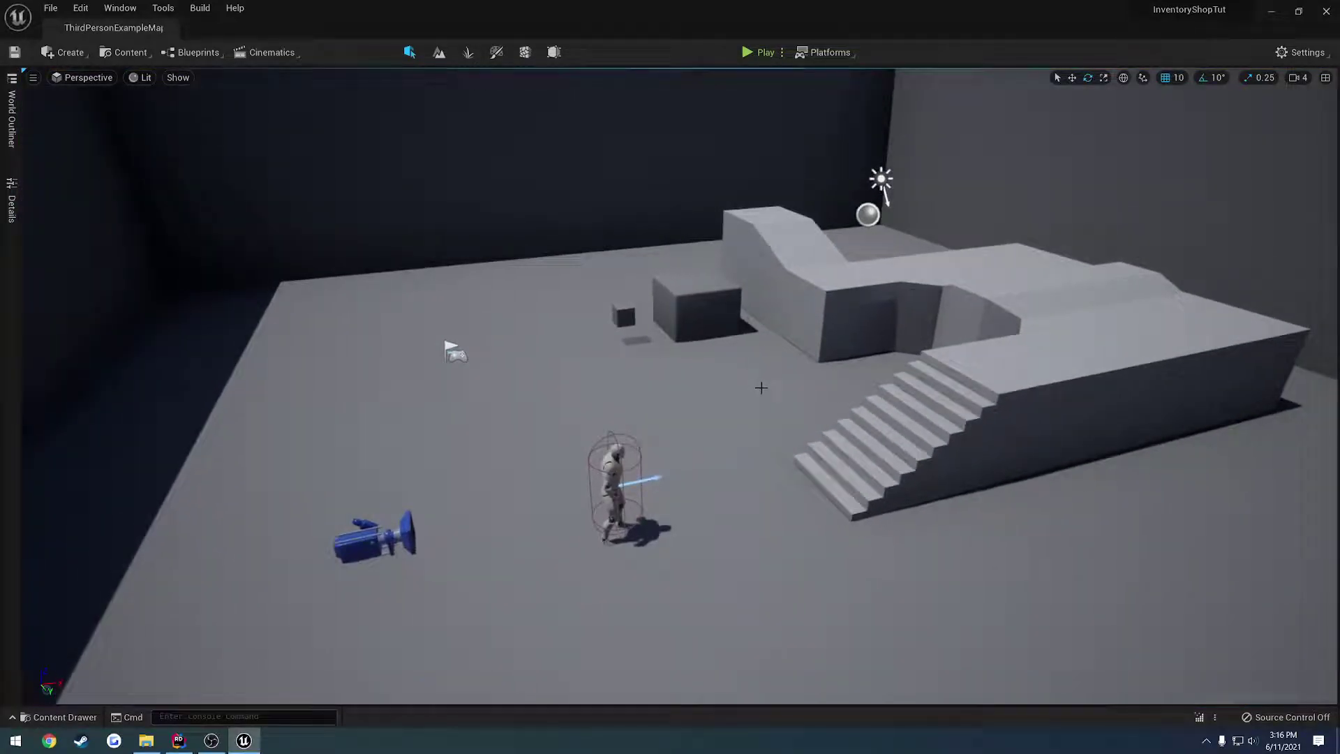
# Review the FItemData struct definition in Structs.h in the code editor
pyautogui.click(179, 741)
pyautogui.click(418, 47)
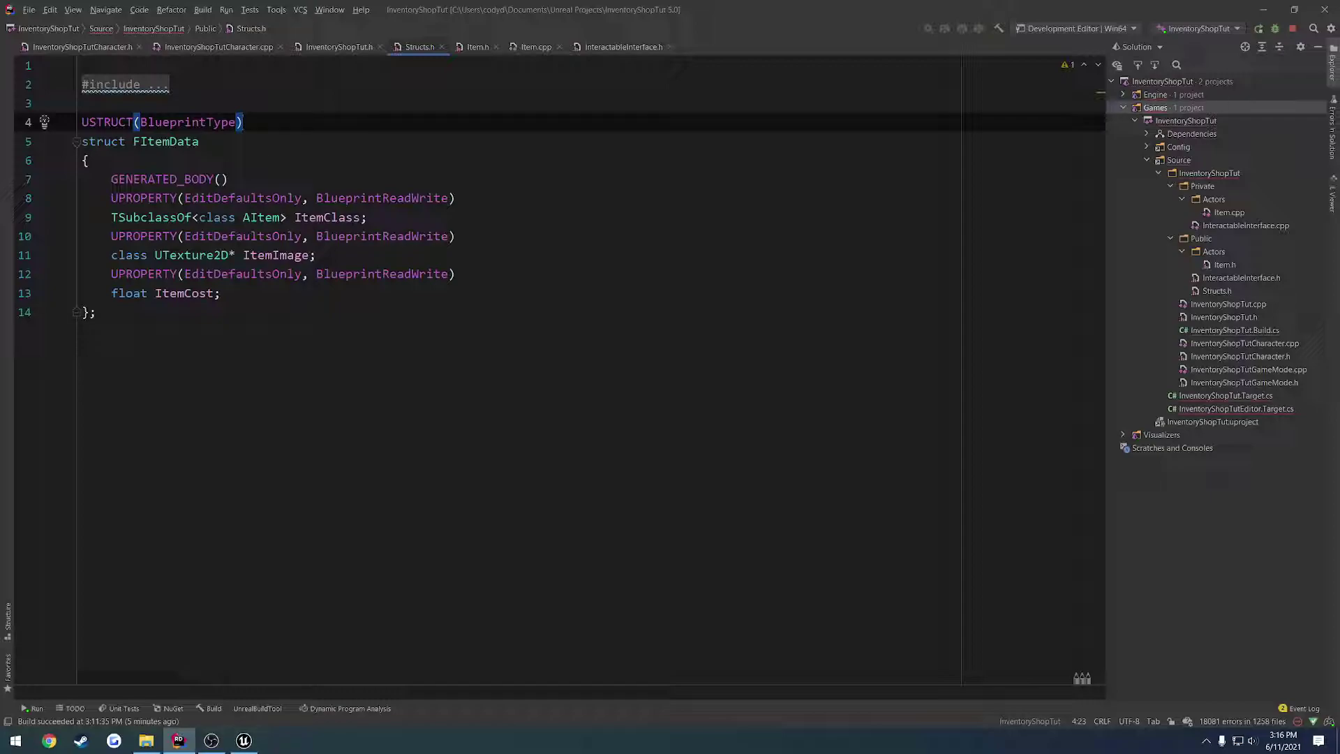
pyautogui.moveTo(96, 312); pyautogui.dragTo(82, 124)
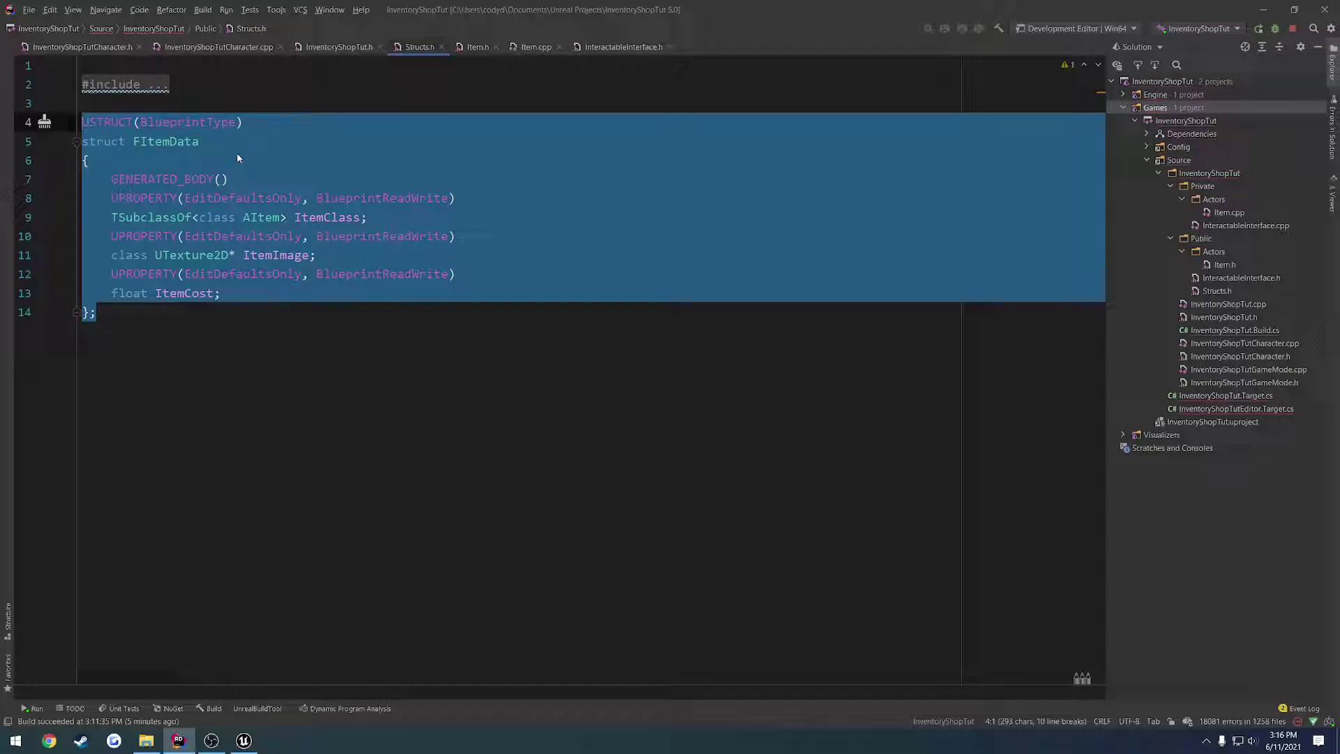
pyautogui.click(243, 740)
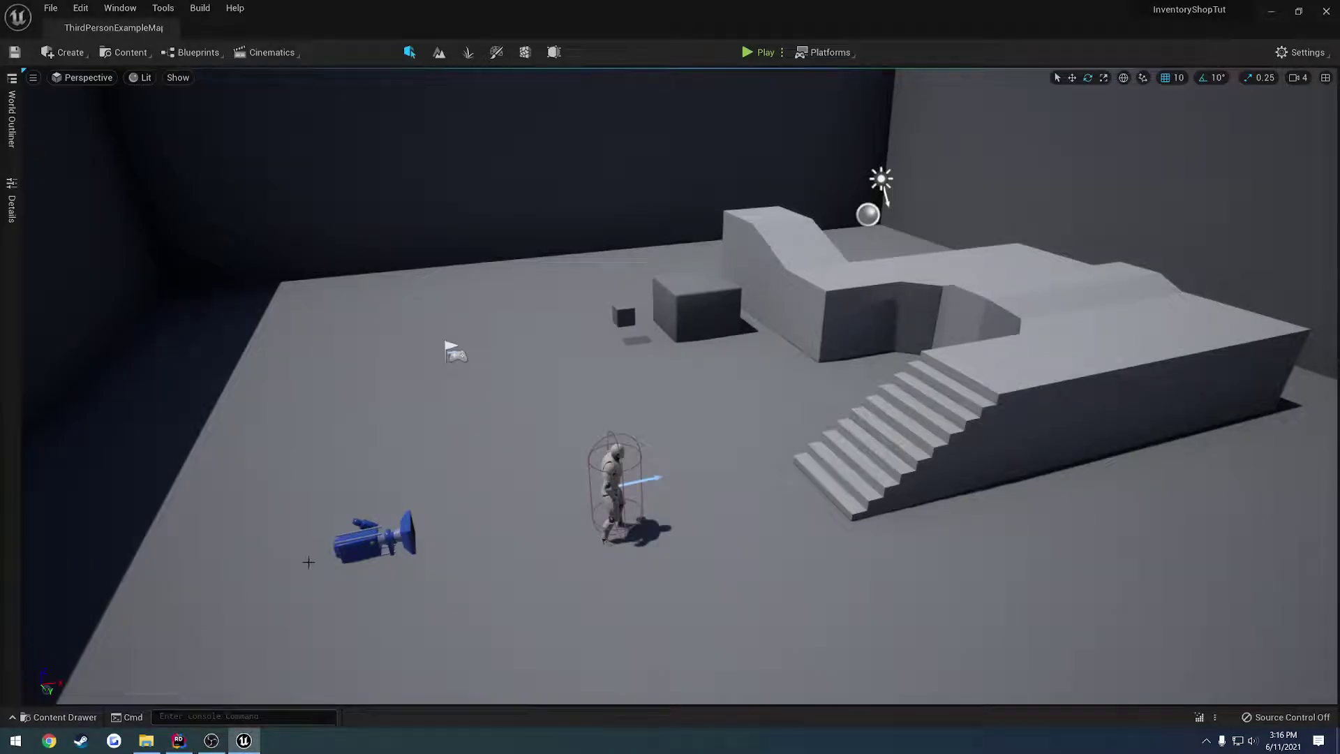
# Create a Widget Blueprint named W_InventoryItem in the Widgets folder
pyautogui.hotkey('ctrl', 'space')
pyautogui.hotkey('ctrl', 'space')
pyautogui.hotkey('ctrl', 'space')
pyautogui.hotkey('ctrl', 'space')
pyautogui.hotkey('ctrl', 'space')
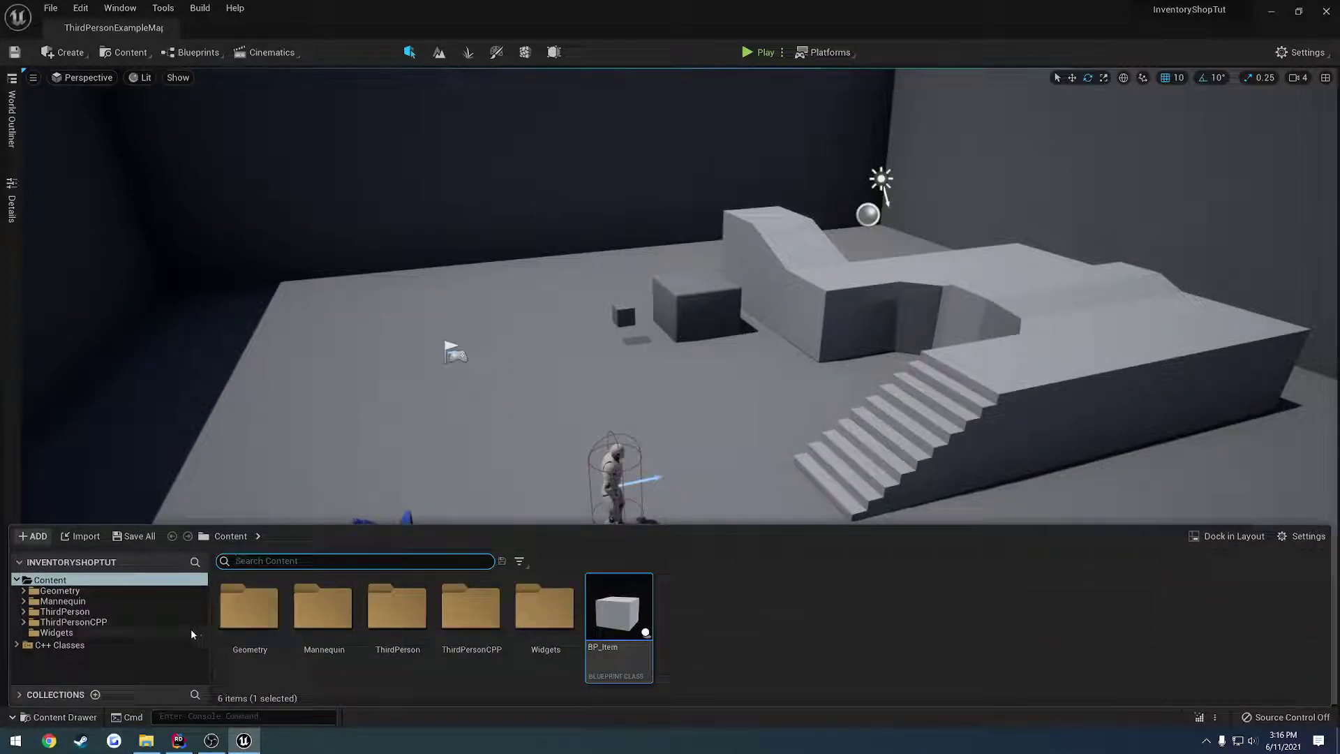
pyautogui.click(102, 632)
pyautogui.rightClick(367, 634)
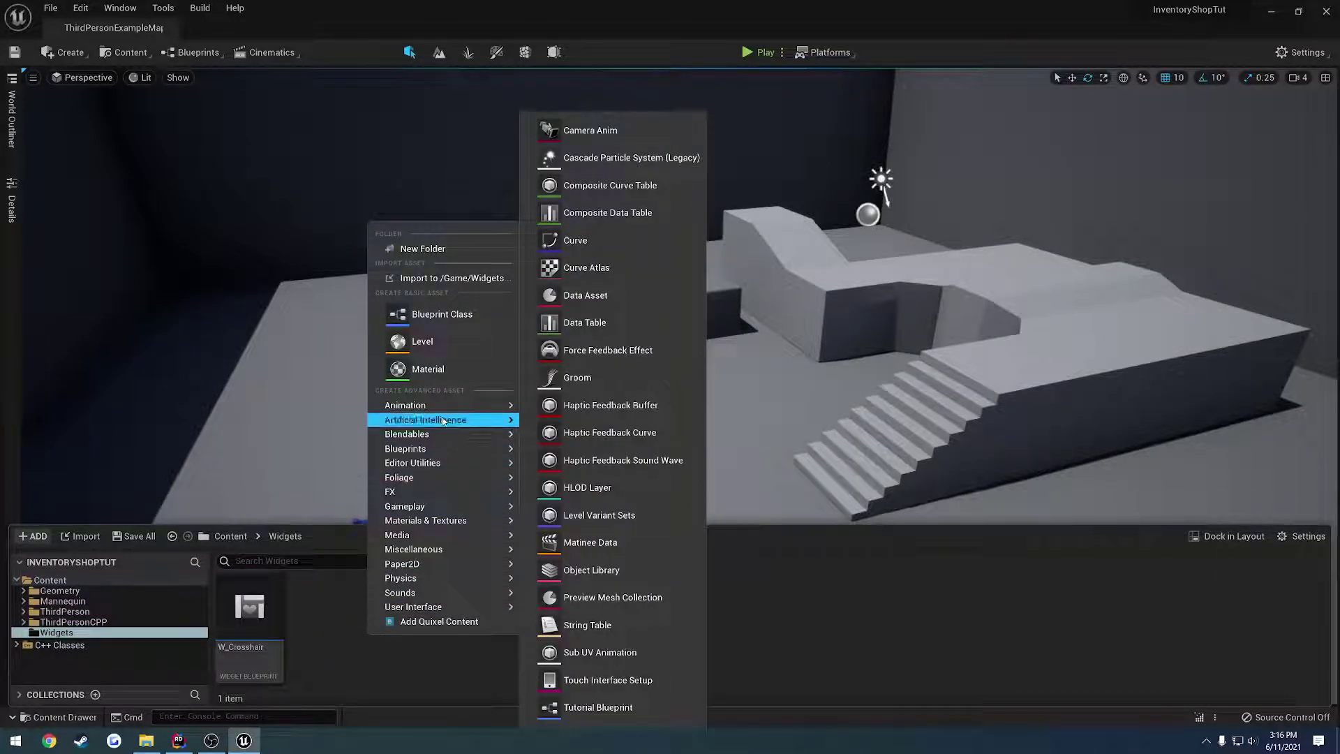
pyautogui.moveTo(450, 452)
pyautogui.moveTo(513, 607)
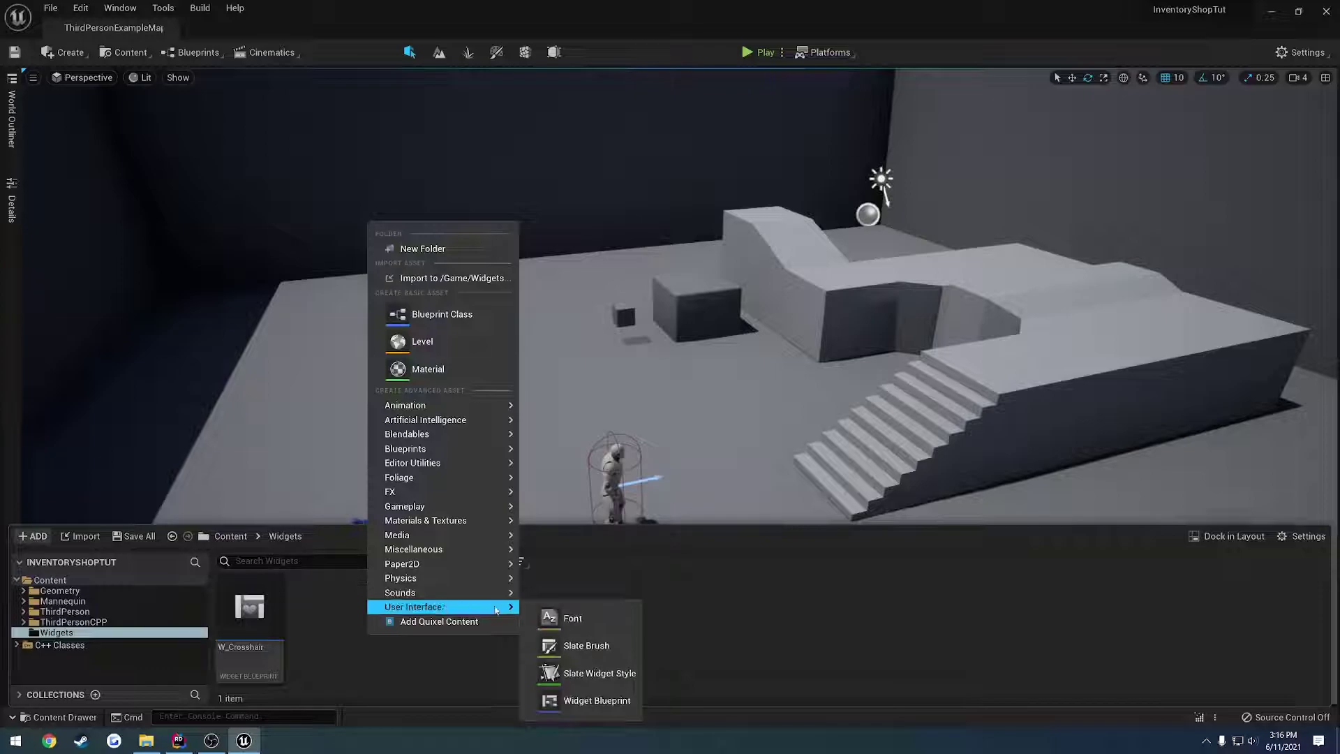
pyautogui.click(597, 701)
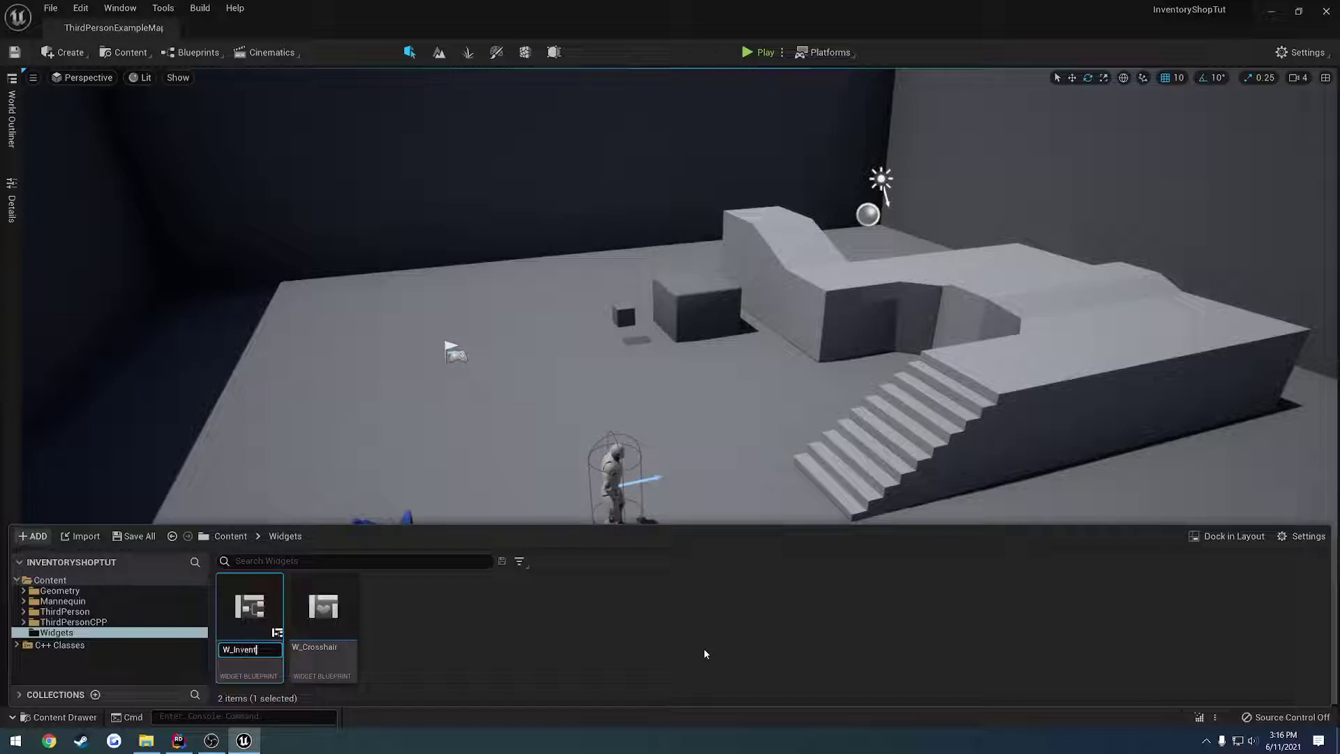
pyautogui.write('W_InventoryItem')
pyautogui.press('Return')
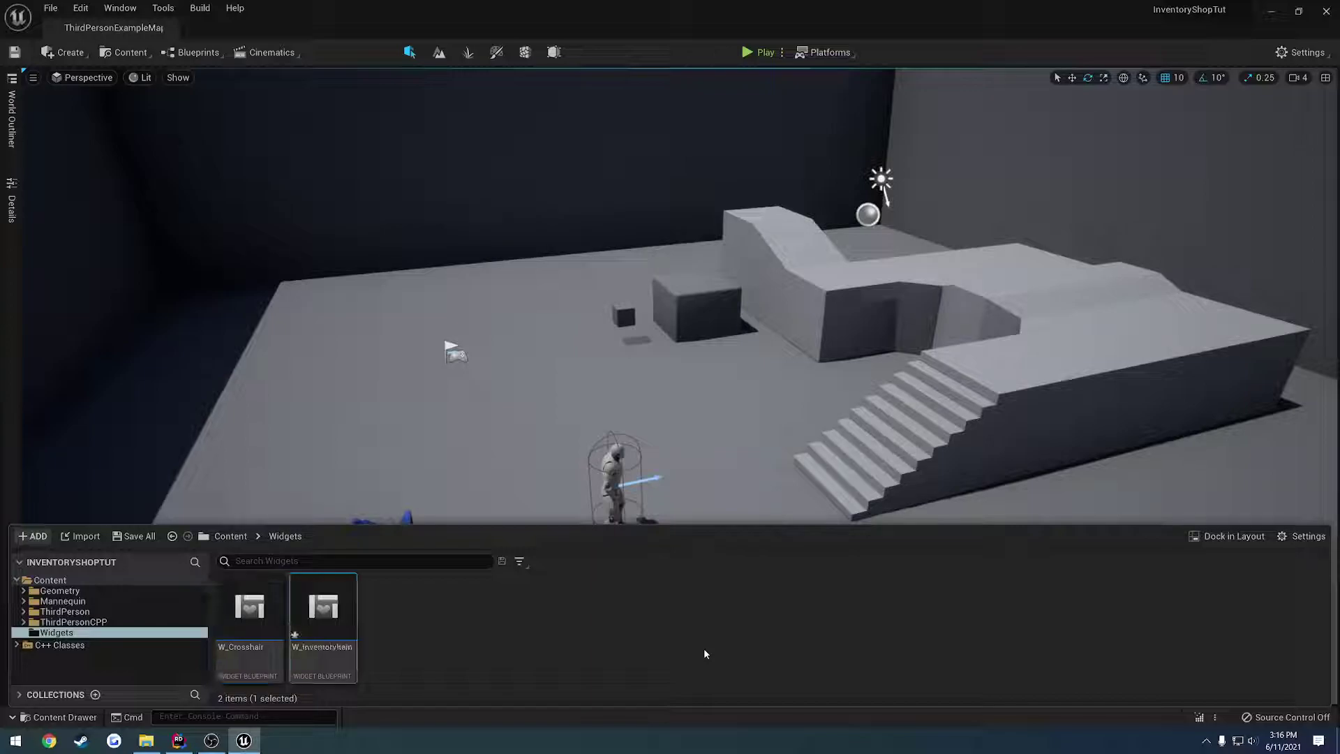
# Open W_InventoryItem and show its event graph
pyautogui.doubleClick(328, 611)
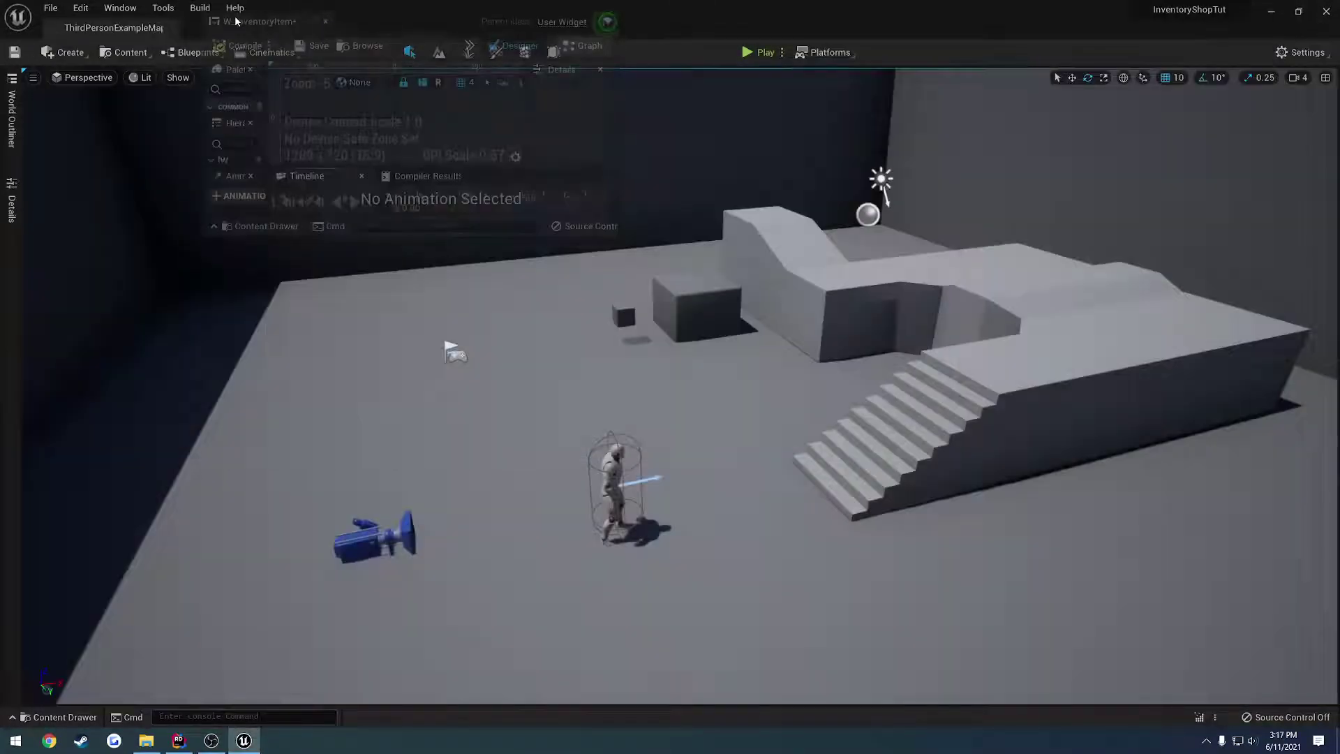
pyautogui.scroll(2, 466, 212)
pyautogui.scroll(3, 548, 238)
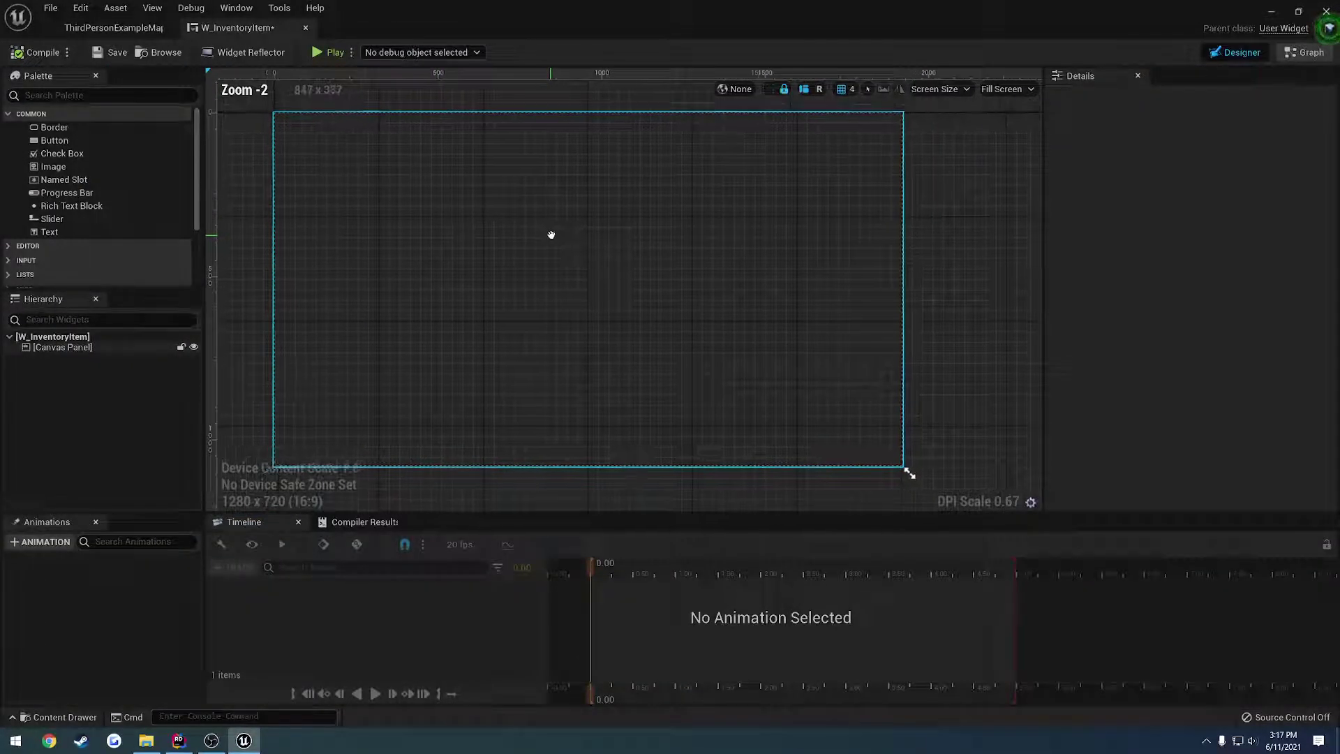
pyautogui.click(1305, 53)
pyautogui.moveTo(503, 382); pyautogui.dragTo(286, 371, button='right')
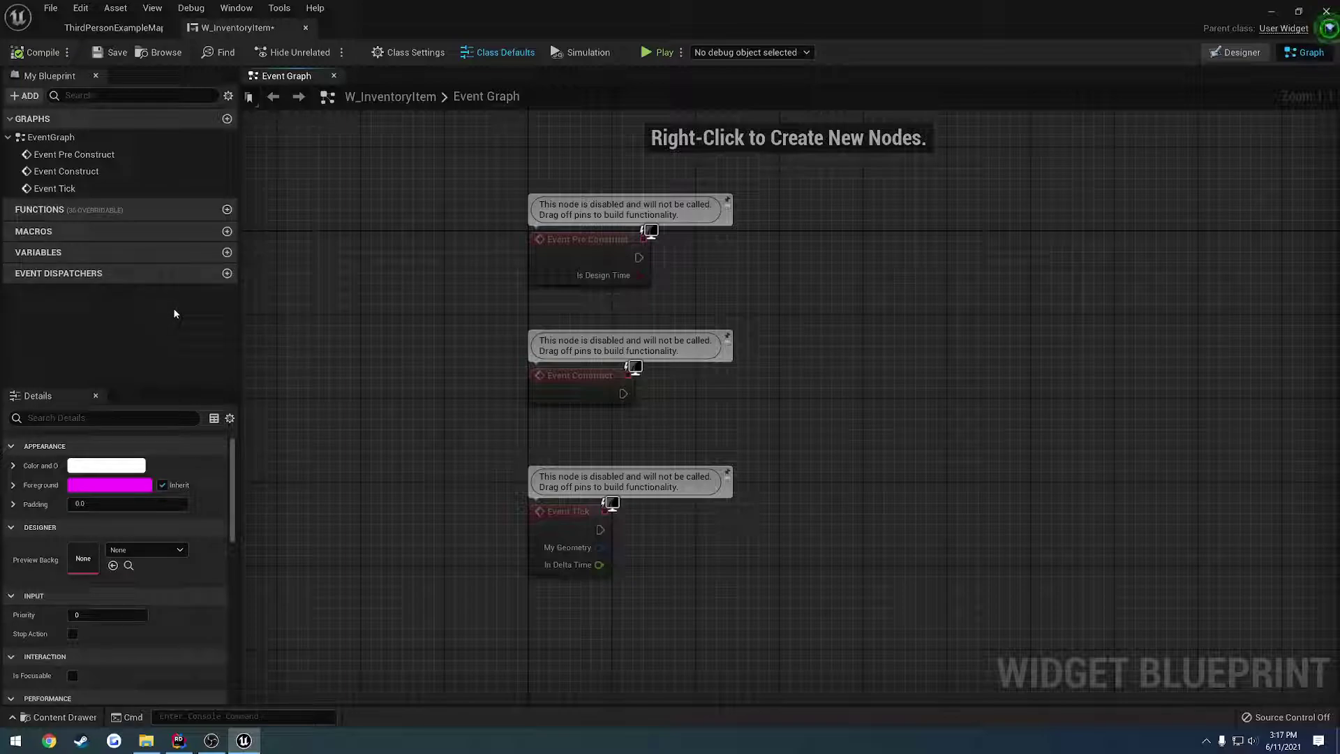
# Add an ItemData variable of the Item Data structure type and compile
pyautogui.click(227, 252)
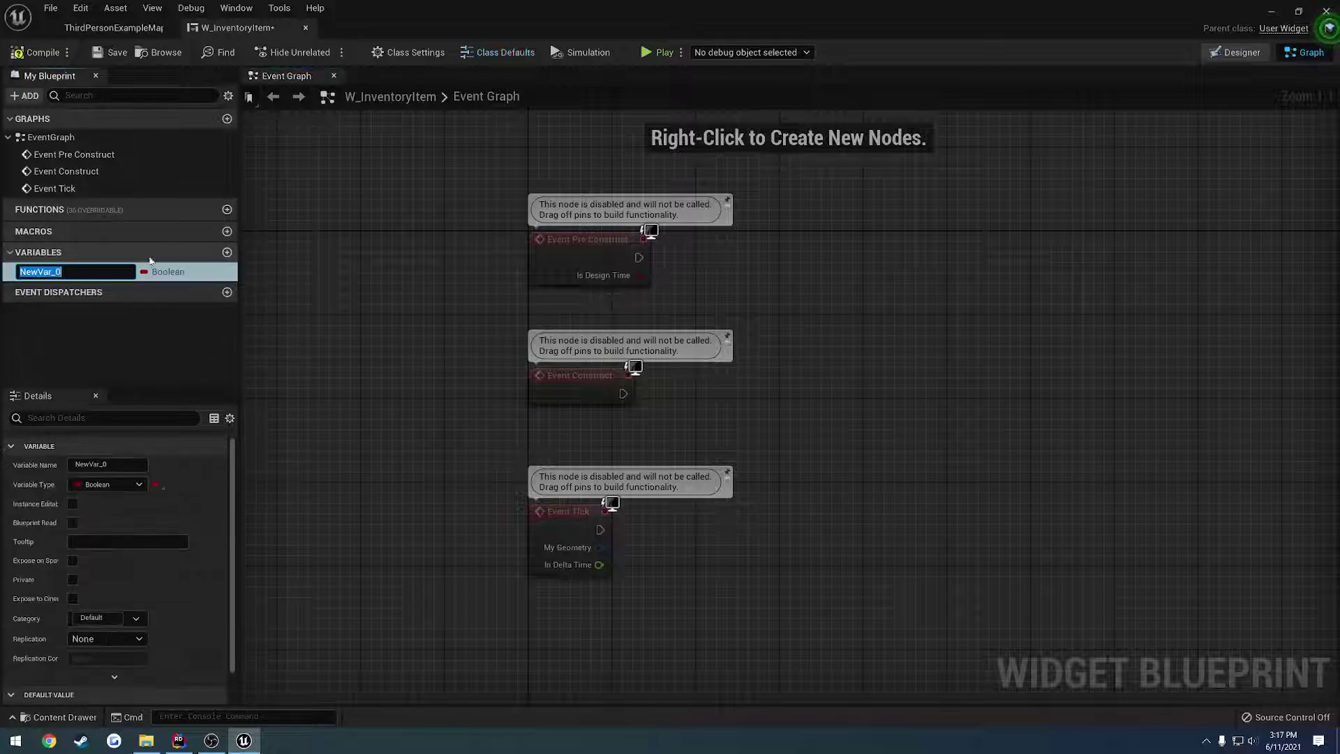
pyautogui.write('ItemData')
pyautogui.press('Return')
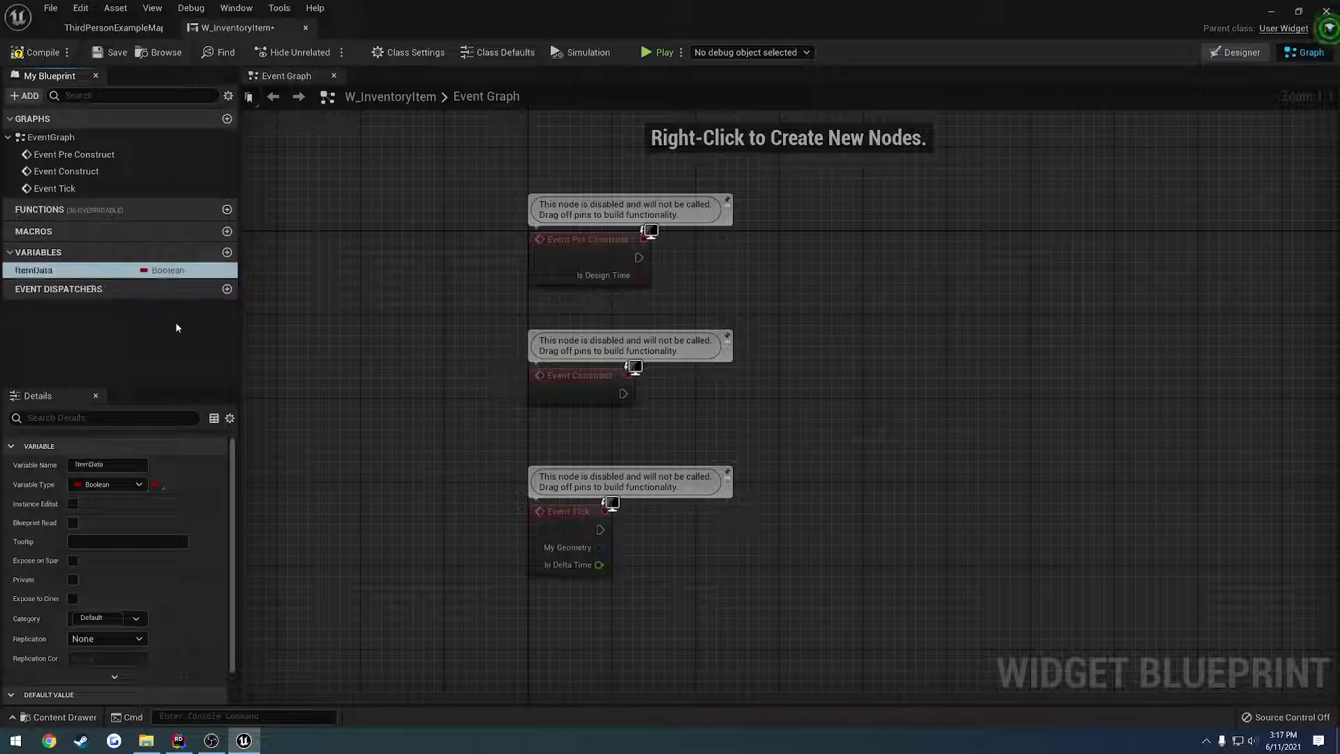
pyautogui.click(139, 484)
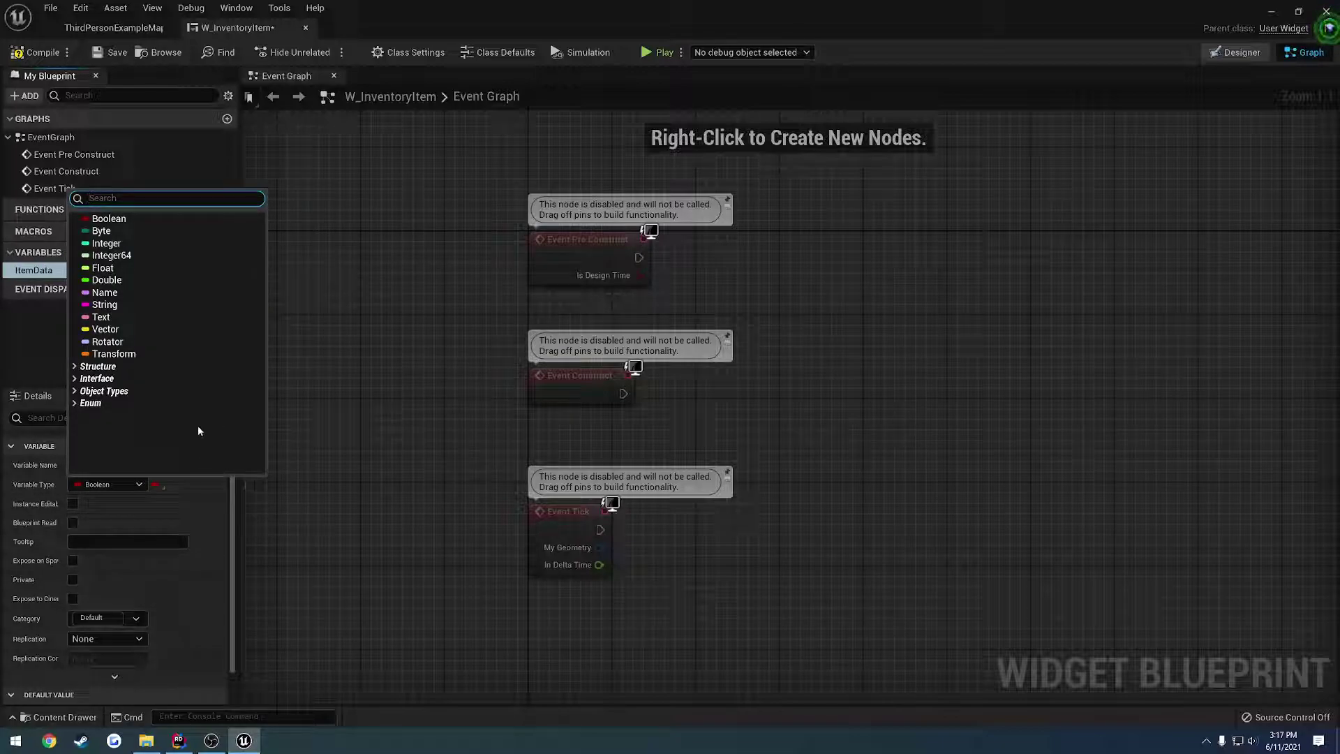
pyautogui.write('Ite')
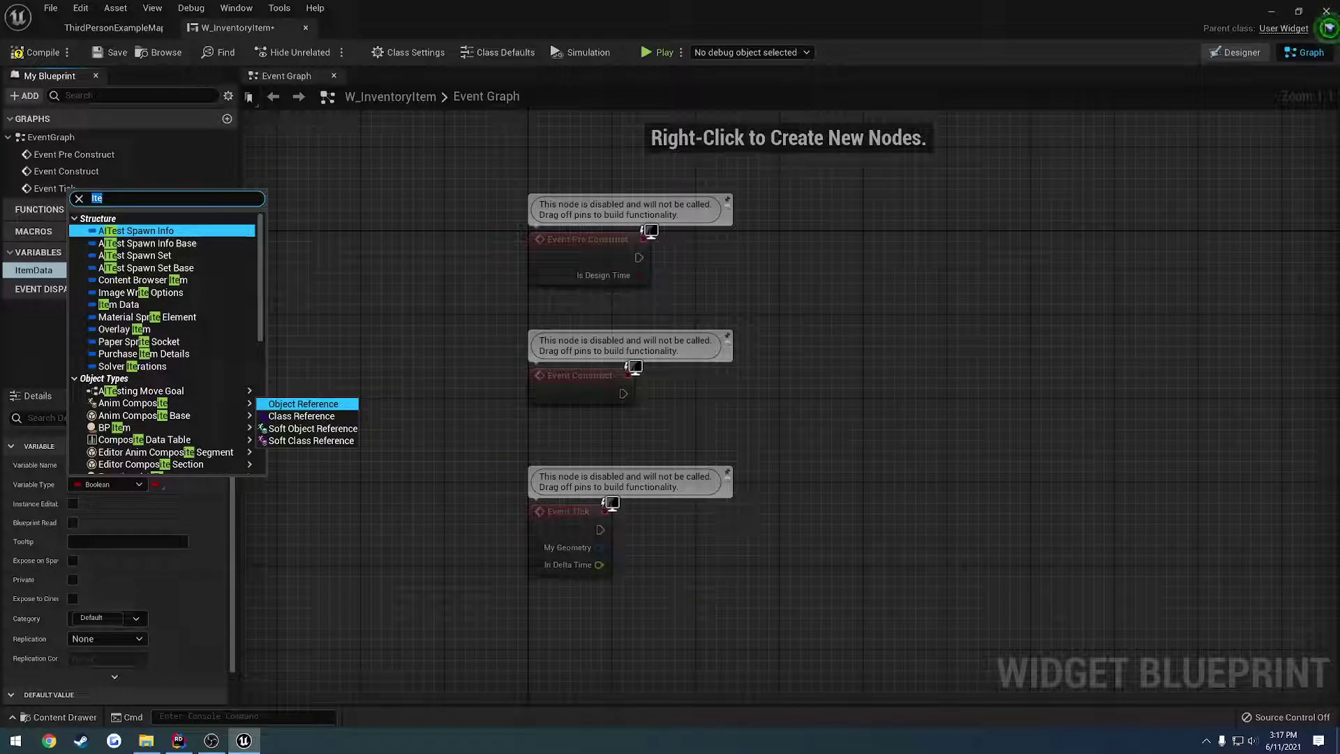
pyautogui.write('mData')
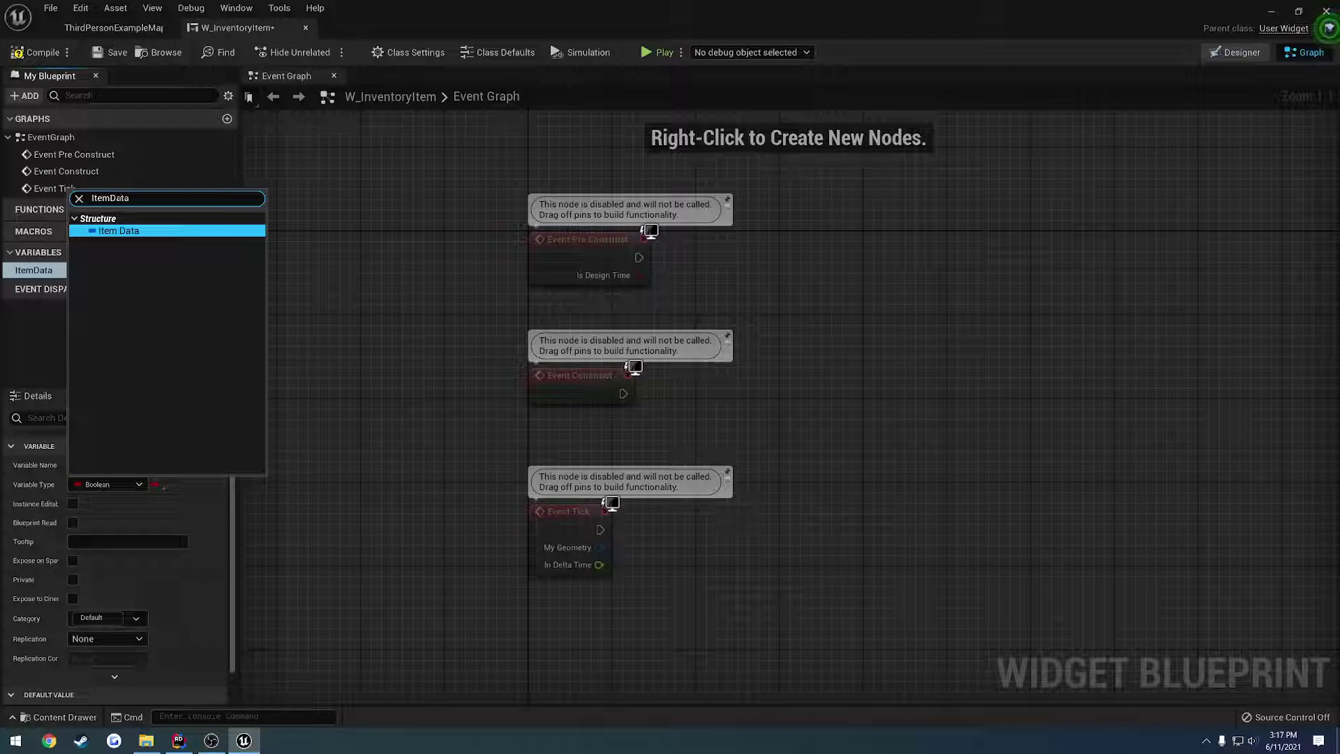
pyautogui.press('Return')
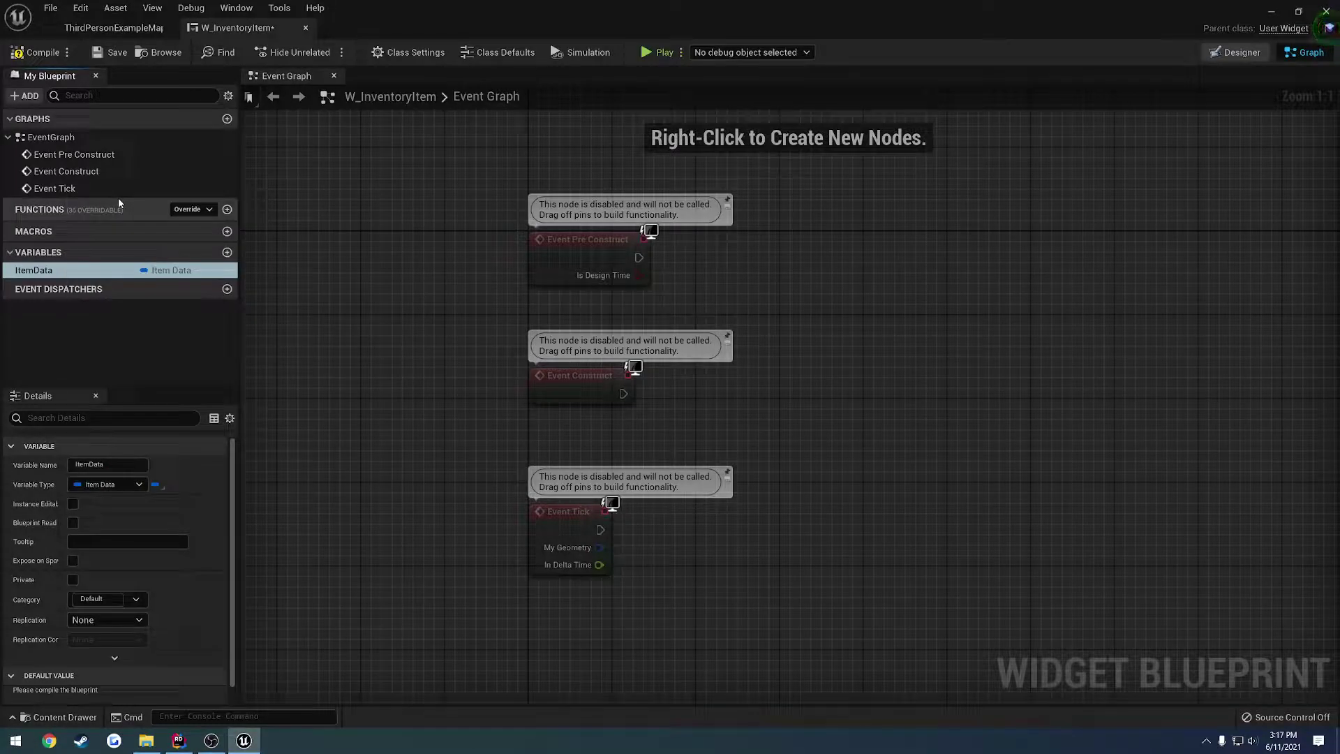
pyautogui.click(155, 485)
pyautogui.click(150, 500)
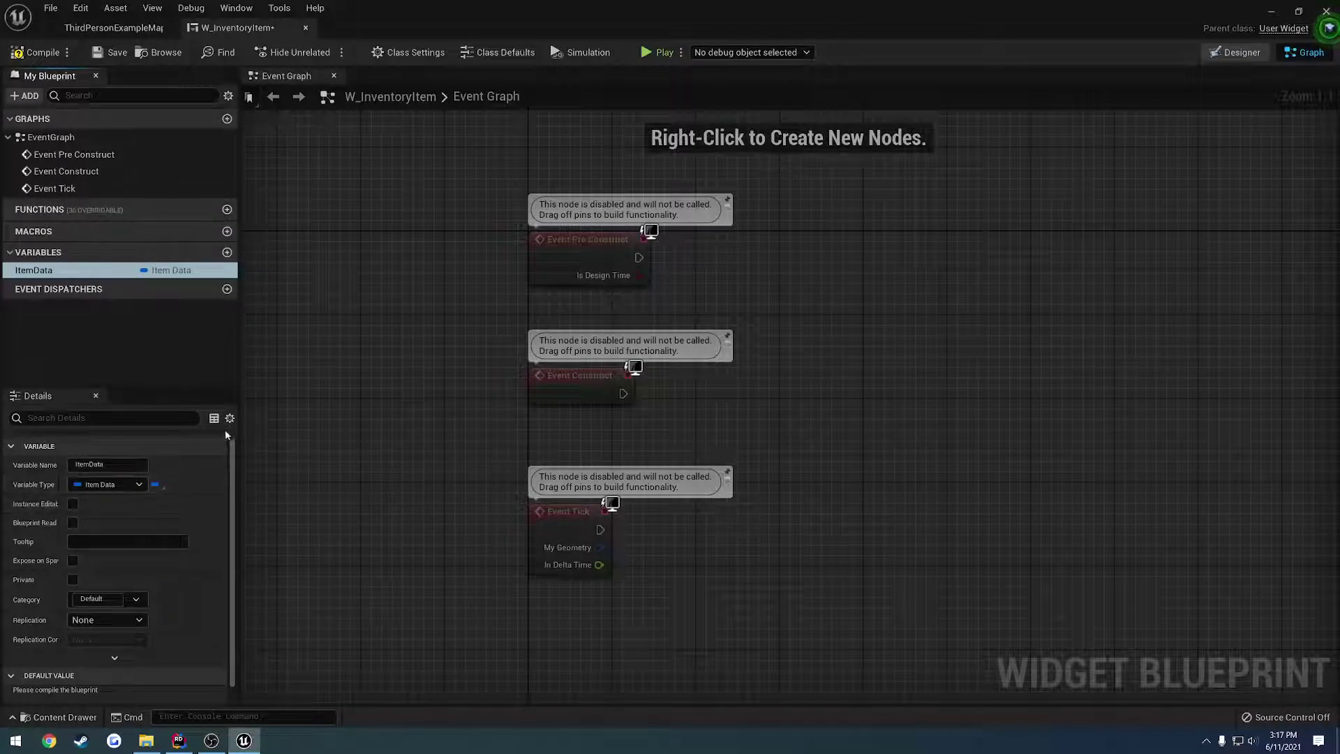
pyautogui.moveTo(449, 371); pyautogui.dragTo(316, 325, button='right')
pyautogui.click(35, 51)
# Save, add an ItemData getter, and try Break ItemData and Split Struct Pin on it
pyautogui.click(111, 52)
pyautogui.moveTo(525, 278); pyautogui.dragTo(497, 287, button='right')
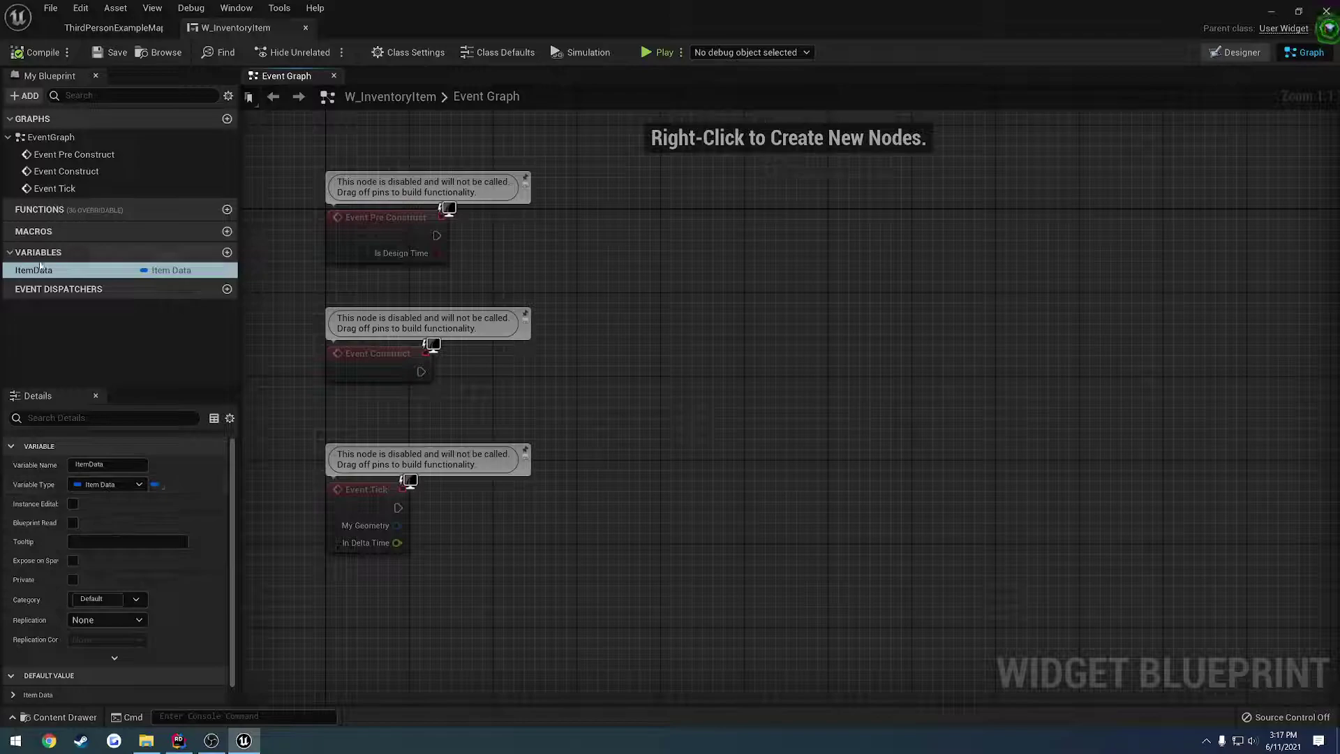
pyautogui.moveTo(94, 276); pyautogui.dragTo(657, 270)
pyautogui.click(558, 288)
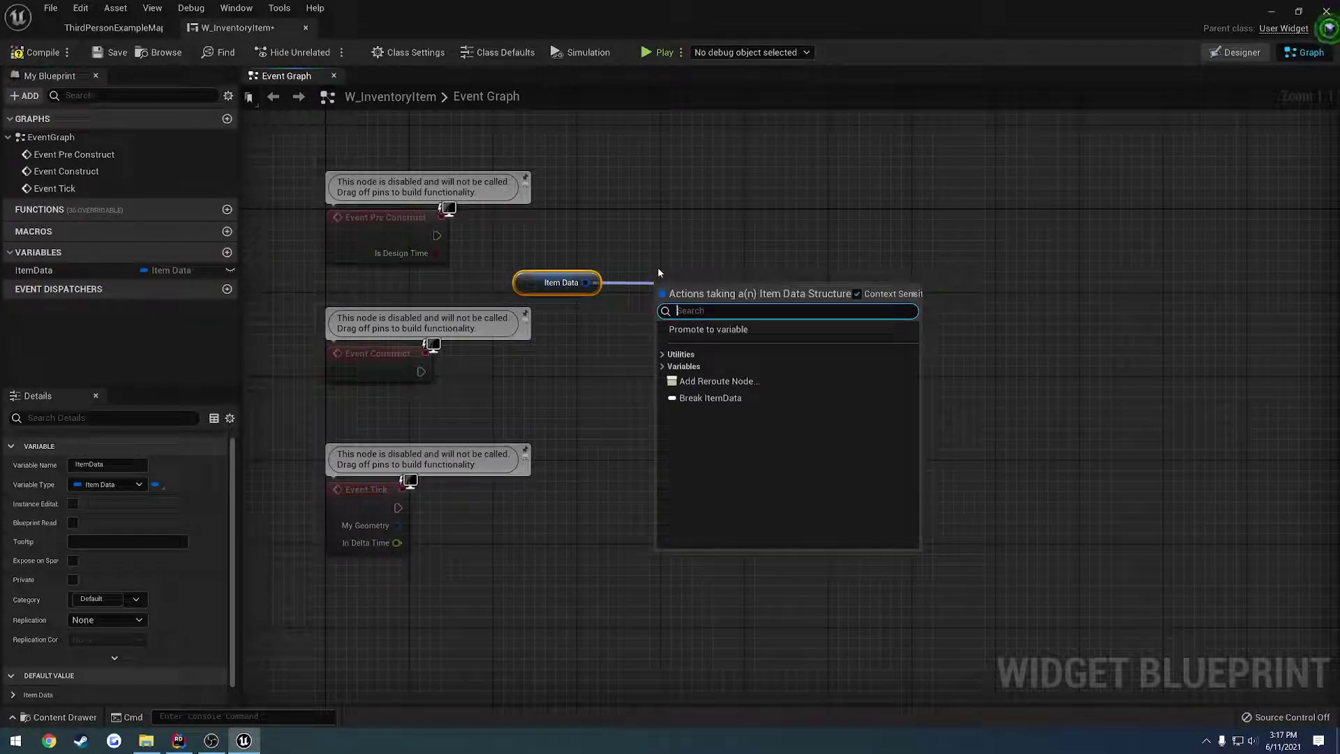
pyautogui.click(720, 398)
pyautogui.moveTo(797, 347); pyautogui.dragTo(665, 399, button='right')
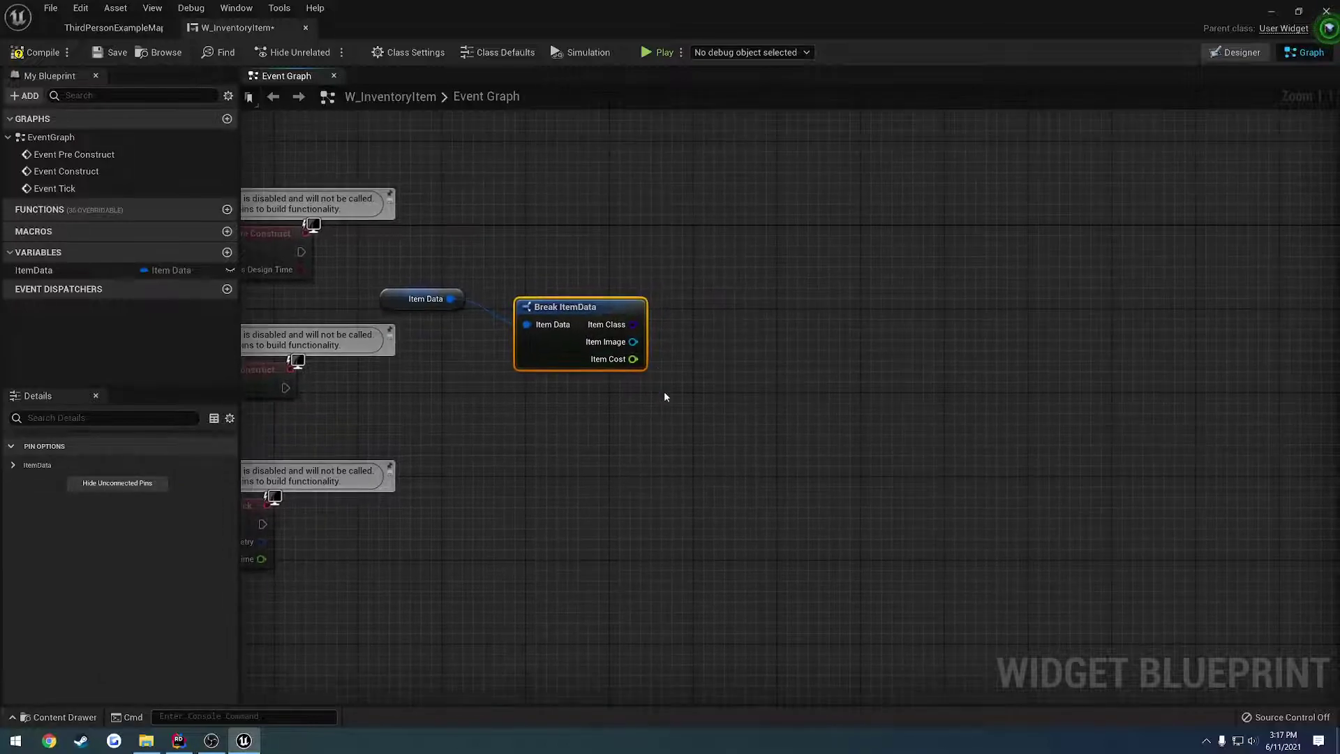
pyautogui.press('Delete')
pyautogui.rightClick(451, 298)
pyautogui.click(482, 341)
pyautogui.moveTo(384, 300); pyautogui.dragTo(489, 300)
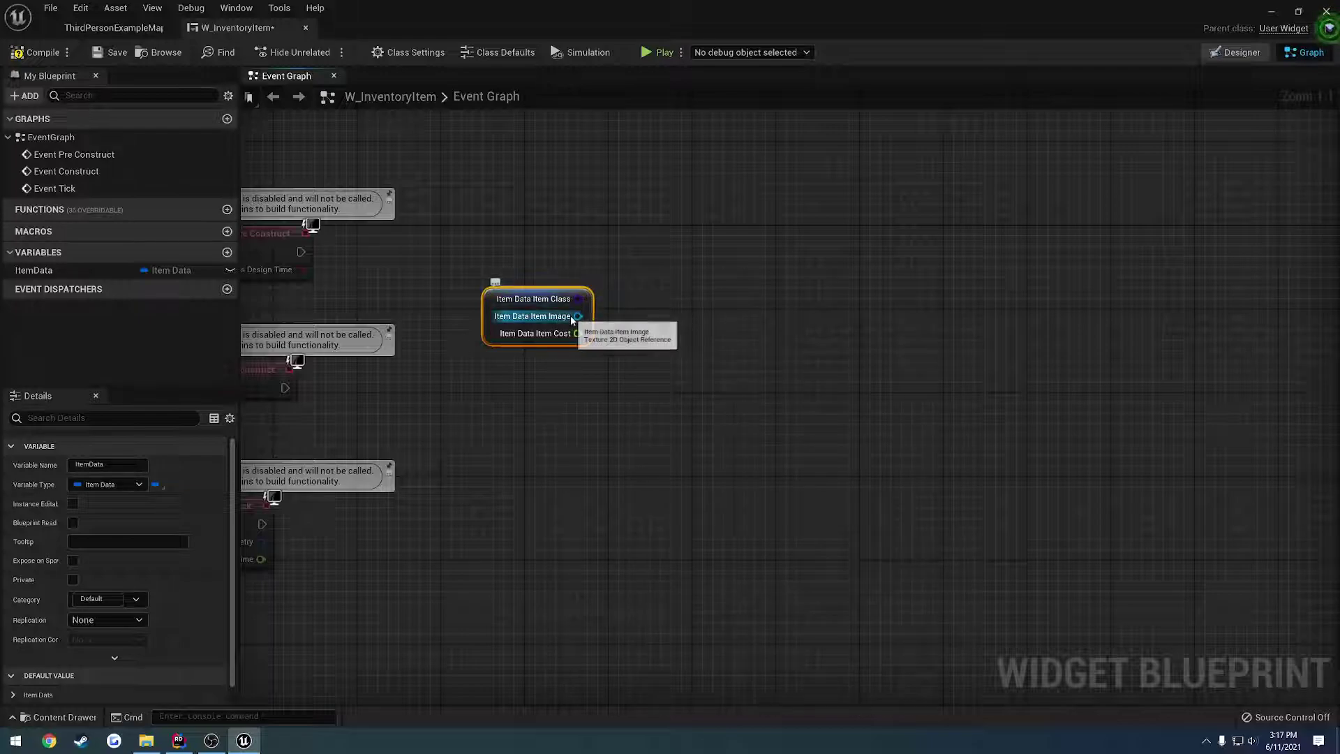
pyautogui.click(648, 300)
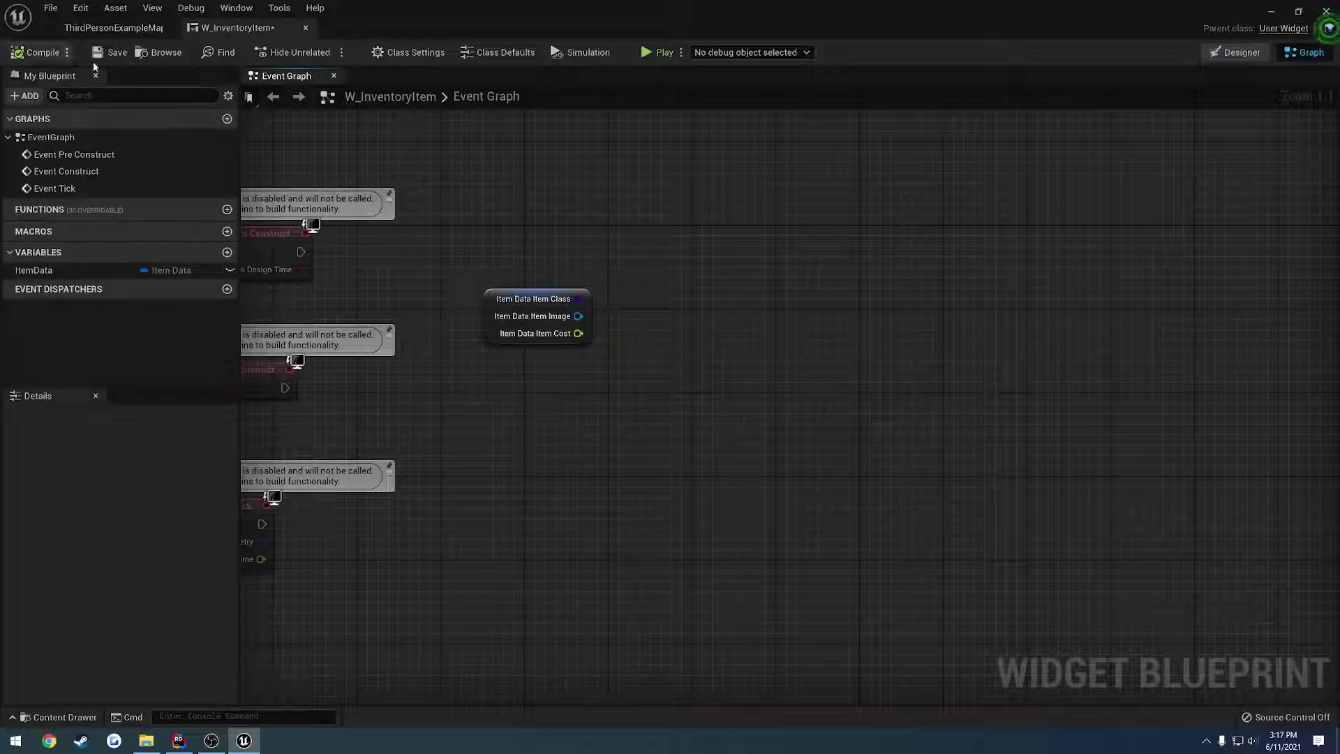
# Delete the disabled Event Tick and Event Pre Construct nodes
pyautogui.moveTo(444, 268); pyautogui.dragTo(622, 293, button='right')
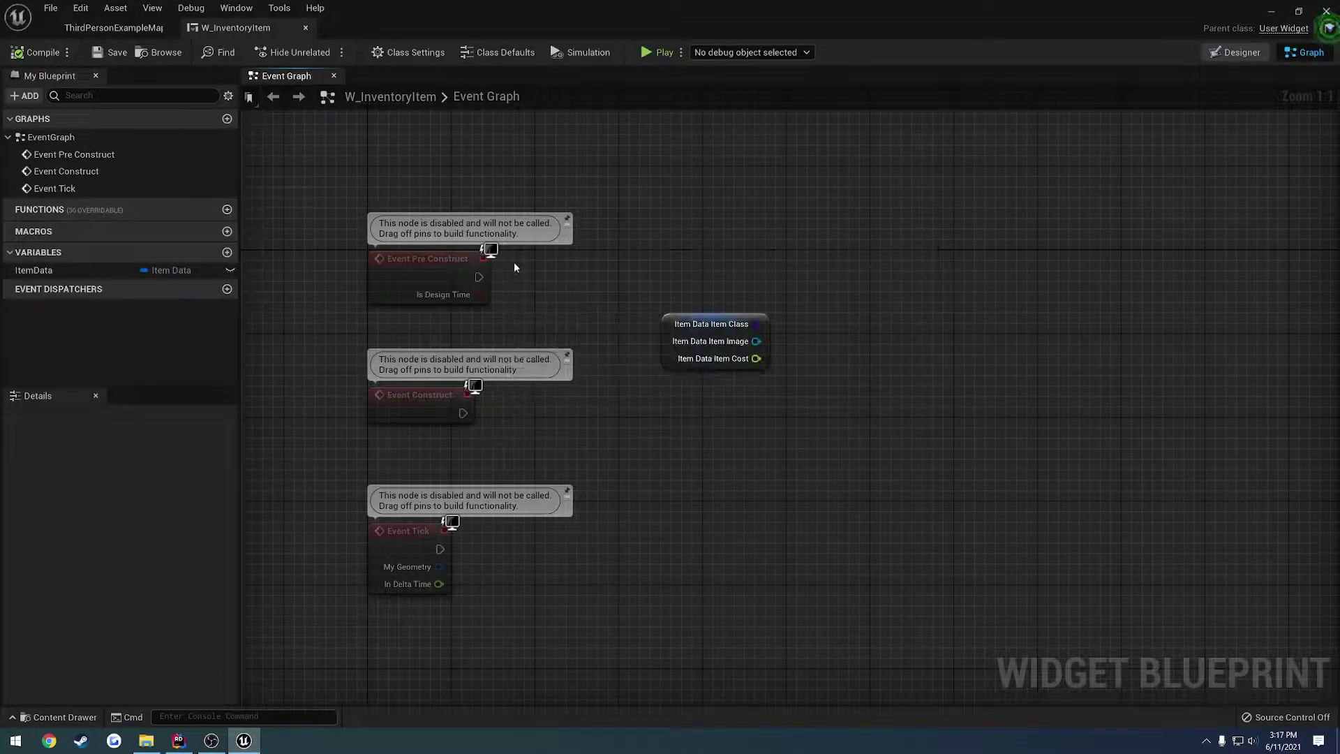
pyautogui.click(405, 541)
pyautogui.press('Delete')
pyautogui.moveTo(532, 320); pyautogui.dragTo(363, 244)
pyautogui.press('Delete')
# Collapse the split ItemData node into a graph and delete it
pyautogui.moveTo(672, 328); pyautogui.dragTo(378, 440)
pyautogui.rightClick(397, 464)
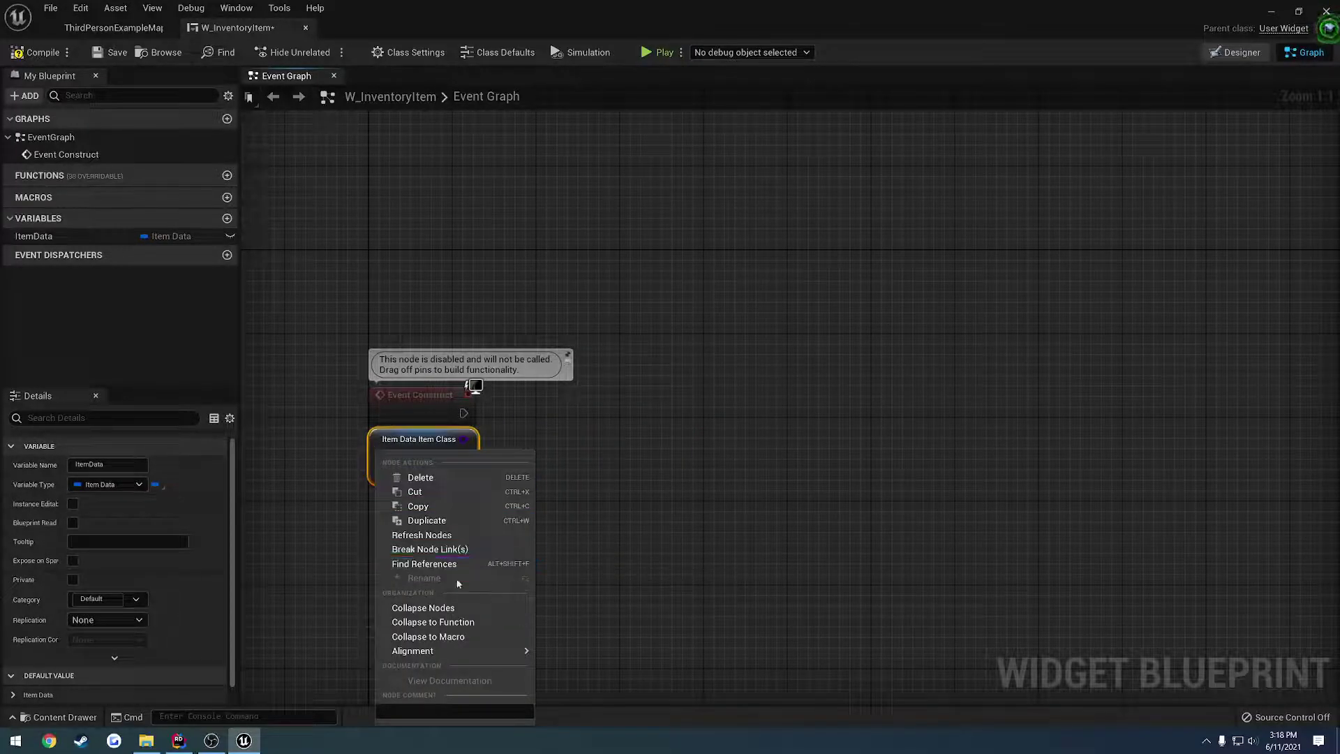
pyautogui.click(451, 608)
pyautogui.click(453, 461)
pyautogui.press('Delete')
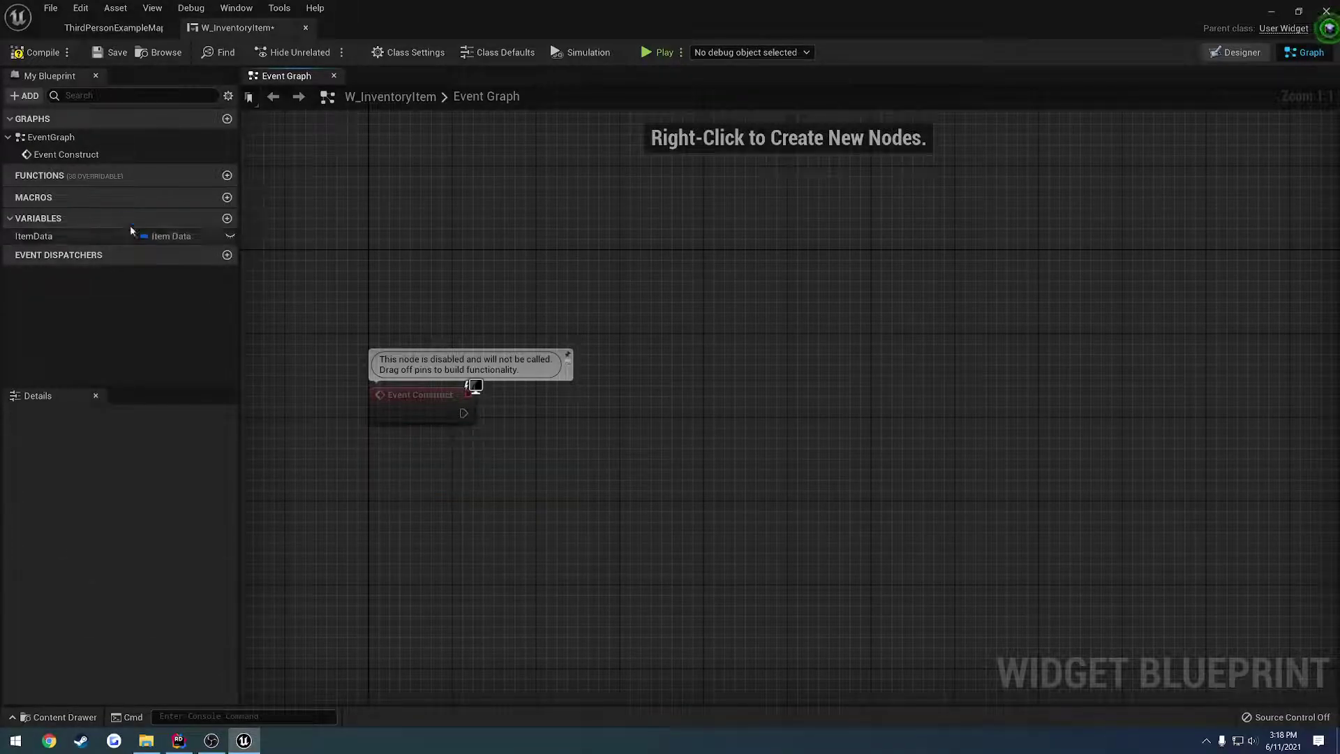
# Add a fresh ItemData getter below Event Construct and compile
pyautogui.moveTo(119, 236); pyautogui.dragTo(187, 305)
pyautogui.moveTo(370, 433); pyautogui.dragTo(369, 444)
pyautogui.click(409, 452)
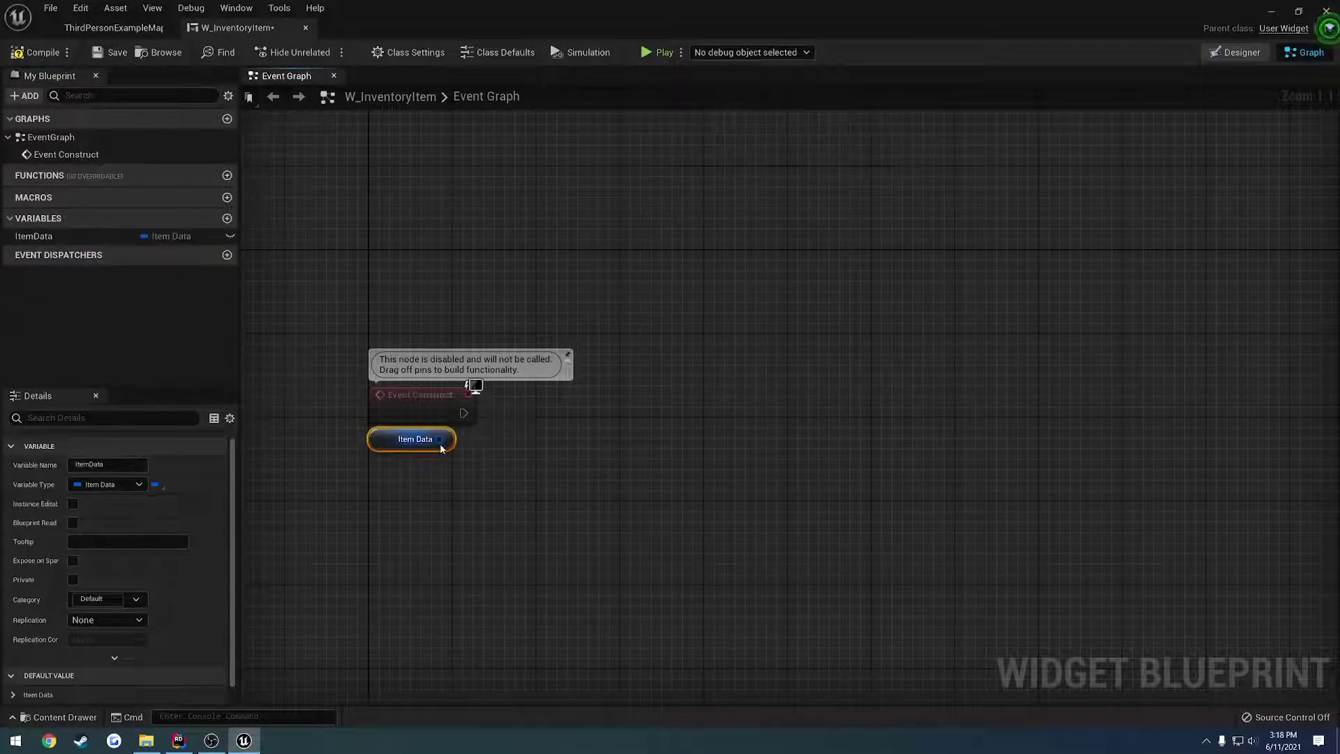
pyautogui.click(41, 55)
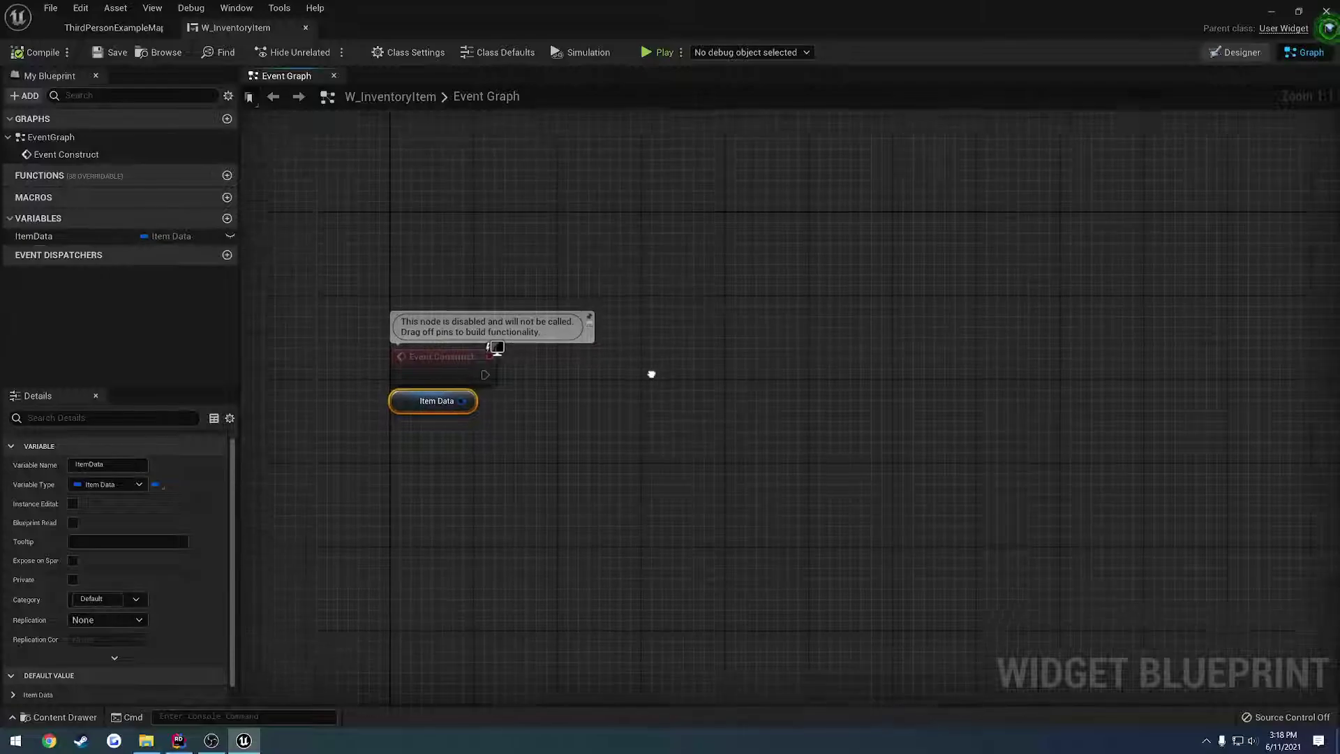
# Add a Button to the W_InventoryItem canvas with the full-stretch anchor
pyautogui.click(1241, 57)
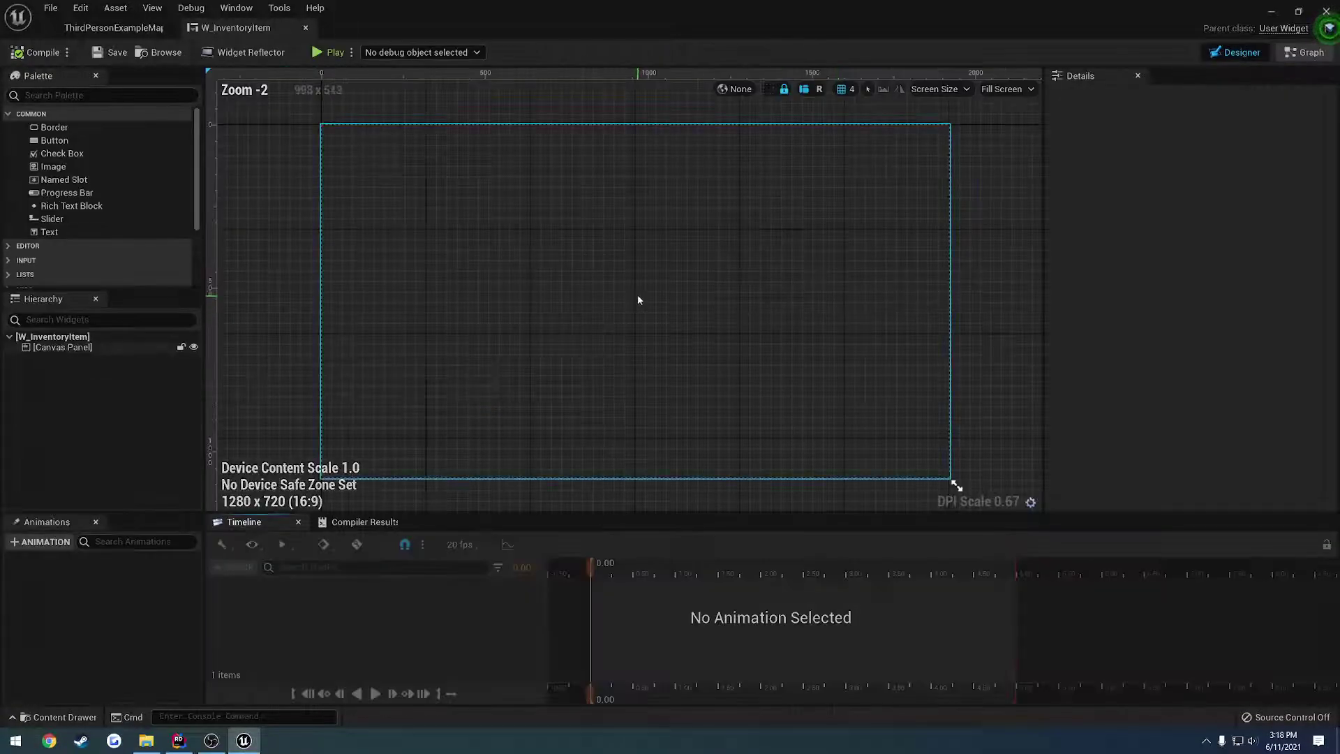
pyautogui.moveTo(70, 141); pyautogui.dragTo(345, 206)
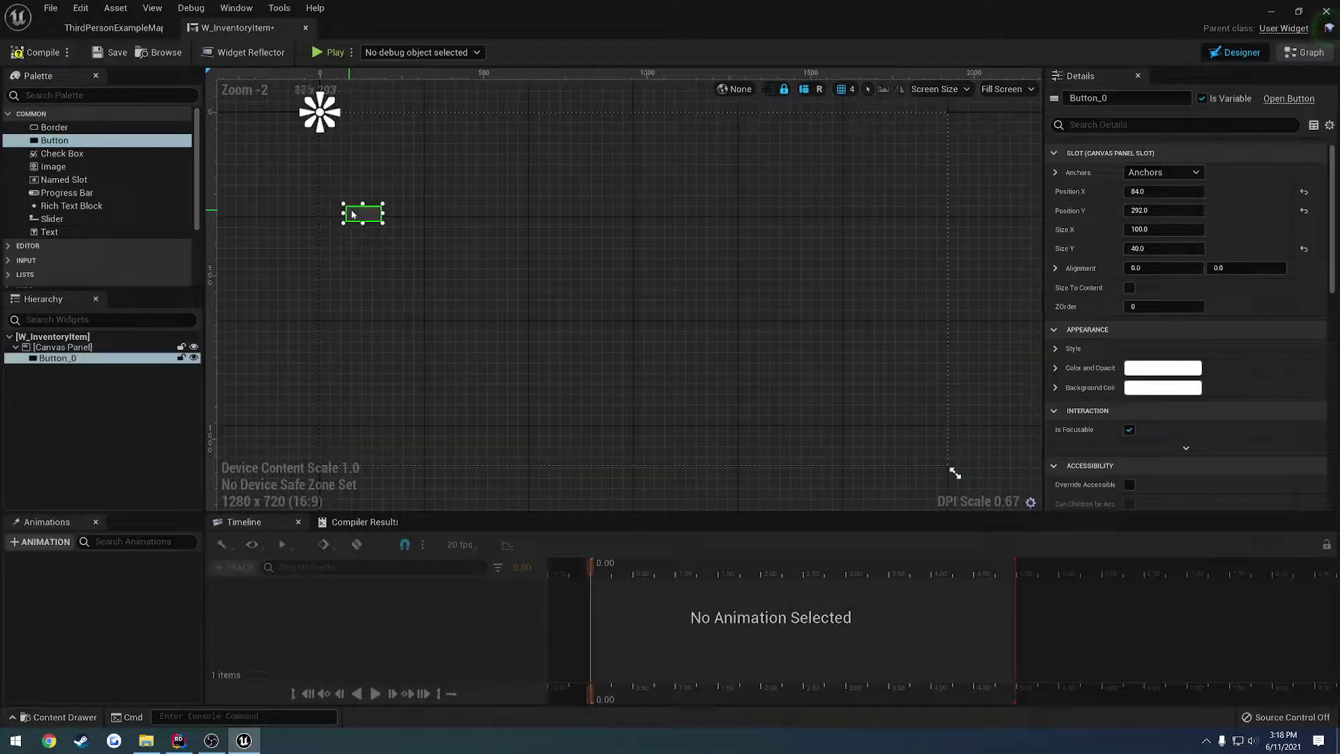
pyautogui.click(1163, 172)
pyautogui.click(1293, 336)
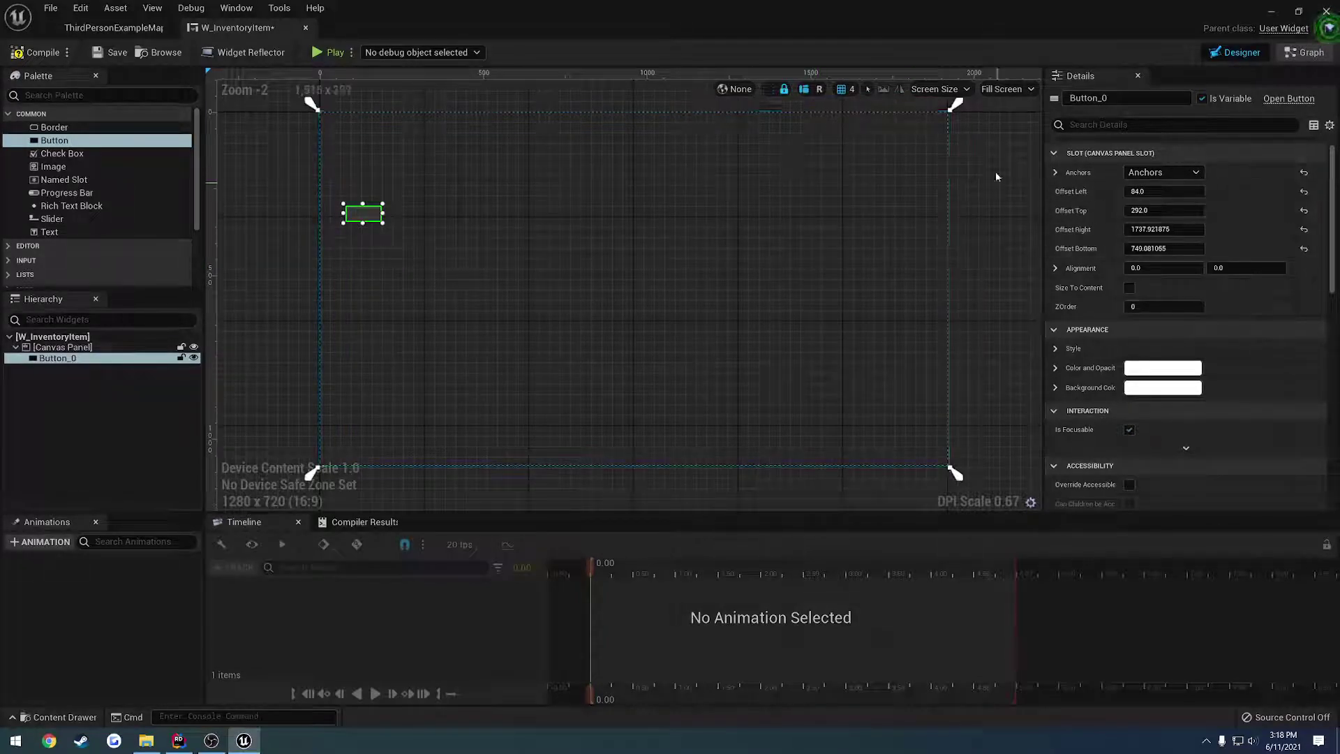
# Set all four button offsets to 0 so it fills the canvas
pyautogui.click(1167, 192)
pyautogui.write('0')
pyautogui.press('Tab')
pyautogui.write('0')
pyautogui.press('Tab')
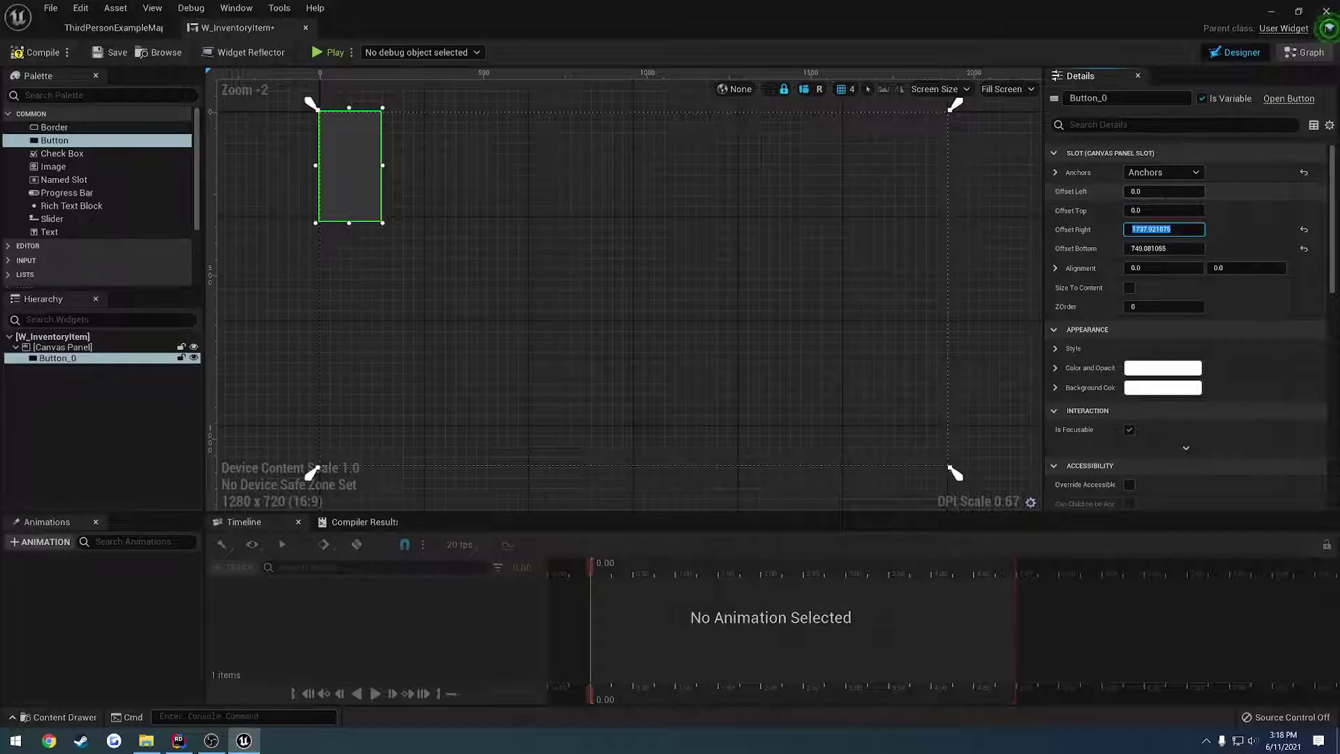
pyautogui.write('0')
pyautogui.press('Tab')
pyautogui.write('0')
pyautogui.press('Return')
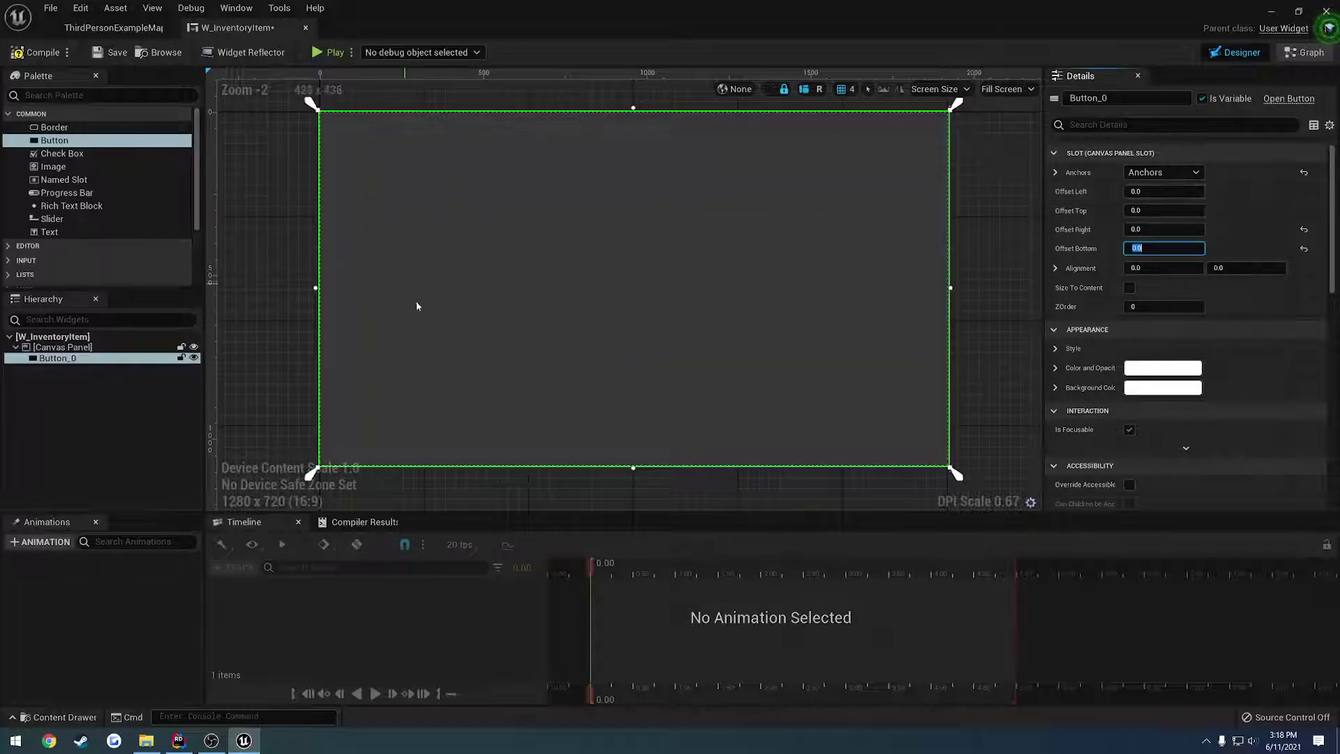
# Compile and save the widget, then place an Image inside the button
pyautogui.click(35, 52)
pyautogui.click(111, 52)
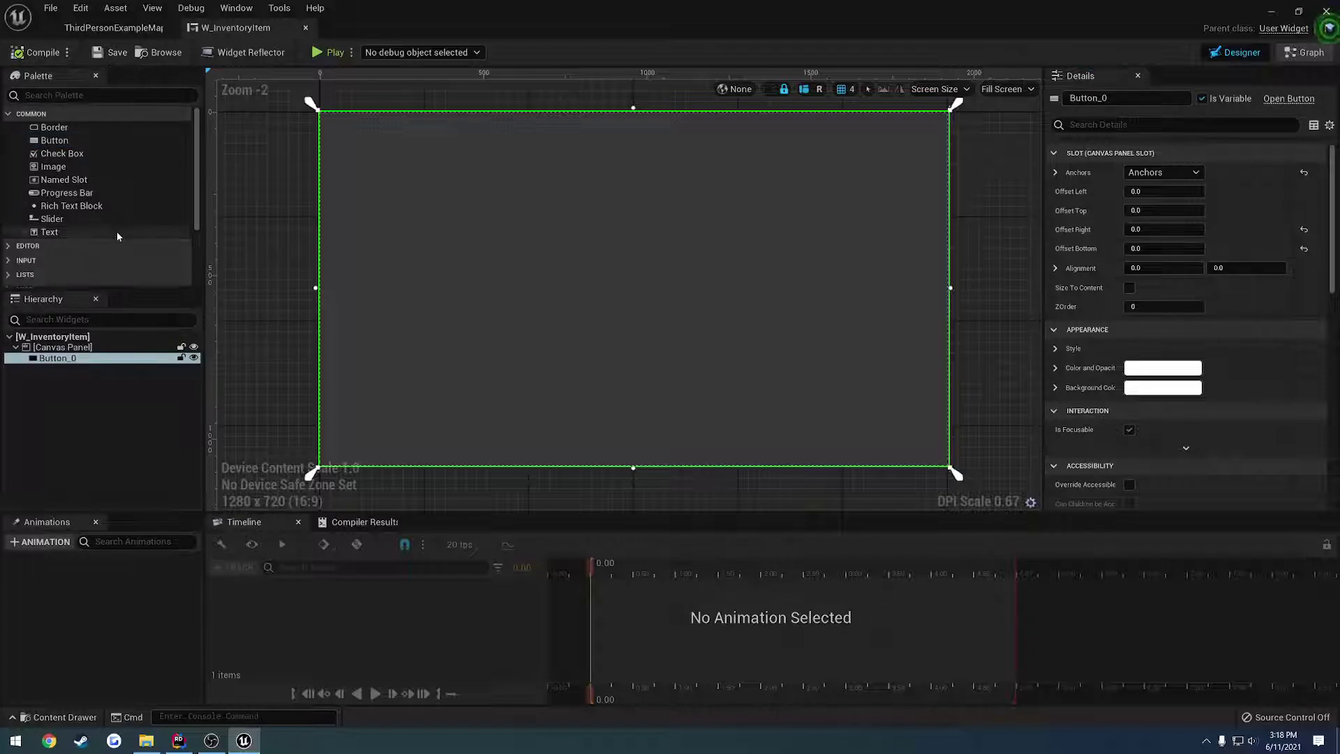
pyautogui.moveTo(75, 167); pyautogui.dragTo(467, 231)
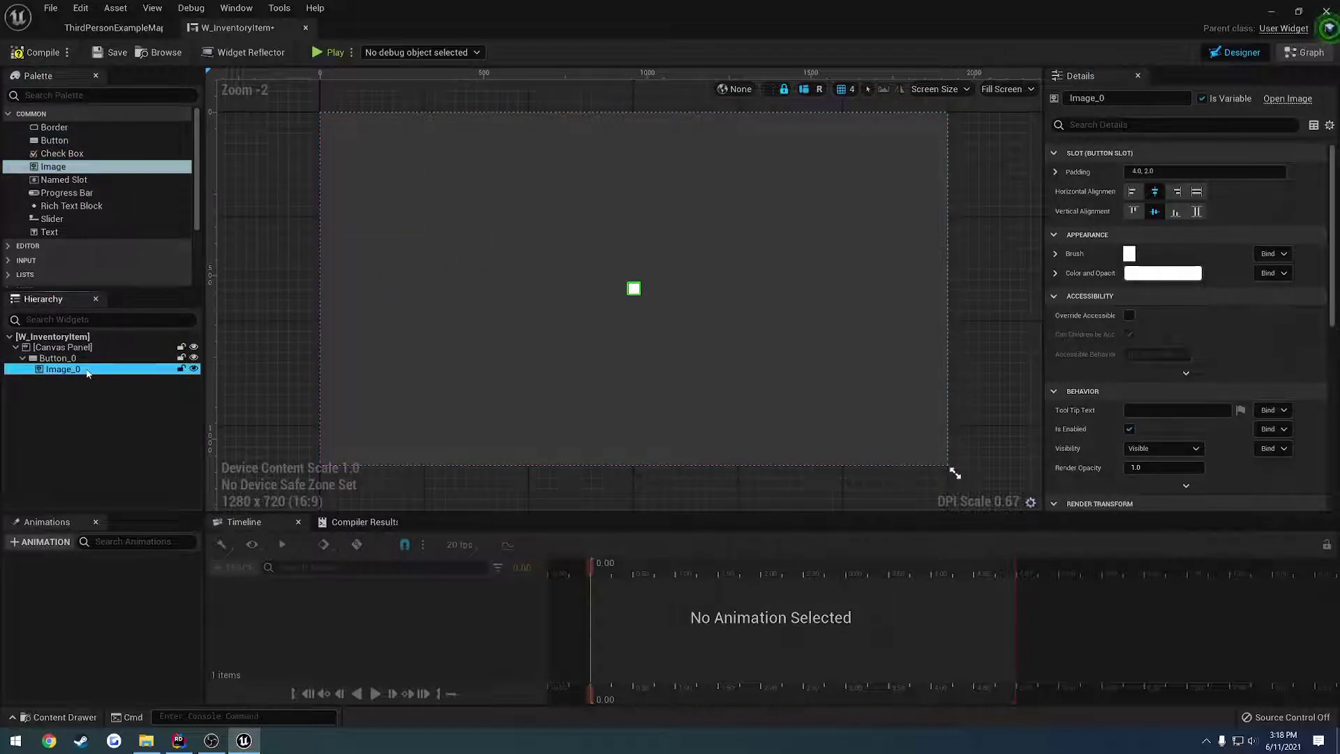
# Rename the button to B_Item and the image to I_Item
pyautogui.click(60, 358)
pyautogui.click(63, 360)
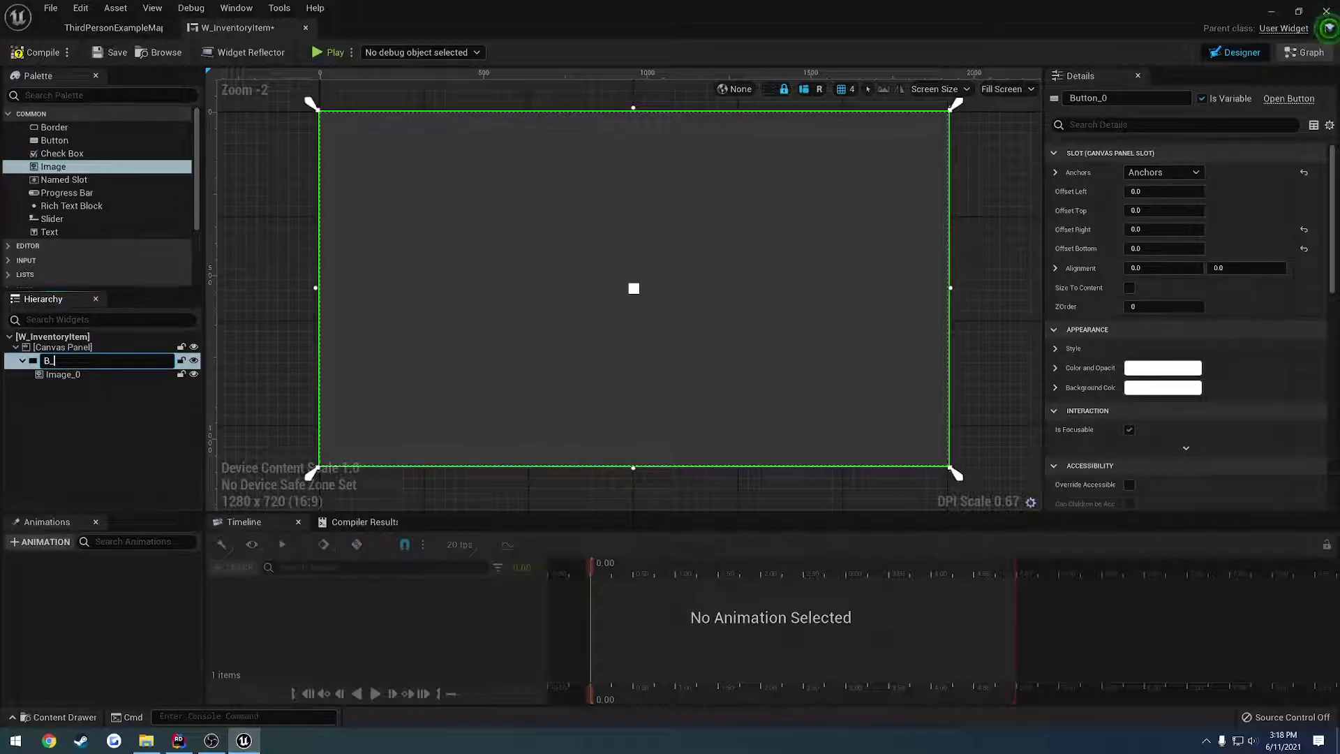
pyautogui.press('Return')
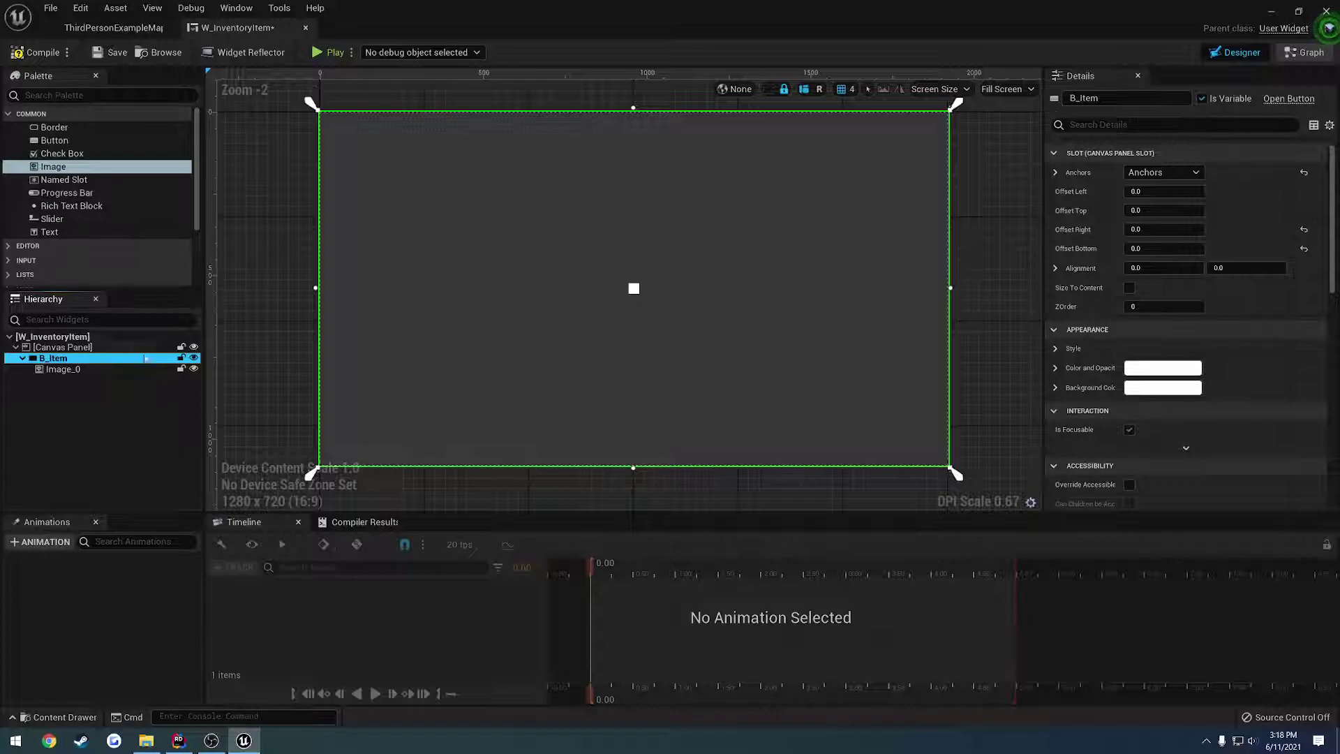
pyautogui.click(126, 369)
pyautogui.click(1127, 98)
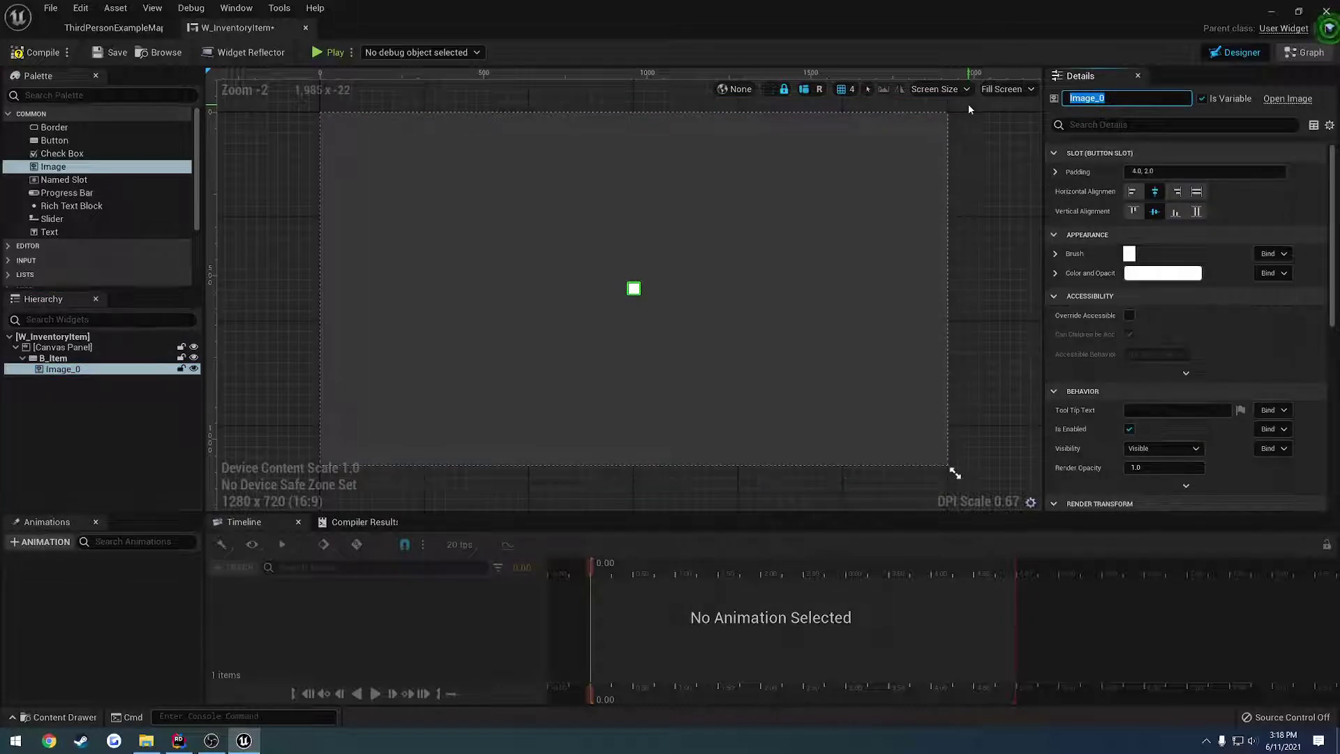
pyautogui.write('I_Item')
pyautogui.press('Return')
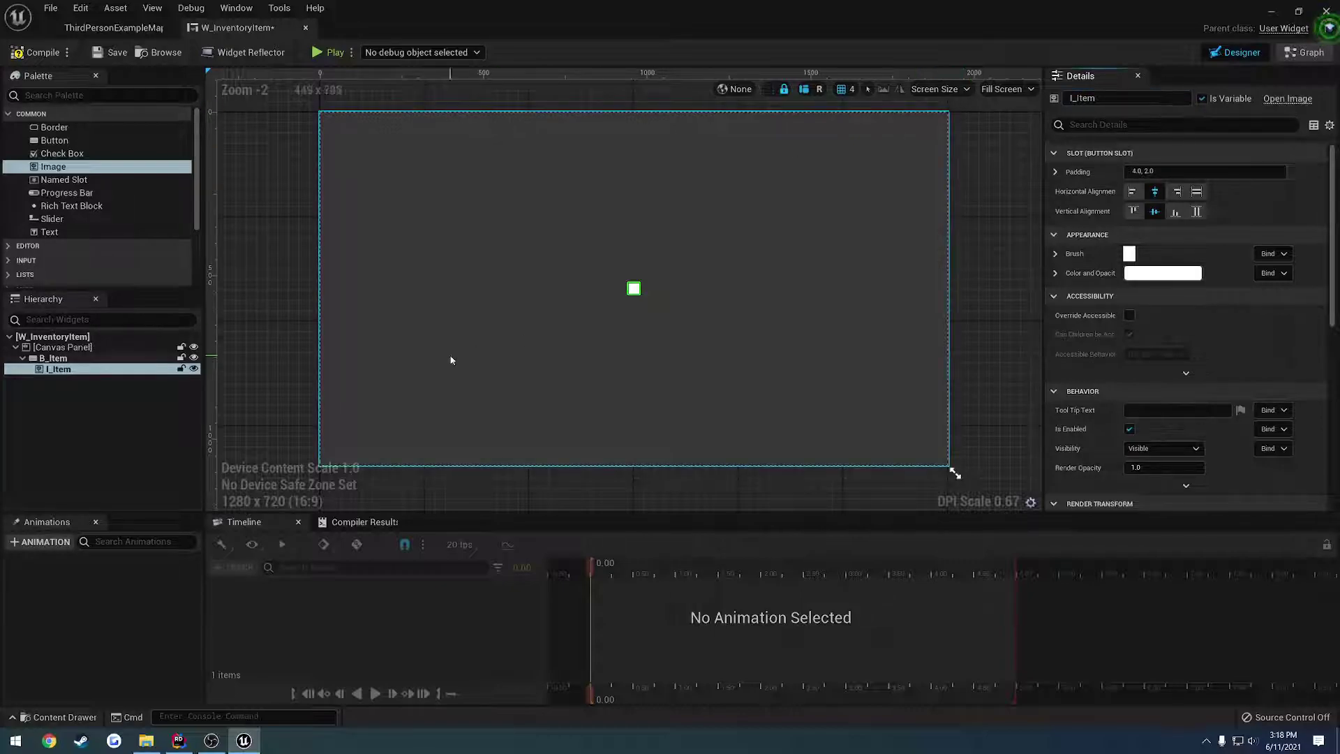
# Make I_Item fill horizontally and vertically with padding 4, 20, 4, 20, then save
pyautogui.click(1197, 191)
pyautogui.click(1196, 211)
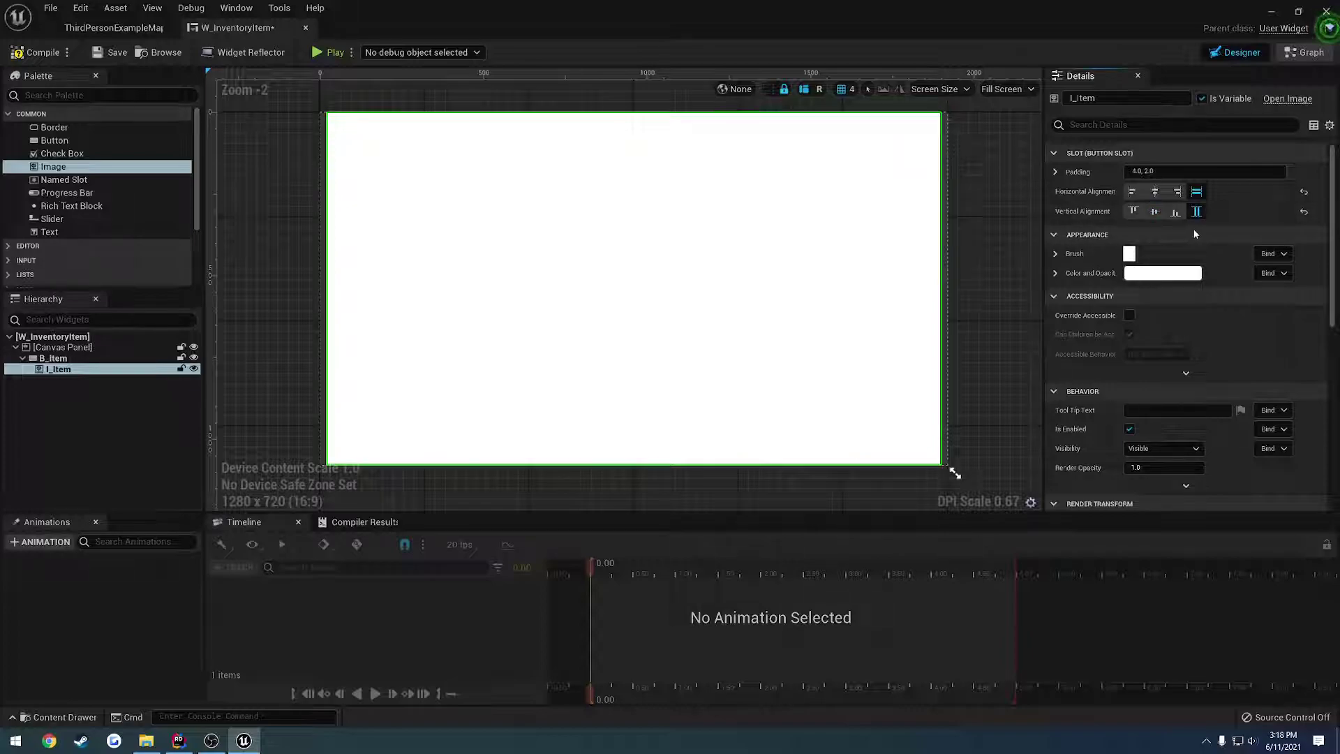
pyautogui.click(1056, 171)
pyautogui.click(1164, 190)
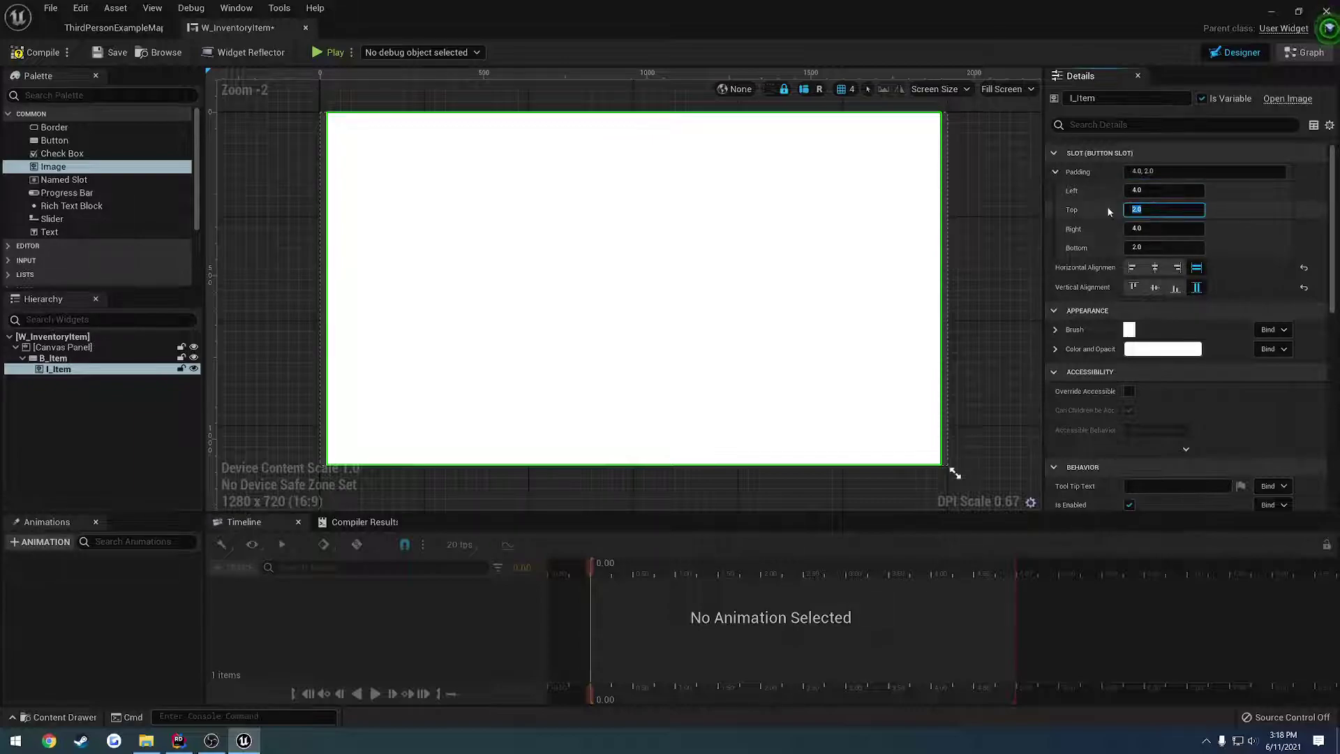
pyautogui.write('4')
pyautogui.press('Tab')
pyautogui.press('Tab')
pyautogui.write('4')
pyautogui.press('Return')
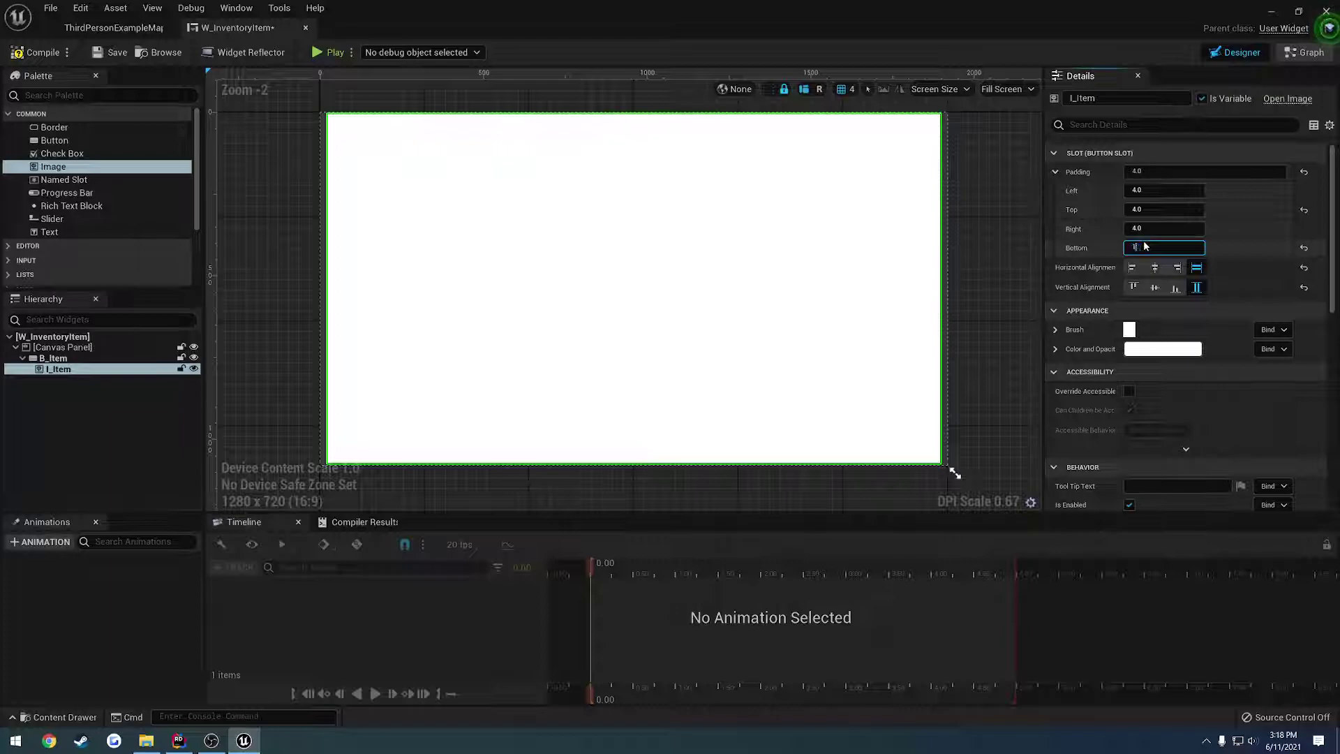
pyautogui.press('Return')
pyautogui.press('Return')
pyautogui.click(1137, 210)
pyautogui.write('20')
pyautogui.press('Return')
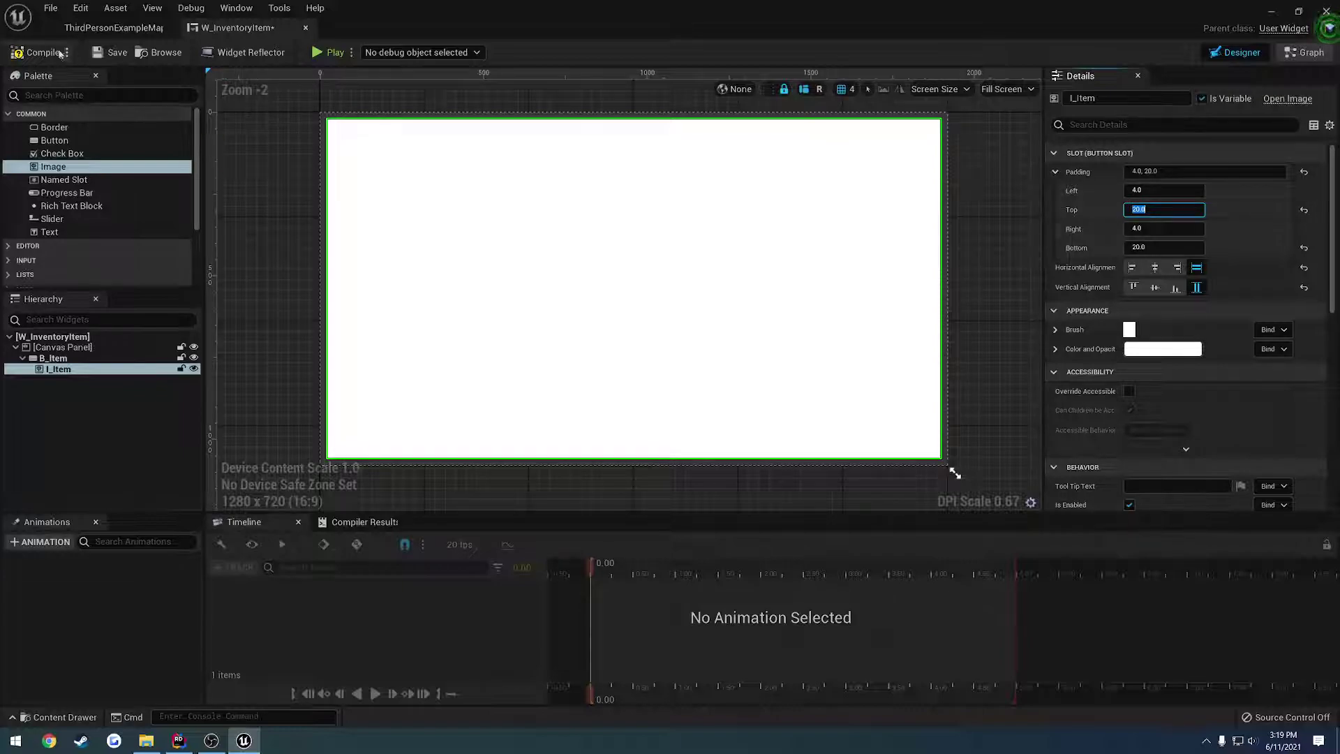
pyautogui.hotkey('ctrl', 's')
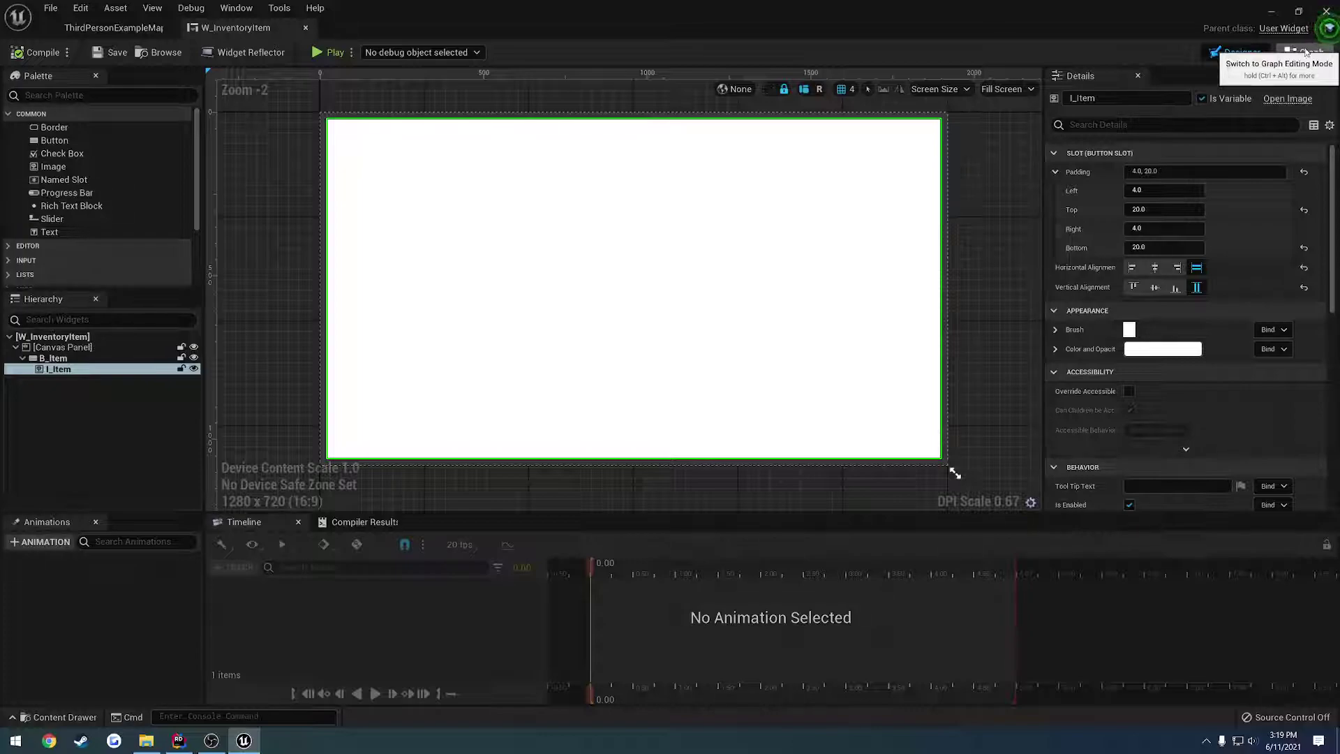
# In the graph, add an I_Item getter and a Set Brush from Texture node
pyautogui.click(1305, 53)
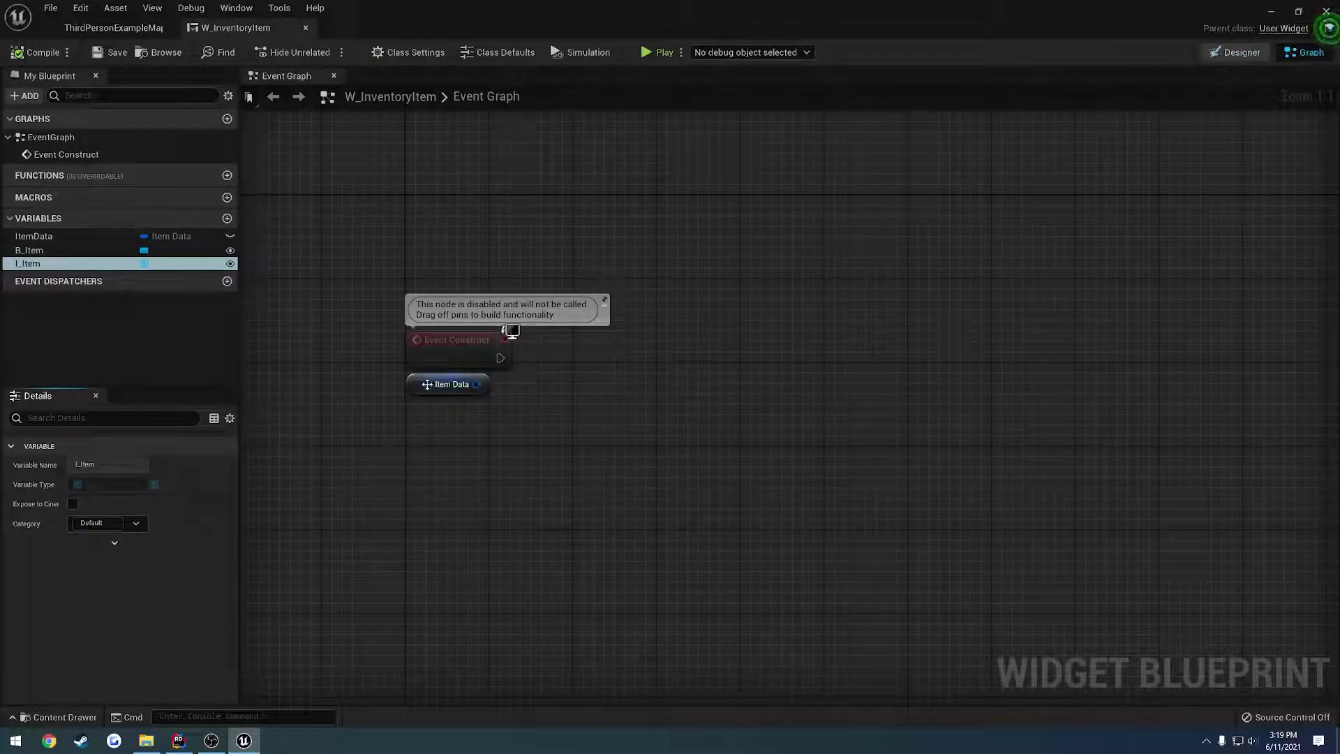
pyautogui.click(43, 264)
pyautogui.moveTo(44, 269); pyautogui.dragTo(578, 385)
pyautogui.click(458, 444)
pyautogui.write('set')
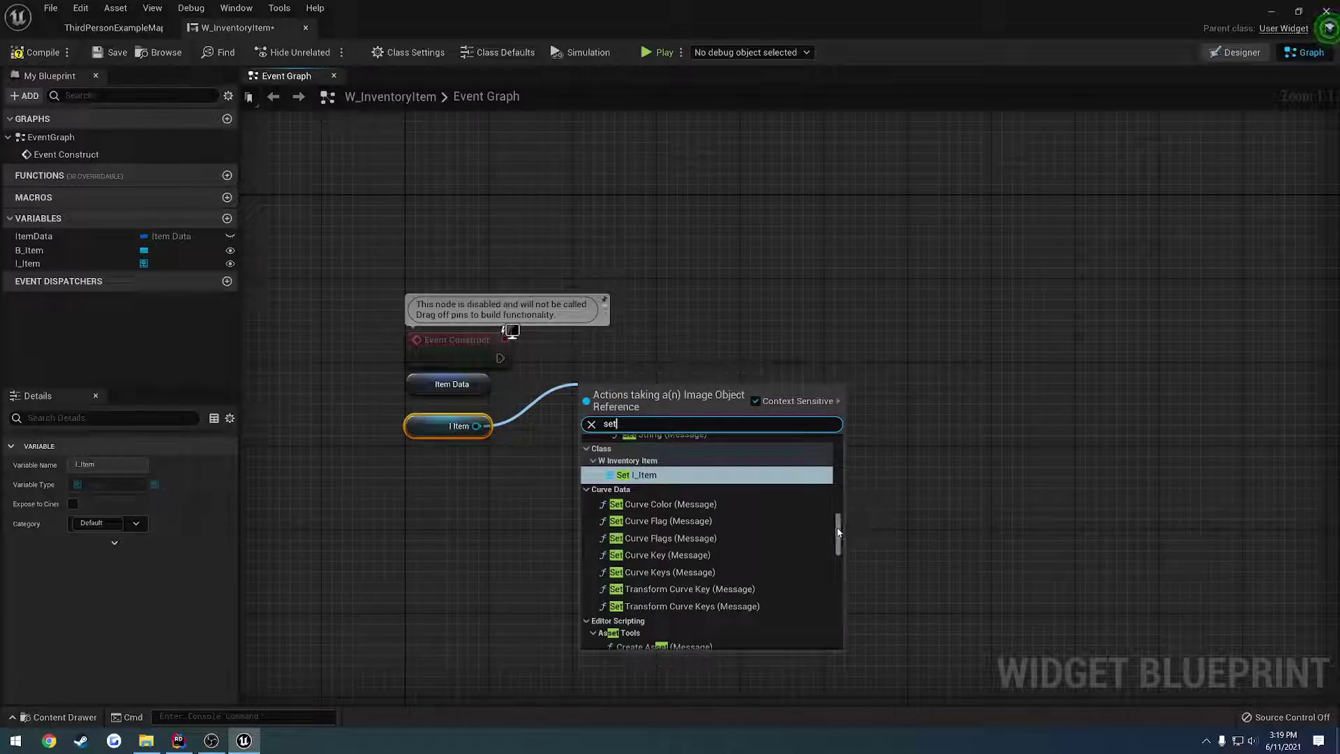
pyautogui.moveTo(836, 526); pyautogui.dragTo(854, 445)
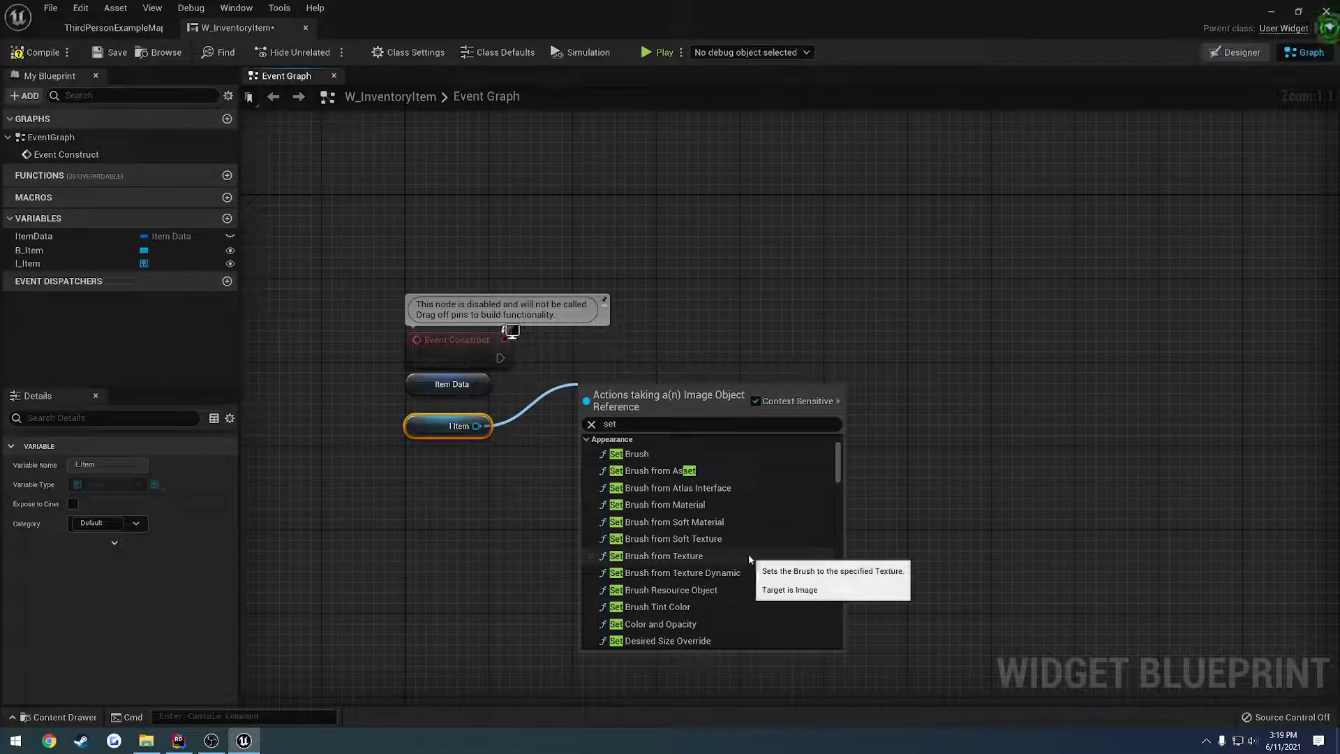
pyautogui.click(724, 563)
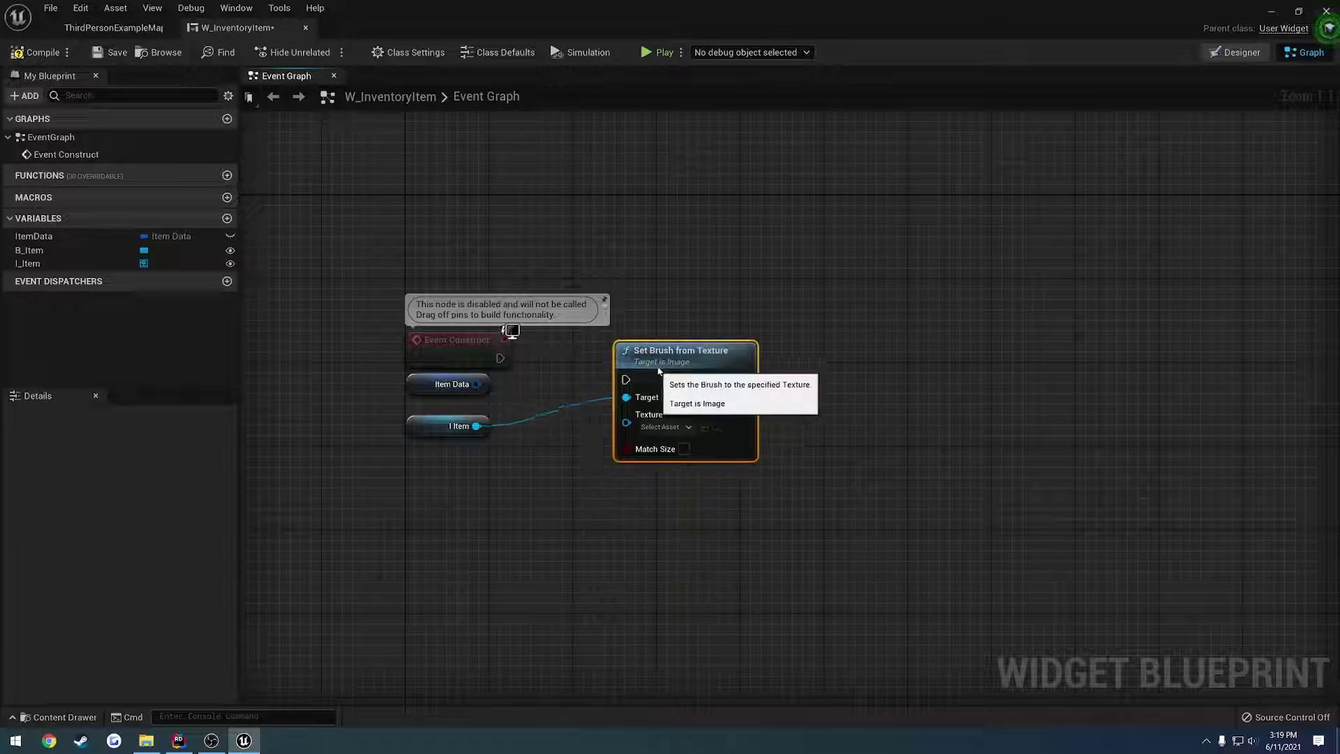
pyautogui.moveTo(661, 366); pyautogui.dragTo(661, 344)
pyautogui.click(667, 406)
pyautogui.scroll(-3, 740, 531)
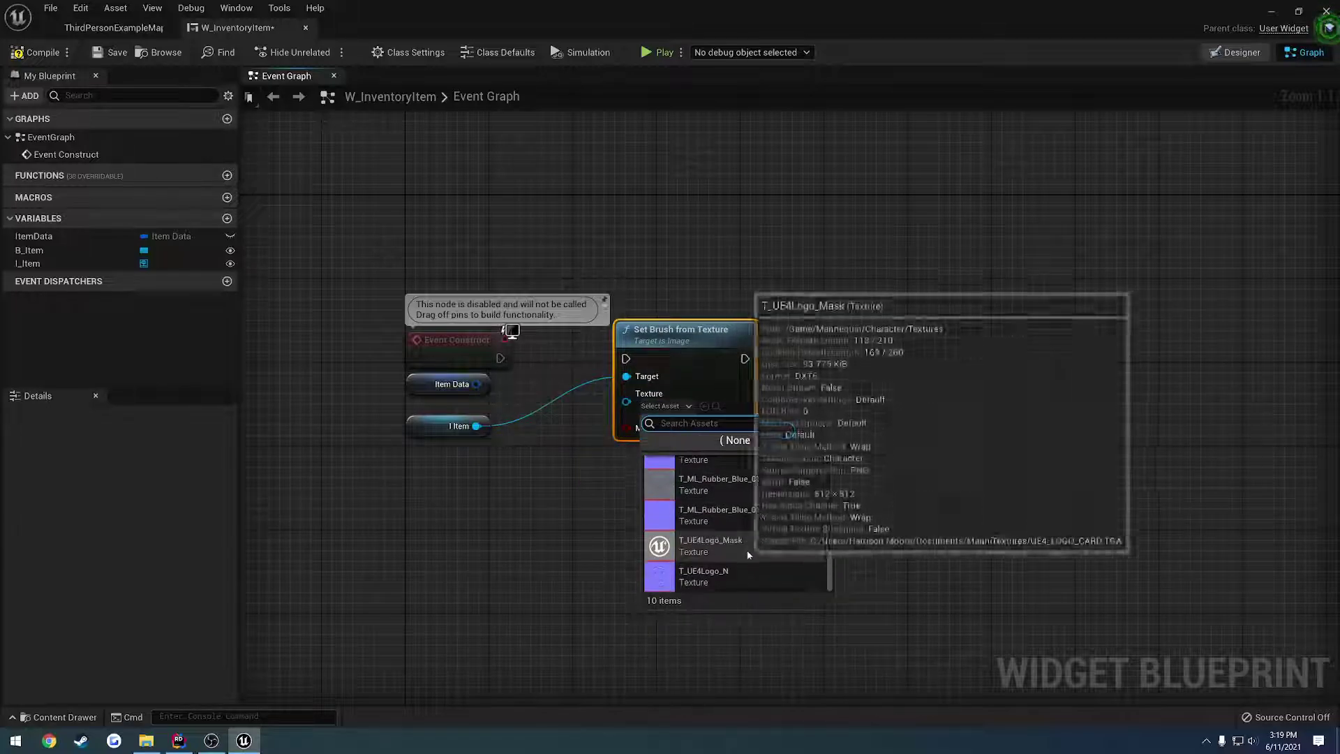
pyautogui.scroll(3, 741, 548)
pyautogui.click(575, 449)
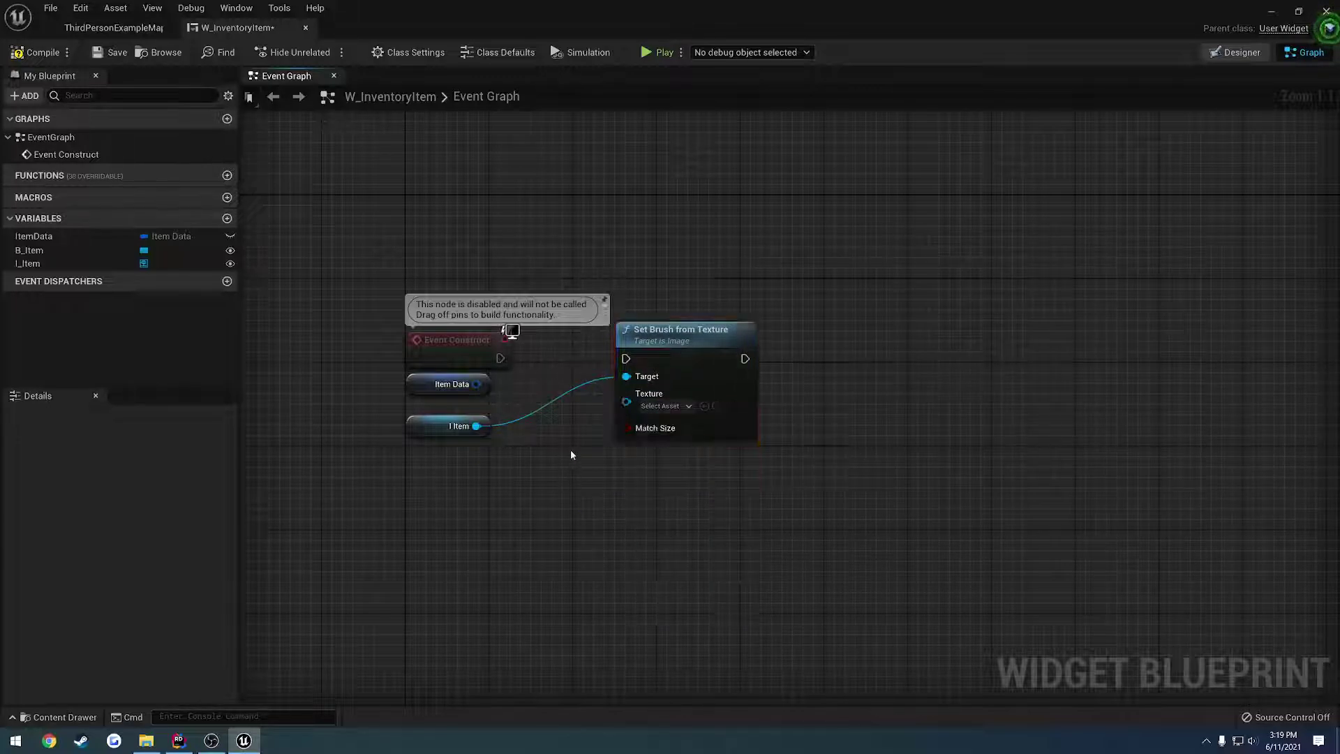
# Run Set Brush from Texture on construct with I_Item as target and ItemData's Item Image as texture, then compile and save
pyautogui.moveTo(500, 358); pyautogui.dragTo(627, 358)
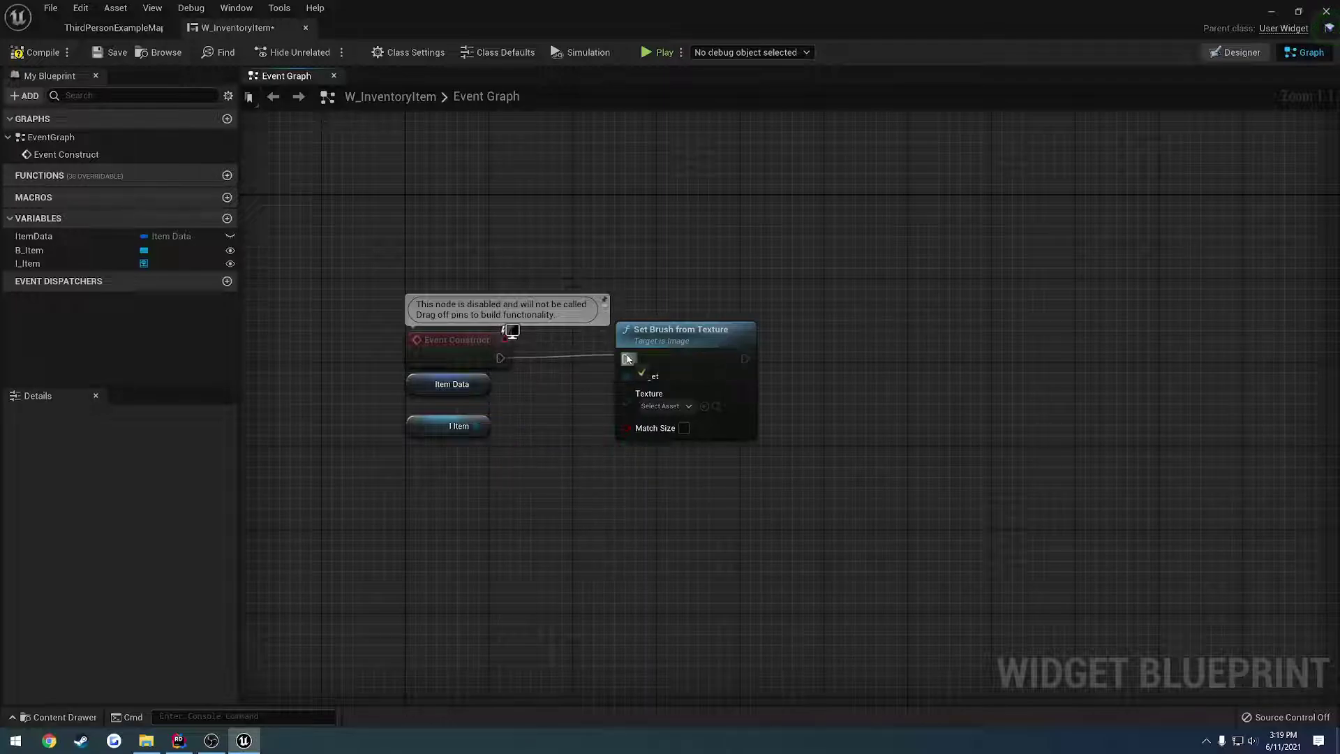
pyautogui.rightClick(476, 384)
pyautogui.click(522, 428)
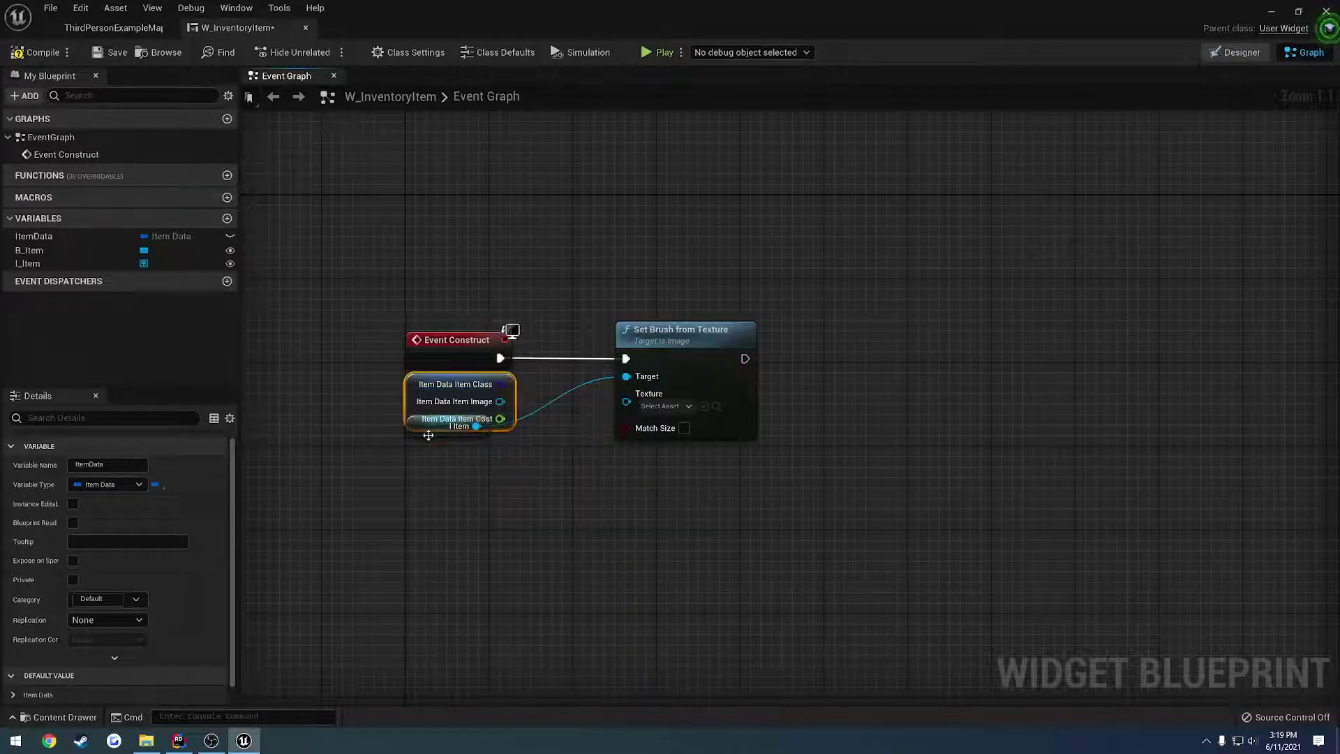
pyautogui.moveTo(415, 435); pyautogui.dragTo(415, 456)
pyautogui.moveTo(500, 402); pyautogui.dragTo(628, 403)
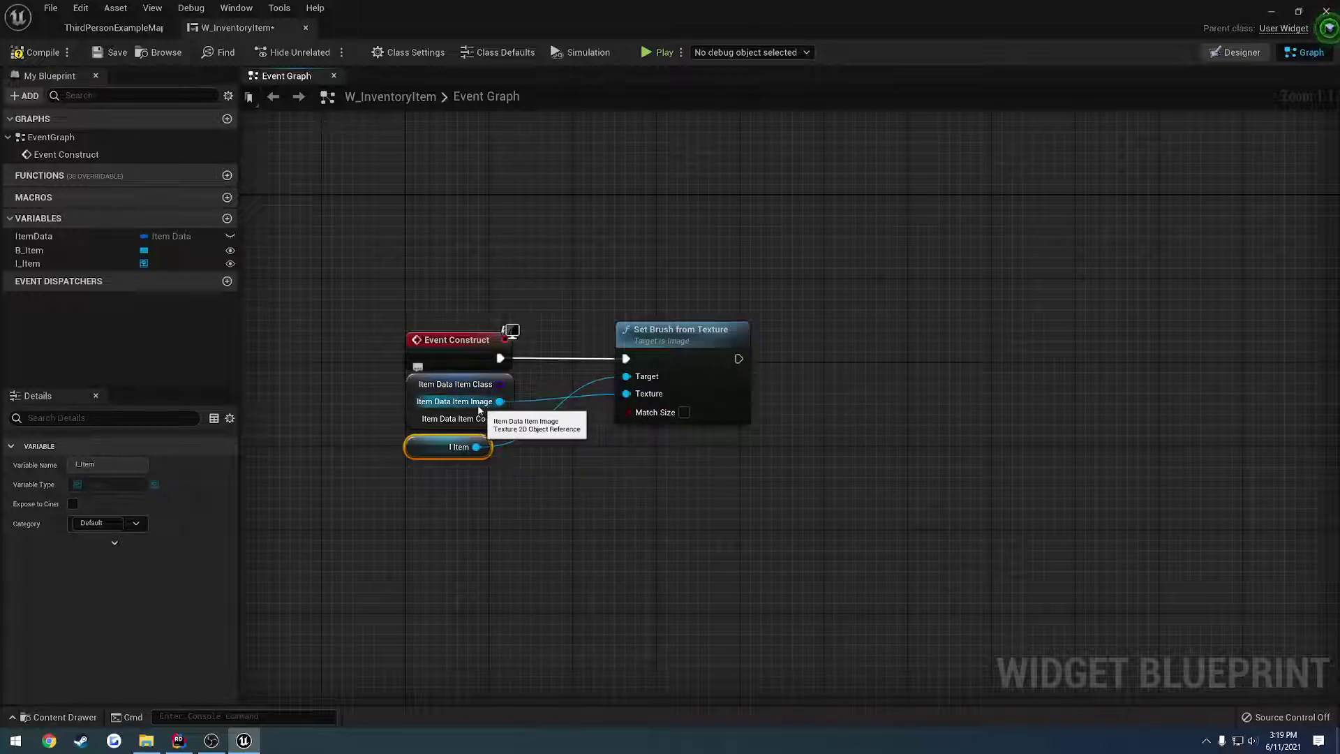
pyautogui.moveTo(476, 446)
pyautogui.mouseDown()
pyautogui.moveTo(579, 391)
pyautogui.moveTo(627, 402)
pyautogui.mouseUp()
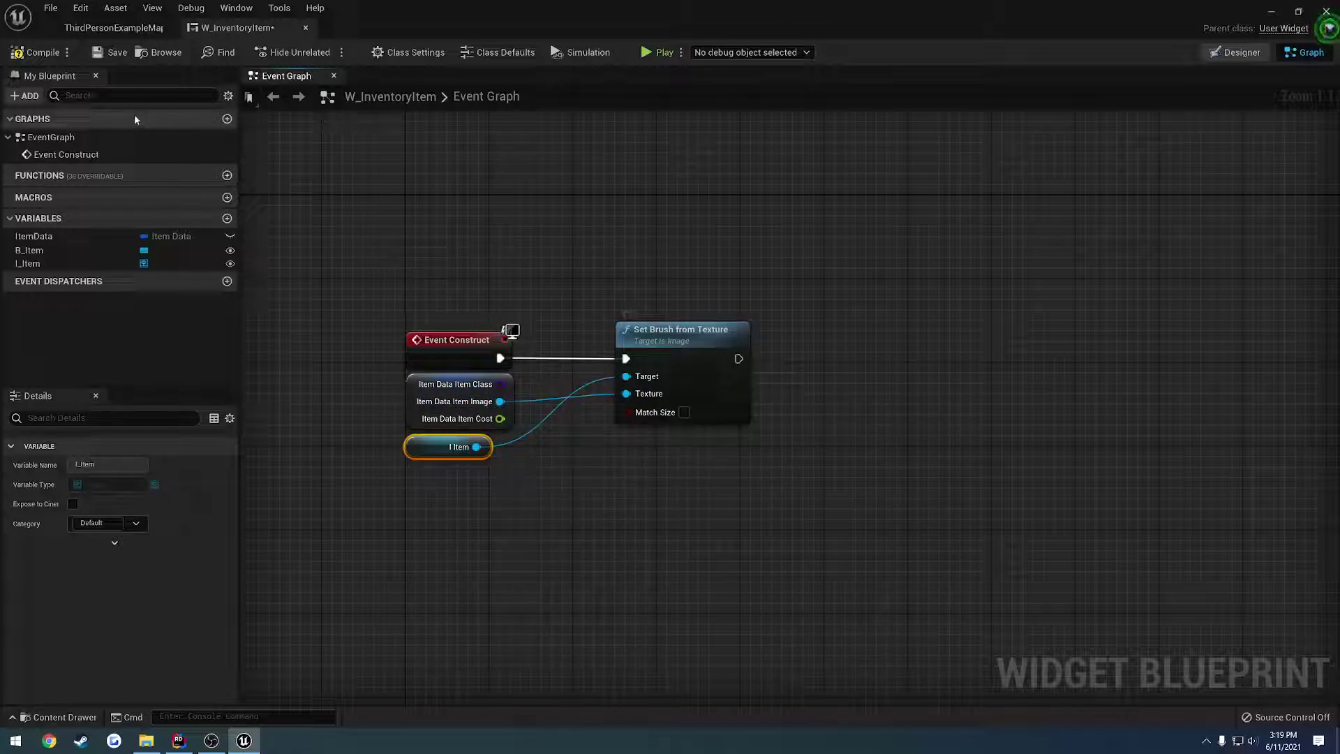
pyautogui.click(35, 53)
pyautogui.click(117, 54)
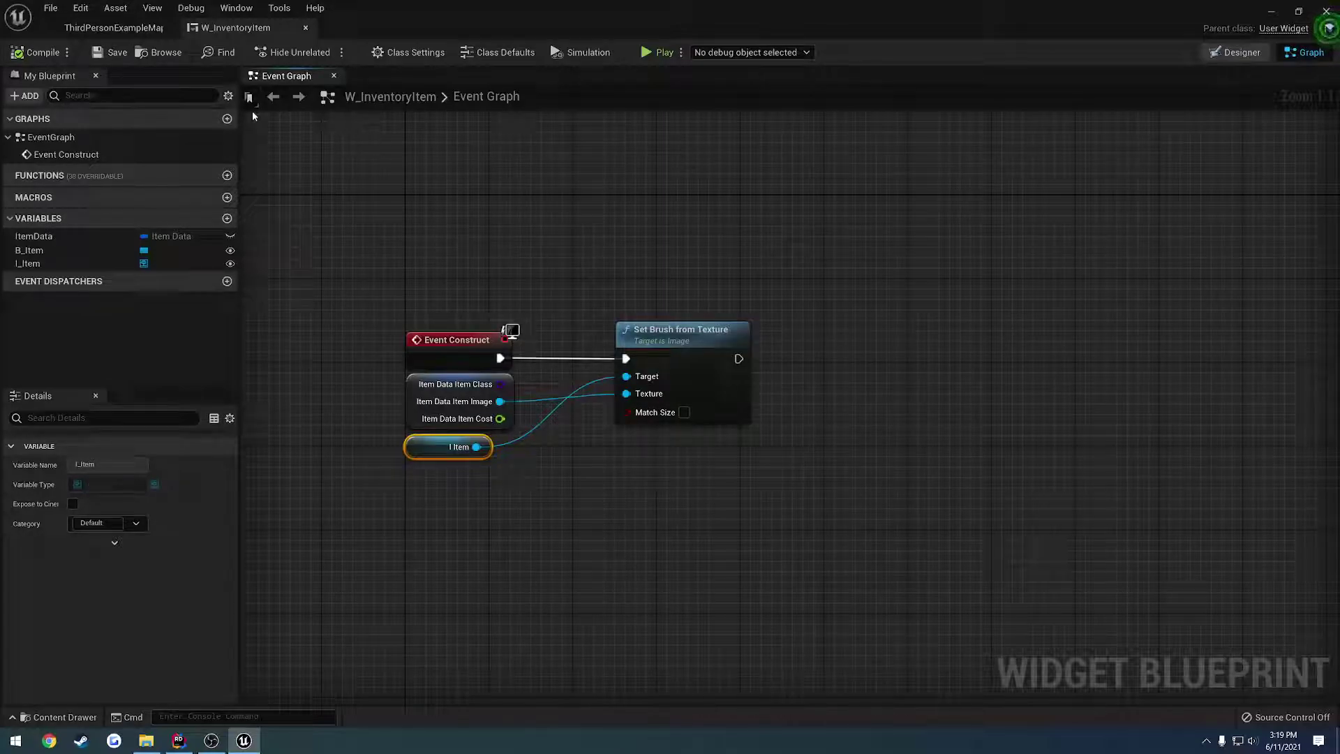
# In ThirdPersonCharacter, set BeginPlay's Create Widget class to W_InventoryItem, then compile and save
pyautogui.click(103, 29)
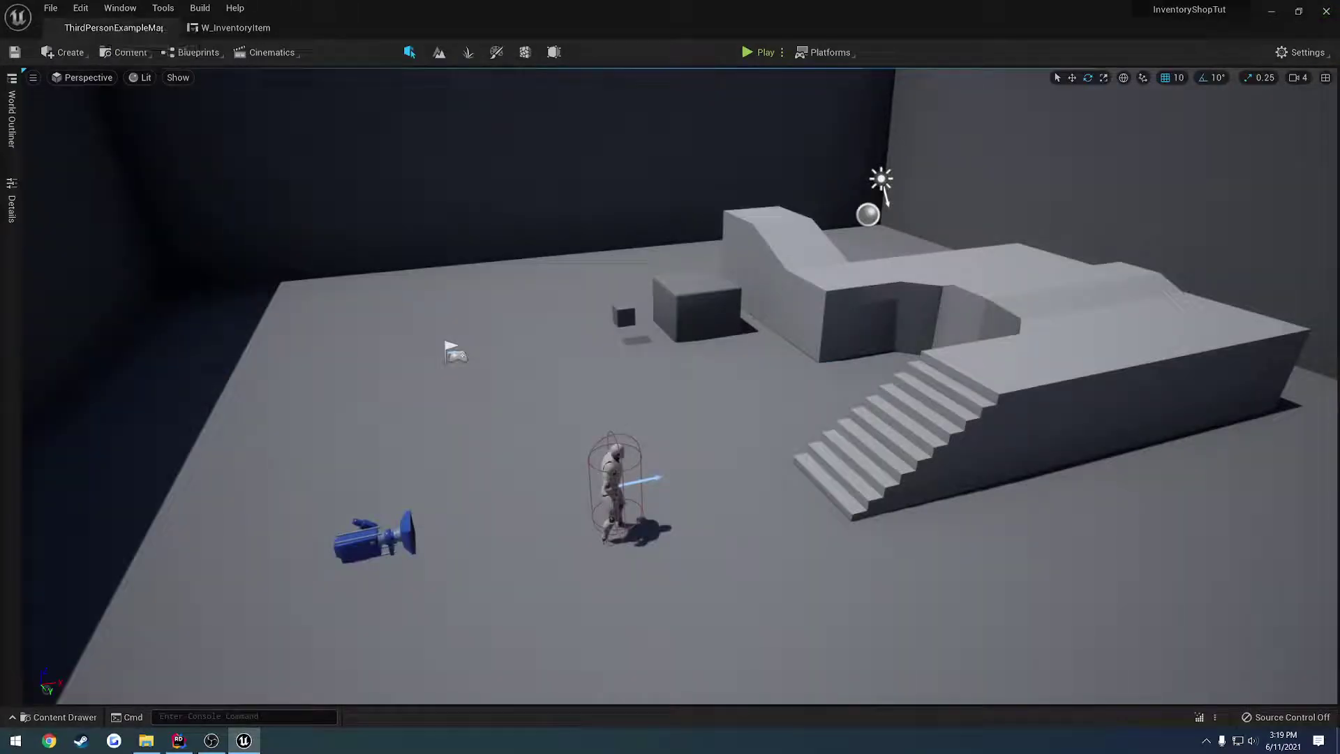
pyautogui.hotkey('ctrl', 'space')
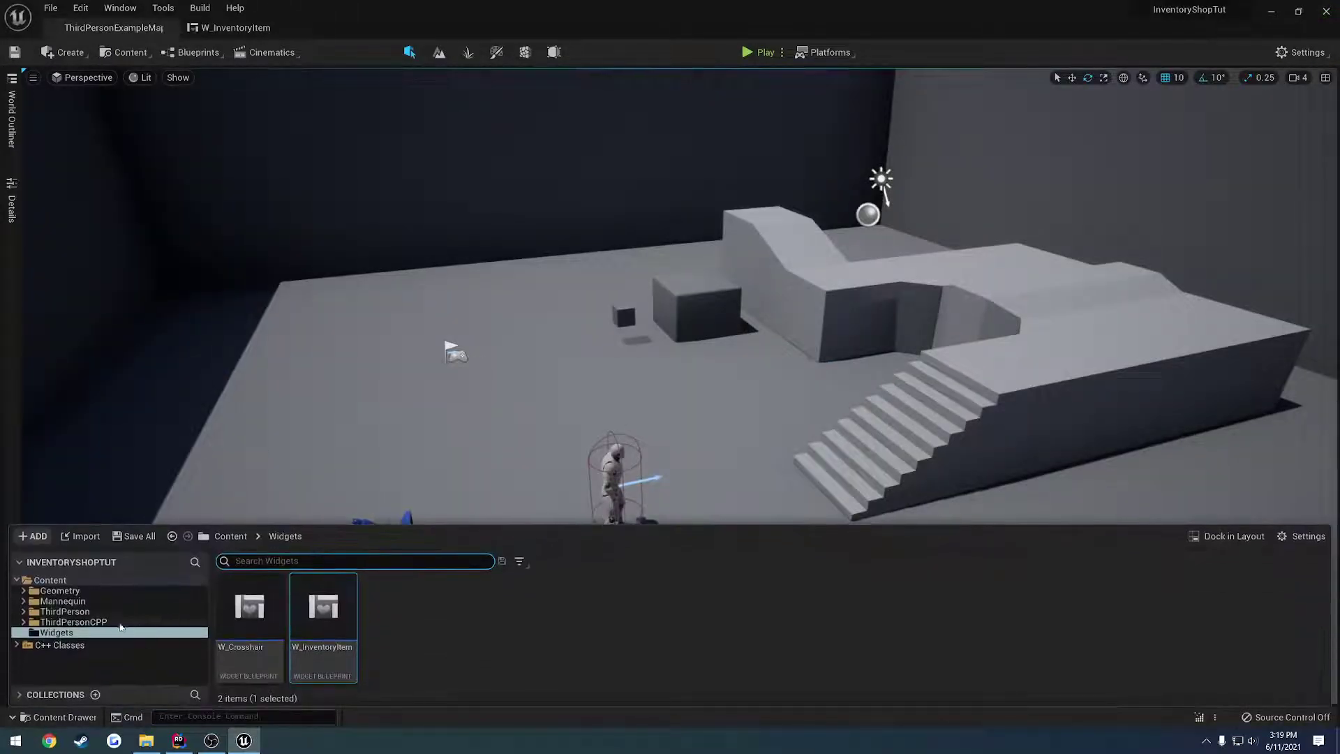
pyautogui.click(103, 623)
pyautogui.doubleClick(271, 596)
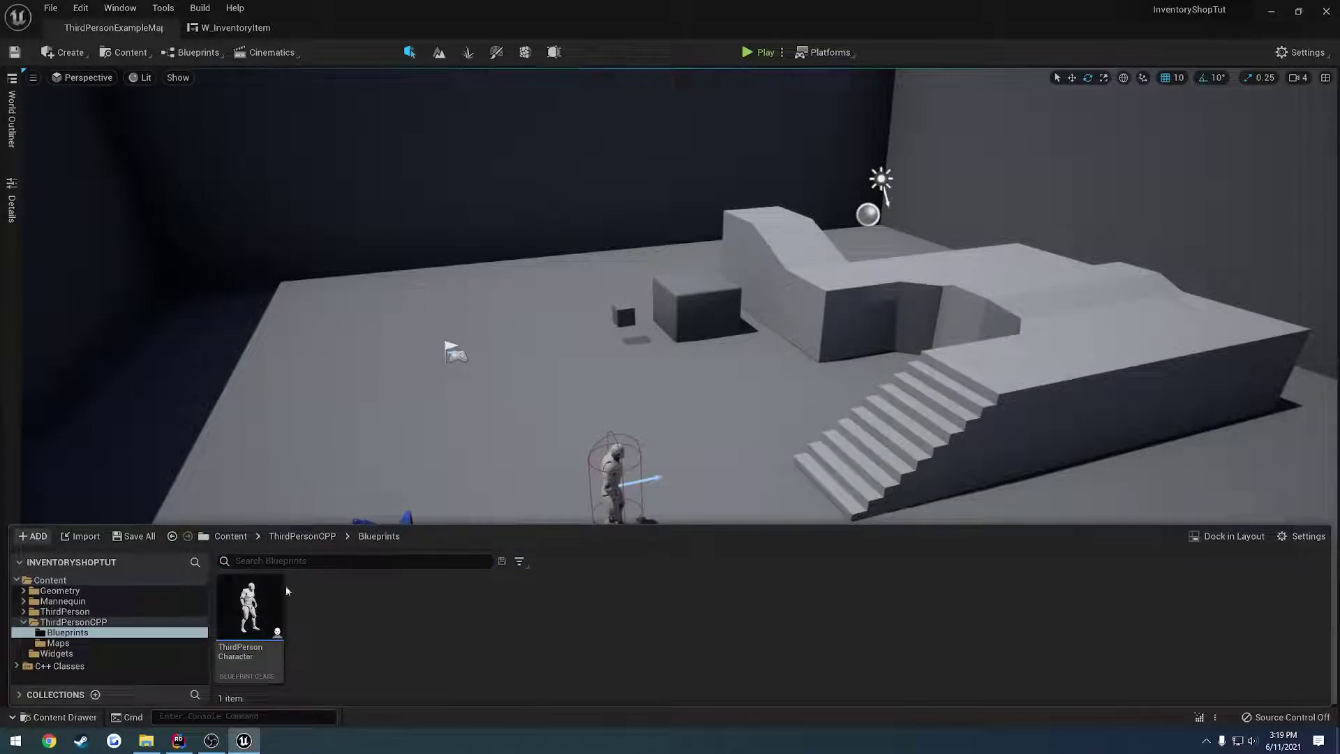
pyautogui.doubleClick(273, 592)
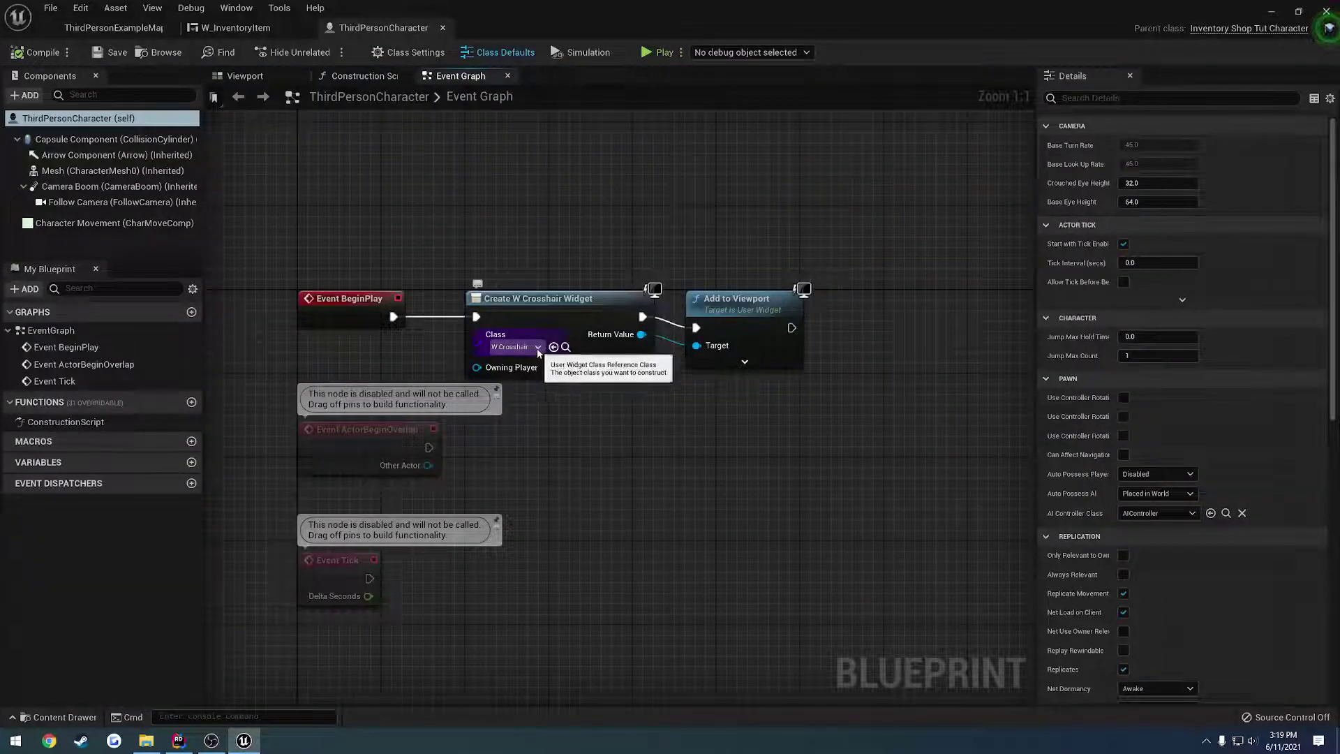
pyautogui.click(538, 351)
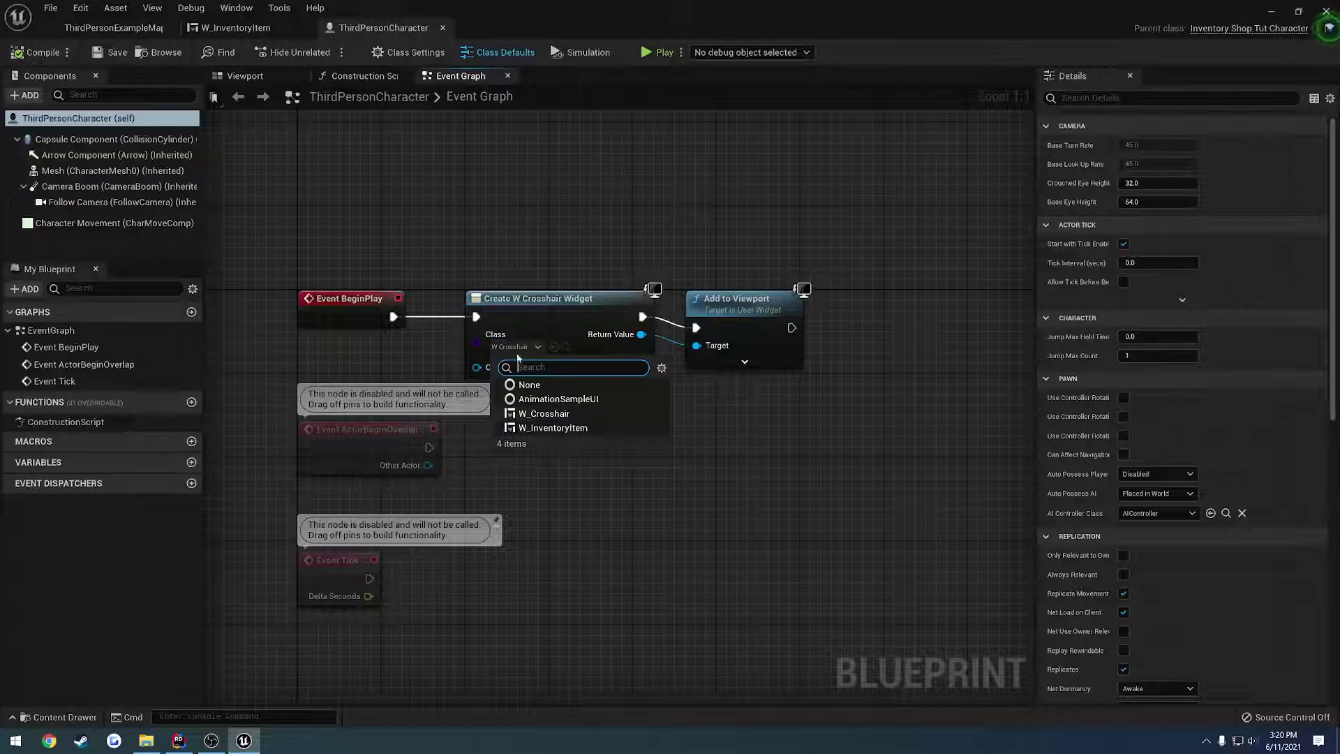
pyautogui.click(593, 428)
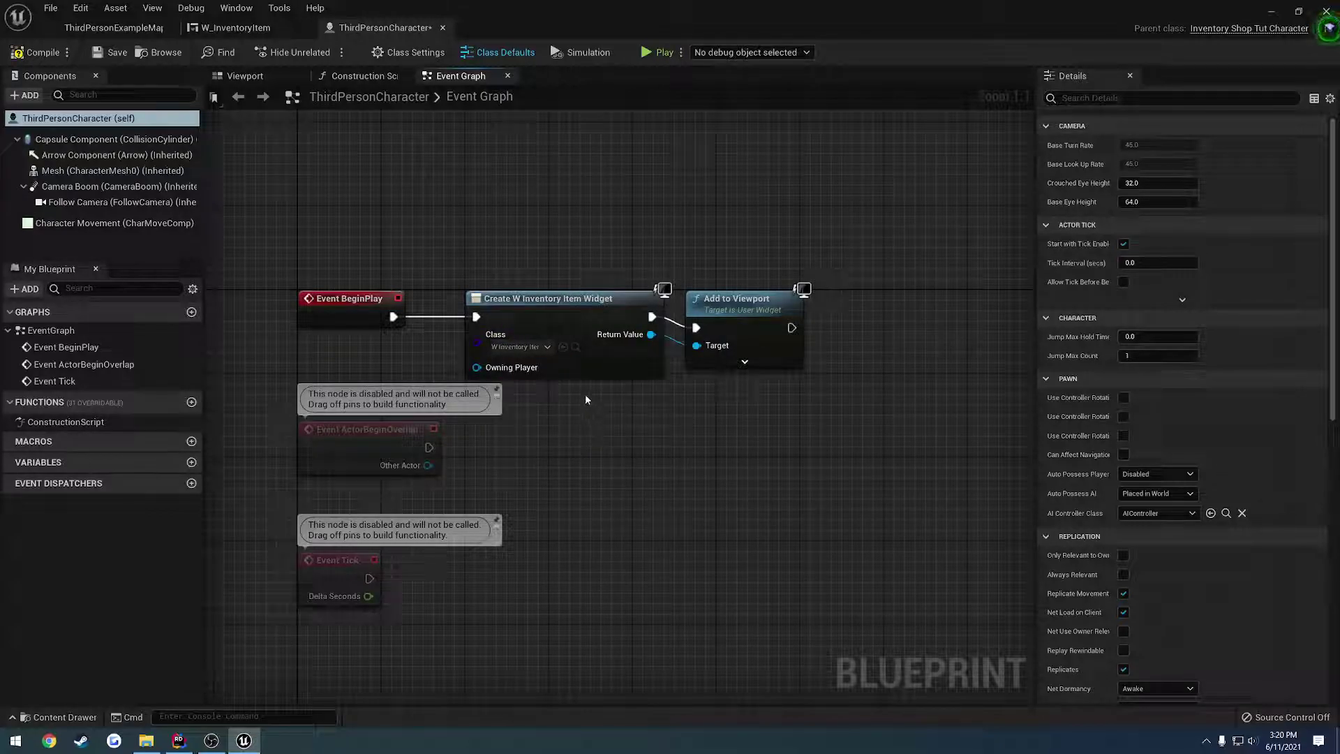
pyautogui.click(545, 305)
pyautogui.hotkey('ctrl', 's')
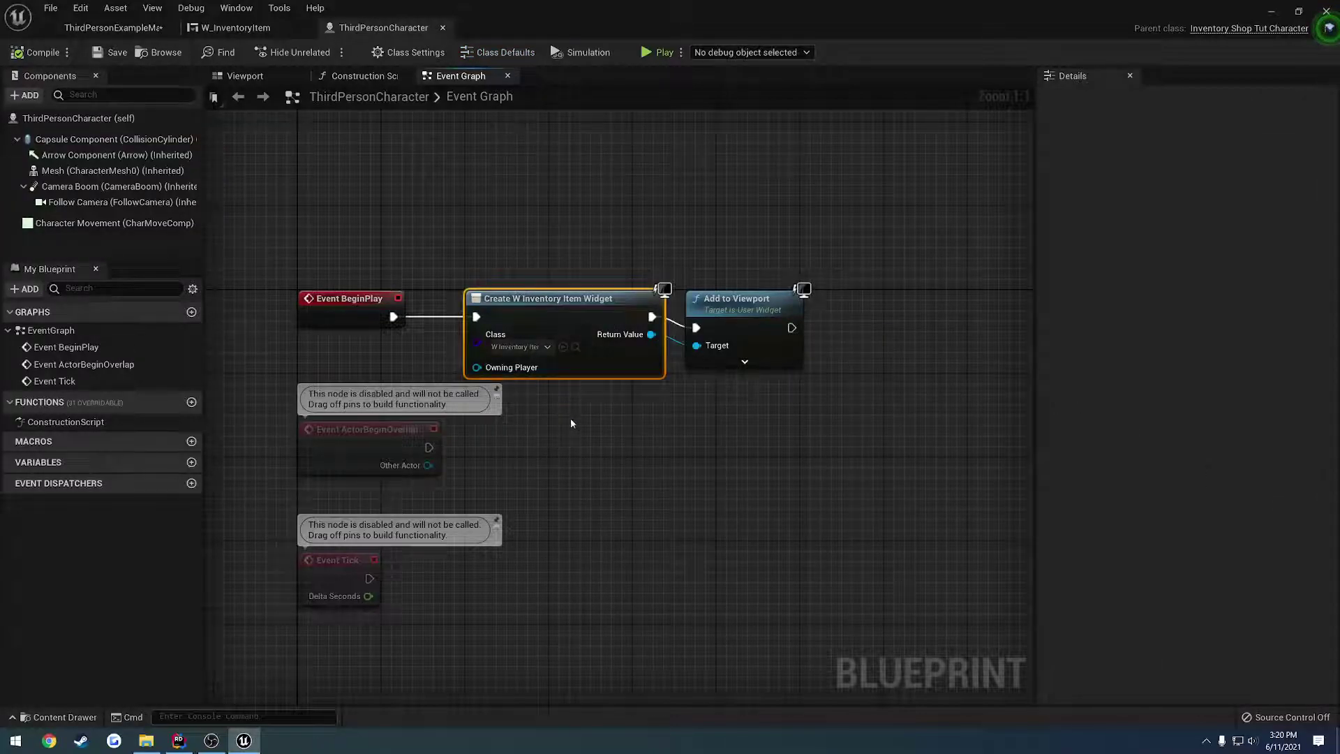
# Delete the disabled overlap and tick event nodes
pyautogui.moveTo(434, 610); pyautogui.dragTo(524, 590, button='right')
pyautogui.moveTo(523, 590); pyautogui.dragTo(652, 393)
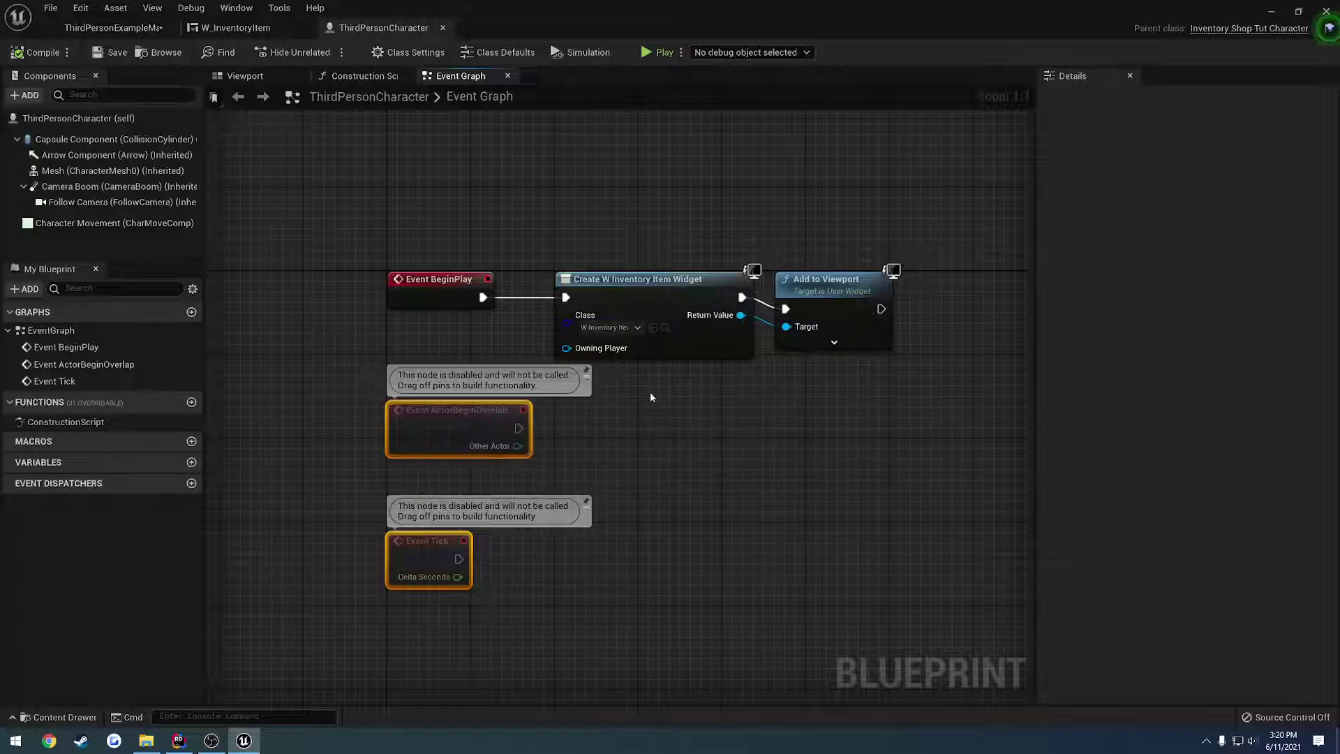
pyautogui.press('Delete')
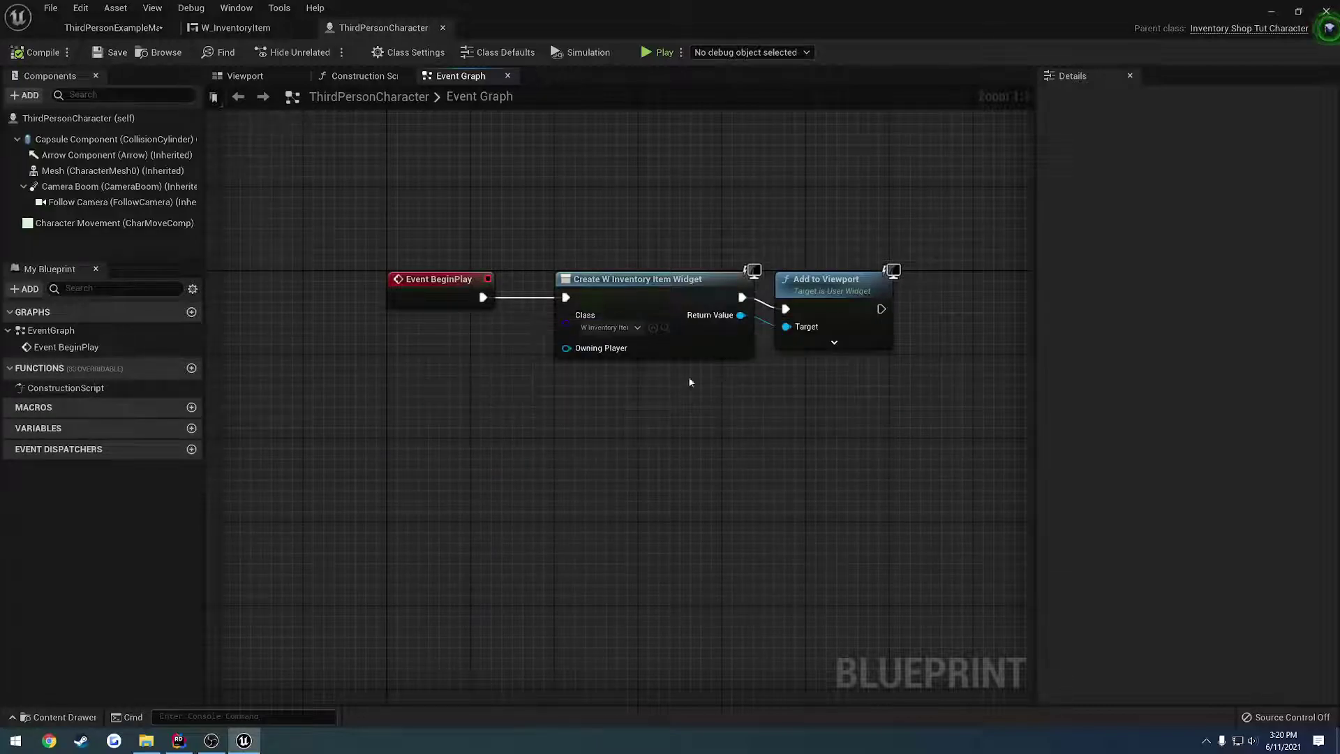
# Tick Instance Editable and Expose on Spawn for W_InventoryItem's ItemData variable, then save
pyautogui.click(653, 352)
pyautogui.click(234, 27)
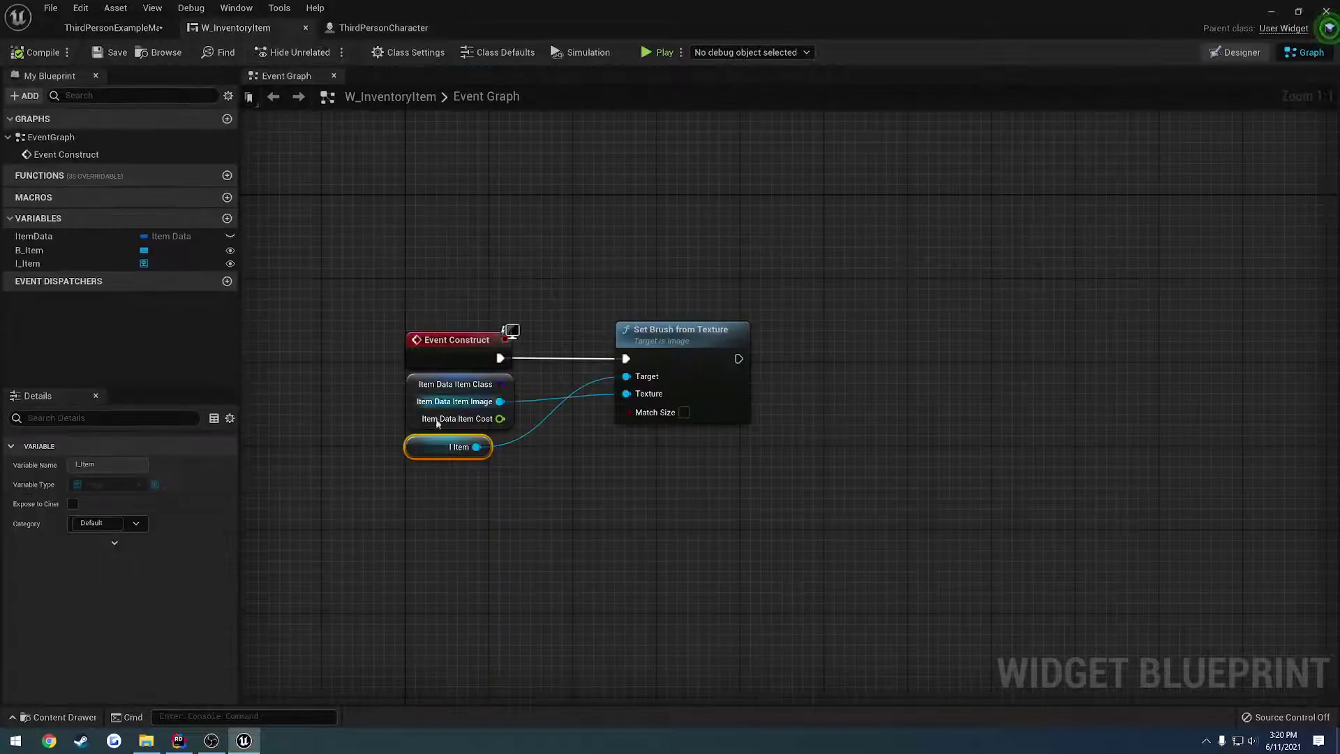
pyautogui.click(416, 422)
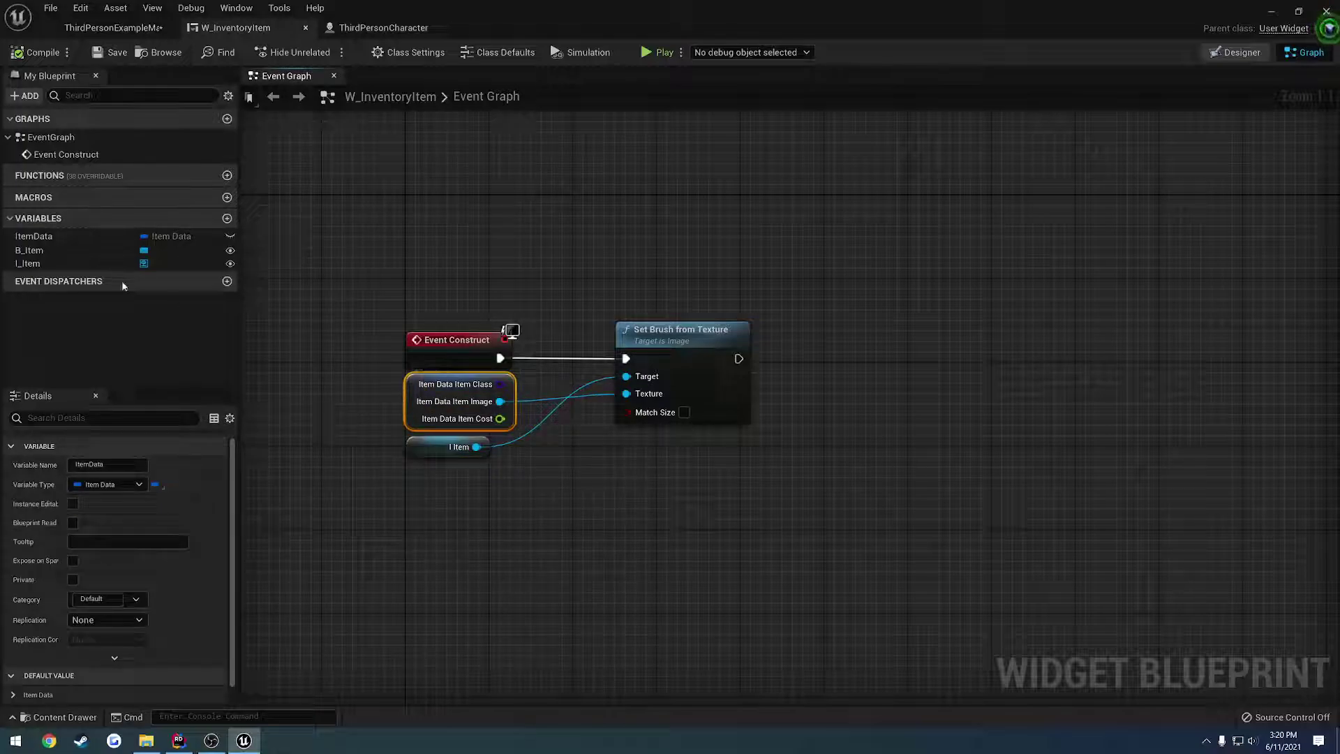
pyautogui.click(70, 236)
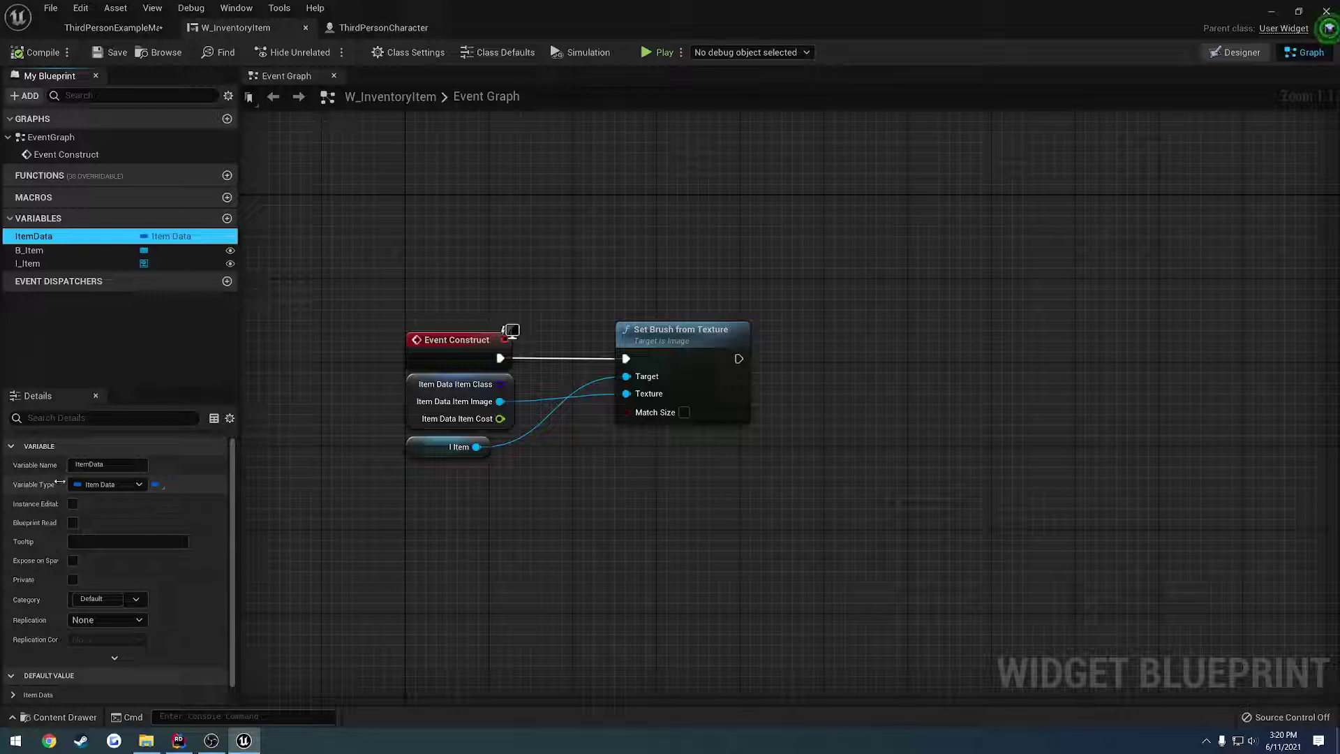
pyautogui.moveTo(59, 482); pyautogui.dragTo(89, 483)
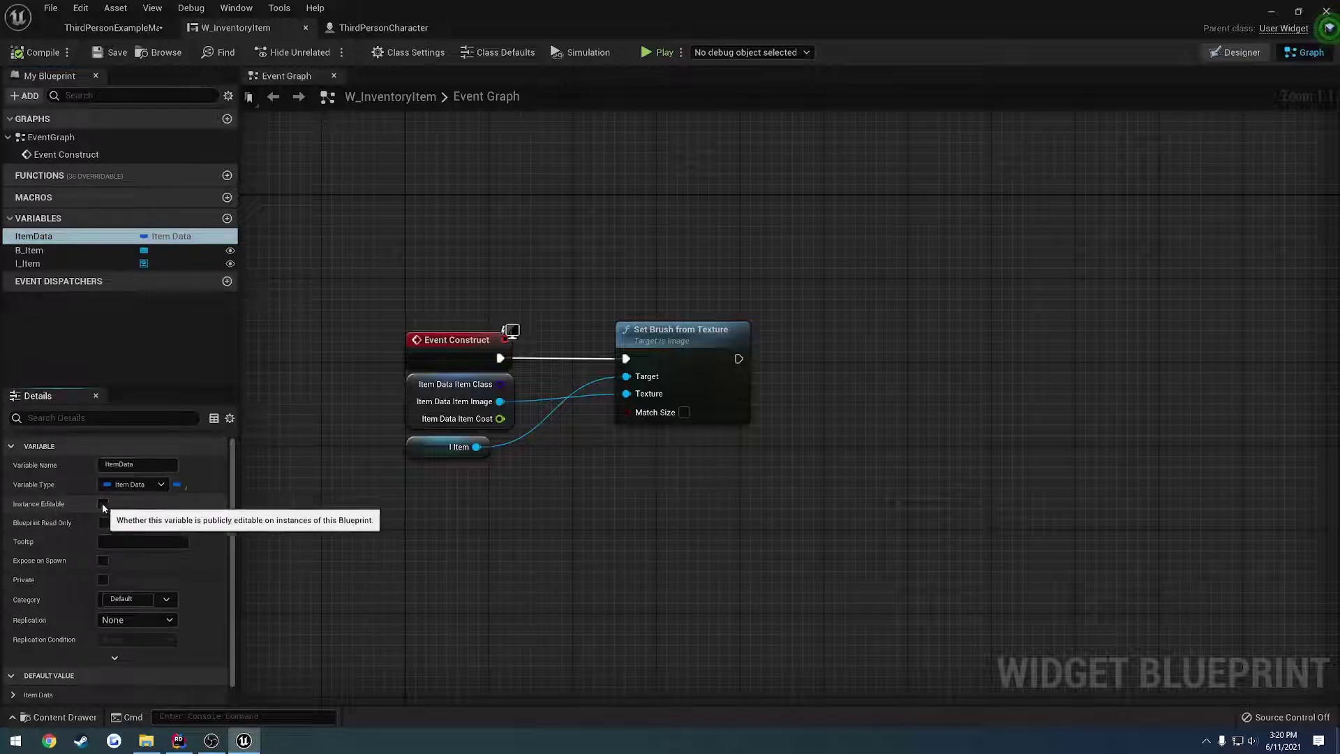
pyautogui.click(102, 504)
pyautogui.click(102, 562)
pyautogui.click(111, 53)
# Refresh the Create Widget node and pull a Make ItemData node from its Item Data pin
pyautogui.click(377, 28)
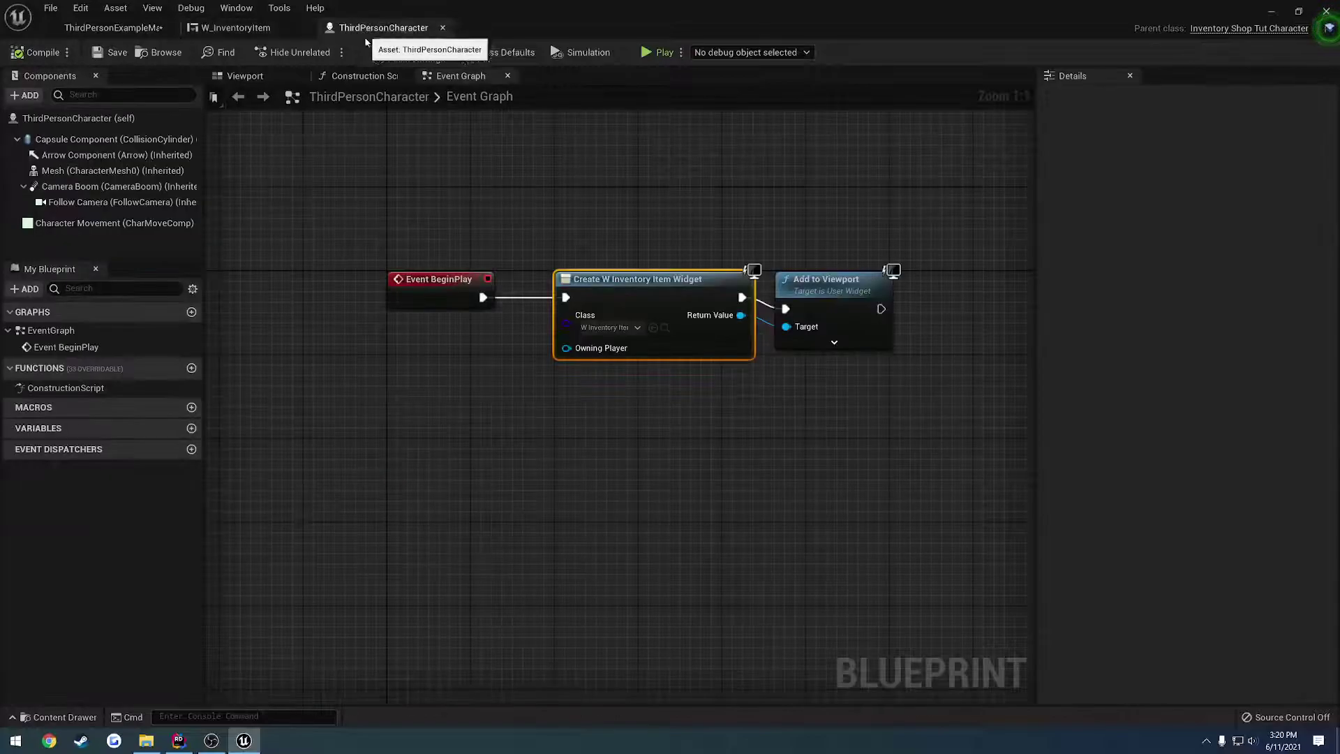
pyautogui.rightClick(622, 295)
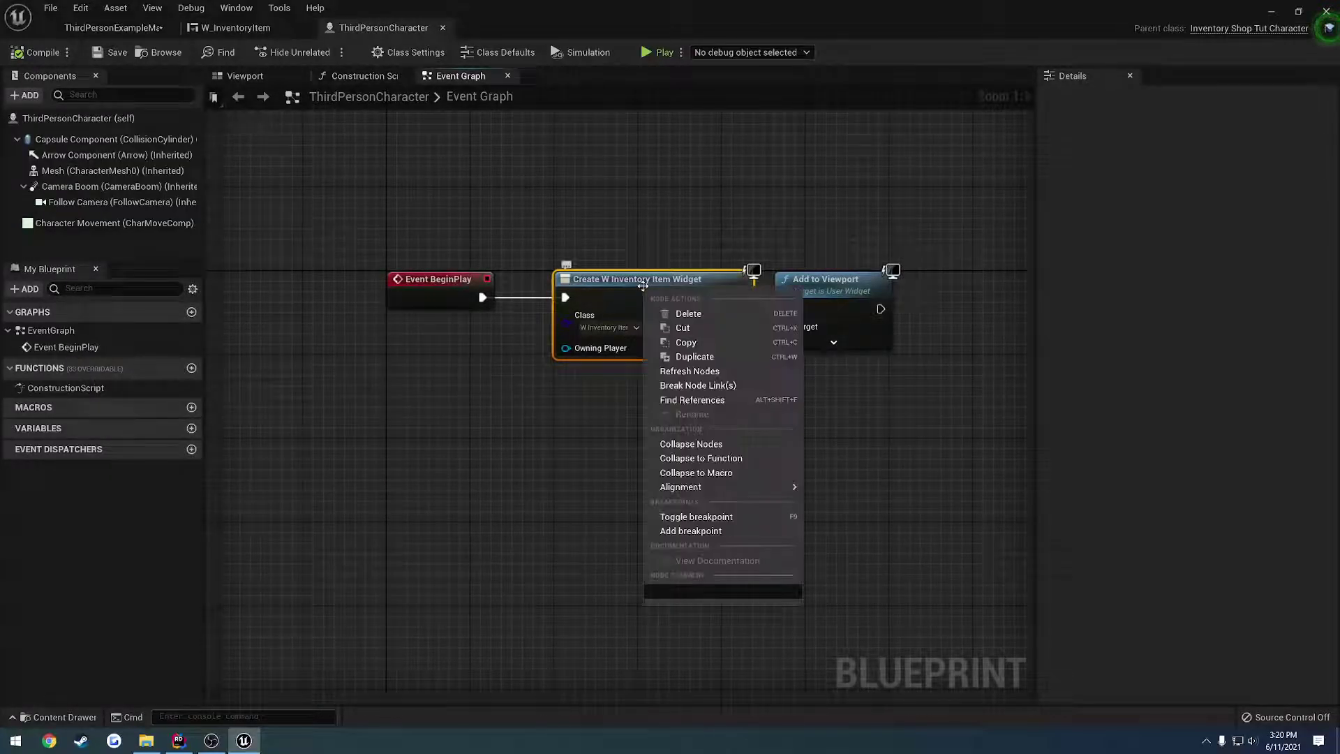
pyautogui.click(703, 373)
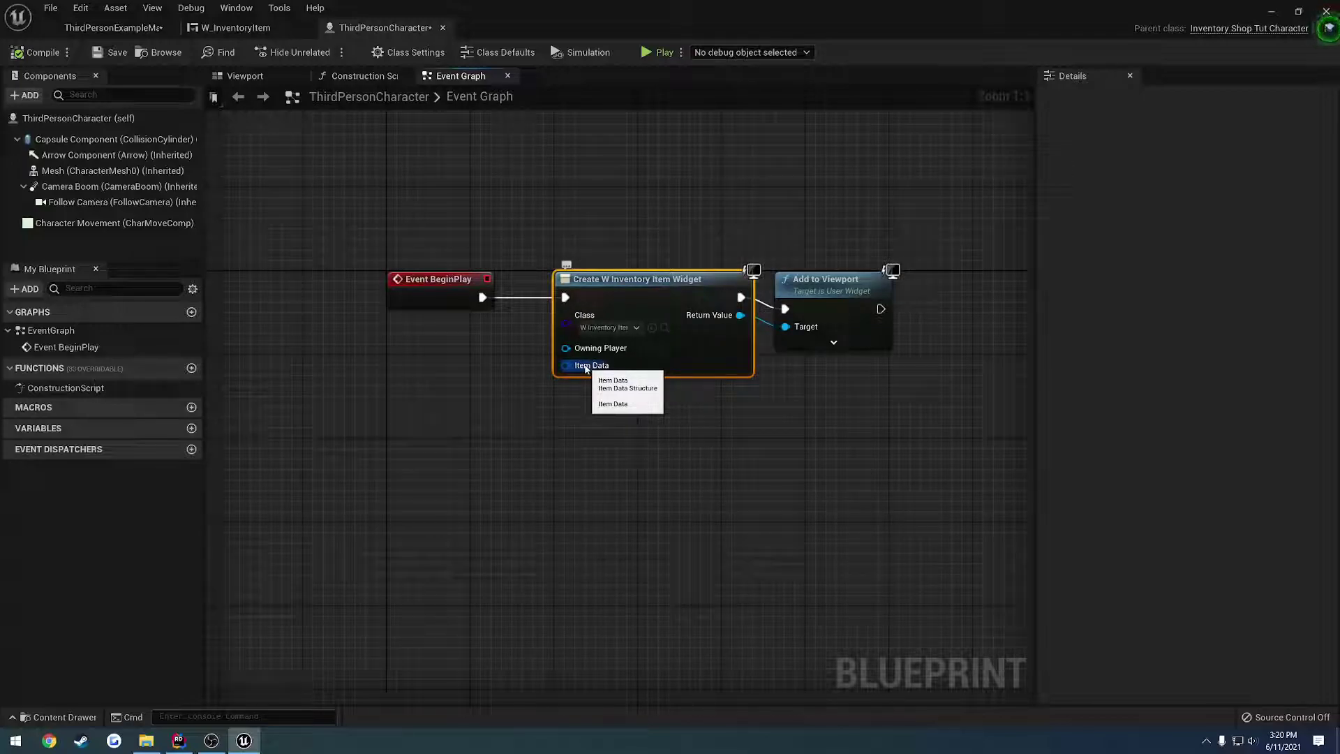
pyautogui.moveTo(587, 368); pyautogui.dragTo(396, 342)
pyautogui.click(575, 518)
# Set Make ItemData to Item Class BP Item, Item Image T_UE4Logo_Mask and Item Cost 10.0
pyautogui.click(412, 372)
pyautogui.click(426, 410)
pyautogui.click(426, 407)
pyautogui.scroll(-3, 482, 531)
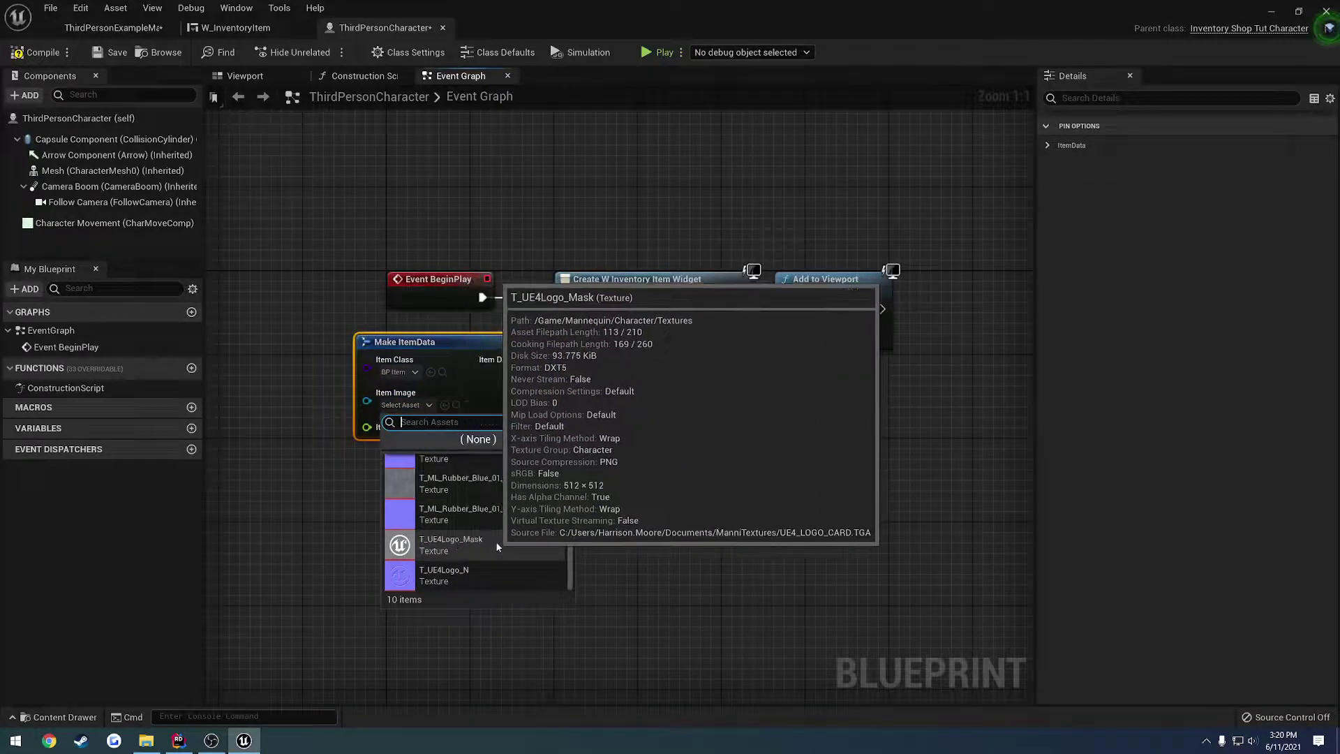
pyautogui.click(496, 542)
pyautogui.click(437, 451)
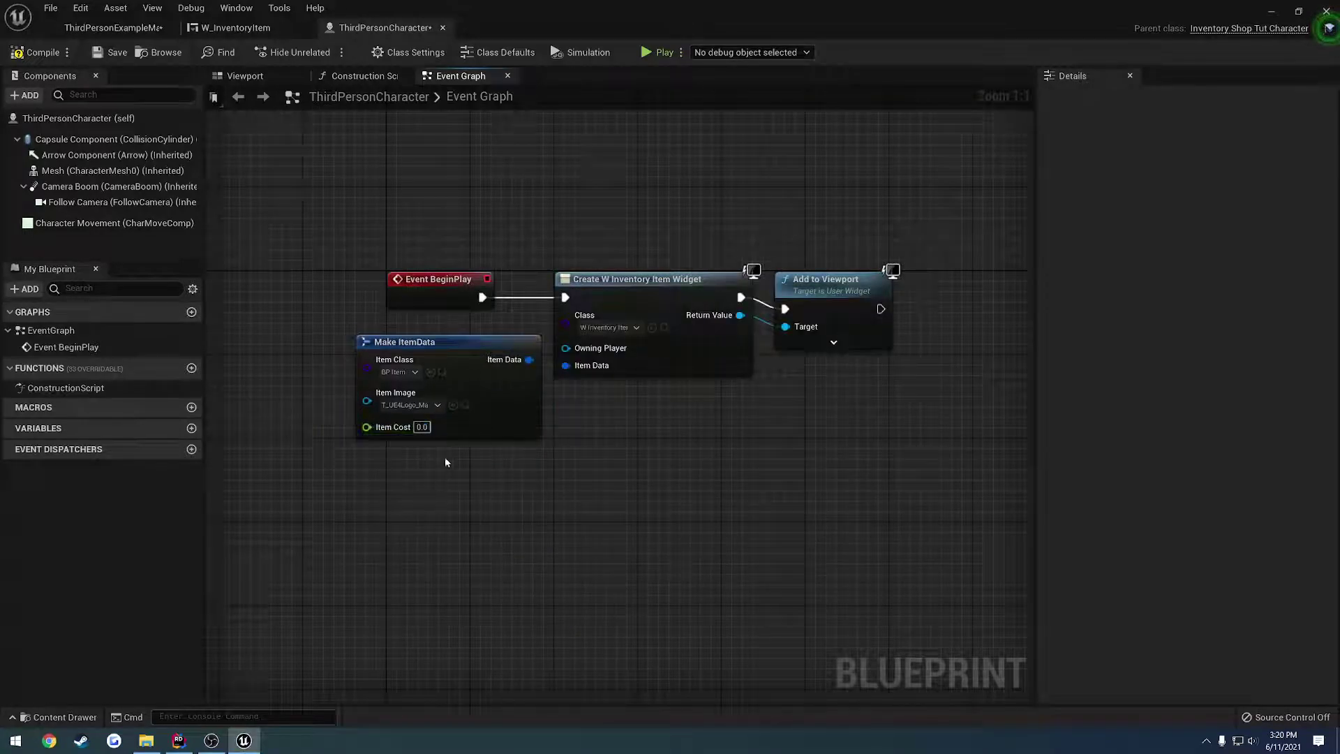
pyautogui.click(421, 427)
pyautogui.write('10')
pyautogui.press('Return')
pyautogui.click(111, 27)
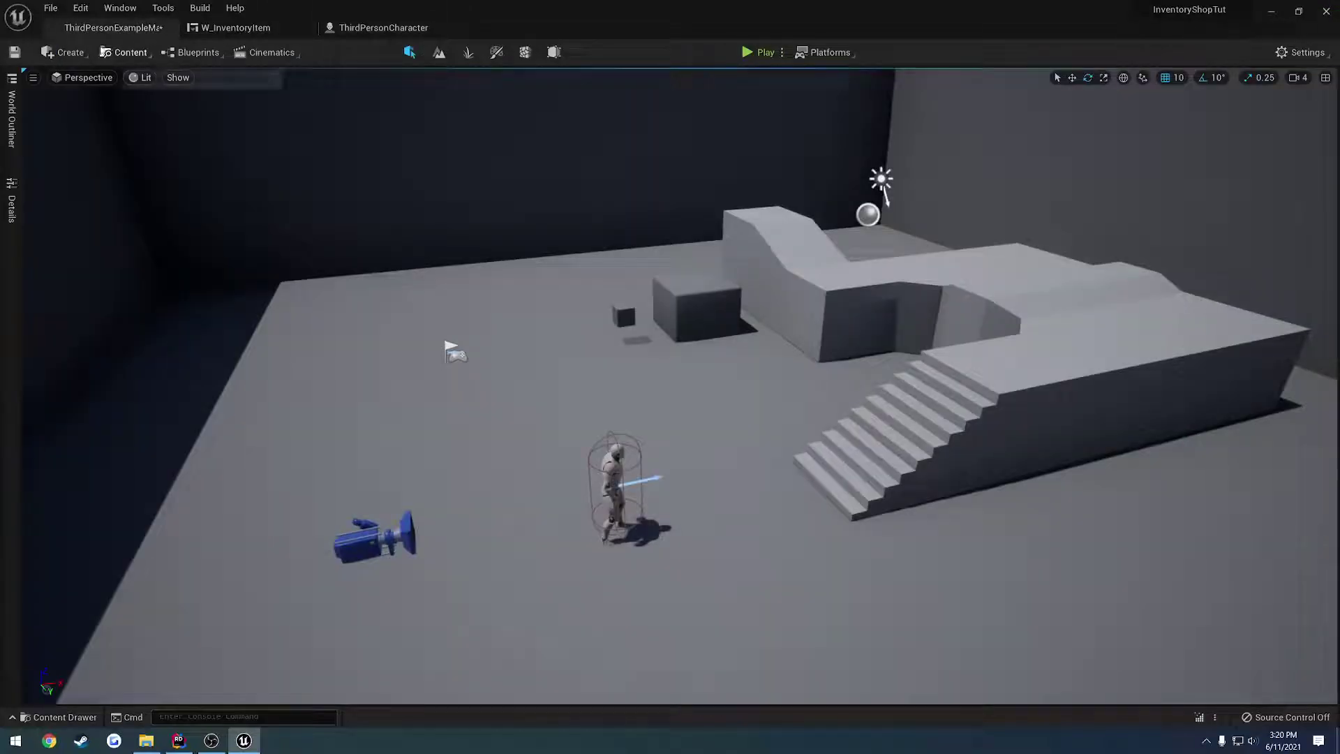
pyautogui.click(757, 53)
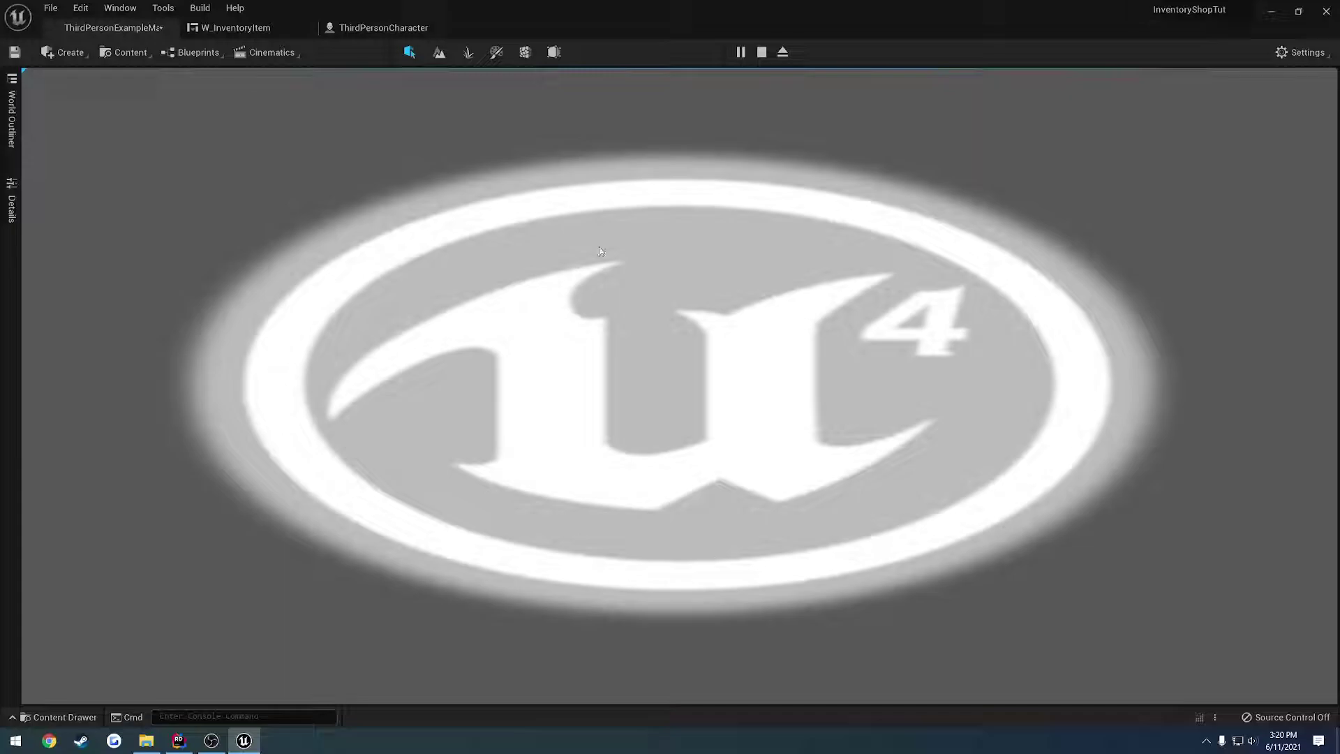
pyautogui.press('Escape')
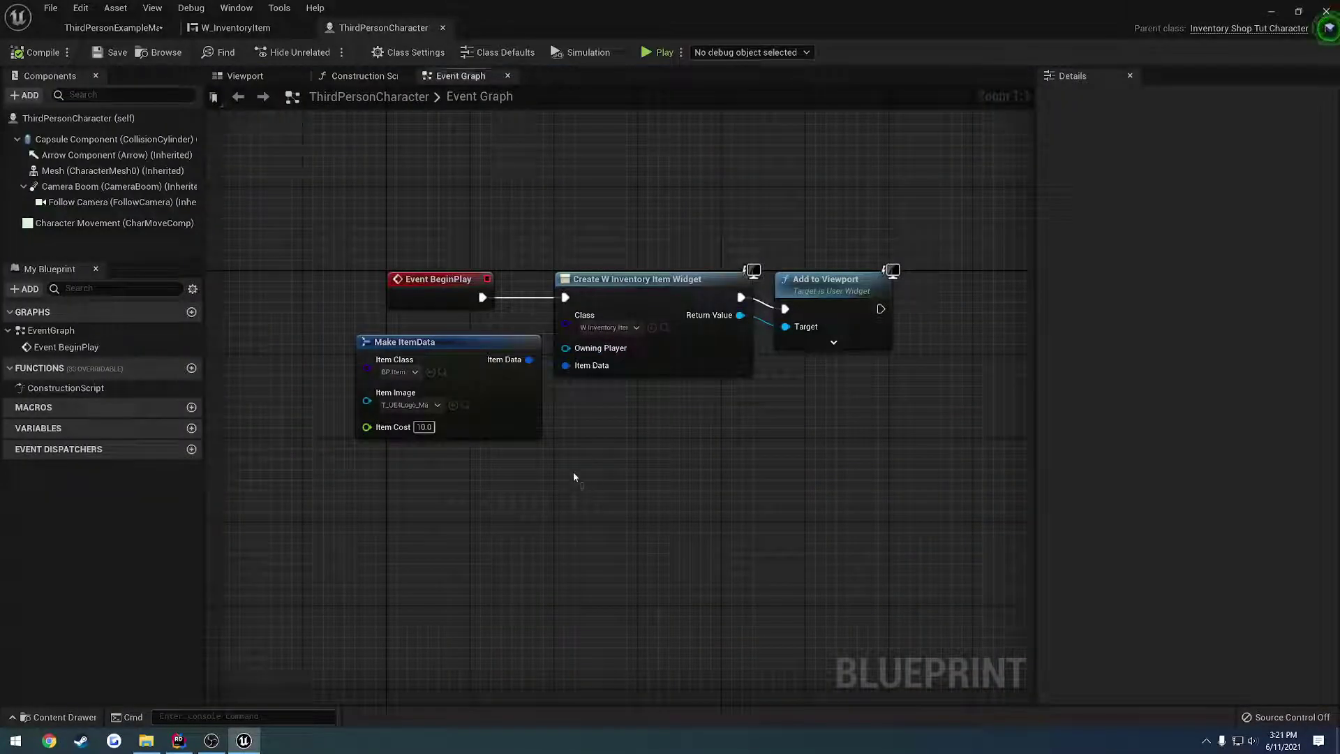
pyautogui.moveTo(553, 458); pyautogui.dragTo(602, 416)
pyautogui.click(603, 405)
pyautogui.click(637, 329)
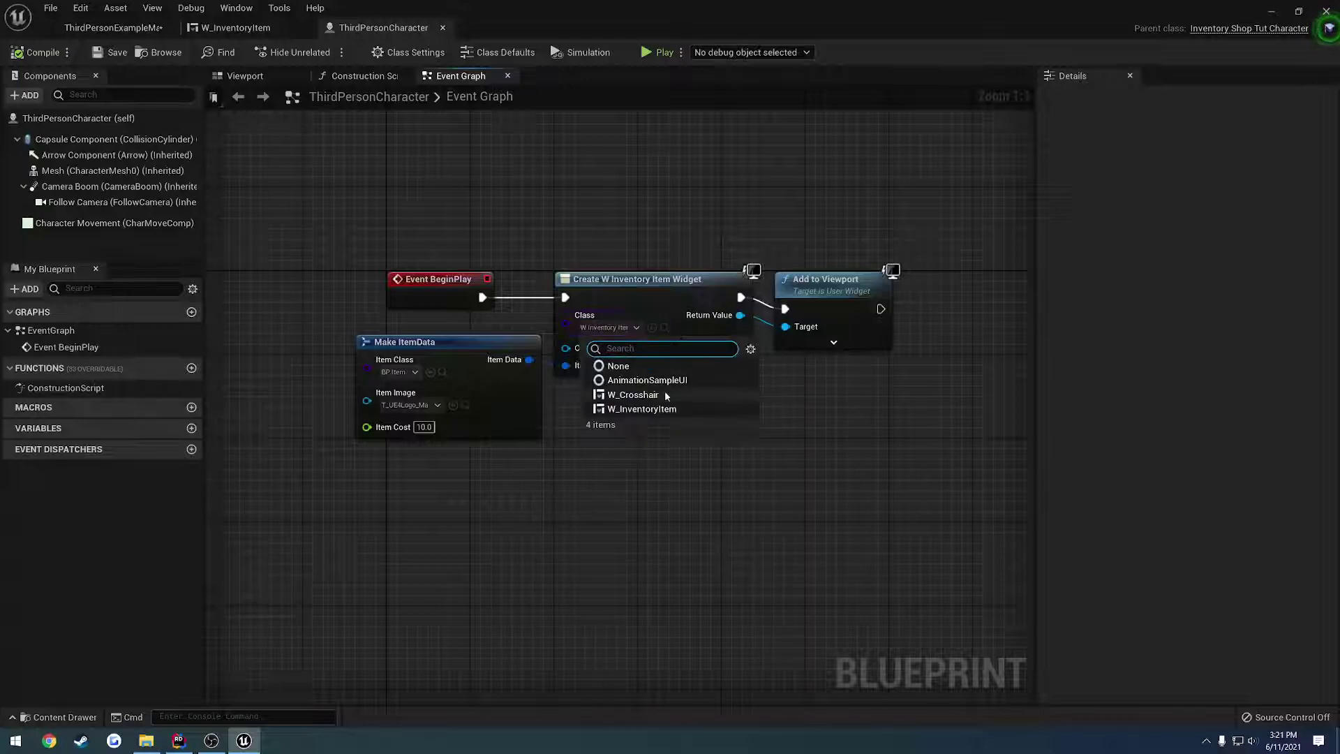
pyautogui.click(642, 409)
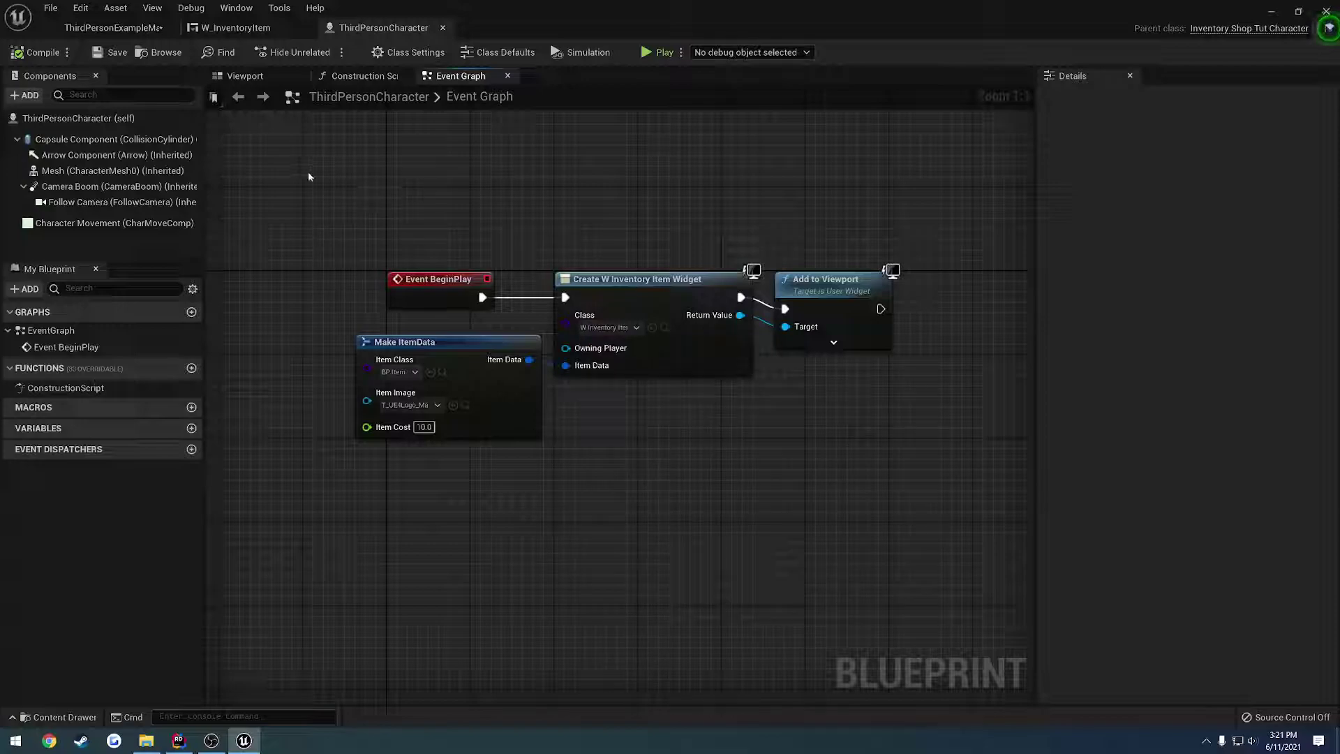
# In the Content Drawer's Widgets folder, create a Widget Blueprint named W_Inventory and open it
pyautogui.click(112, 28)
pyautogui.hotkey('ctrl', 'space')
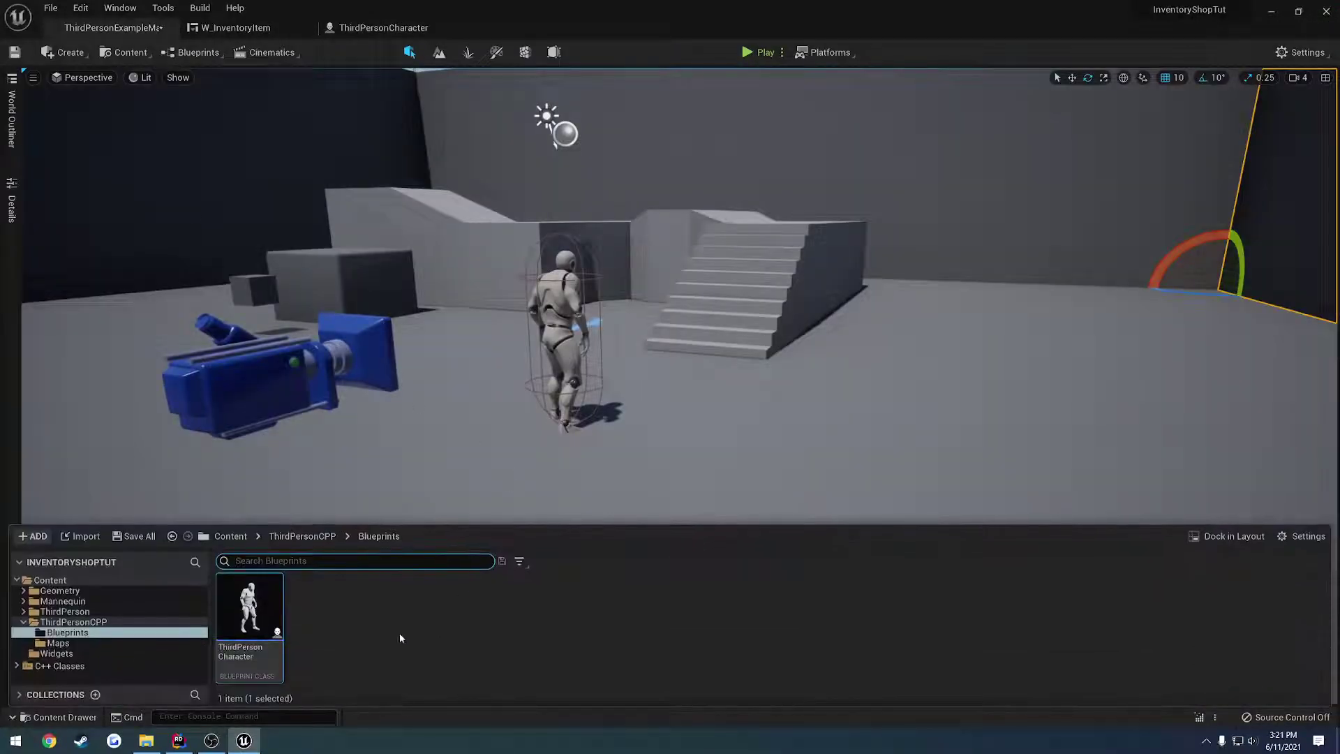
pyautogui.click(105, 655)
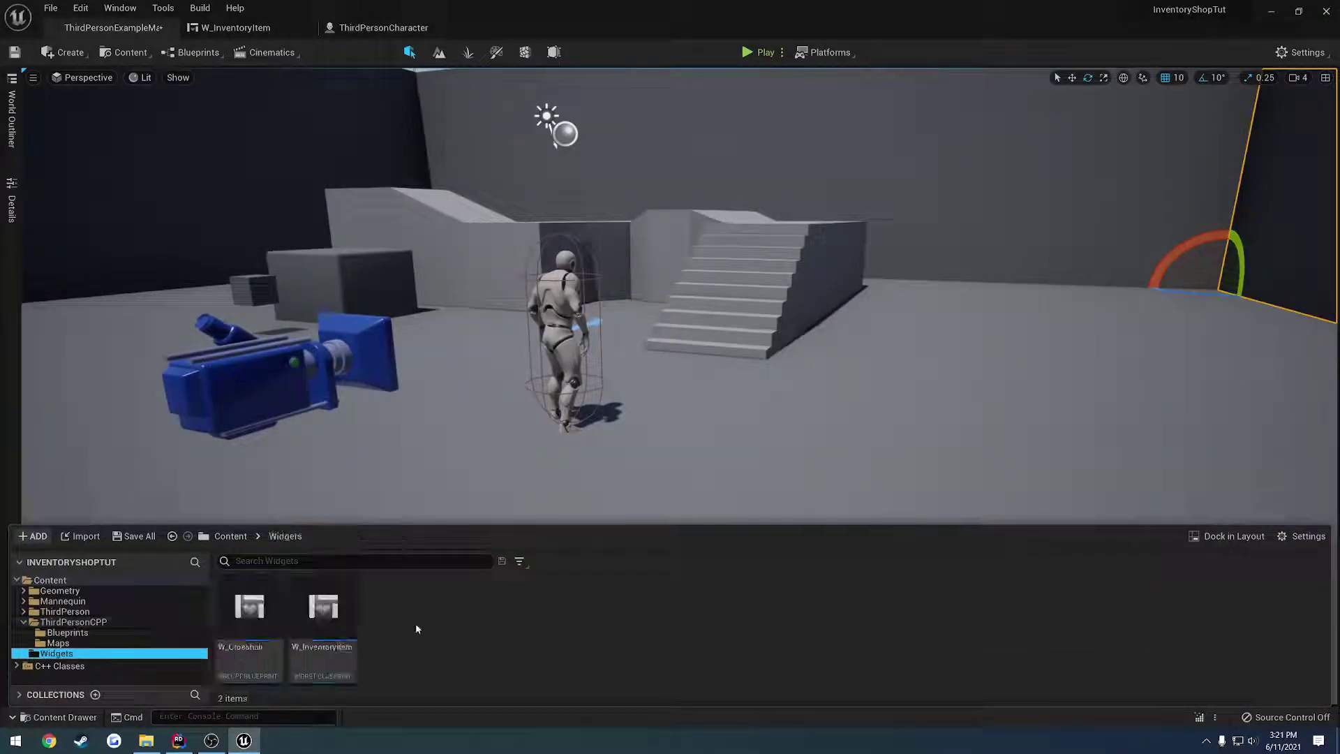
pyautogui.rightClick(471, 634)
pyautogui.moveTo(565, 607)
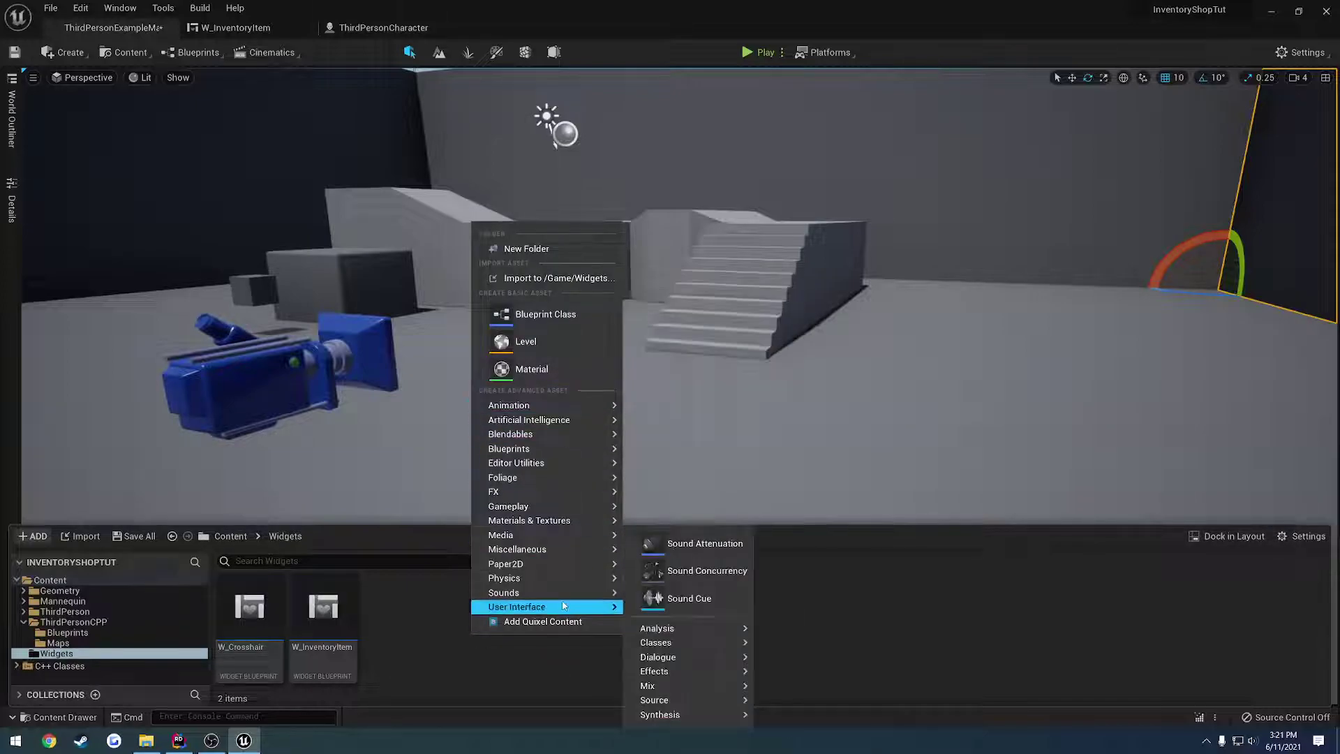
pyautogui.click(700, 700)
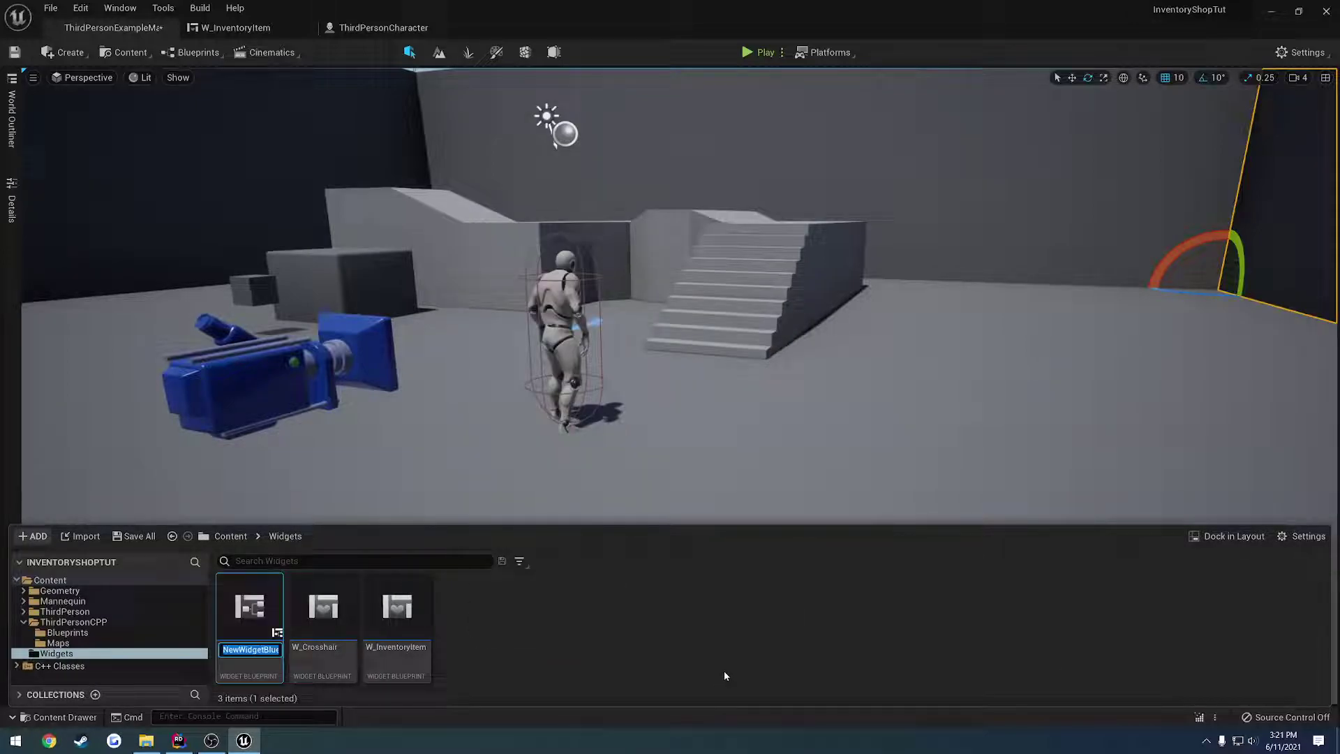
pyautogui.write('W_Inventory')
pyautogui.press('Return')
pyautogui.doubleClick(324, 606)
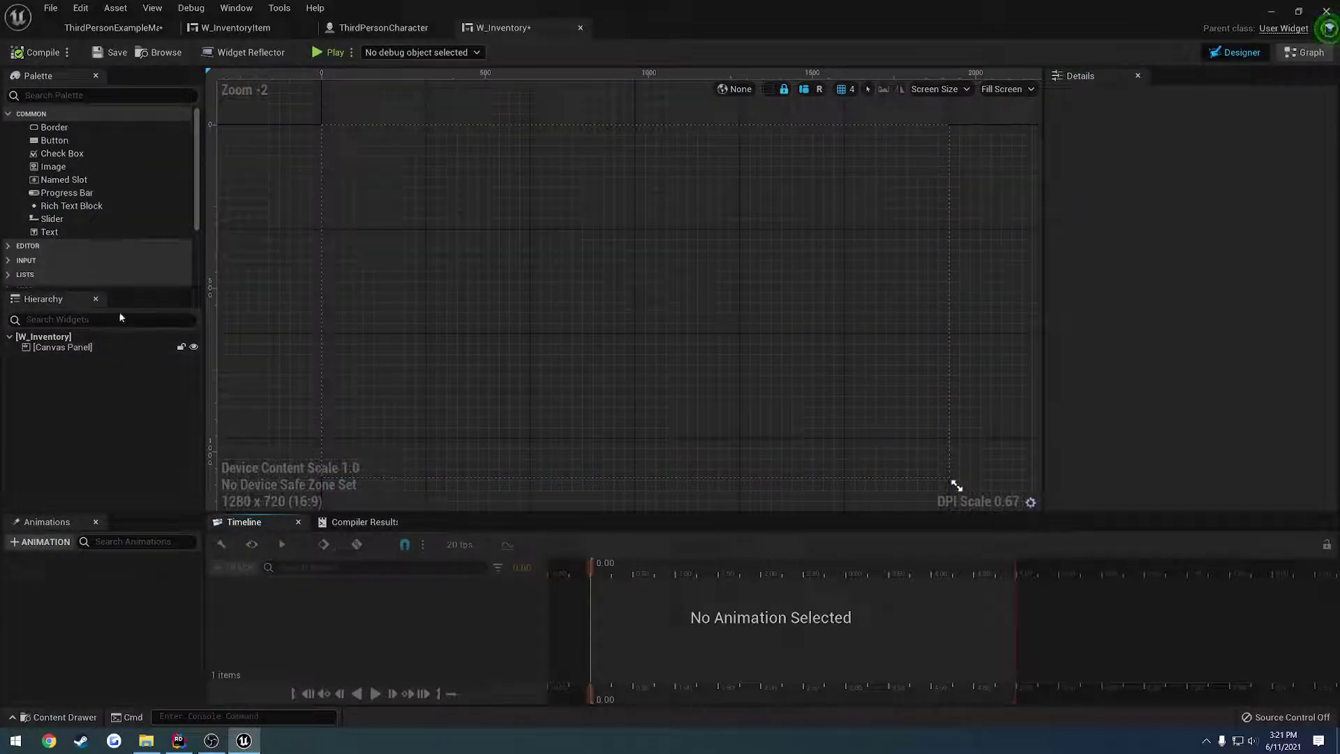
# Expand the PANEL category in W_Inventory's Designer Palette
pyautogui.moveTo(124, 515); pyautogui.dragTo(124, 594)
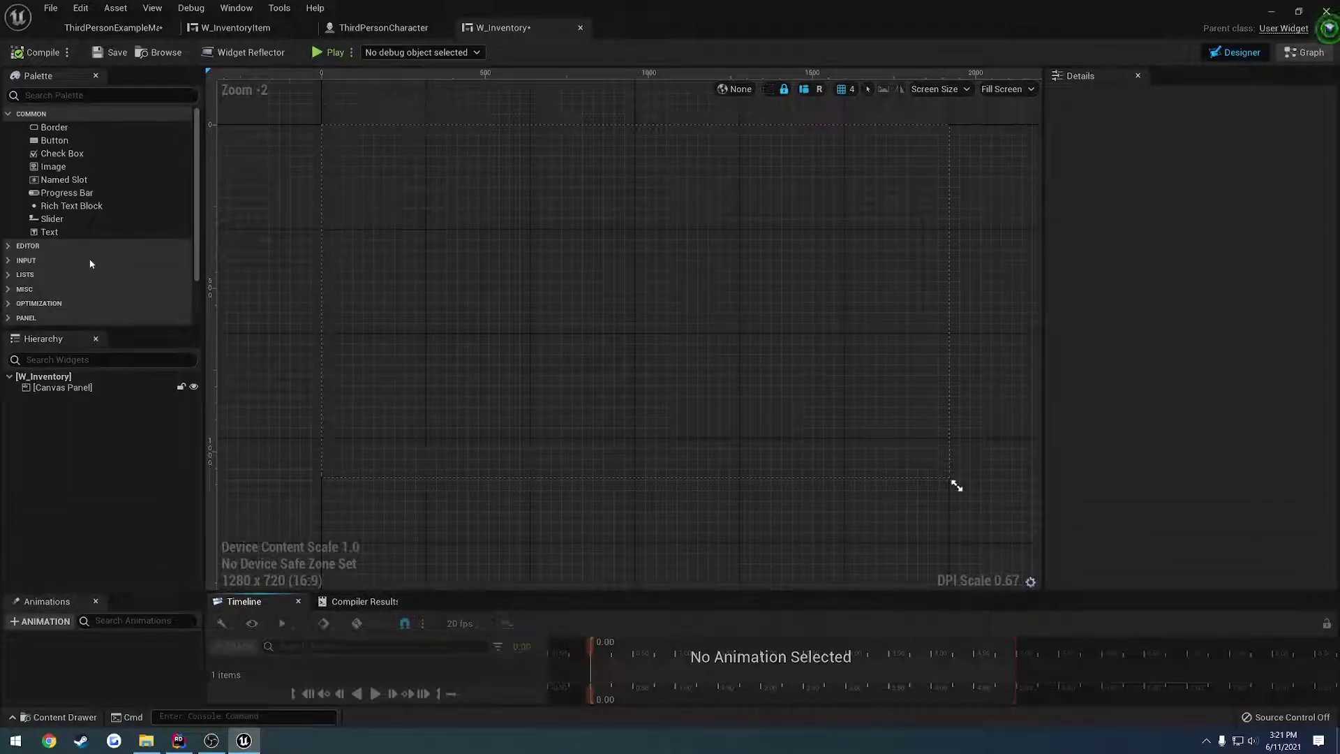
pyautogui.scroll(-2, 9, 281)
pyautogui.click(8, 279)
pyautogui.scroll(-4, 149, 248)
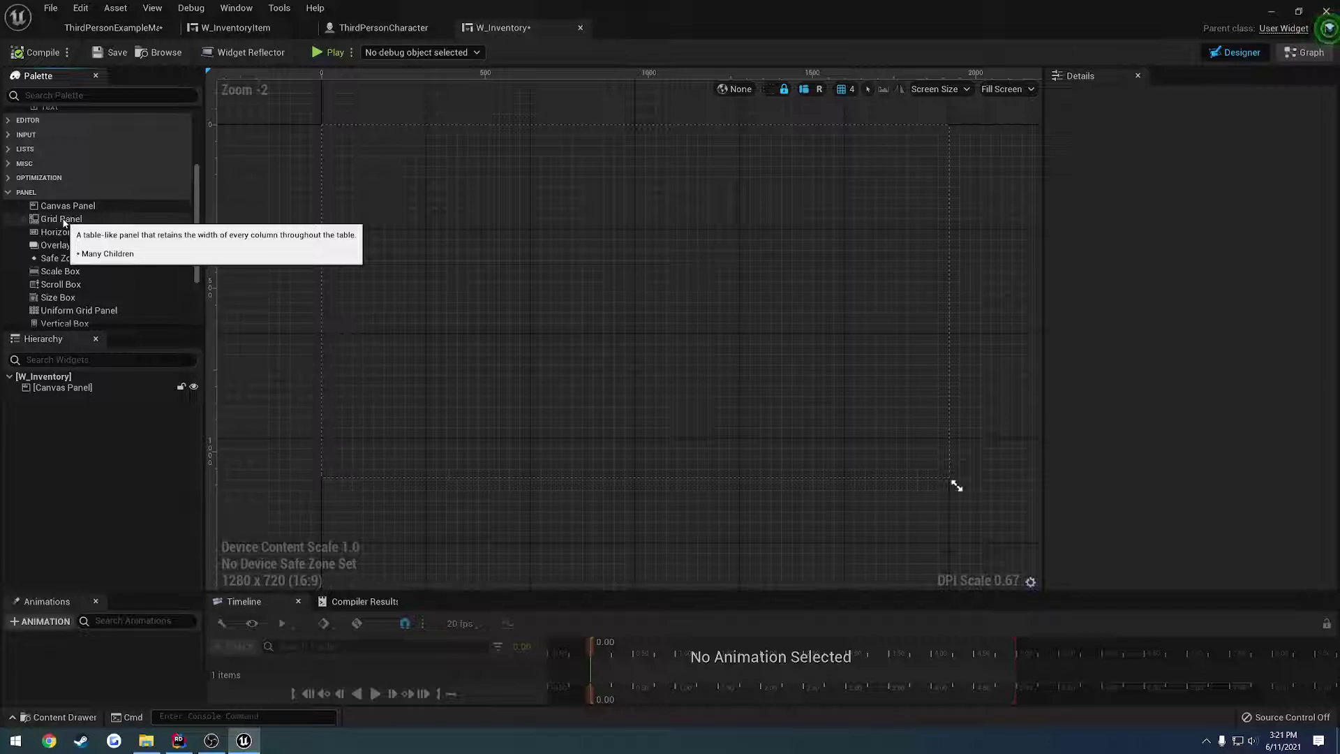
pyautogui.scroll(-2, 93, 222)
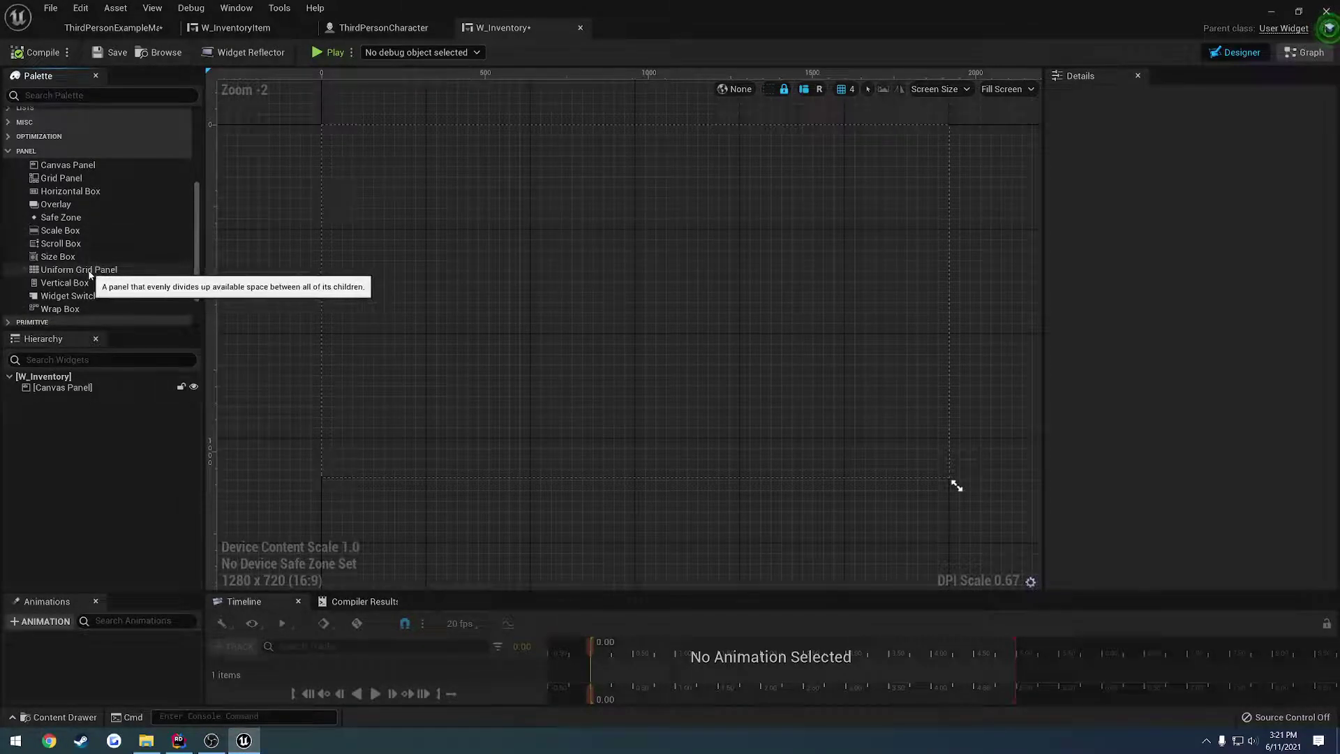
# Drop a Uniform Grid Panel onto the canvas and stretch it upward to about 685 × 689
pyautogui.moveTo(93, 273); pyautogui.dragTo(754, 431)
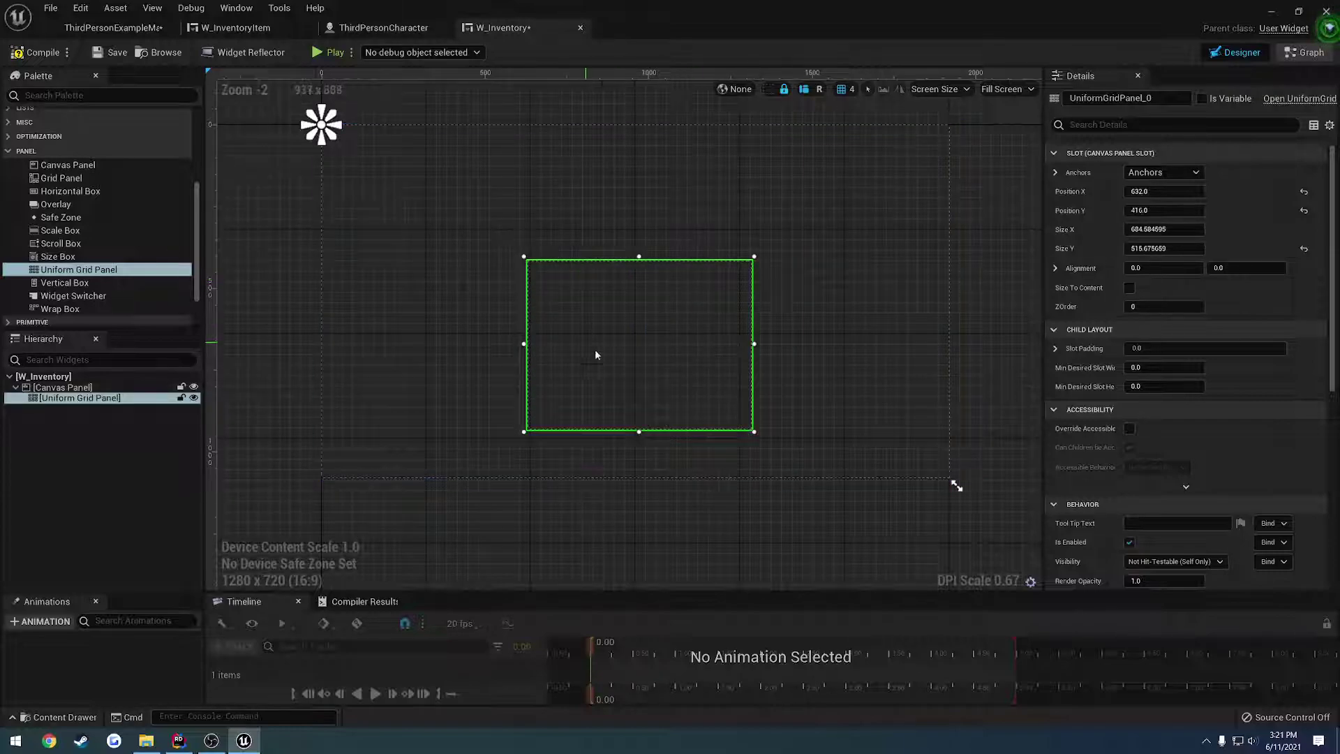
pyautogui.moveTo(639, 258); pyautogui.dragTo(639, 199)
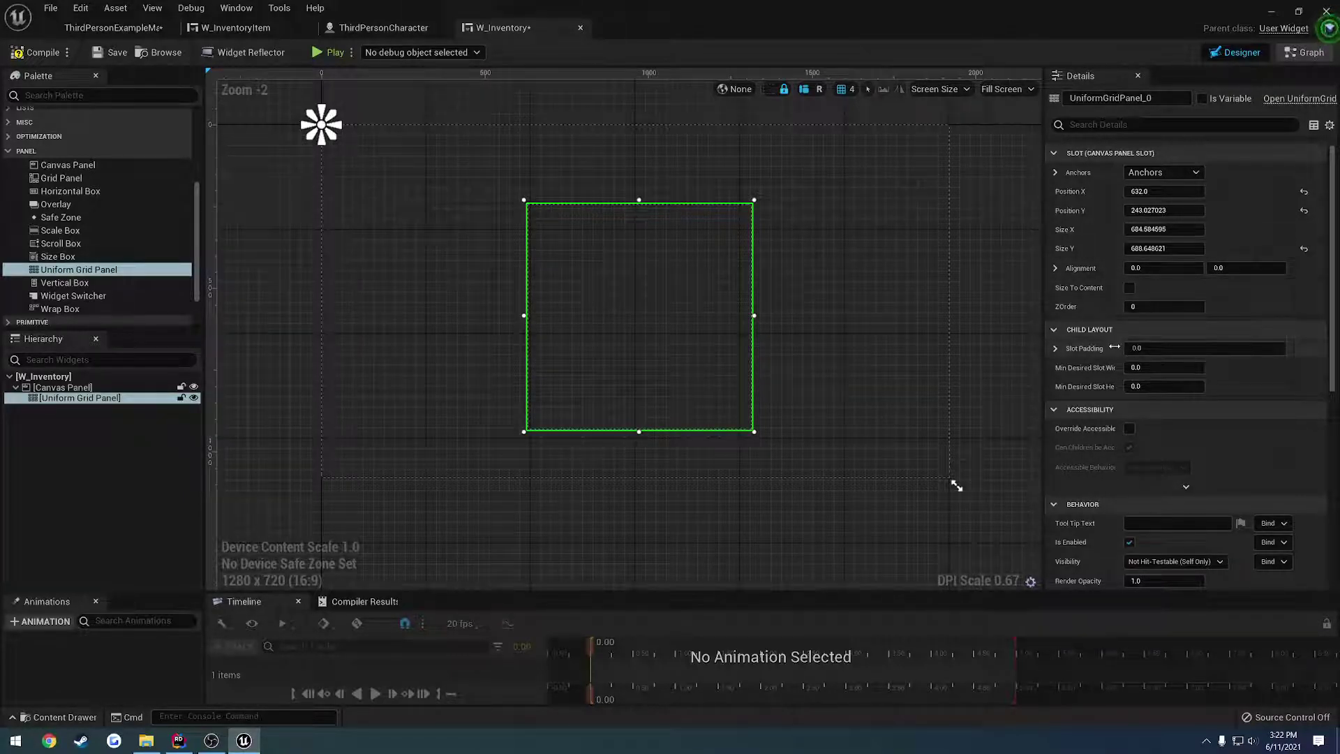
pyautogui.moveTo(1115, 347); pyautogui.dragTo(1144, 349)
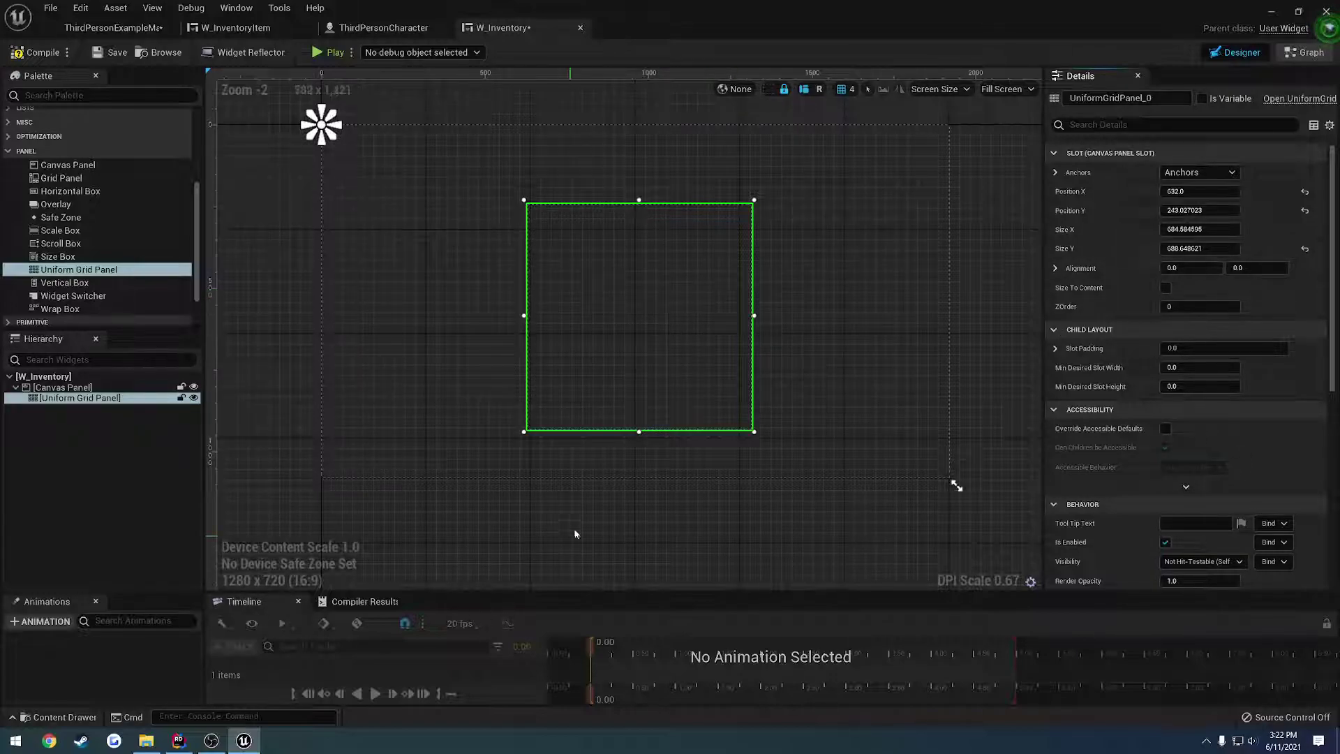
pyautogui.moveTo(640, 327); pyautogui.dragTo(631, 338, button='right')
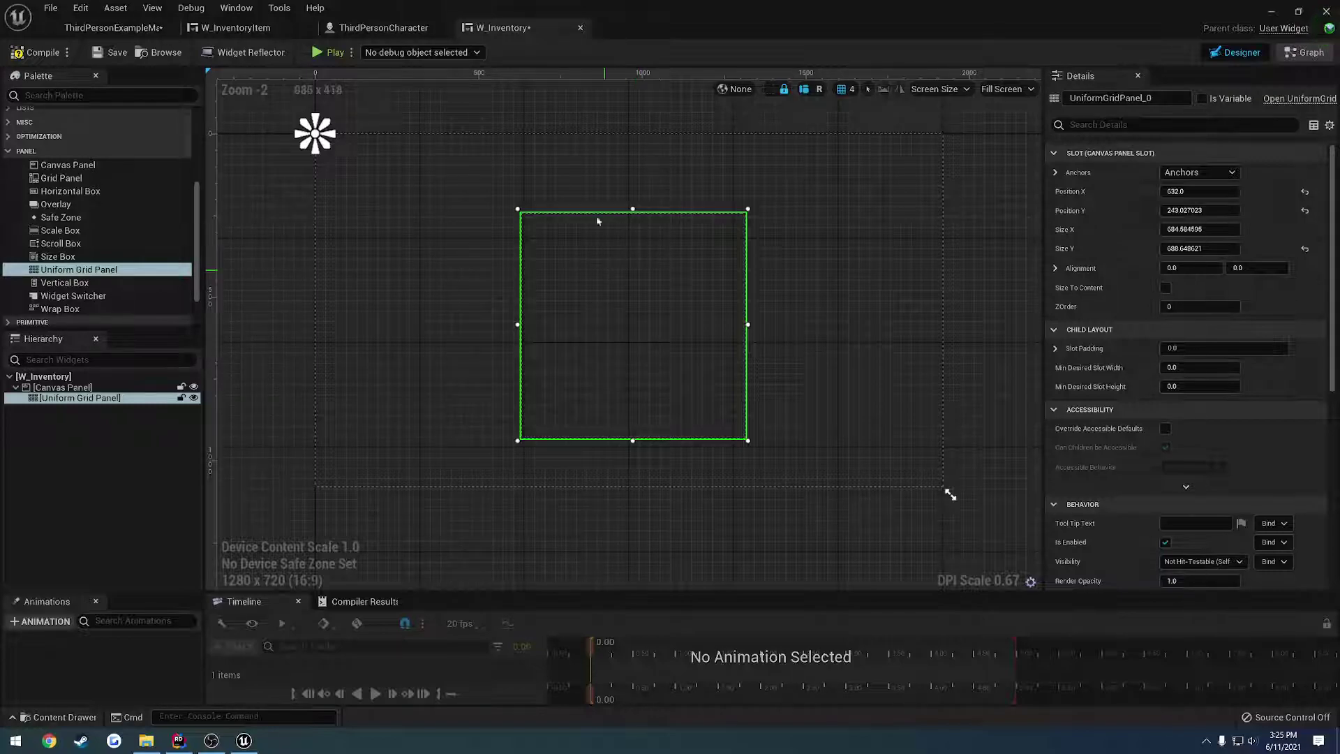
pyautogui.click(42, 151)
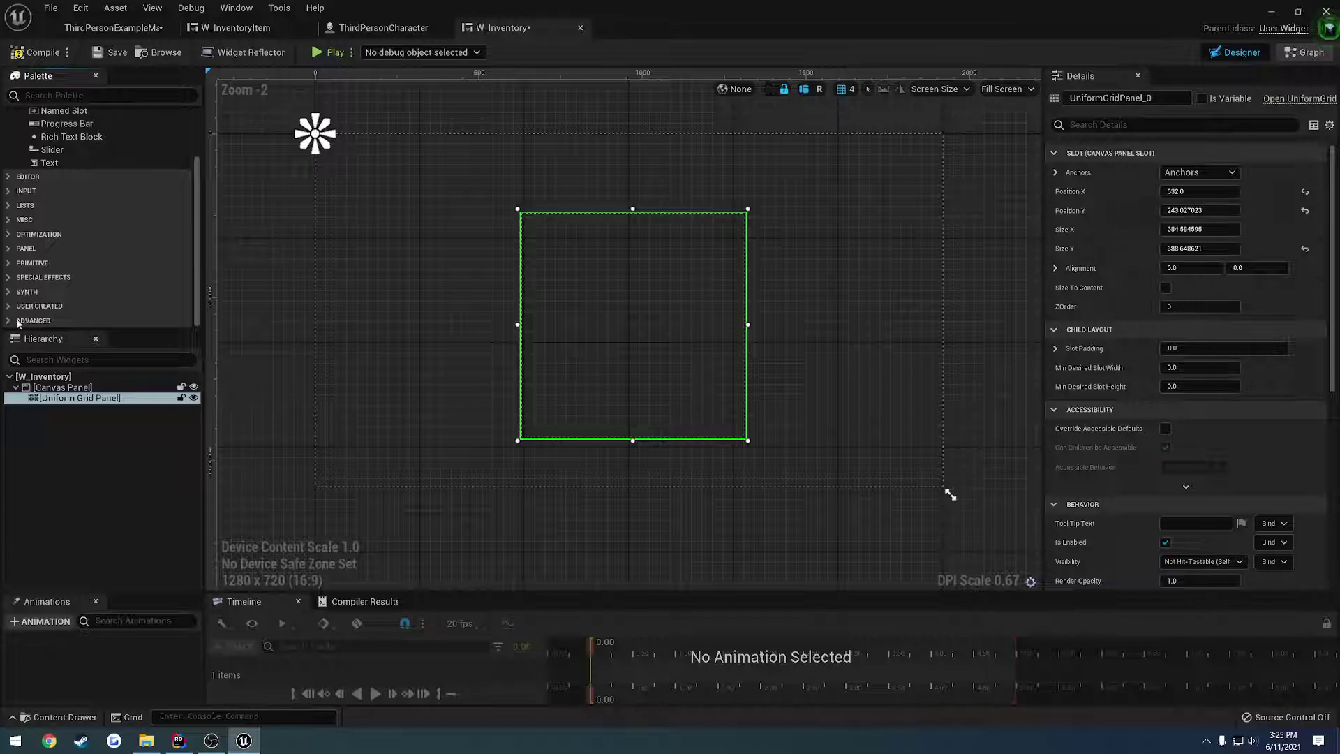
pyautogui.click(12, 308)
pyautogui.moveTo(84, 307); pyautogui.dragTo(531, 294)
pyautogui.moveTo(75, 306); pyautogui.dragTo(620, 248)
pyautogui.click(554, 219)
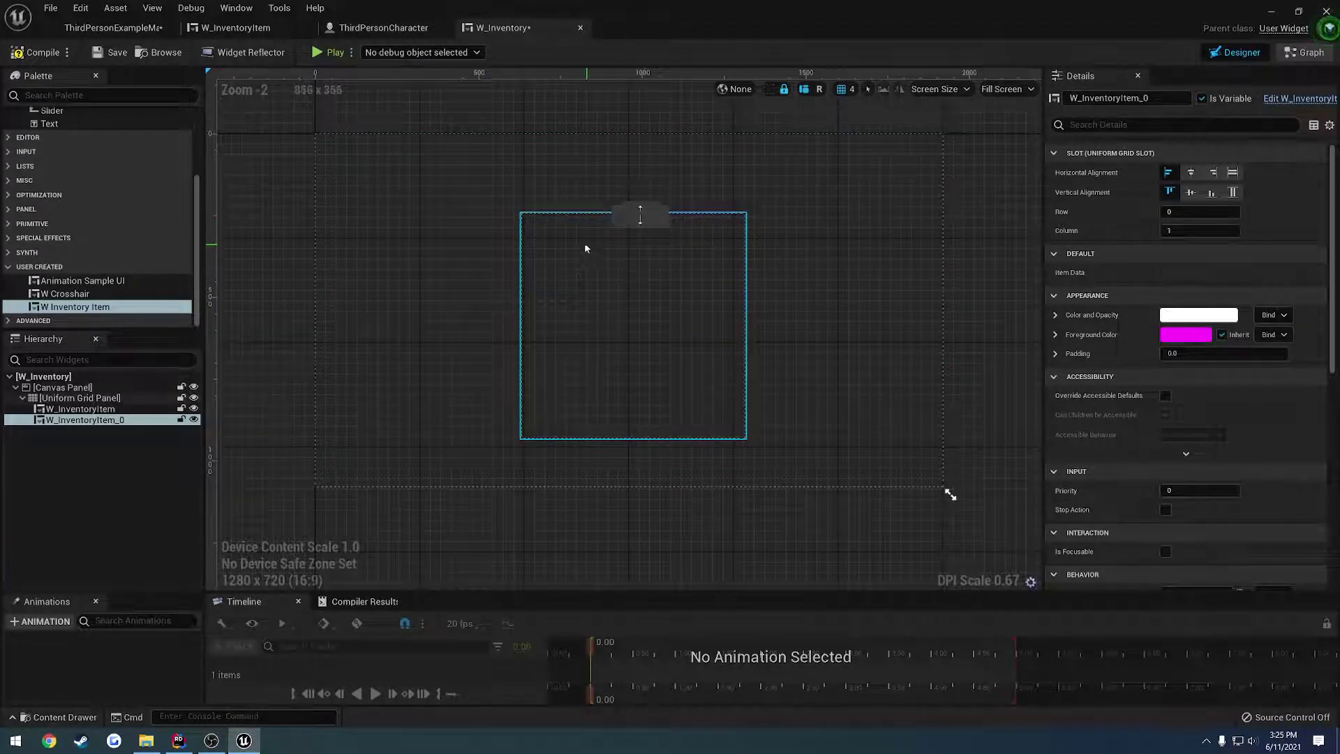
pyautogui.hotkey('ctrl', 'z')
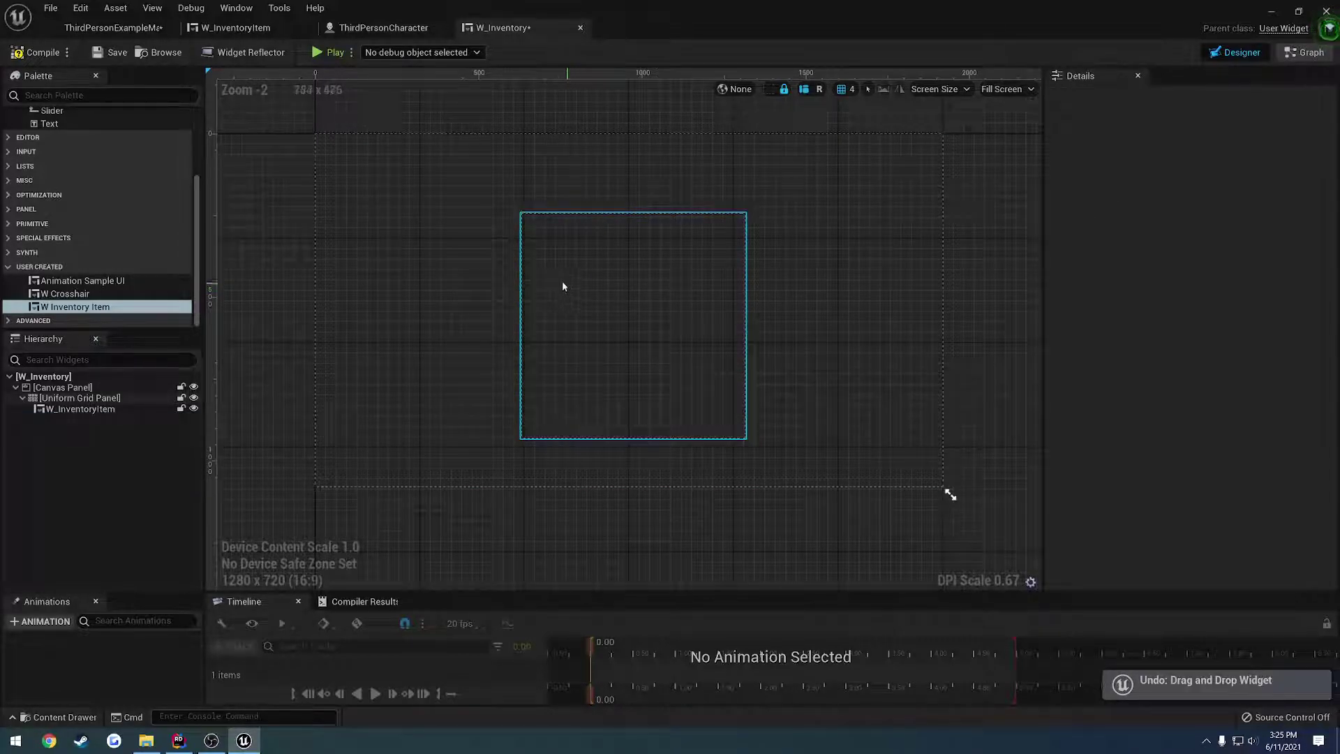
pyautogui.click(104, 410)
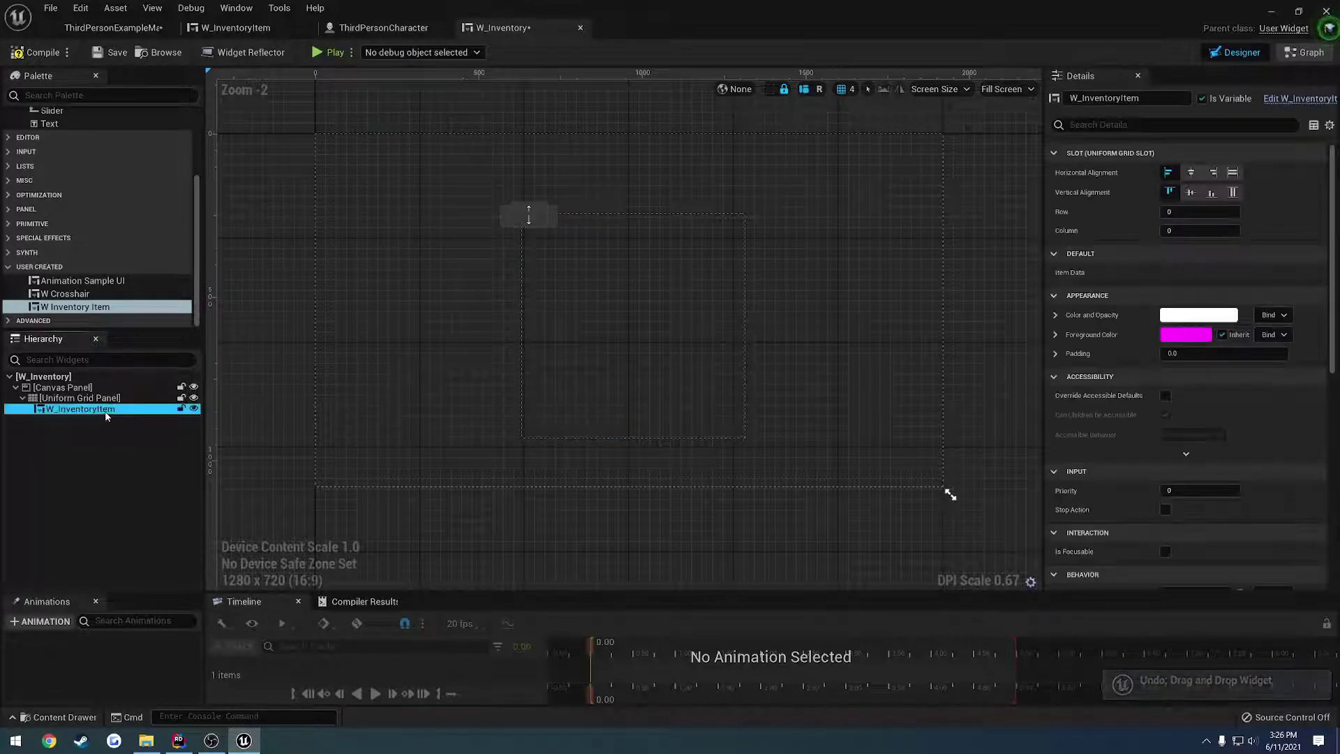
pyautogui.hotkey('ctrl', 'z')
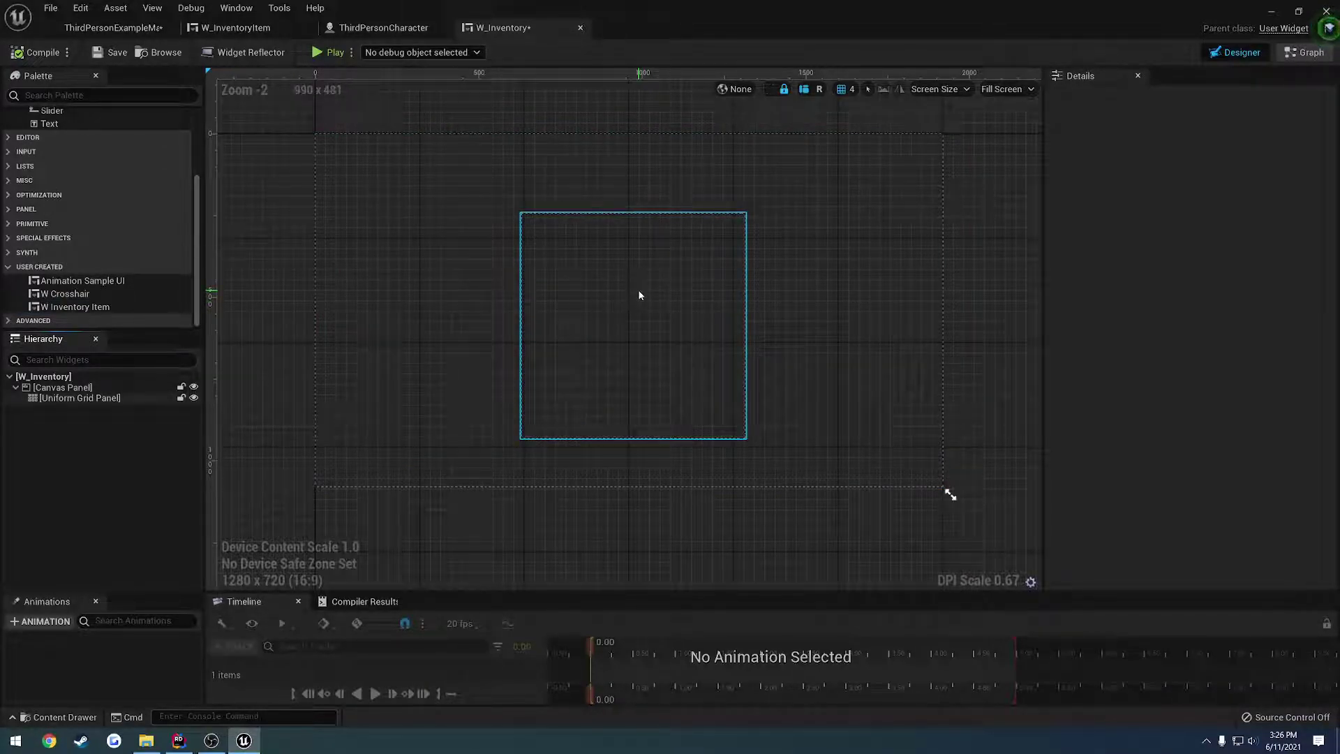
pyautogui.click(91, 398)
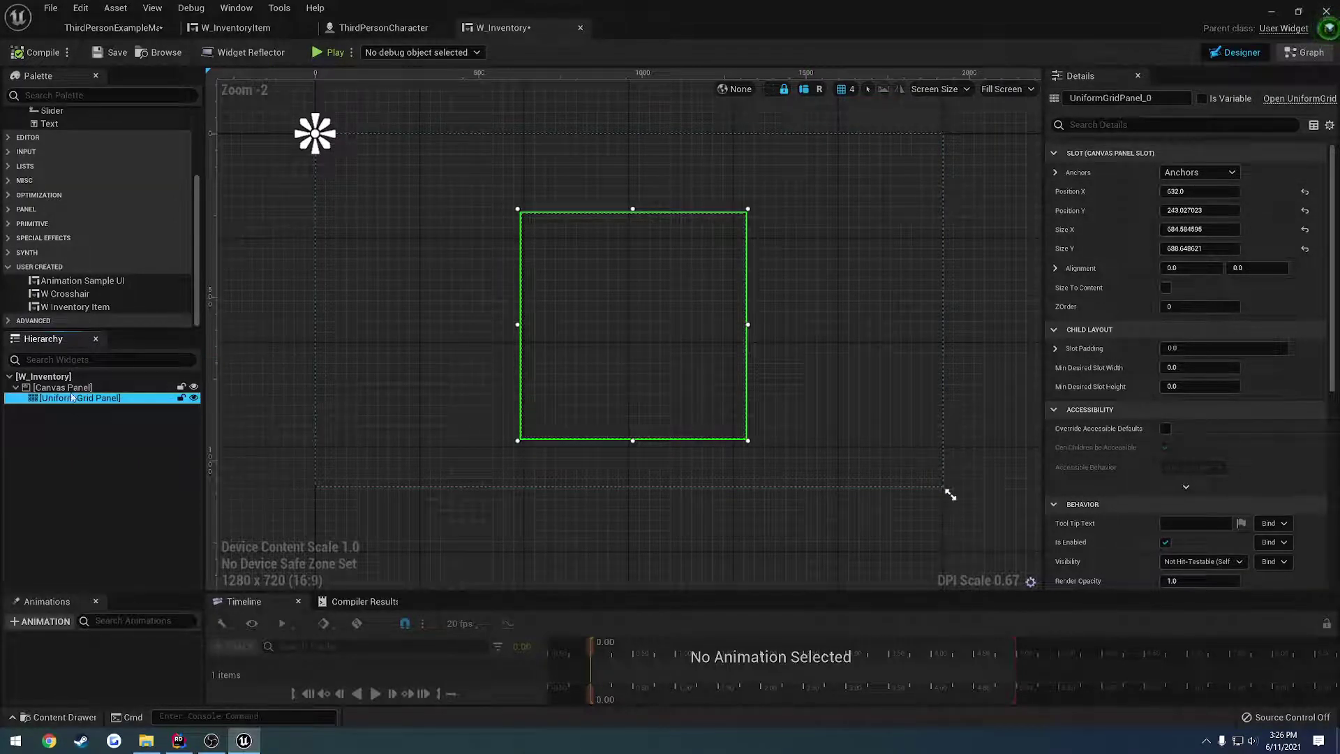
# Anchor the Uniform Grid Panel to full stretch with all offsets at 0
pyautogui.click(1199, 172)
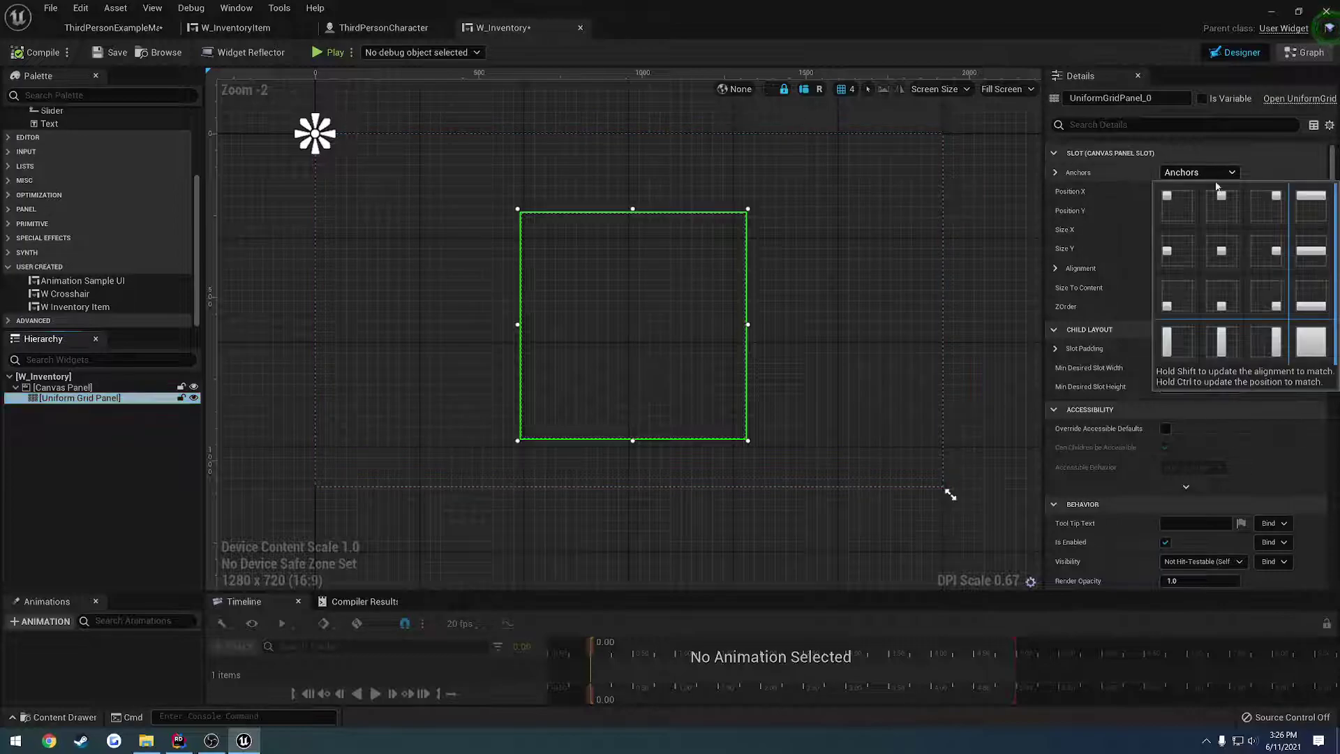
pyautogui.click(1313, 339)
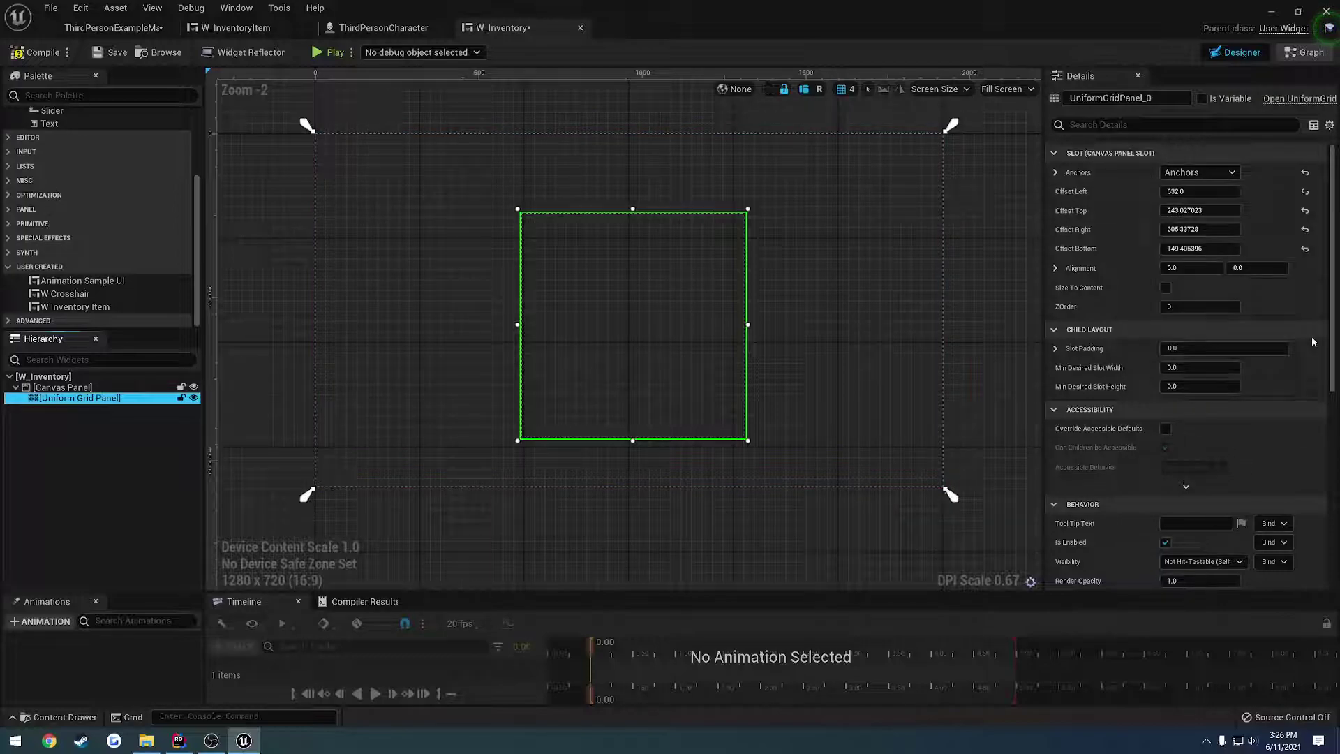
pyautogui.click(1195, 192)
pyautogui.write('0')
pyautogui.press('Tab')
pyautogui.write('0')
pyautogui.press('Tab')
pyautogui.write('0')
pyautogui.press('Tab')
pyautogui.write('0')
pyautogui.scroll(5, 112, 305)
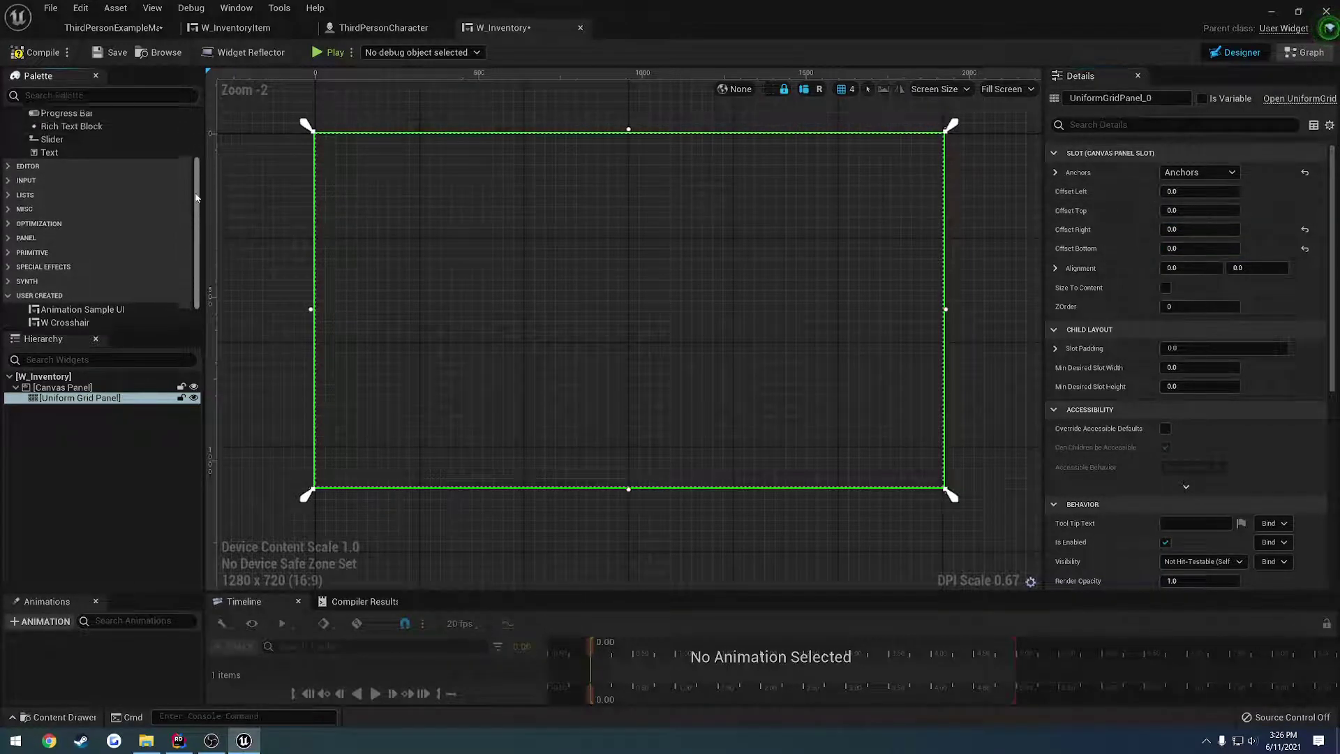
# Add an Image under the Canvas Panel, anchored to full stretch with zero offsets
pyautogui.moveTo(76, 166); pyautogui.dragTo(62, 412)
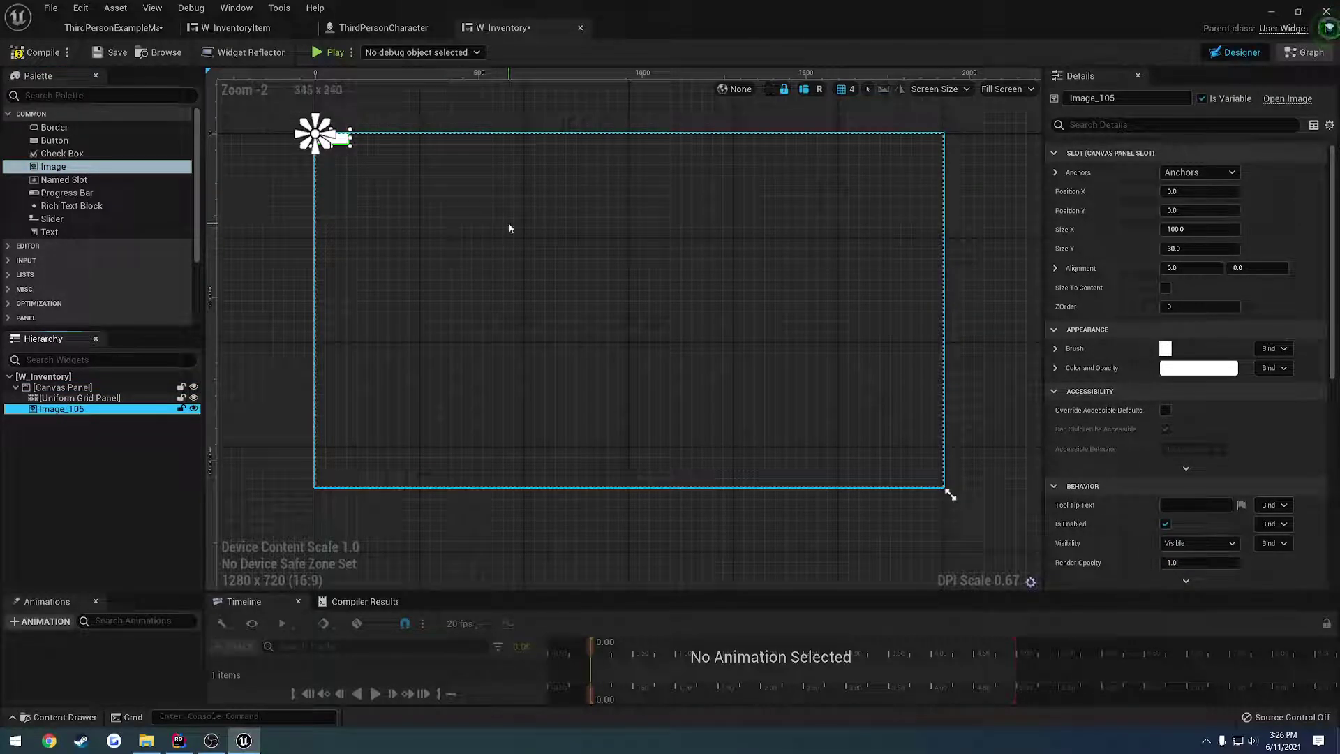
pyautogui.click(1223, 180)
pyautogui.click(1310, 341)
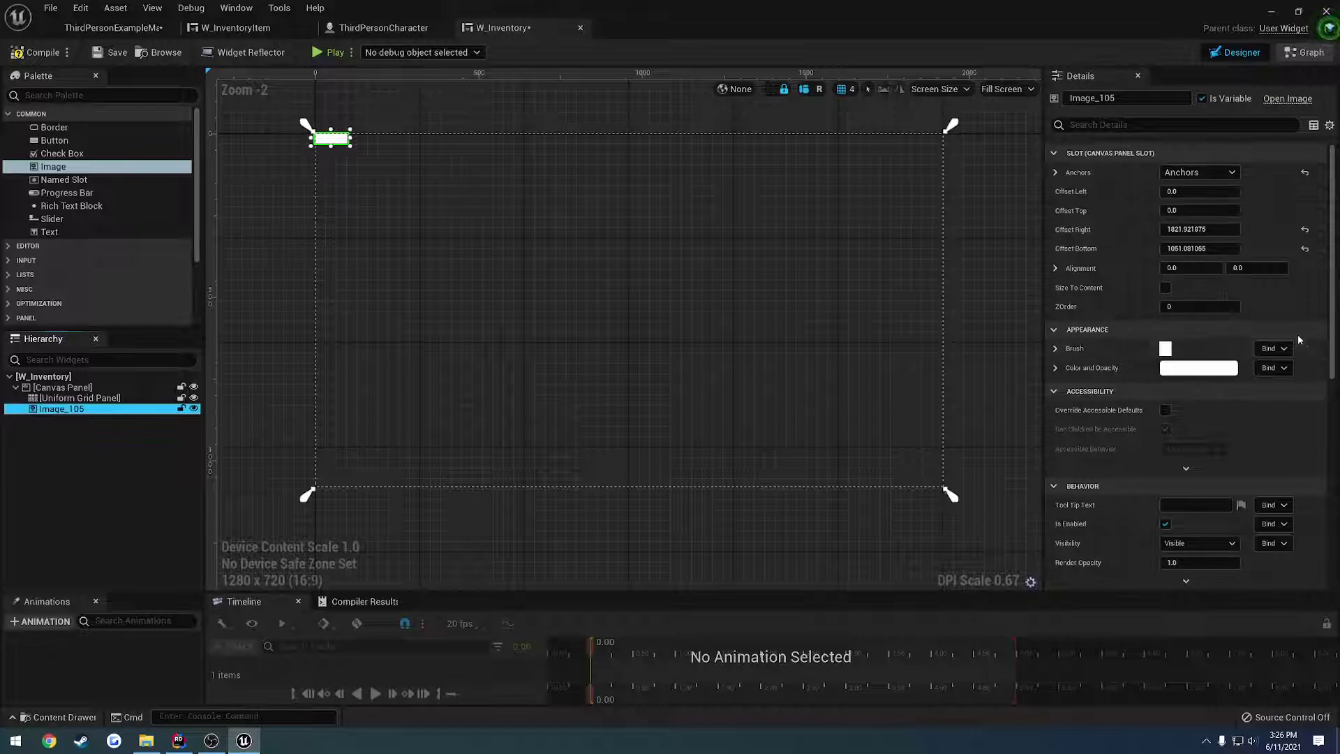
pyautogui.click(1202, 229)
pyautogui.write('0')
pyautogui.press('Tab')
pyautogui.write('0')
pyautogui.press('Return')
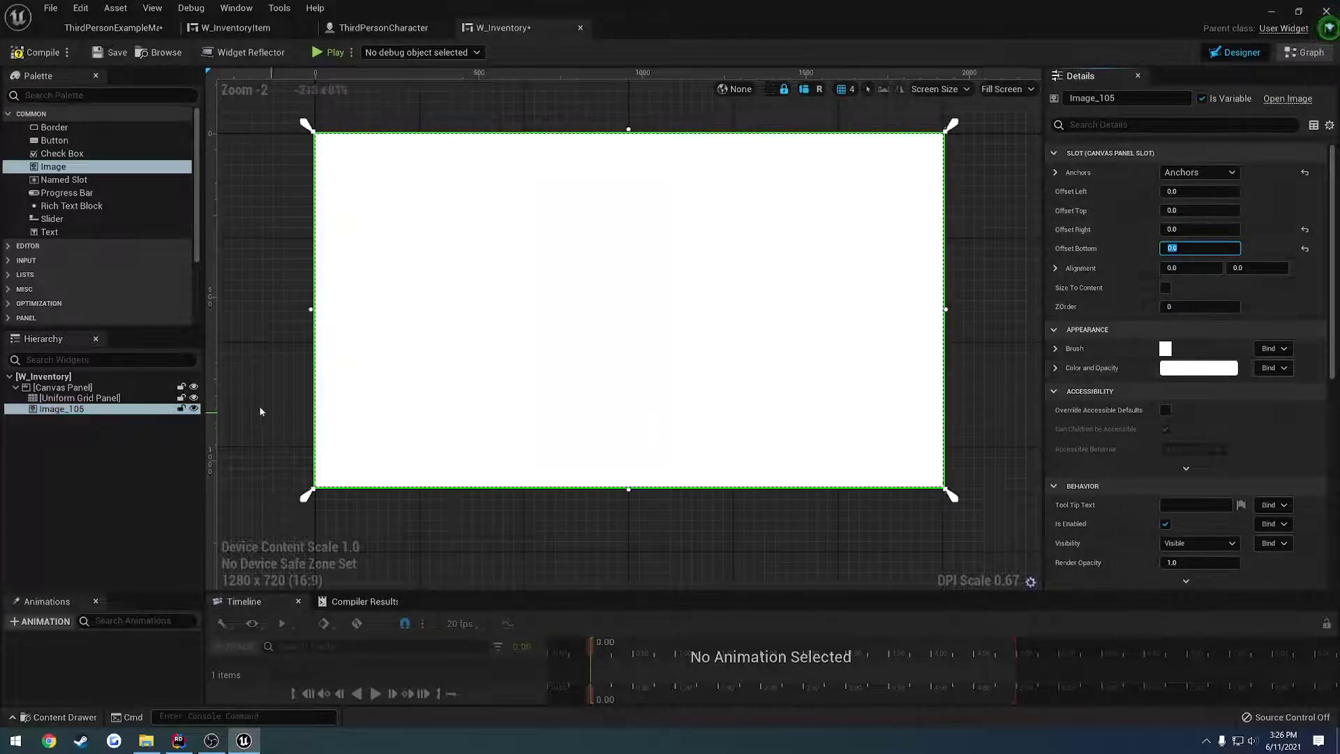
pyautogui.click(88, 399)
pyautogui.moveTo(88, 403); pyautogui.dragTo(72, 413)
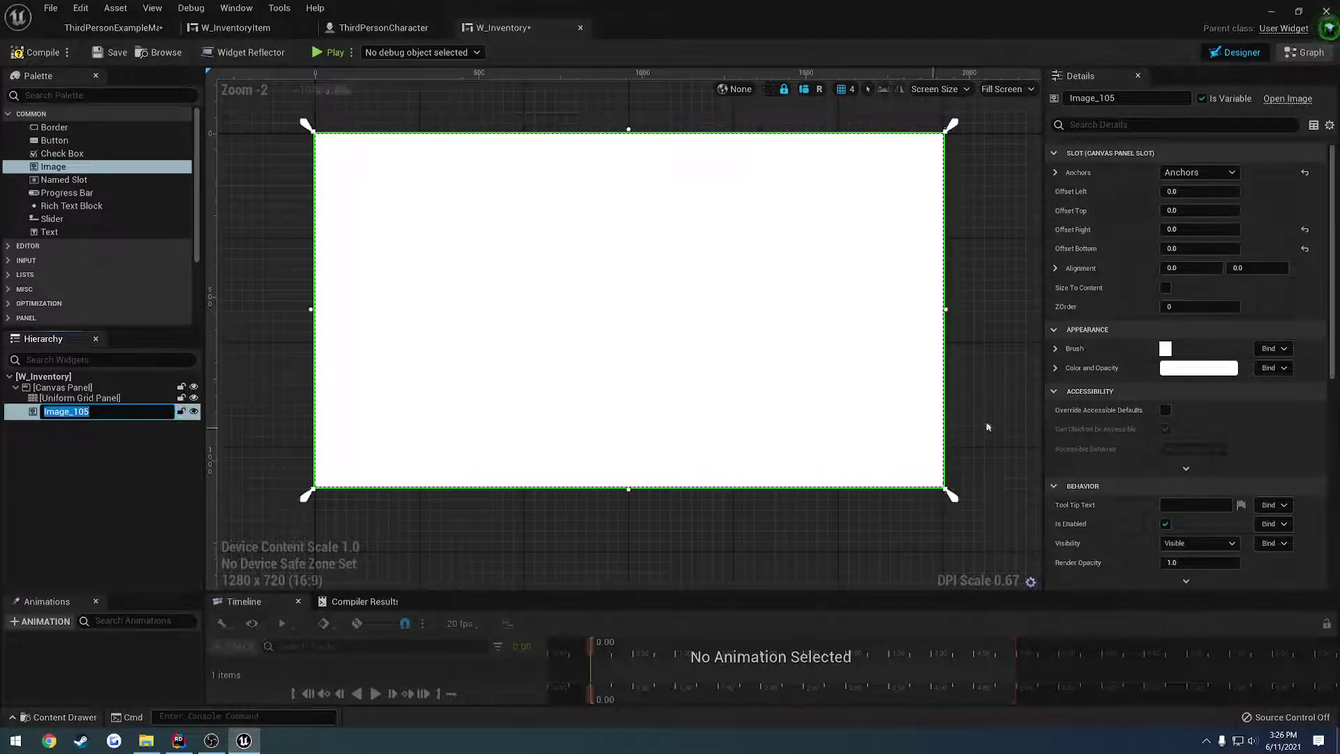
# Set Image_105's colour to black at about 0.3 alpha and save W_Inventory
pyautogui.click(67, 415)
pyautogui.click(67, 415)
pyautogui.click(1191, 368)
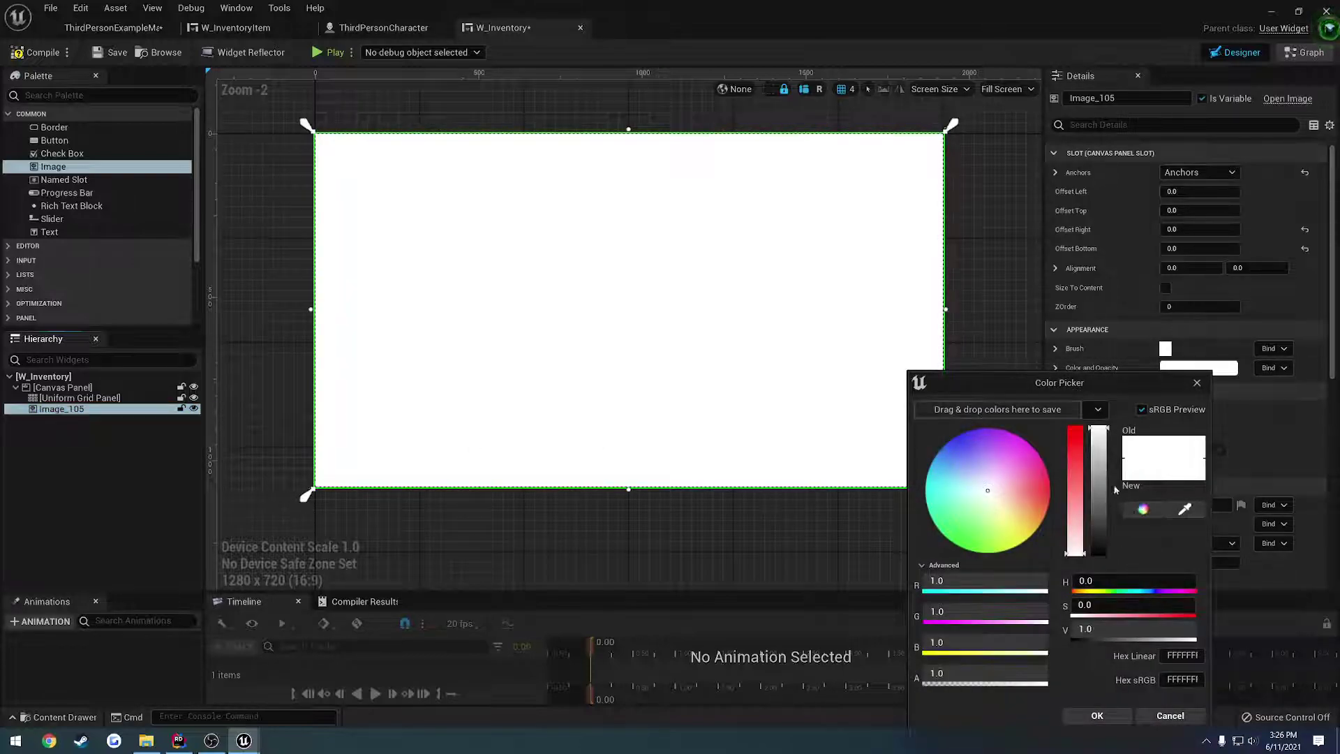
pyautogui.moveTo(991, 675); pyautogui.dragTo(967, 674)
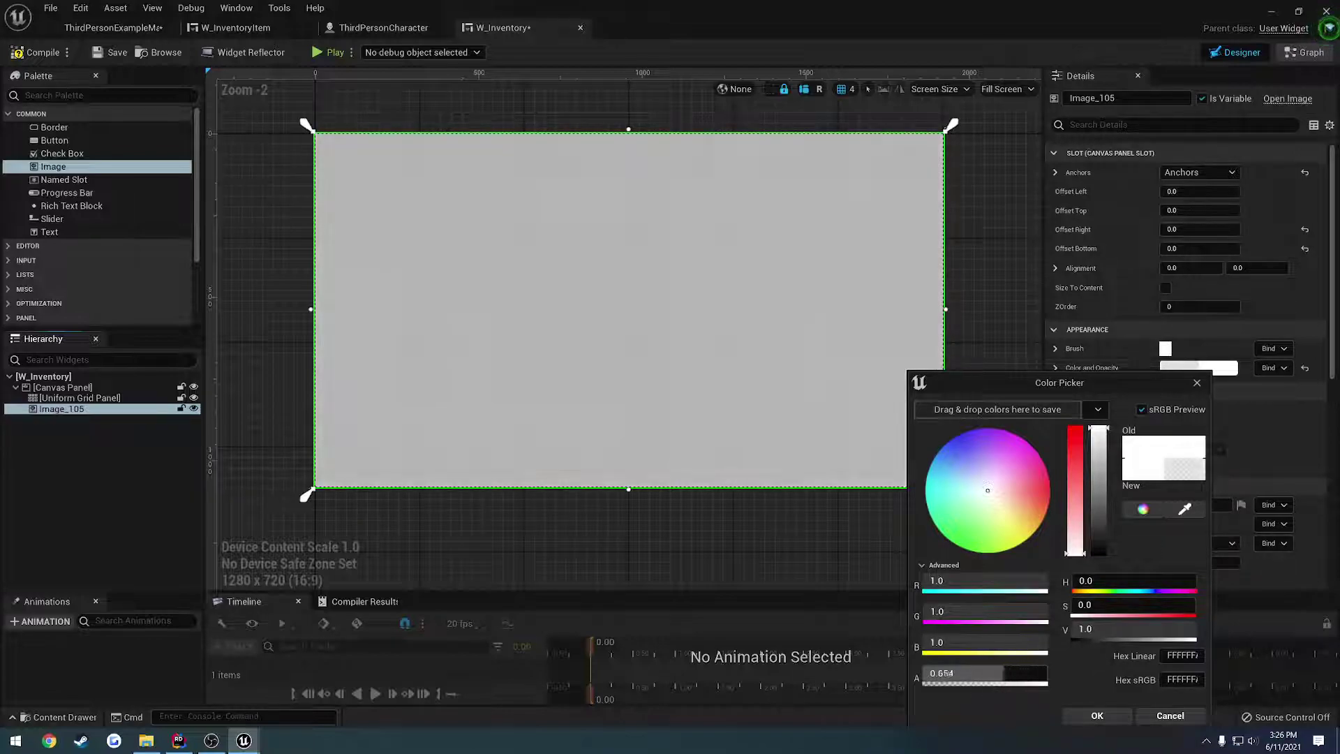
pyautogui.moveTo(1099, 513); pyautogui.dragTo(1099, 558)
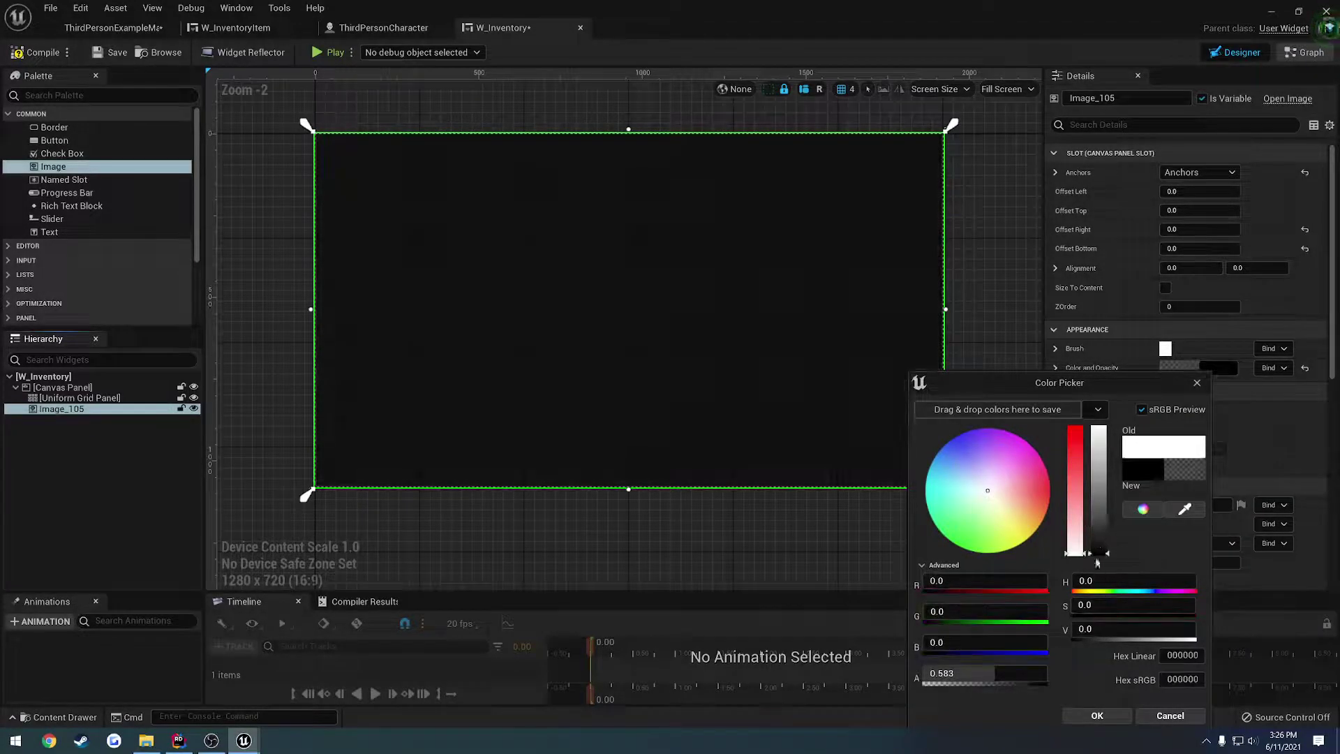
pyautogui.moveTo(983, 673); pyautogui.dragTo(959, 673)
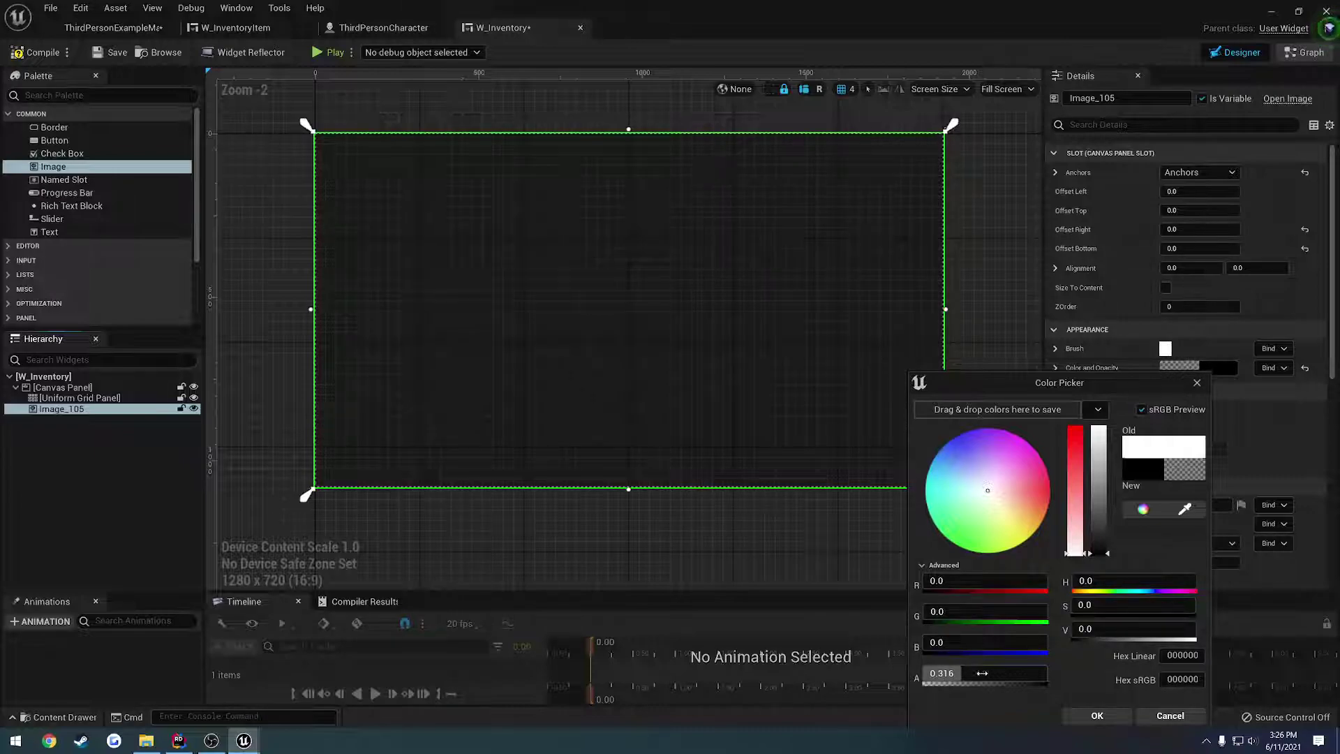
pyautogui.moveTo(972, 674); pyautogui.dragTo(967, 674)
pyautogui.click(1097, 715)
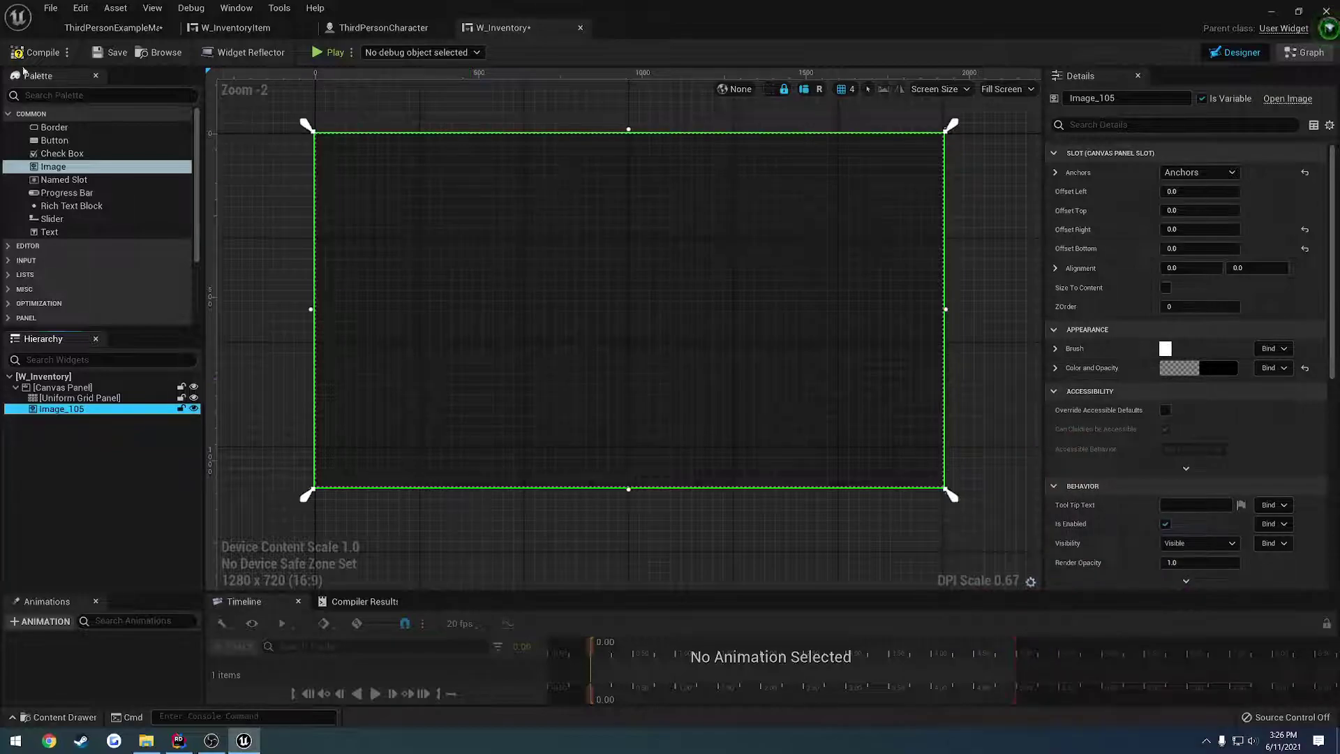
pyautogui.click(110, 52)
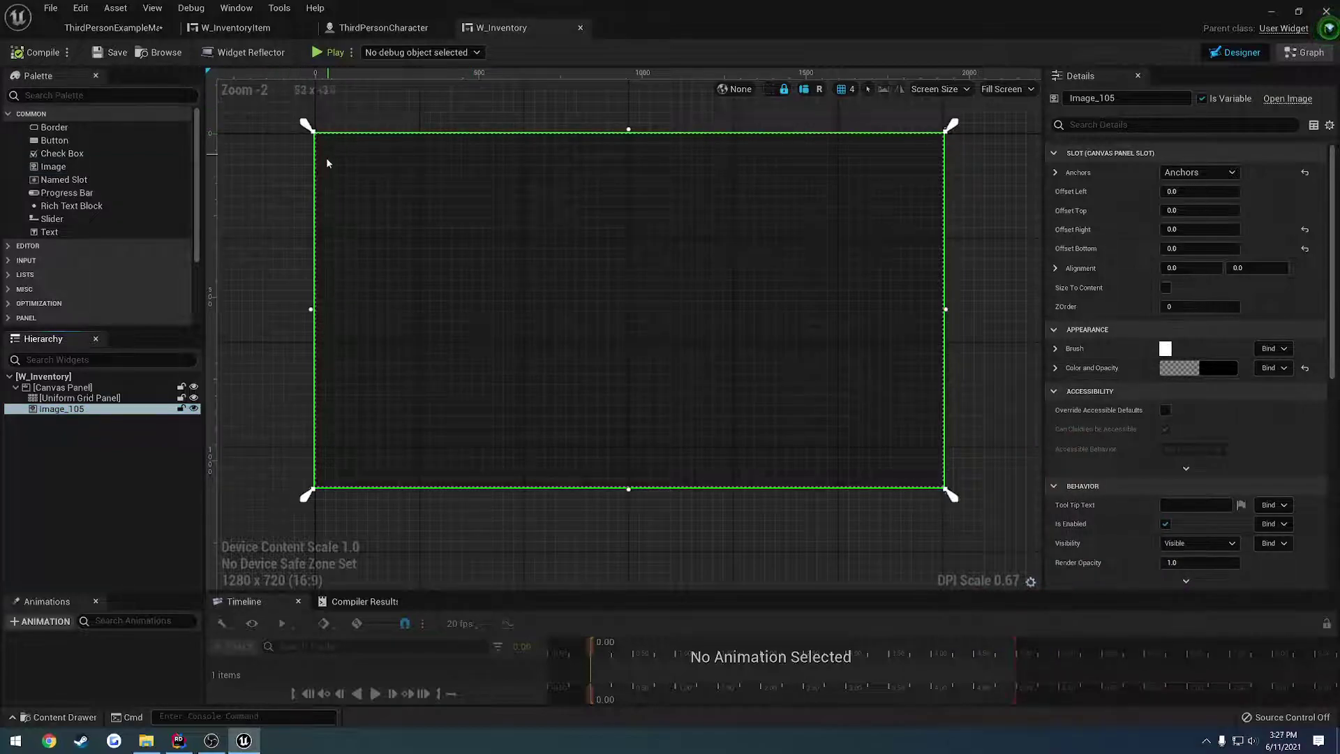
# Tick Is Variable on the Uniform Grid Panel, rename it Grid_Inventory, and compile
pyautogui.click(80, 398)
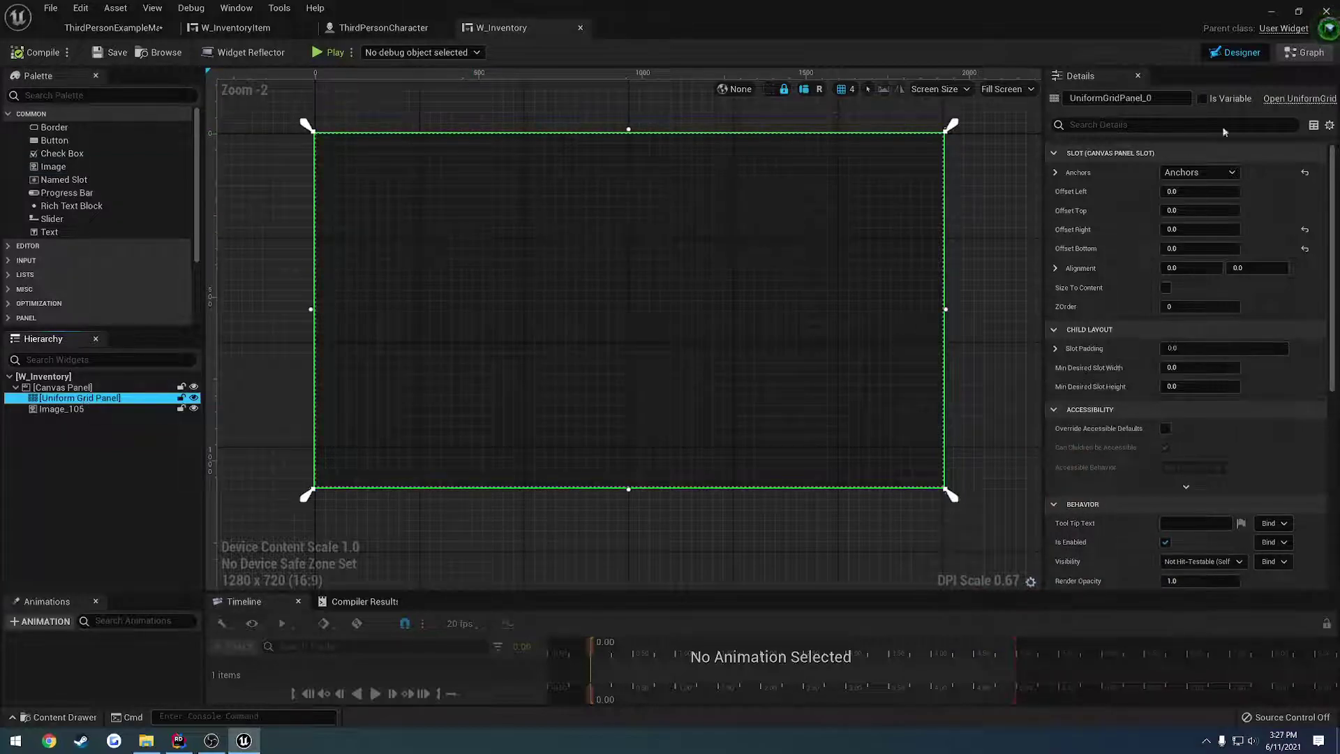
pyautogui.click(1202, 99)
pyautogui.click(1127, 97)
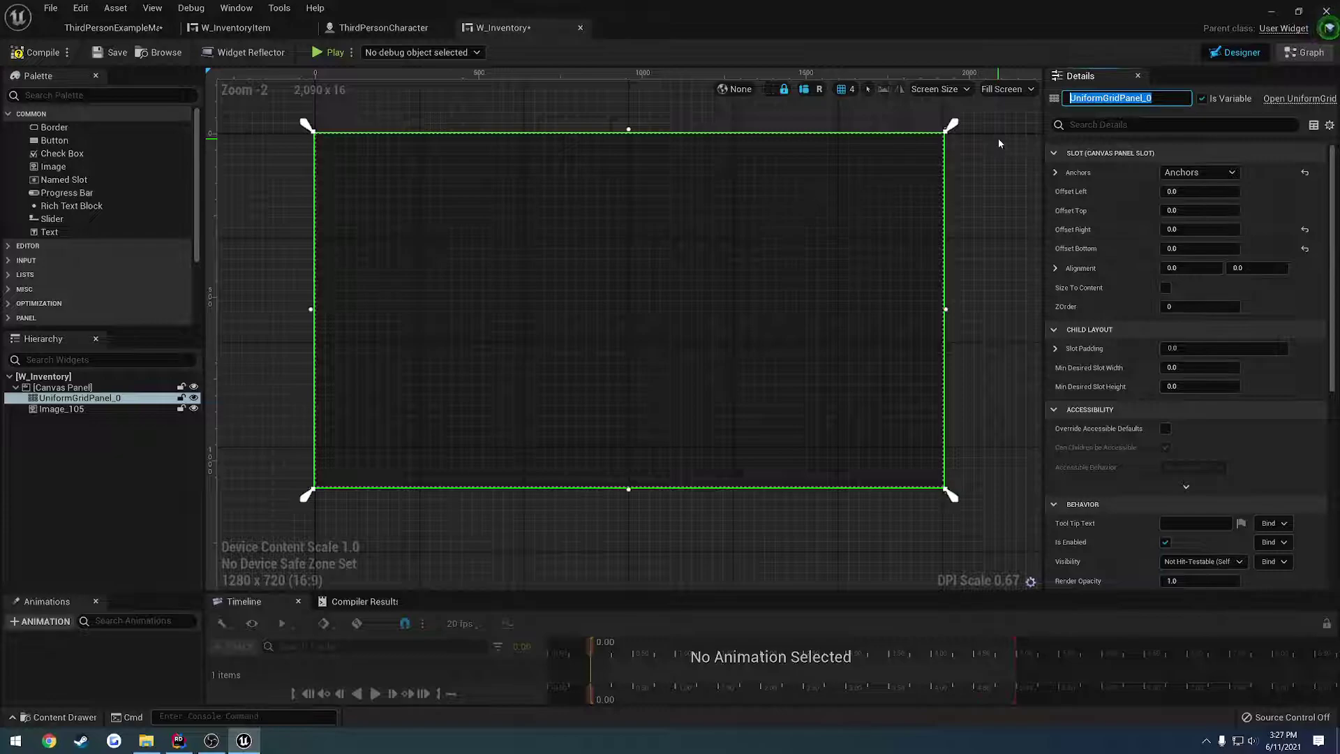
pyautogui.write('Grid_I')
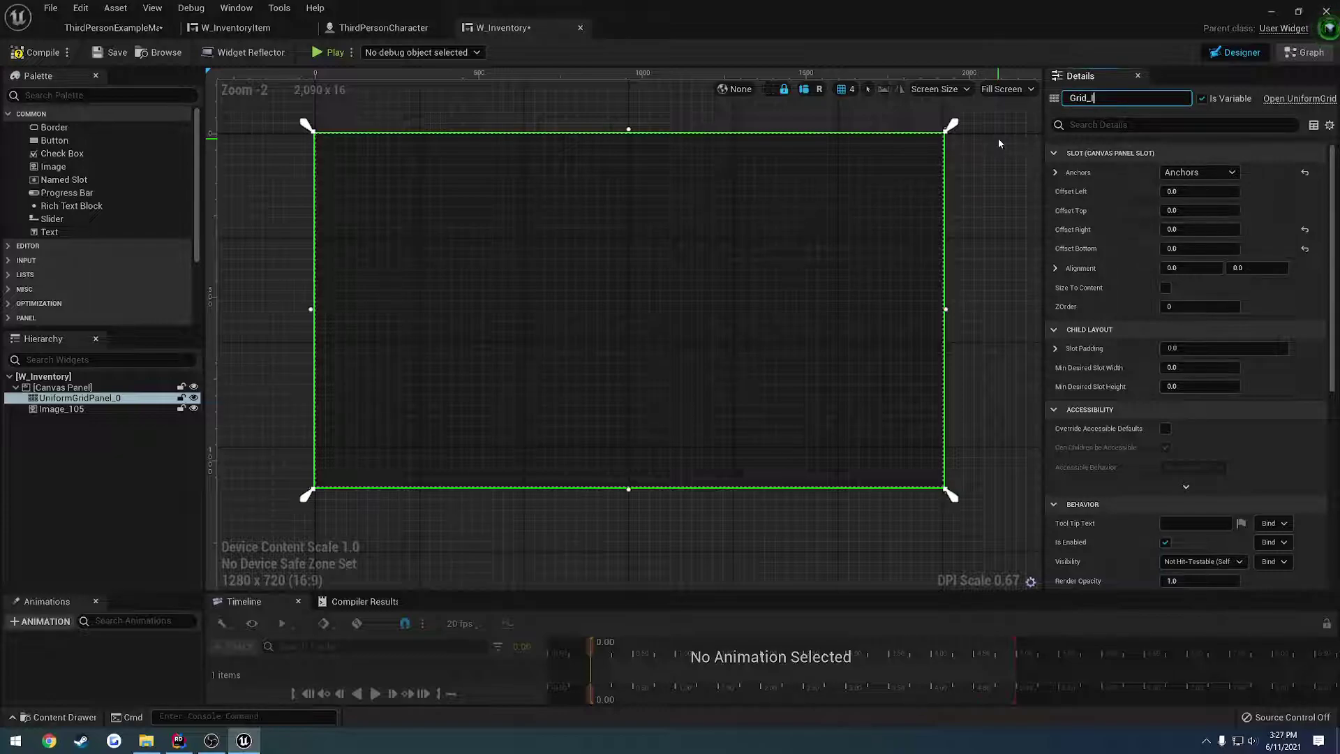
pyautogui.write('nventory')
pyautogui.press('Return')
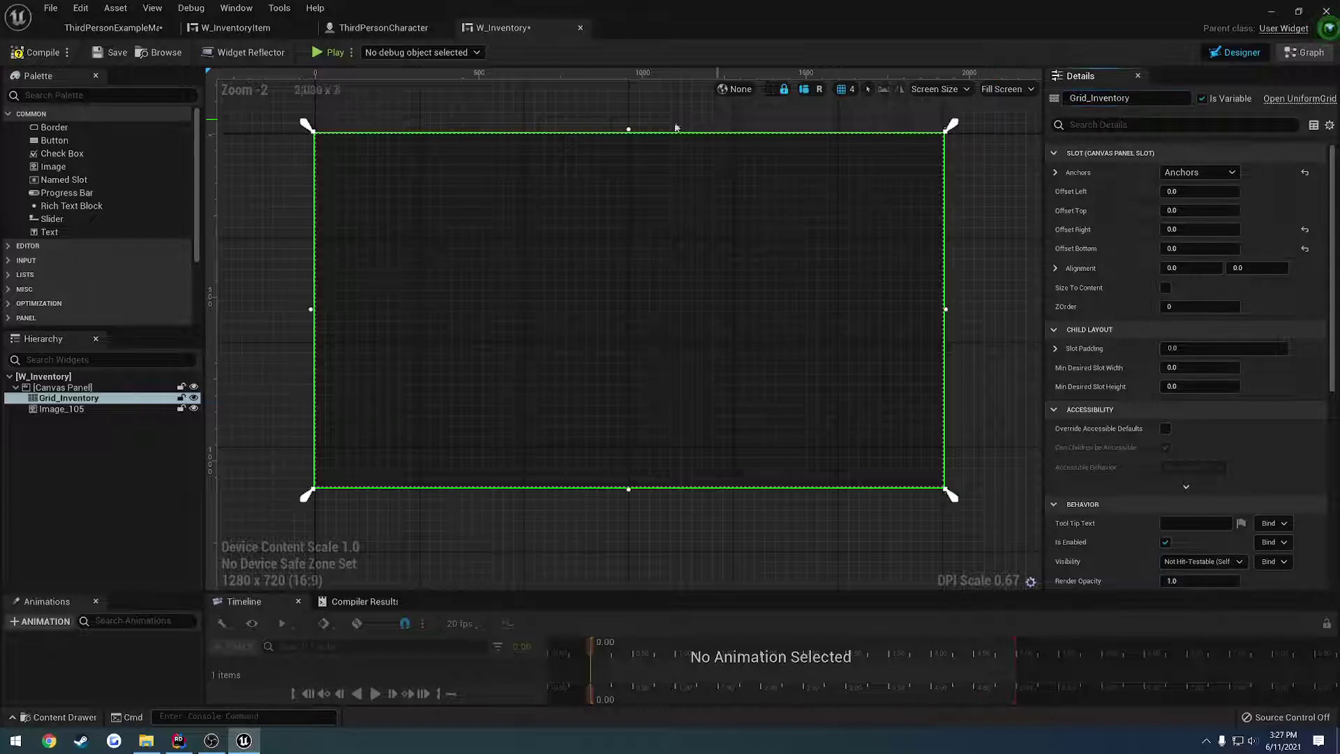
pyautogui.click(20, 56)
# Uncheck Is Variable on Image_105 and save the widget
pyautogui.click(1304, 52)
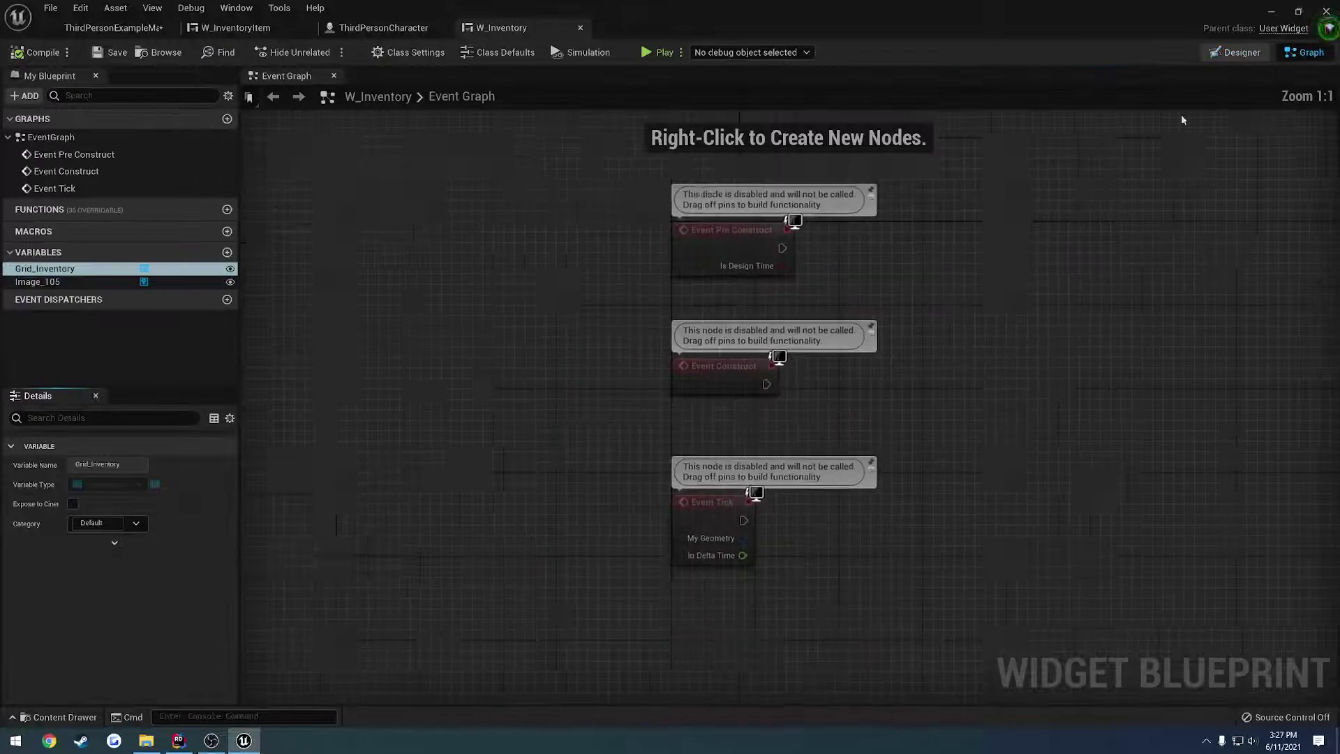
pyautogui.moveTo(710, 346); pyautogui.dragTo(433, 294, button='right')
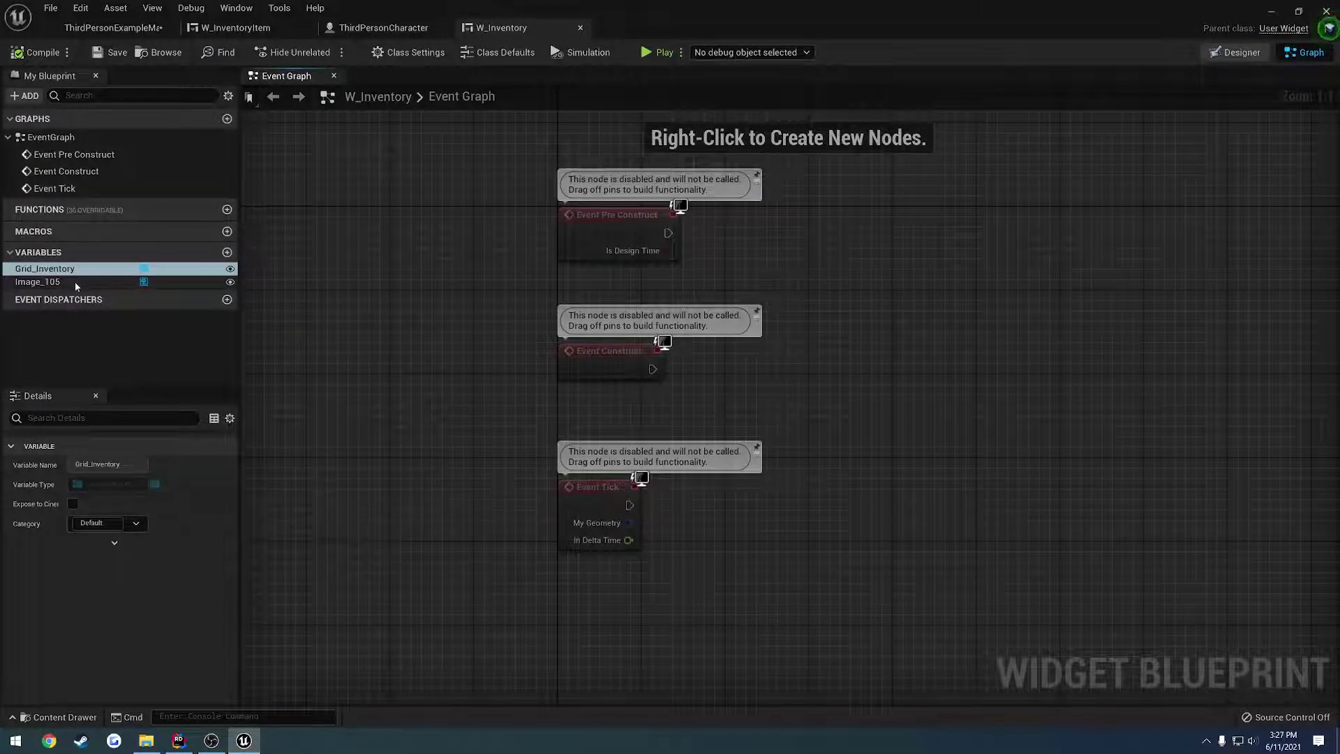
pyautogui.click(1236, 52)
pyautogui.click(62, 409)
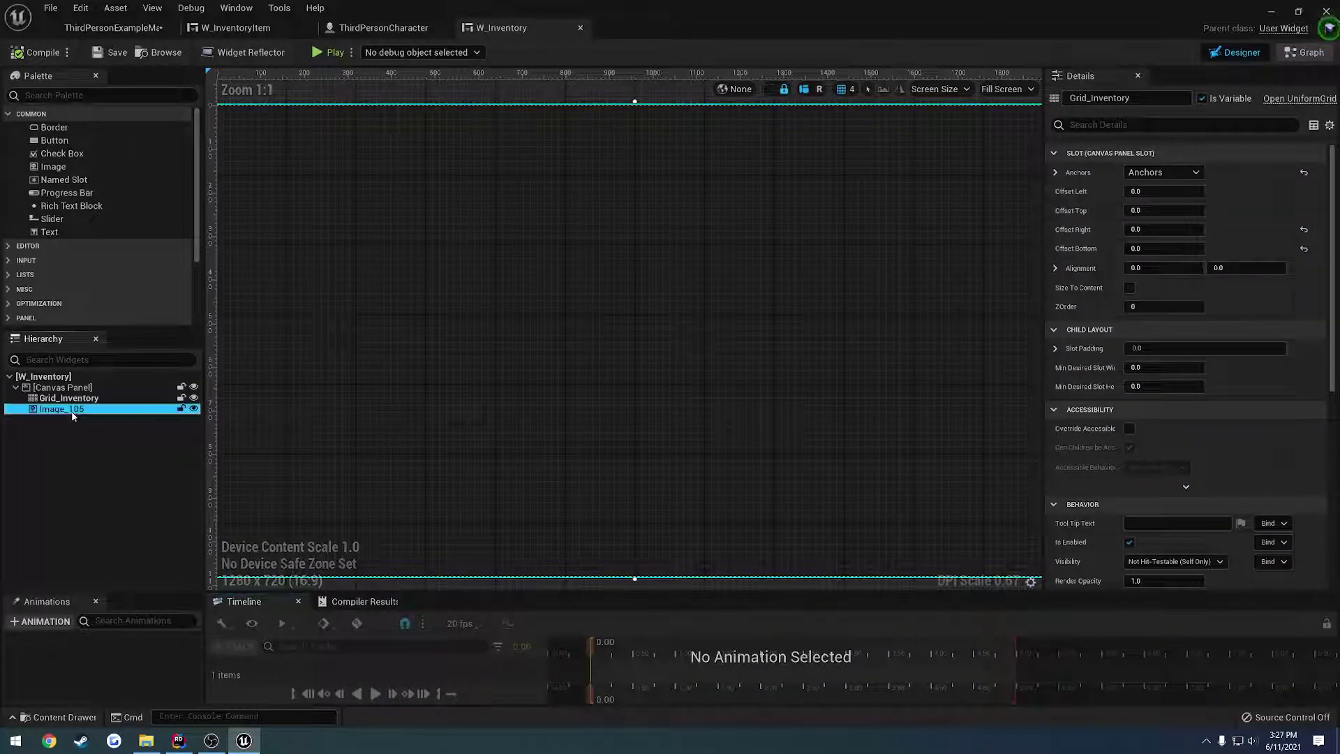
pyautogui.click(1203, 99)
pyautogui.scroll(-2, 612, 368)
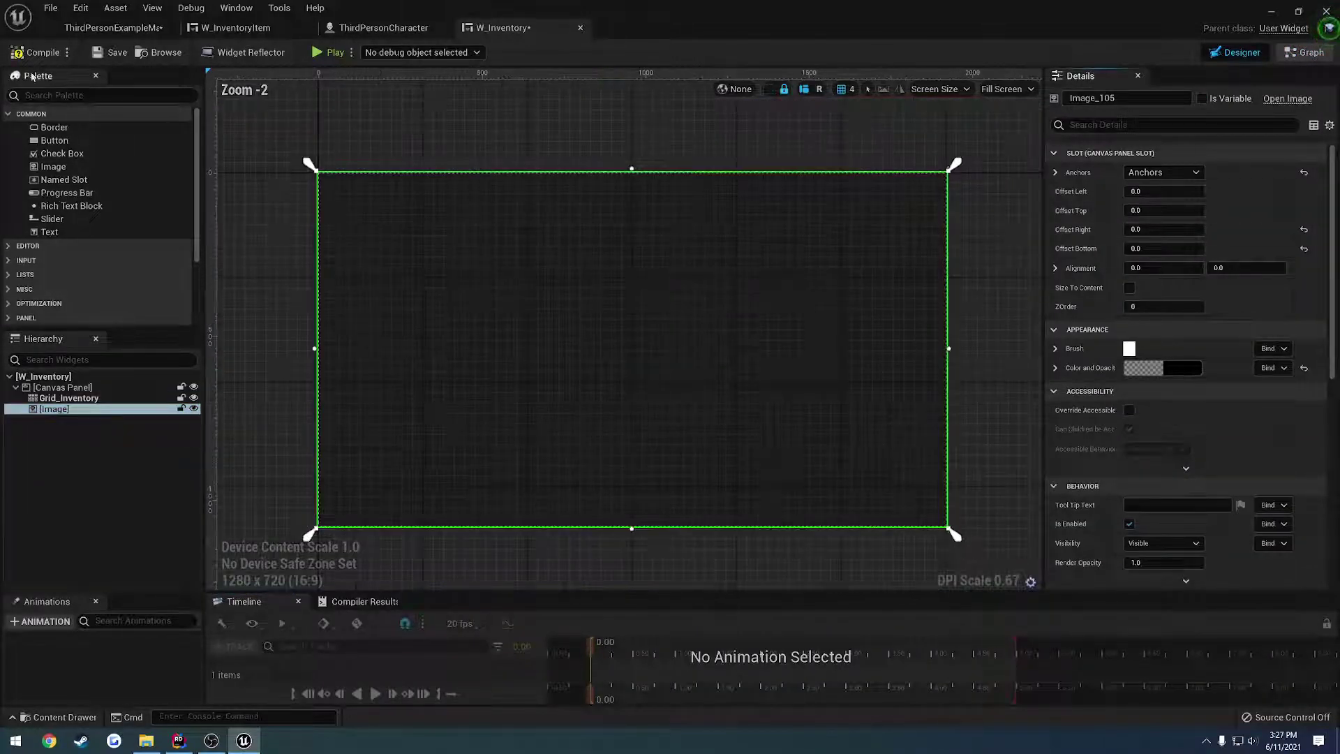
pyautogui.hotkey('ctrl', 's')
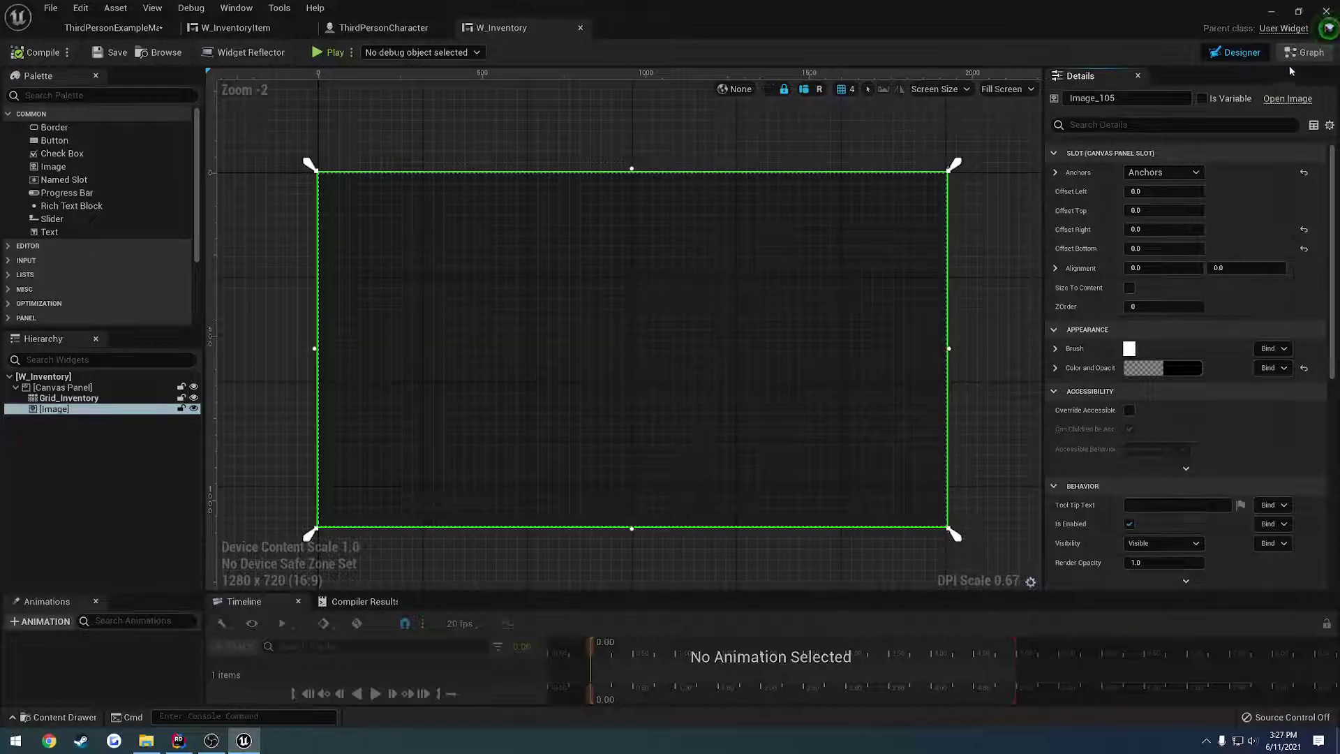
# Delete the Event Tick and Event Pre Construct nodes from the event graph and save
pyautogui.click(1304, 53)
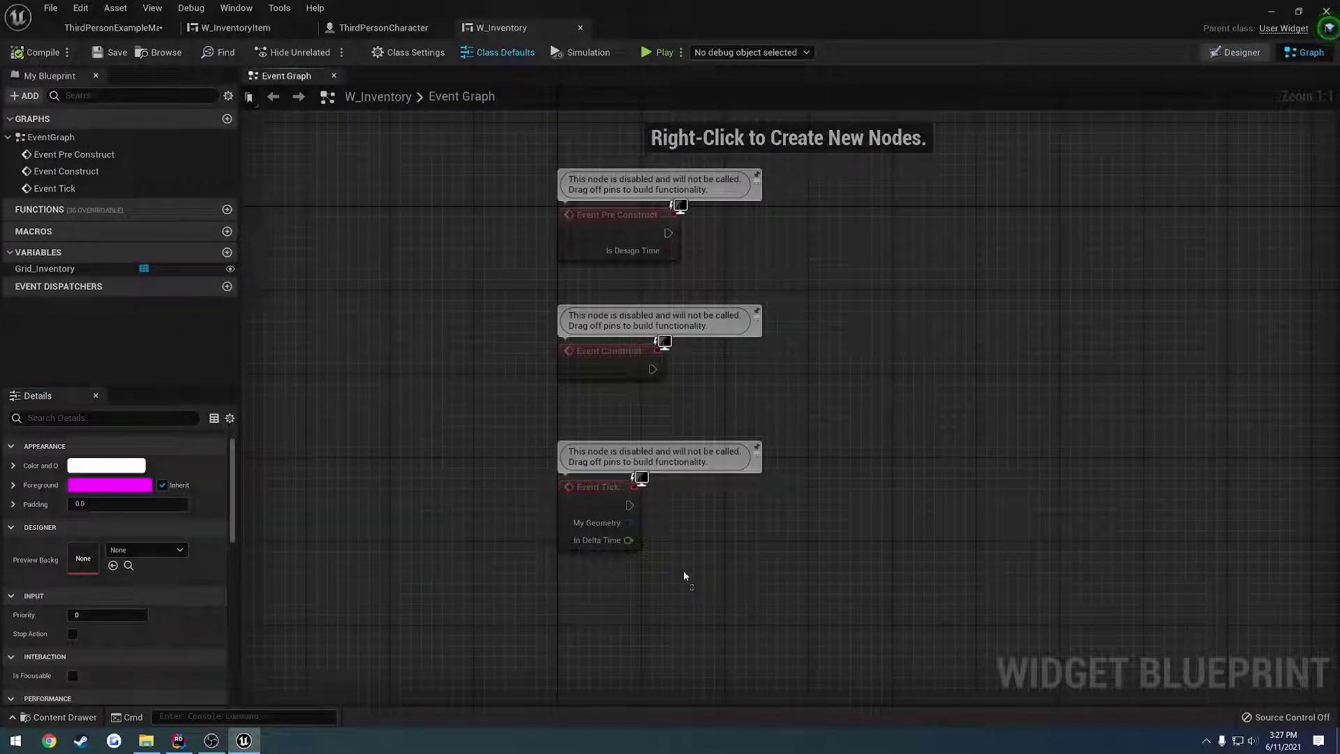
pyautogui.click(607, 520)
pyautogui.press('Delete')
pyautogui.click(614, 237)
pyautogui.press('Delete')
pyautogui.hotkey('ctrl', 's')
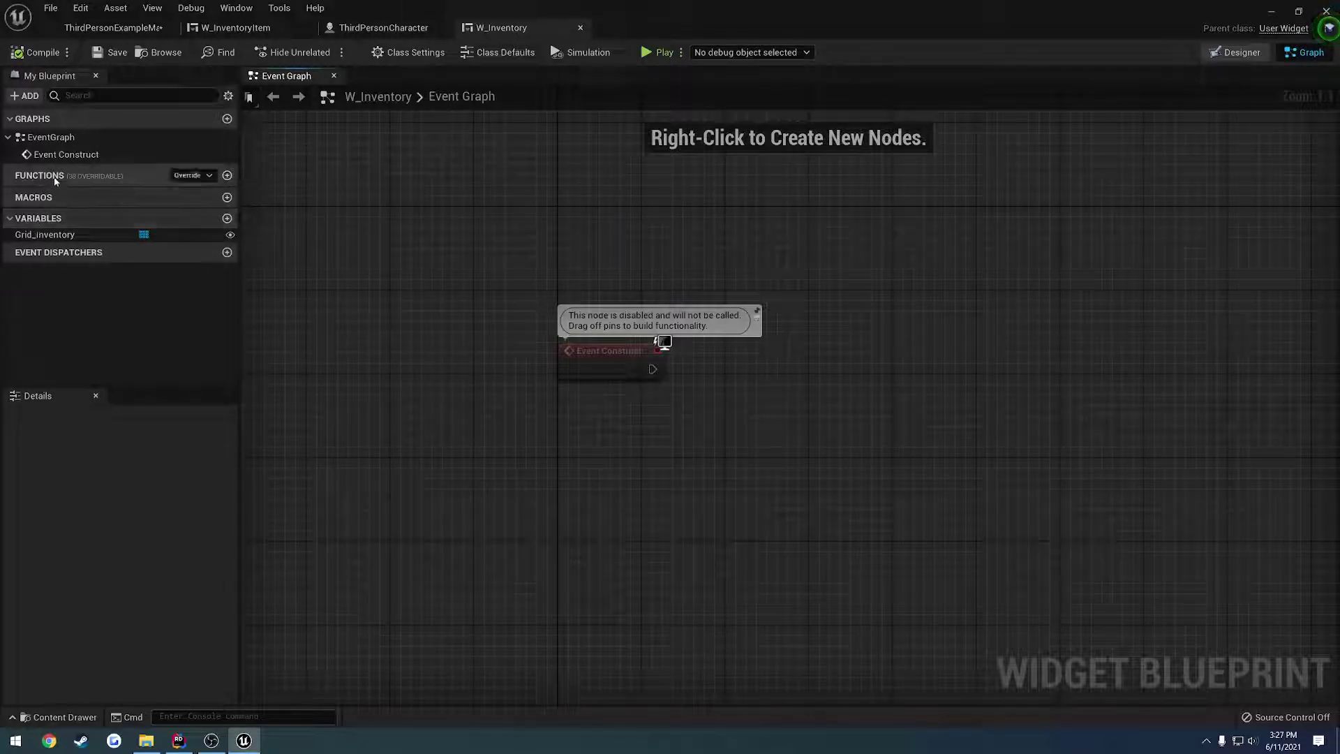
# Create a new function named AddItem
pyautogui.click(226, 176)
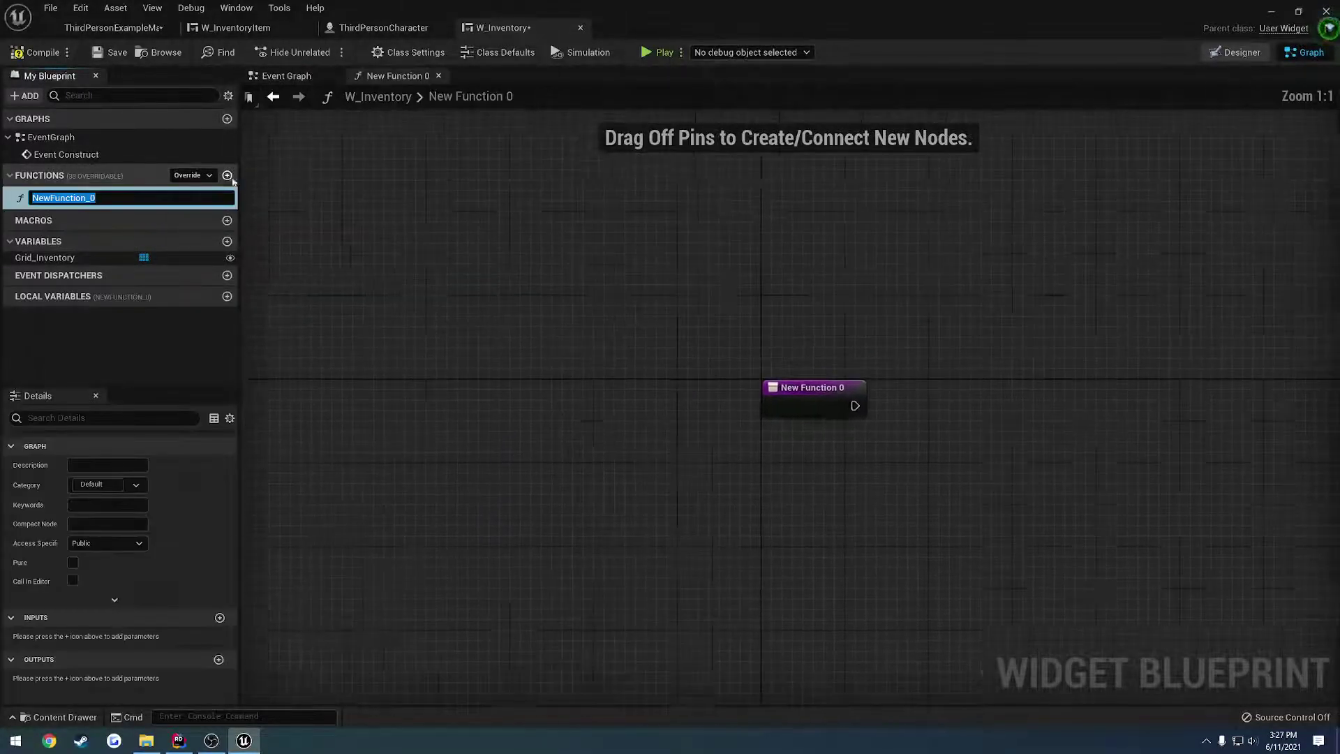
pyautogui.write('AddItem')
pyautogui.press('Return')
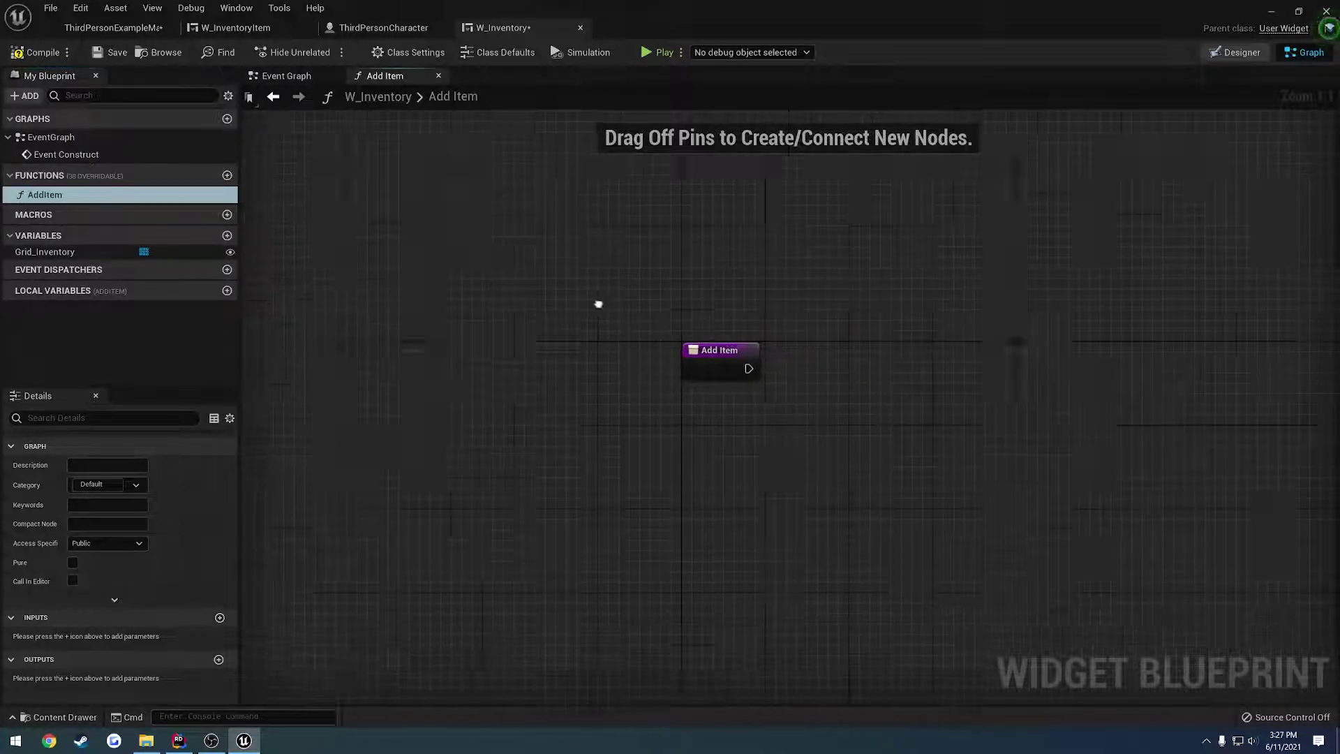
# Give AddItem an input named Item of type W_InventoryItem reference, then compile
pyautogui.click(220, 617)
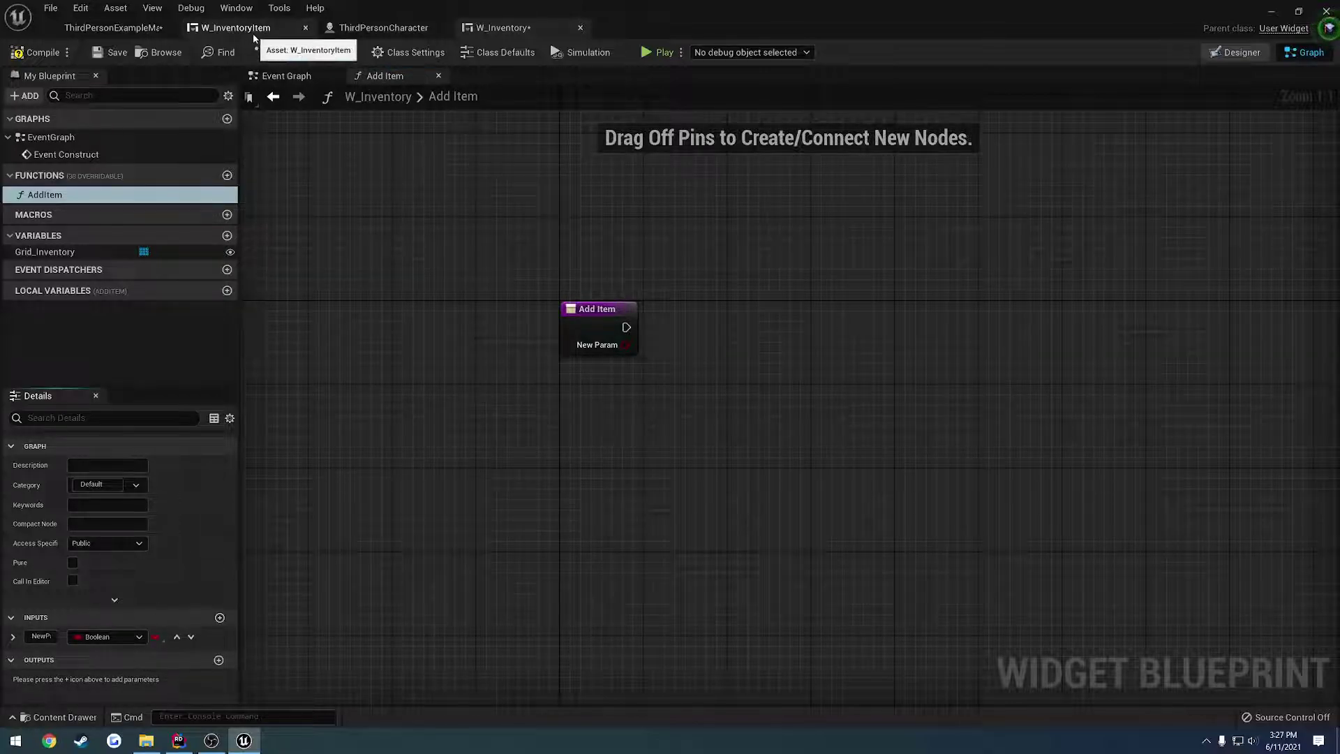
pyautogui.click(132, 637)
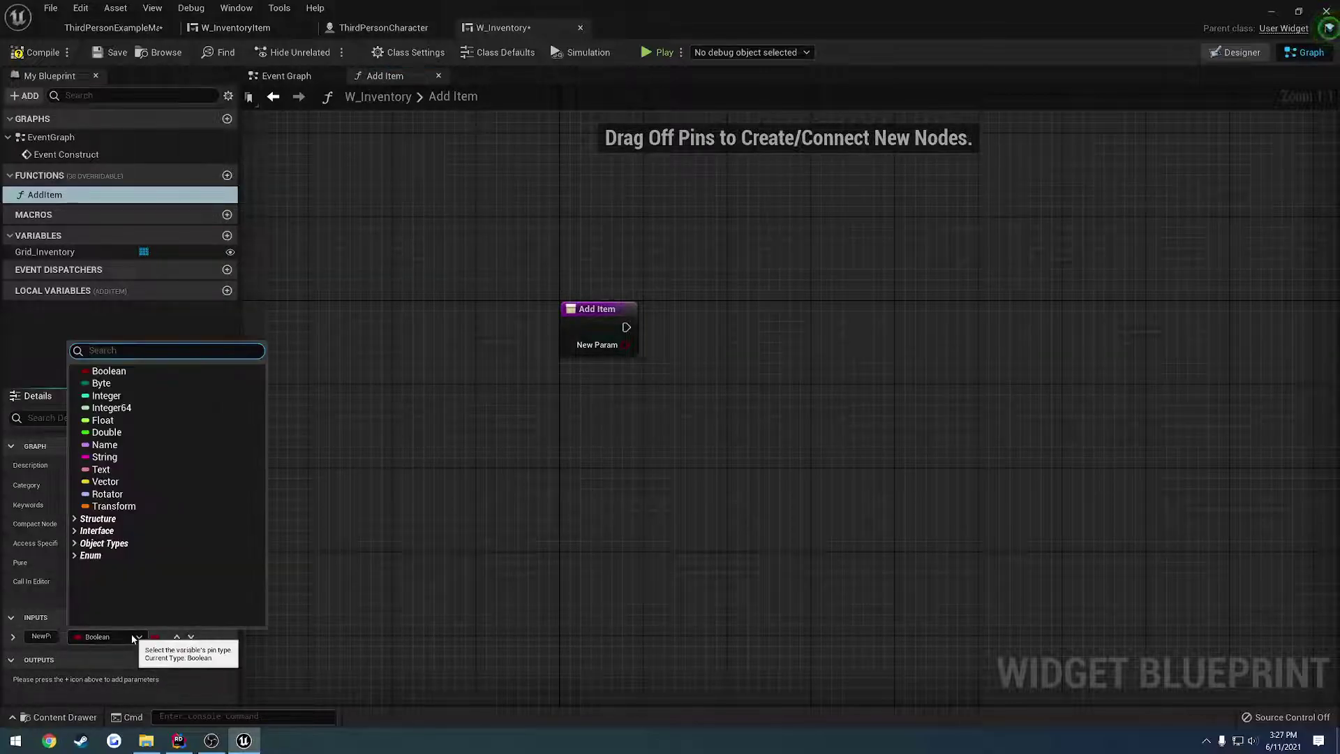
pyautogui.write('W_InventoryIte')
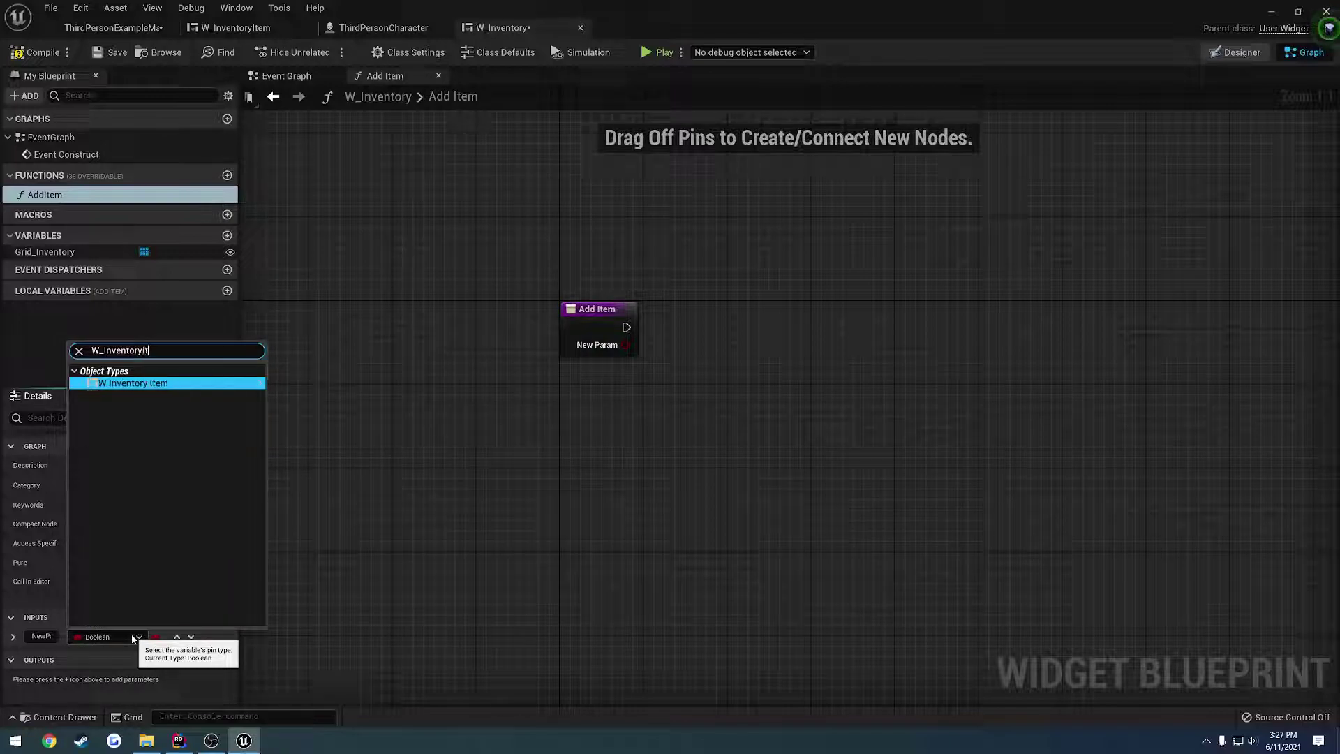
pyautogui.press('Return')
pyautogui.press('Return')
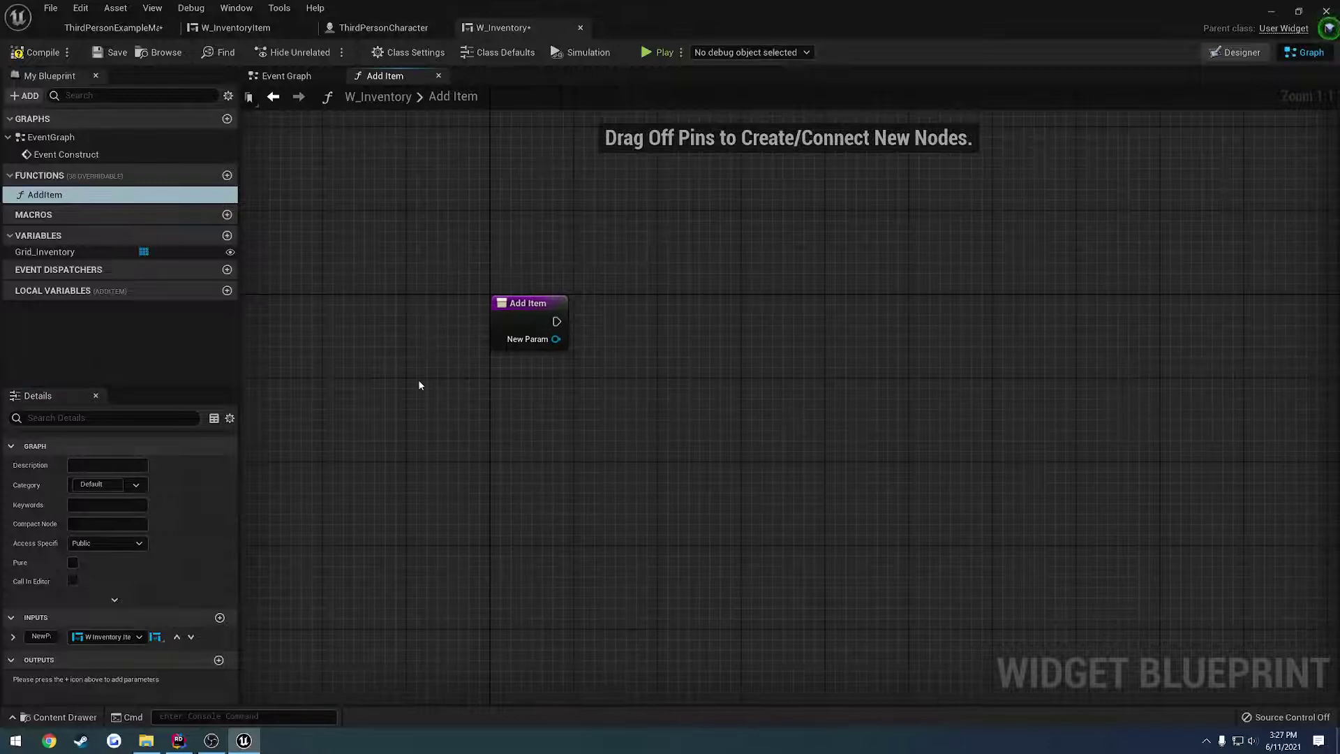
pyautogui.moveTo(65, 631); pyautogui.dragTo(82, 634)
pyautogui.click(76, 635)
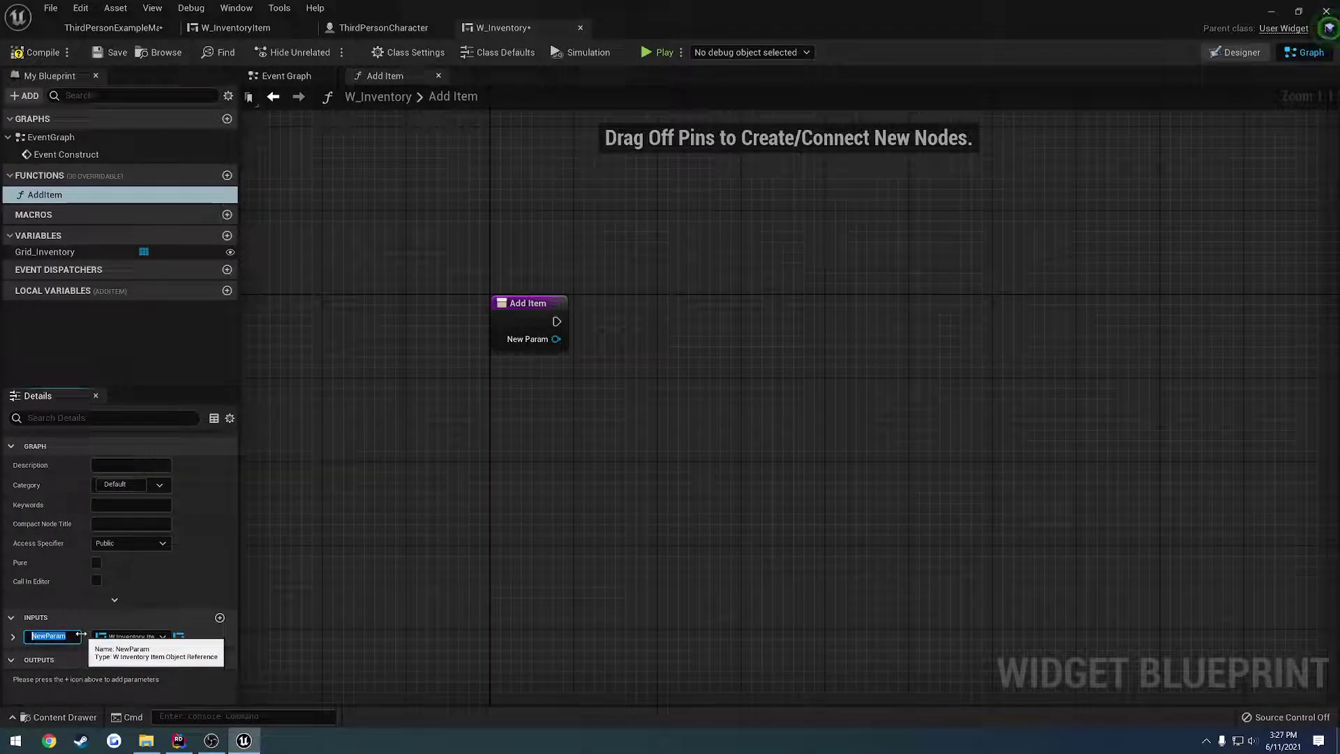
pyautogui.write('Item')
pyautogui.press('Return')
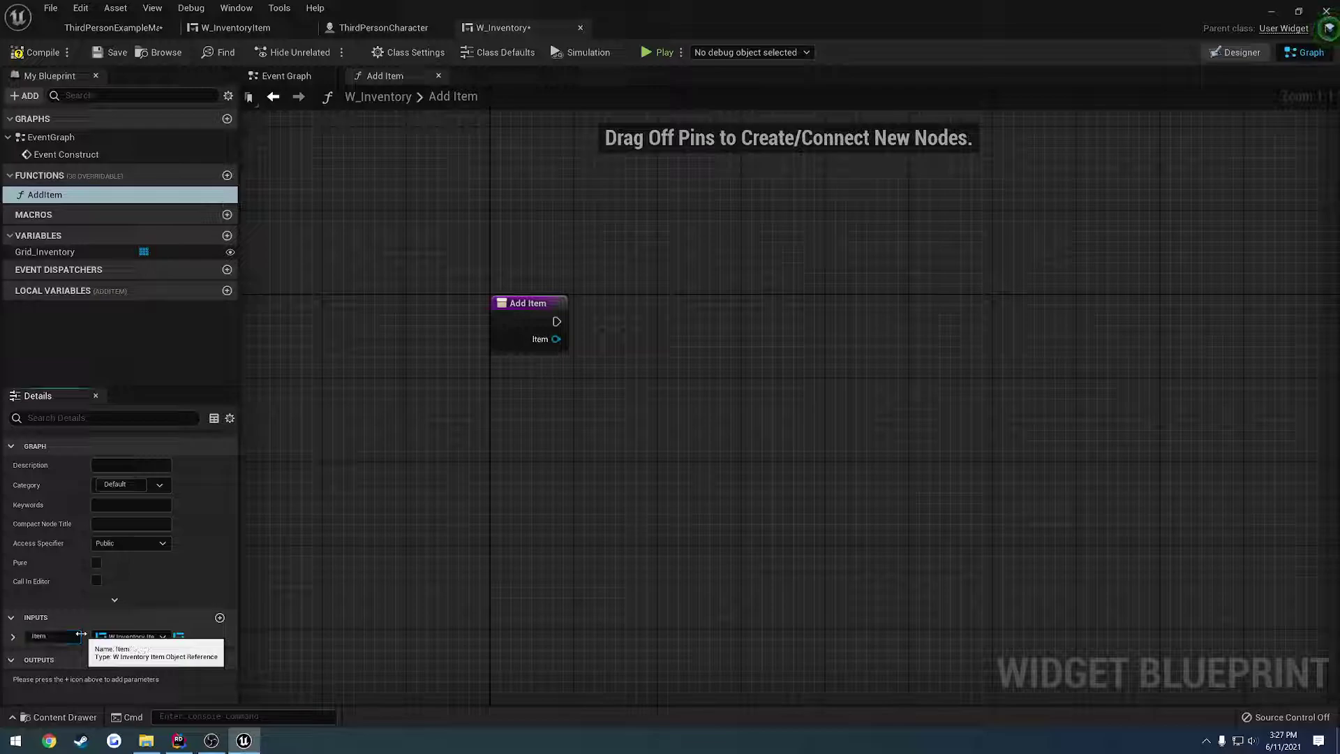
pyautogui.click(35, 52)
# Wire a Grid_Inventory Add Child node after AddItem with Item as Content, then compile and save
pyautogui.moveTo(49, 252); pyautogui.dragTo(633, 337)
pyautogui.write('add')
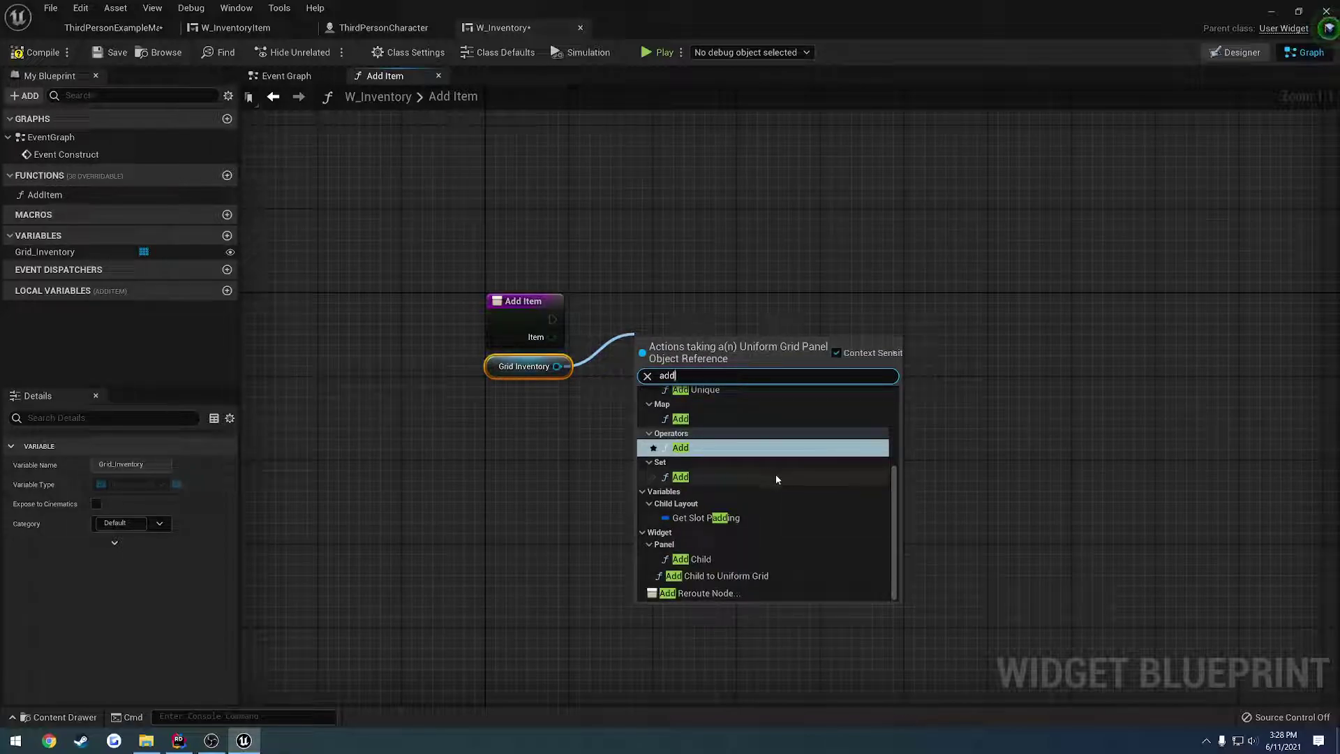
pyautogui.scroll(3, 777, 479)
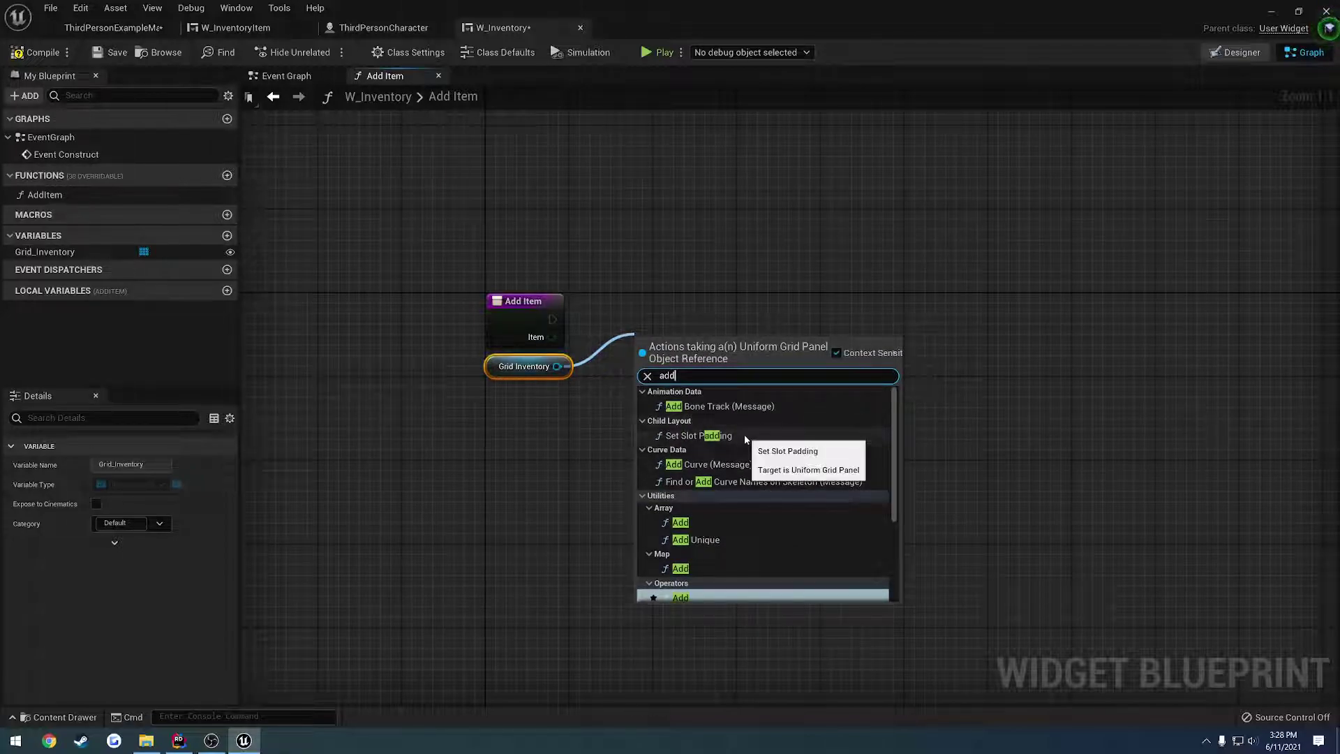
pyautogui.scroll(-3, 764, 455)
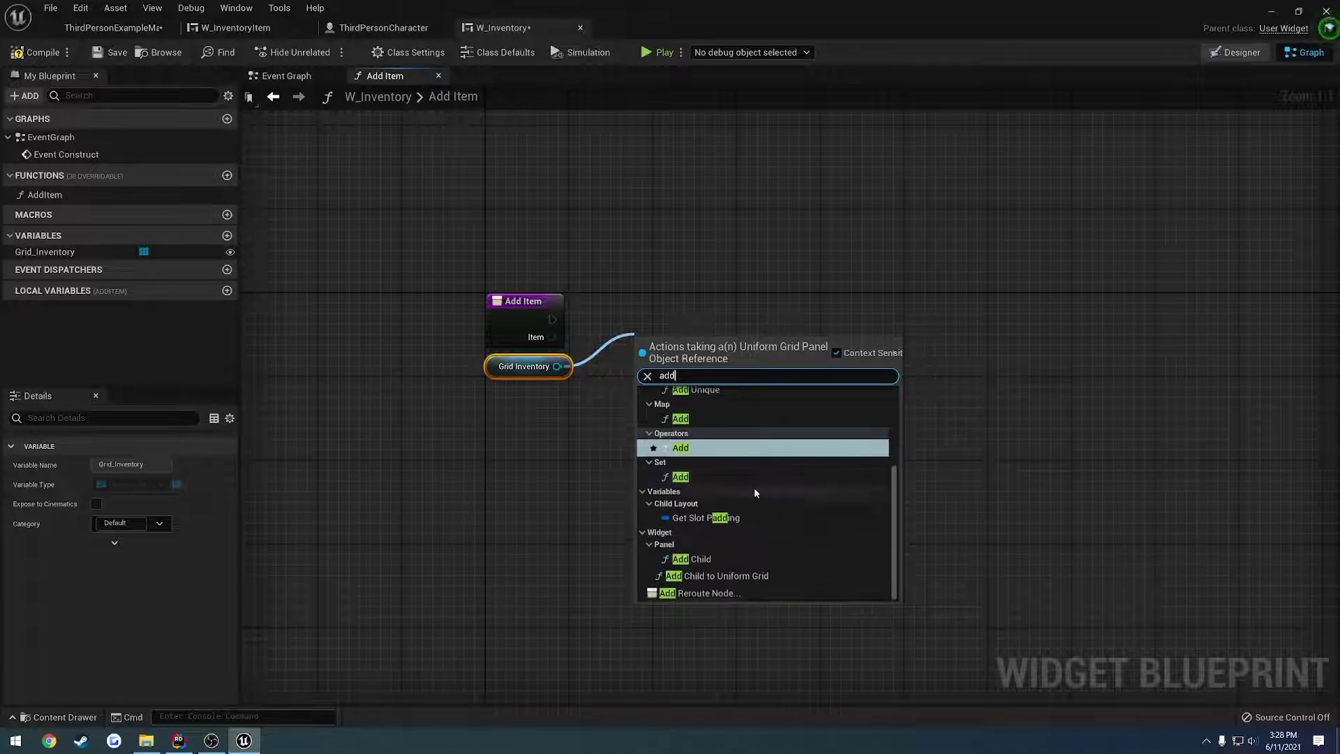
pyautogui.click(716, 558)
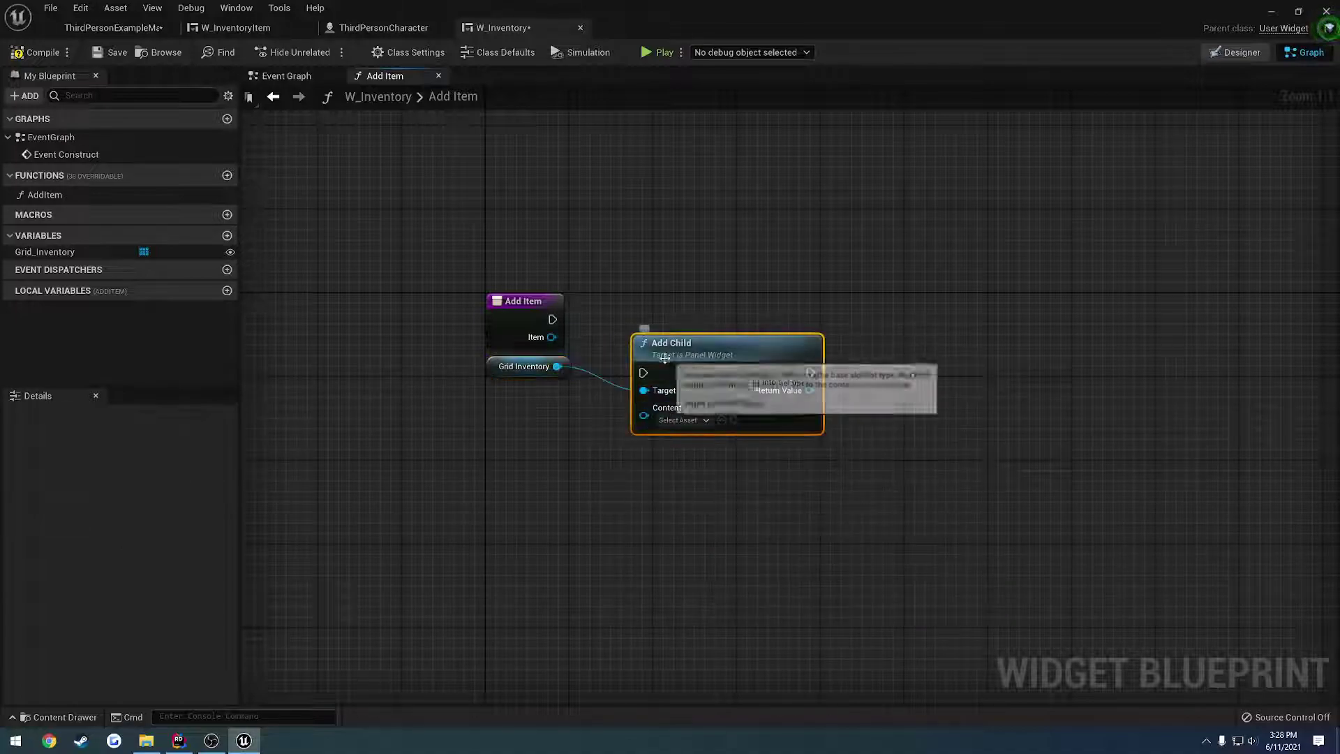
pyautogui.moveTo(552, 319); pyautogui.dragTo(644, 416)
pyautogui.moveTo(683, 360); pyautogui.dragTo(672, 318)
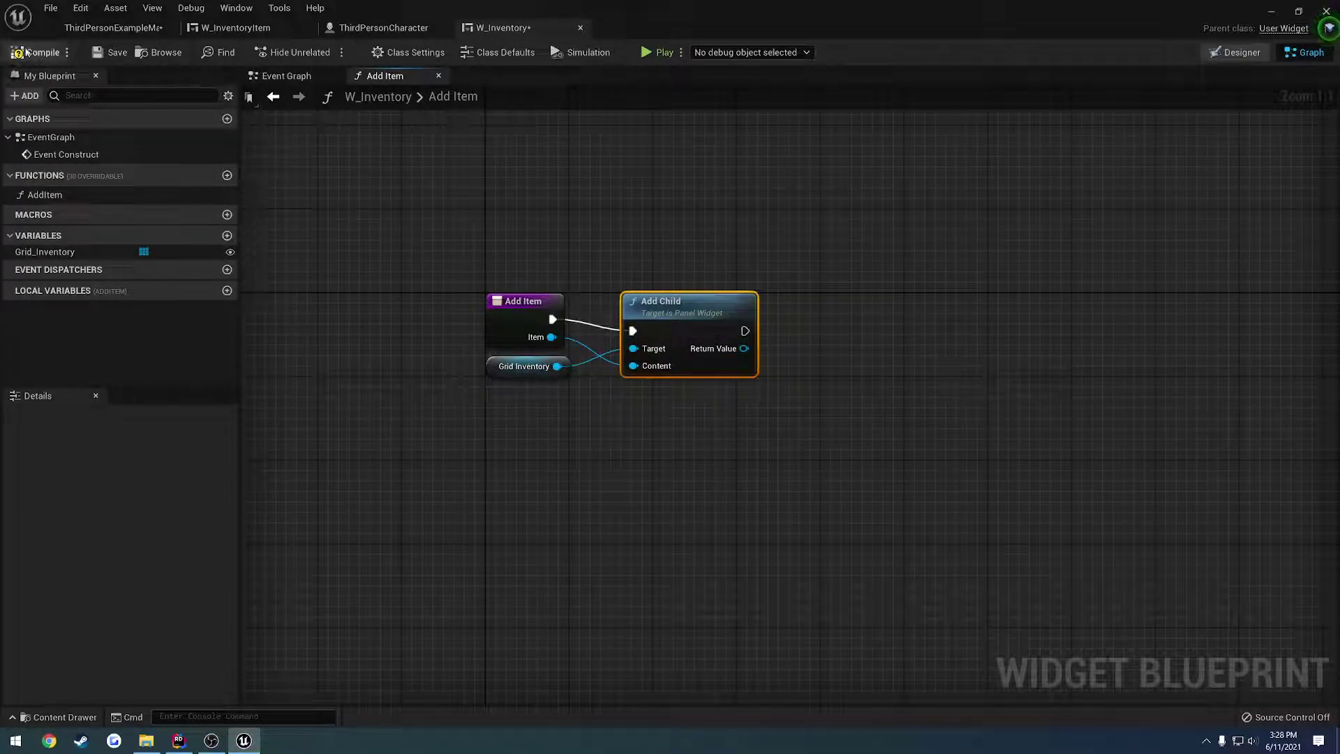
pyautogui.click(112, 52)
pyautogui.click(44, 195)
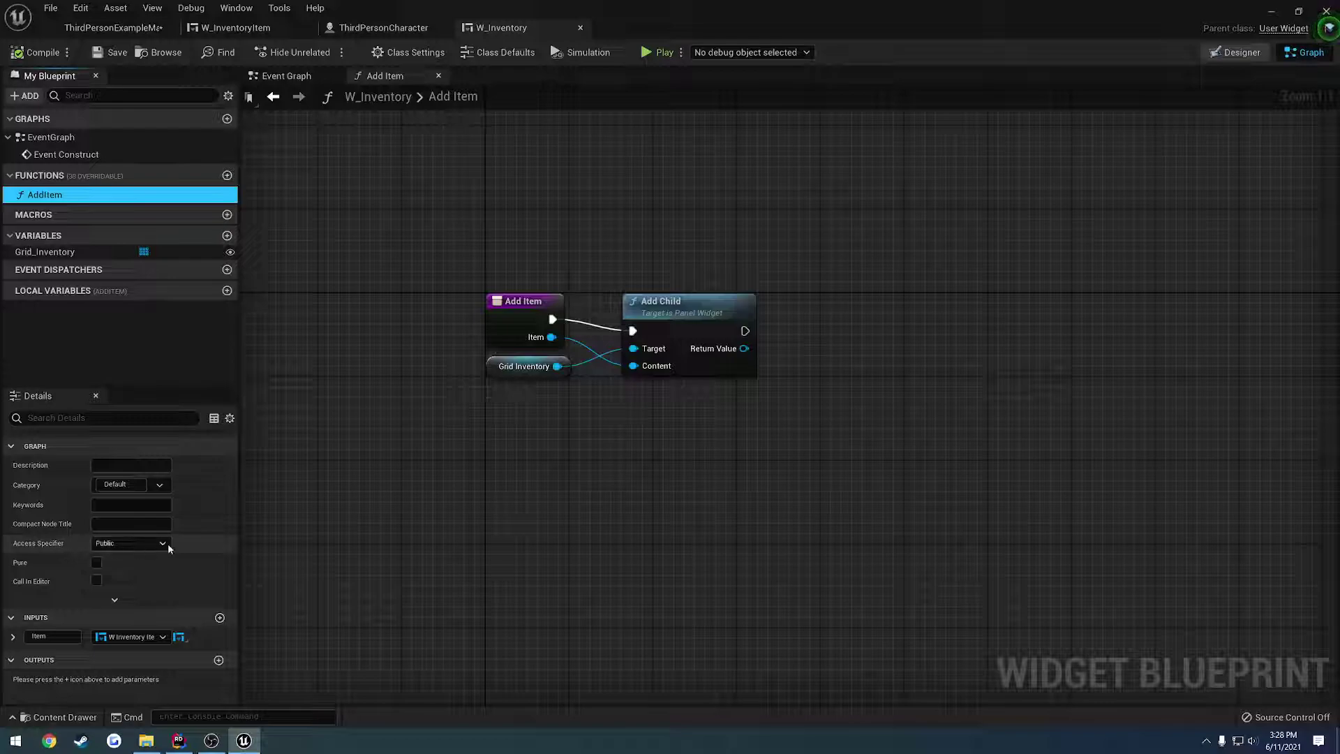
# Pass through the W_InventoryItem graph and return to the level map viewport
pyautogui.moveTo(507, 204); pyautogui.dragTo(548, 219, button='right')
pyautogui.click(235, 27)
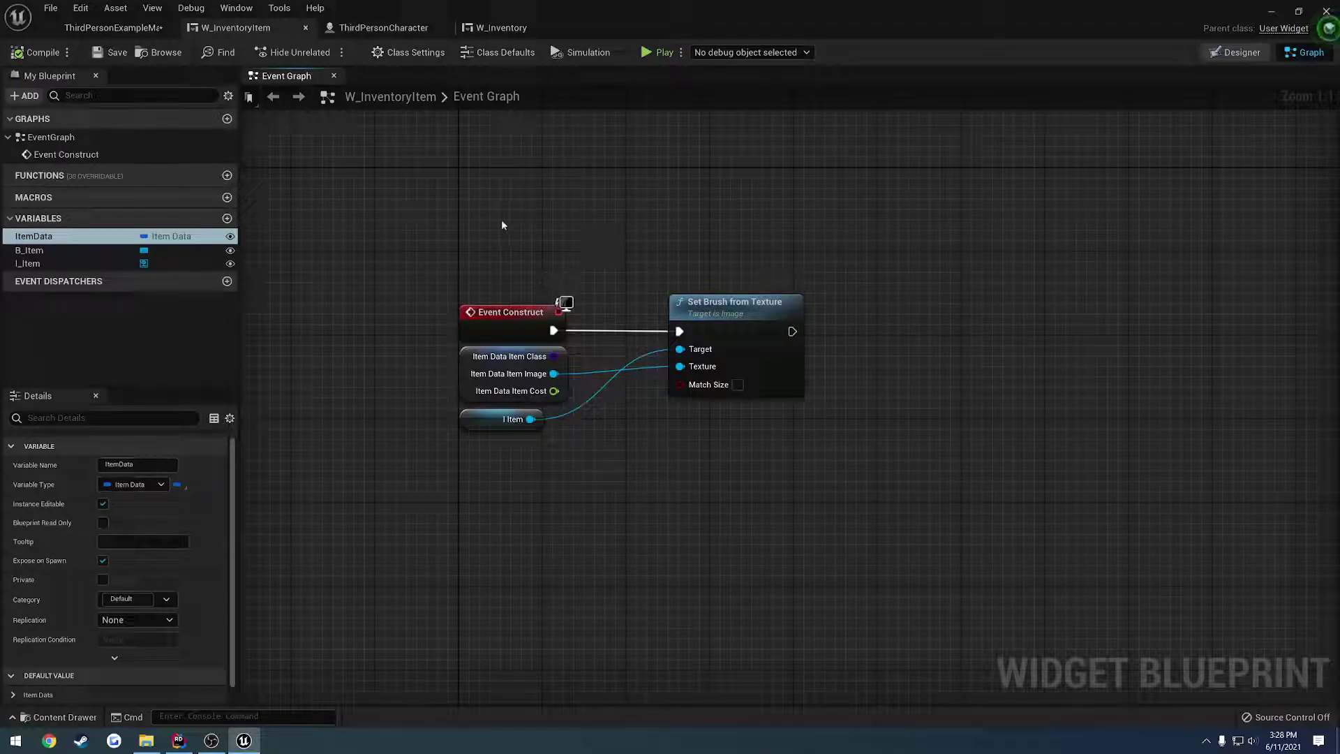
pyautogui.click(112, 27)
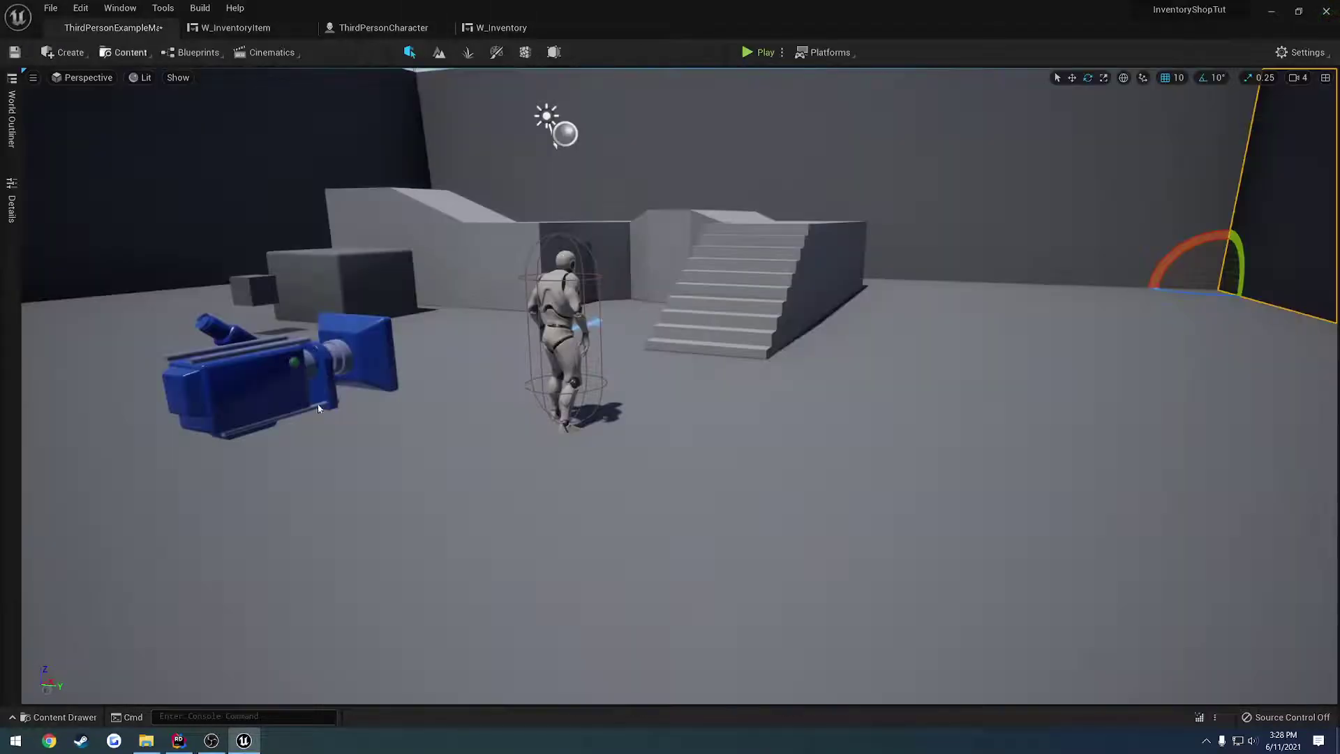
# Create a new Widget Blueprint in the Widgets folder, first naming it W_HUD
pyautogui.hotkey('ctrl', 'space')
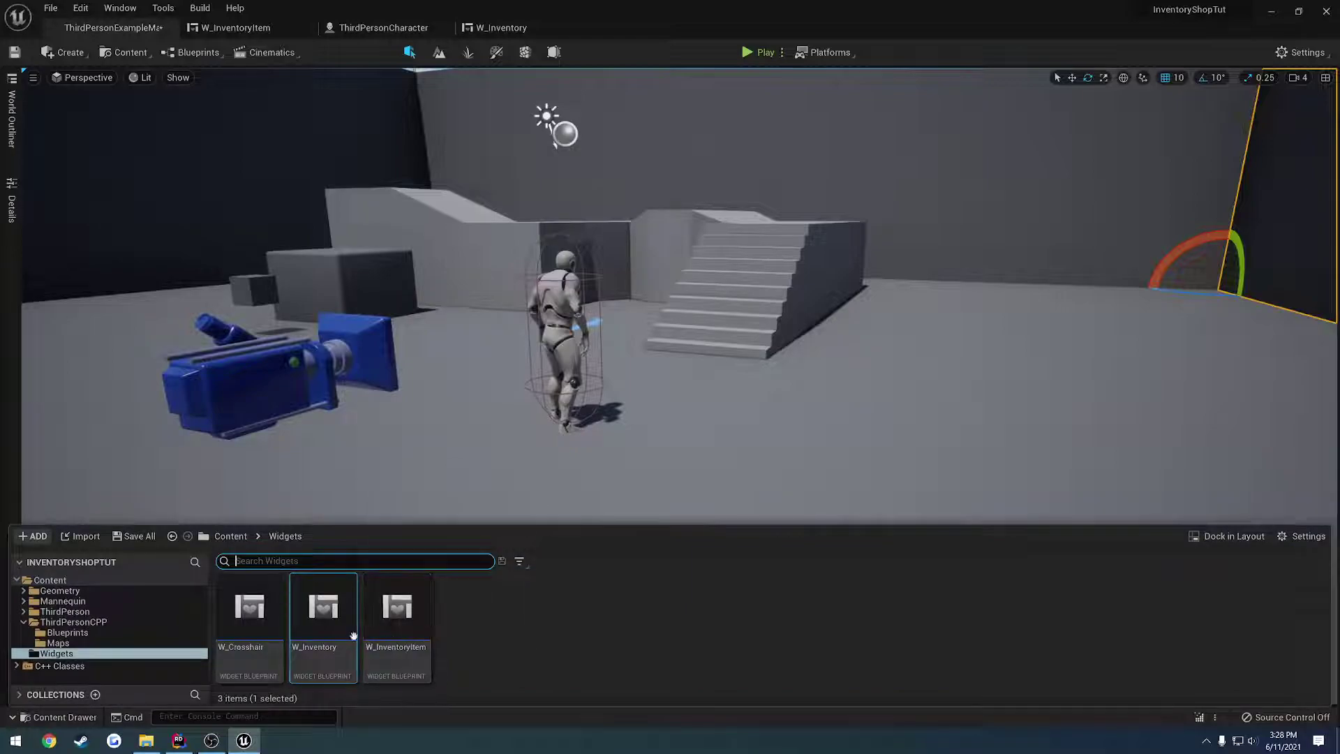
pyautogui.click(547, 619)
pyautogui.rightClick(548, 618)
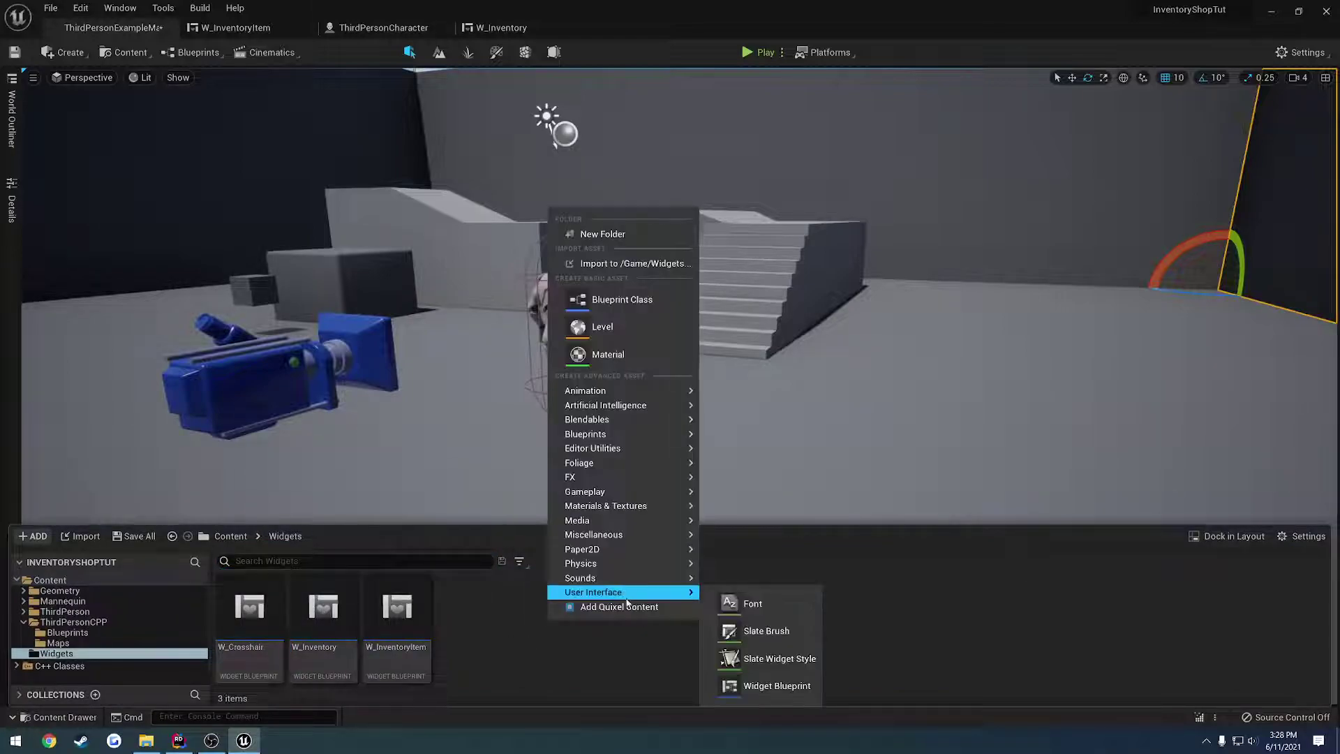
pyautogui.moveTo(628, 592)
pyautogui.click(777, 686)
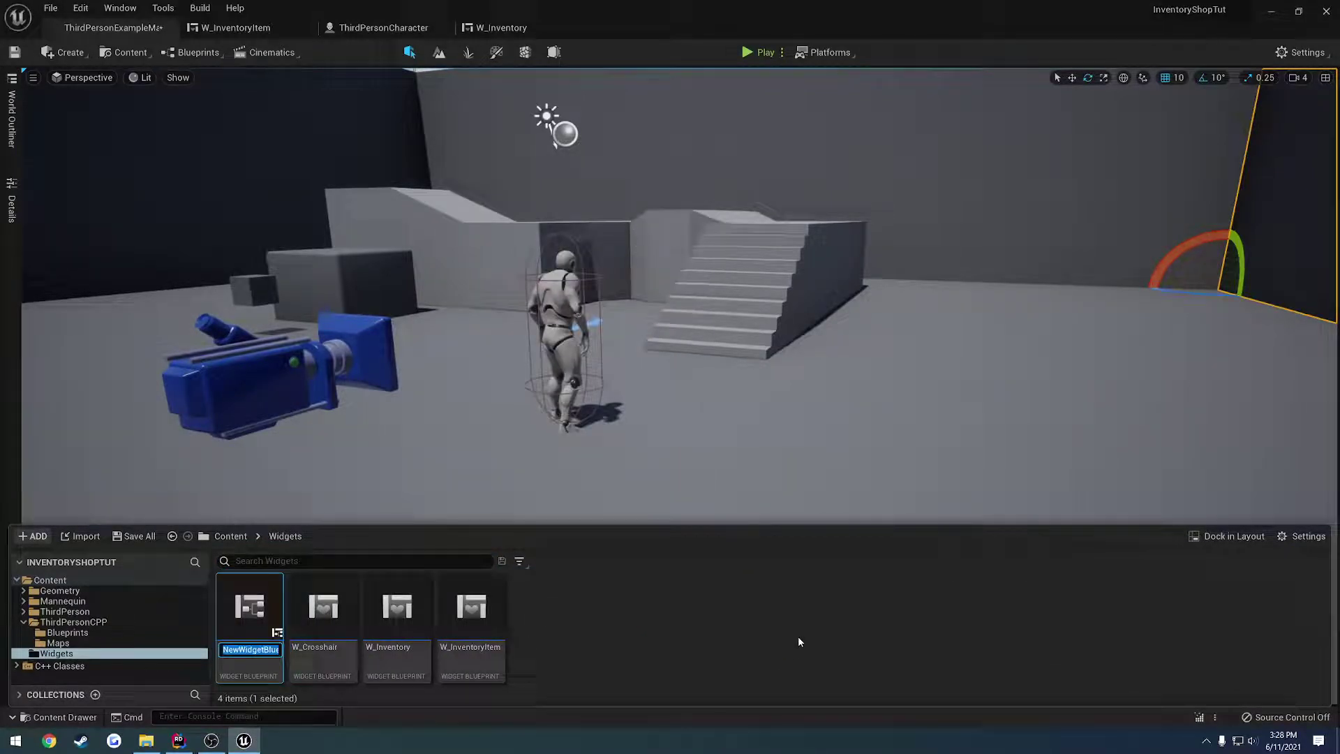
pyautogui.write('W_HUD')
pyautogui.press('Return')
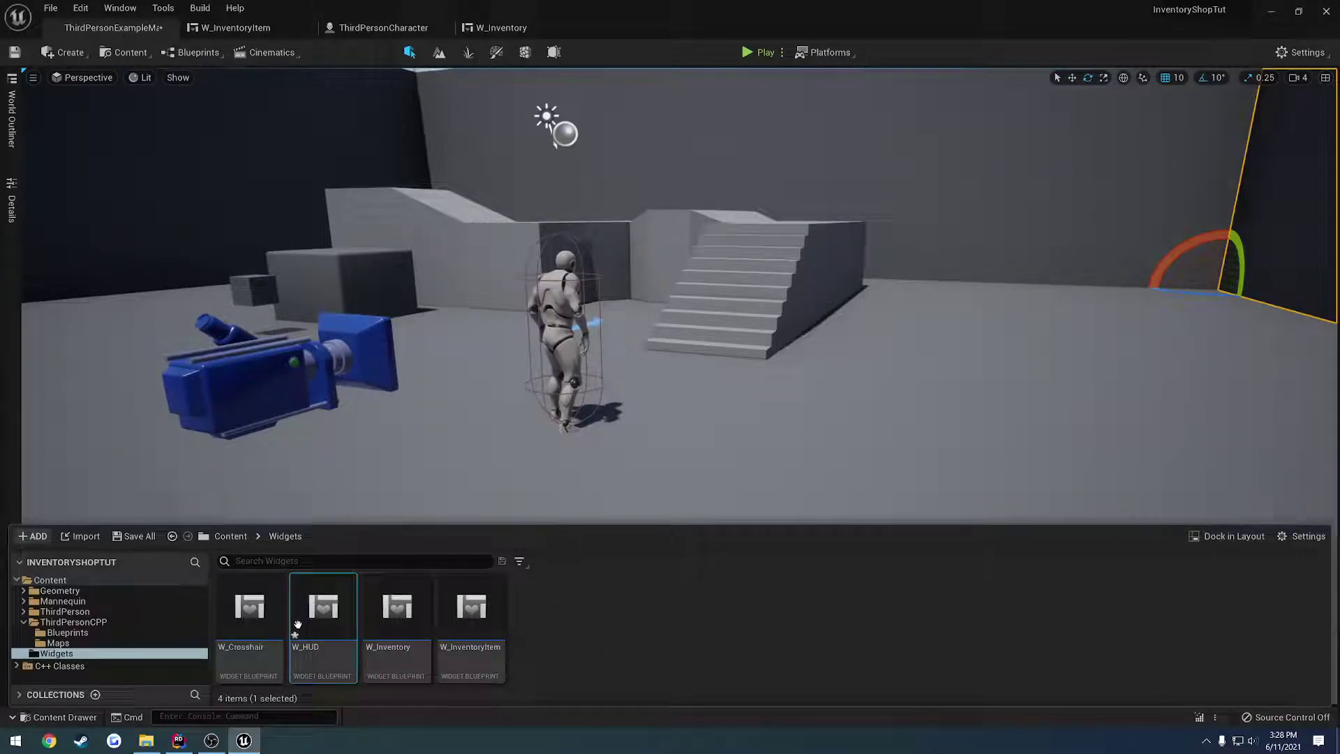
# Rename the widget blueprint to W_Interface and open it for editing
pyautogui.press('F2')
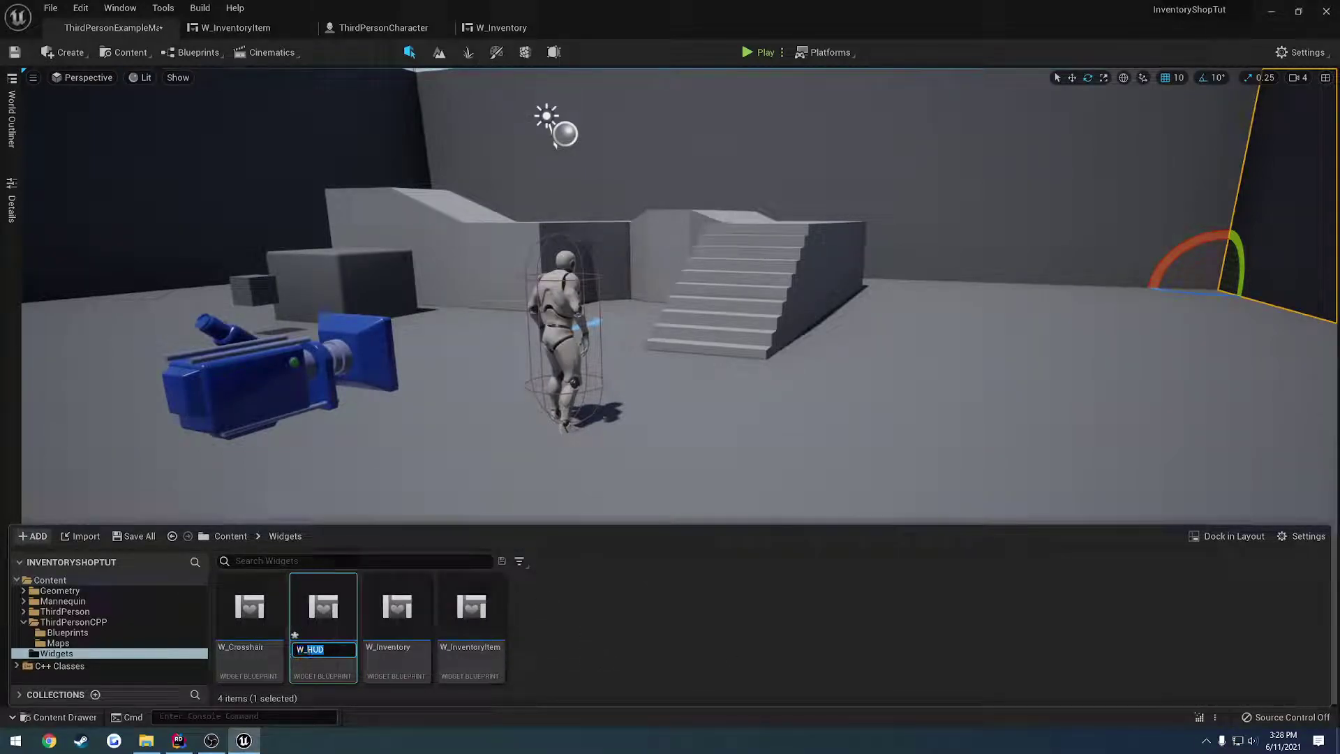
pyautogui.press('BackSpace')
pyautogui.write('Interface')
pyautogui.press('Return')
pyautogui.doubleClick(325, 613)
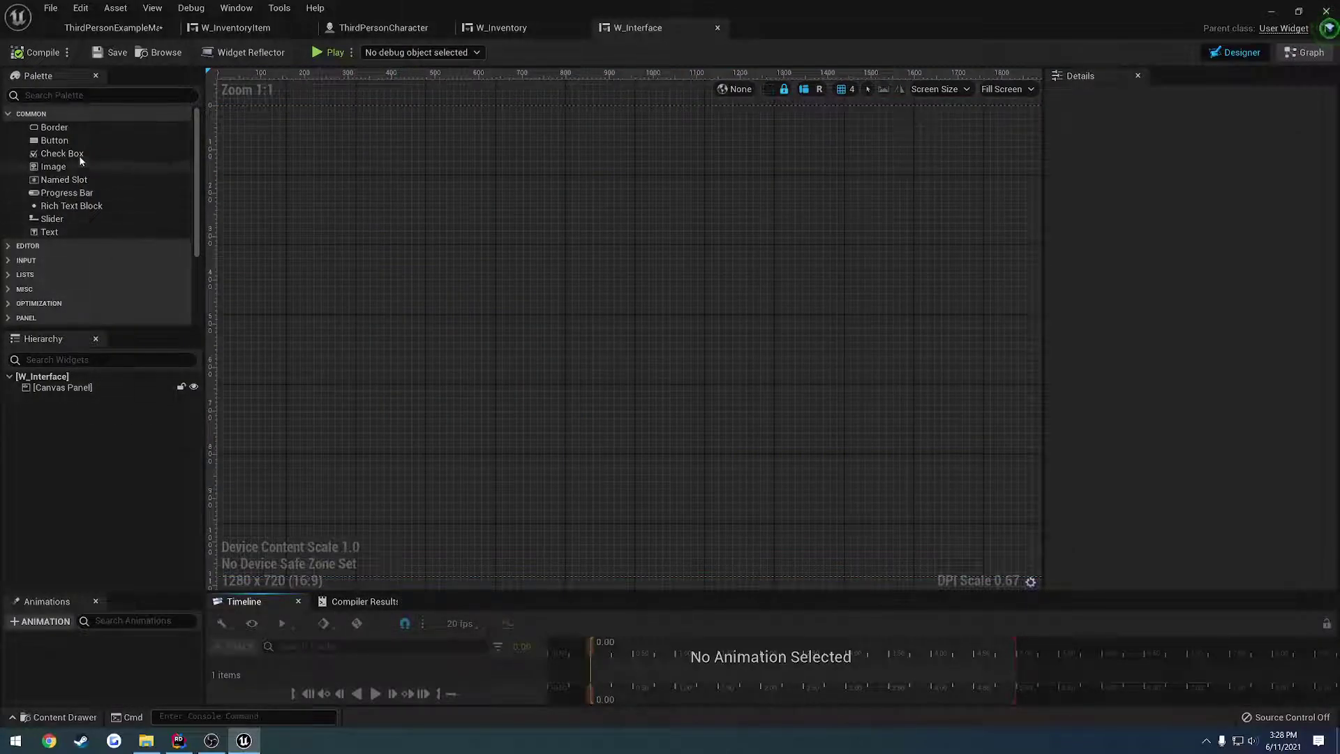
# Add a Widget Switcher from the Panel palette under the Canvas Panel
pyautogui.scroll(-4, 95, 253)
pyautogui.click(47, 253)
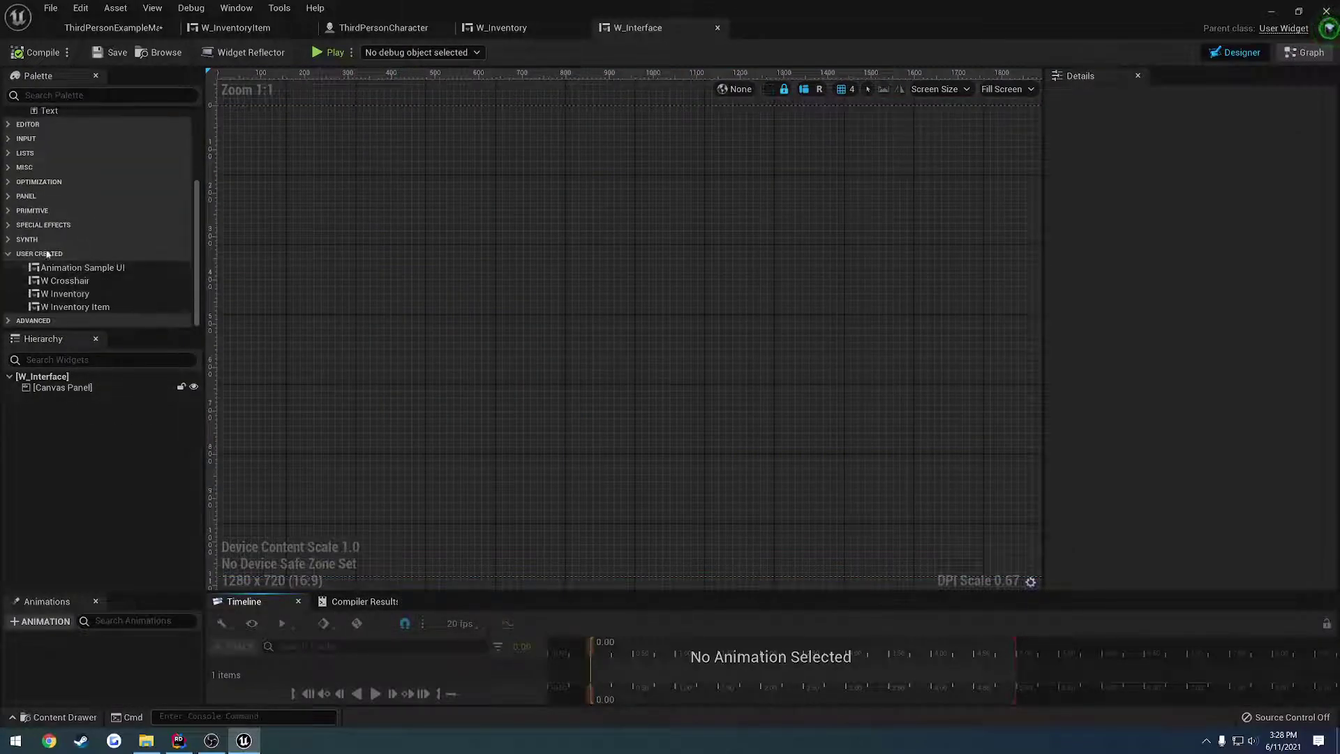
pyautogui.click(9, 196)
pyautogui.scroll(-2, 70, 251)
pyautogui.click(74, 279)
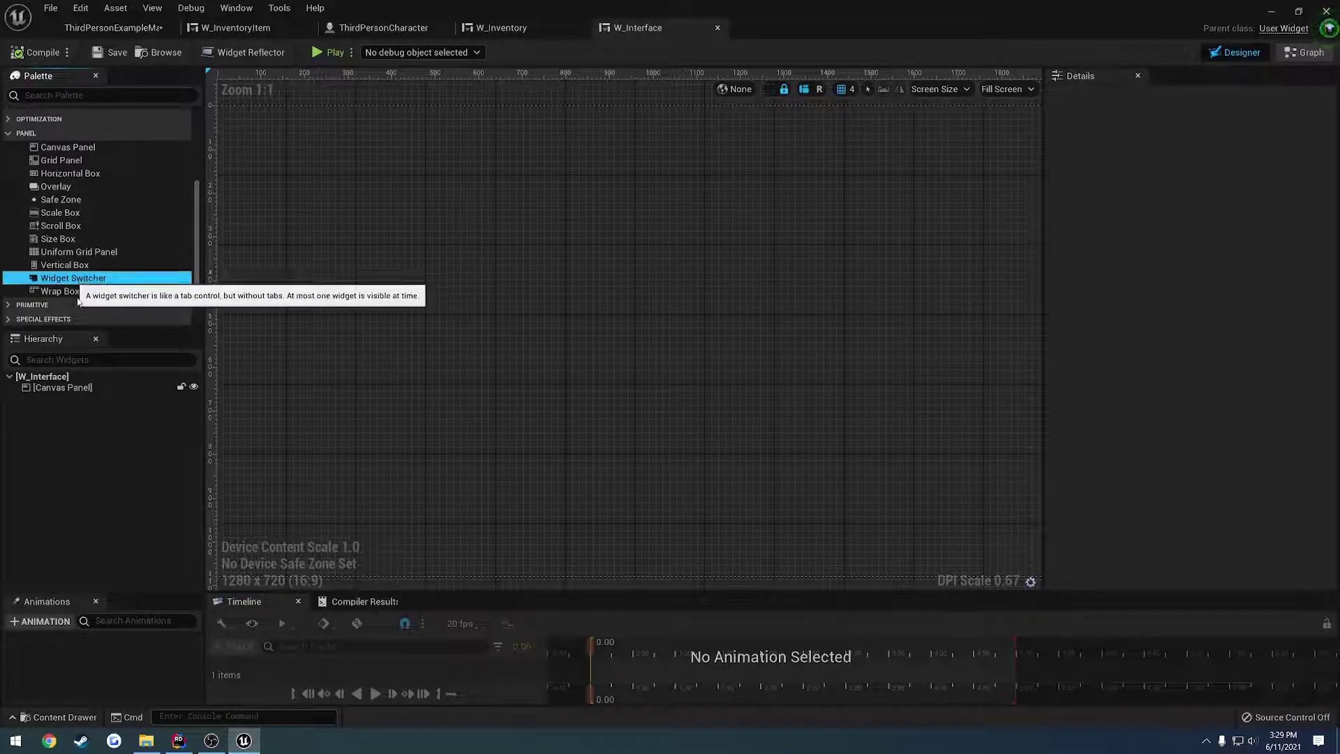
pyautogui.moveTo(82, 322); pyautogui.dragTo(72, 401)
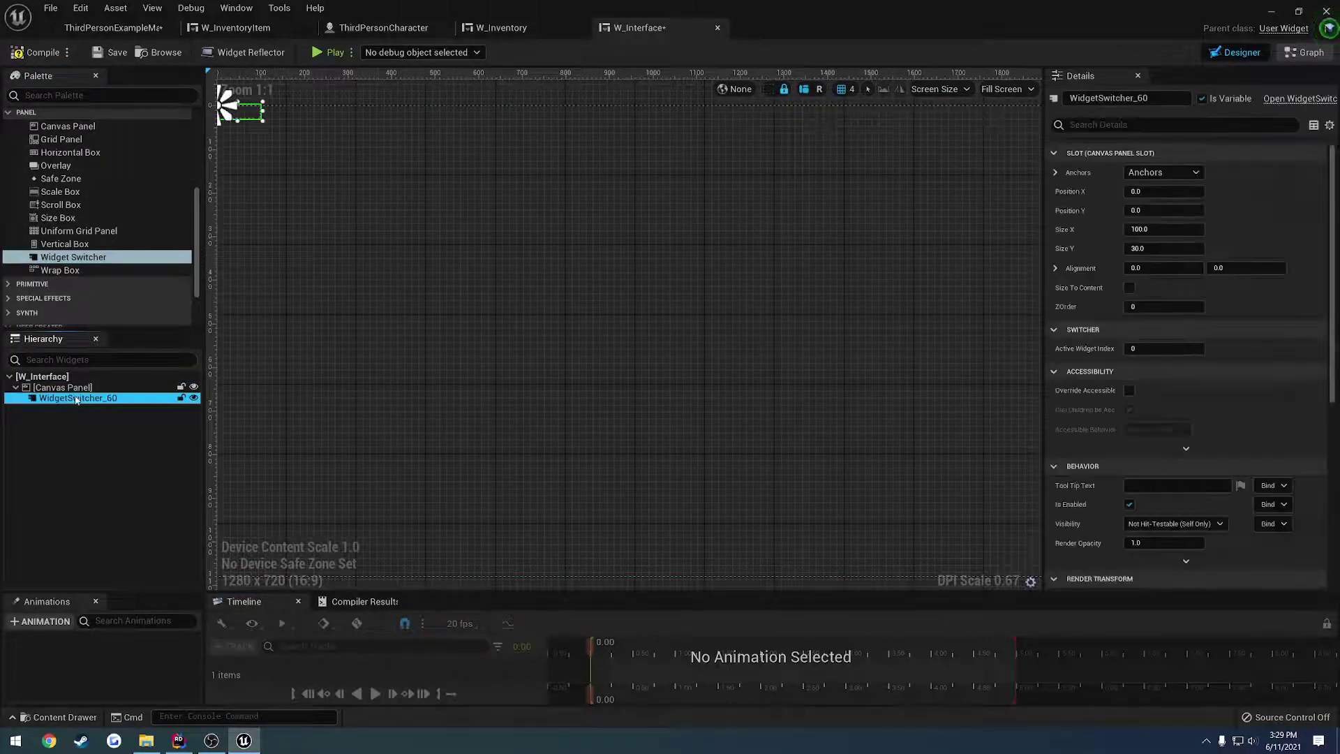
# Begin renaming the switcher, then cancel to keep its default WidgetSwitcher name
pyautogui.click(76, 399)
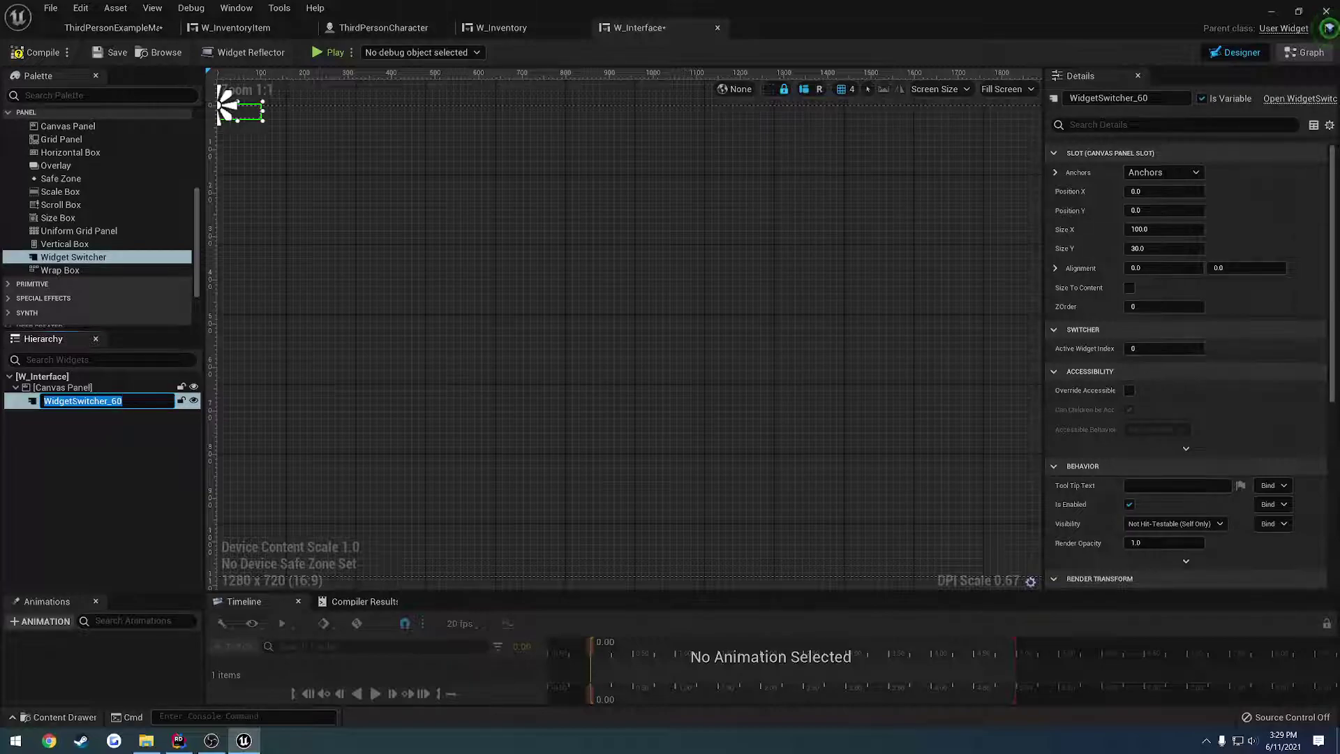
pyautogui.write('WS')
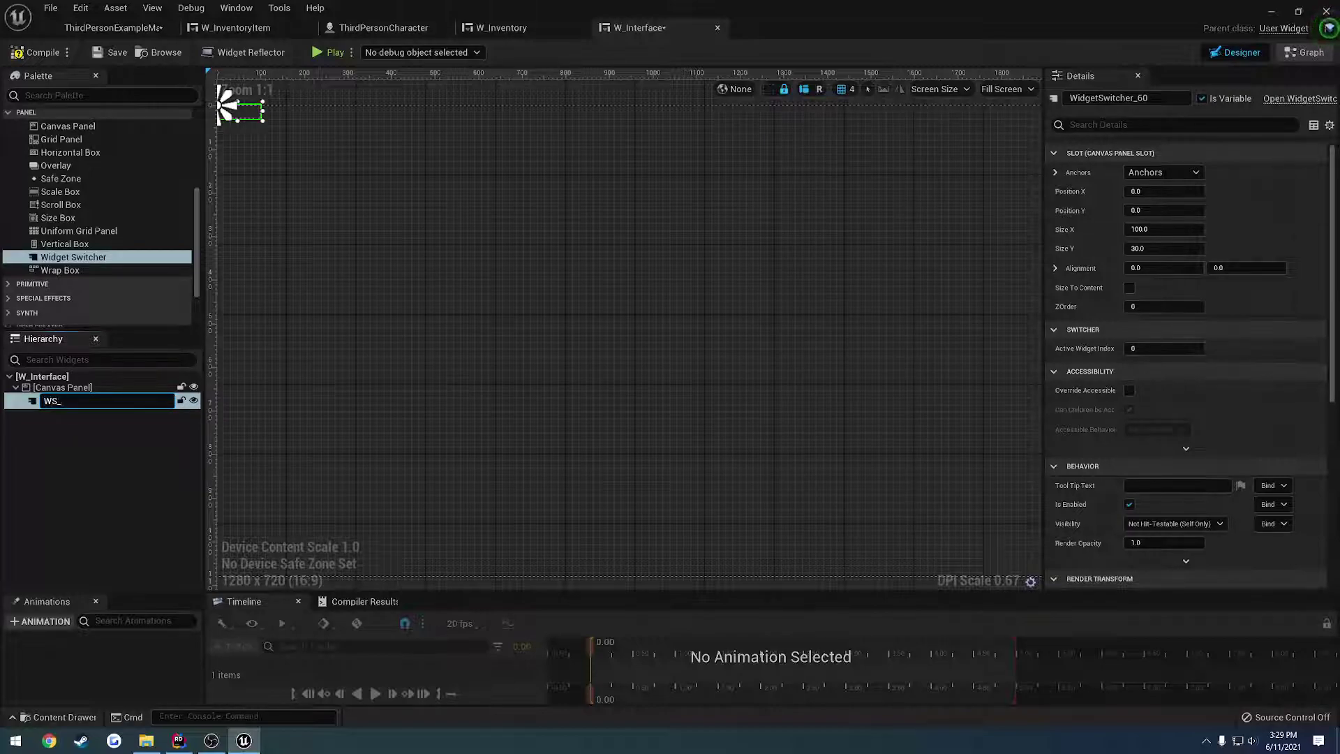
pyautogui.press('BackSpace')
pyautogui.write('idgetSwitcher_')
pyautogui.press('Escape')
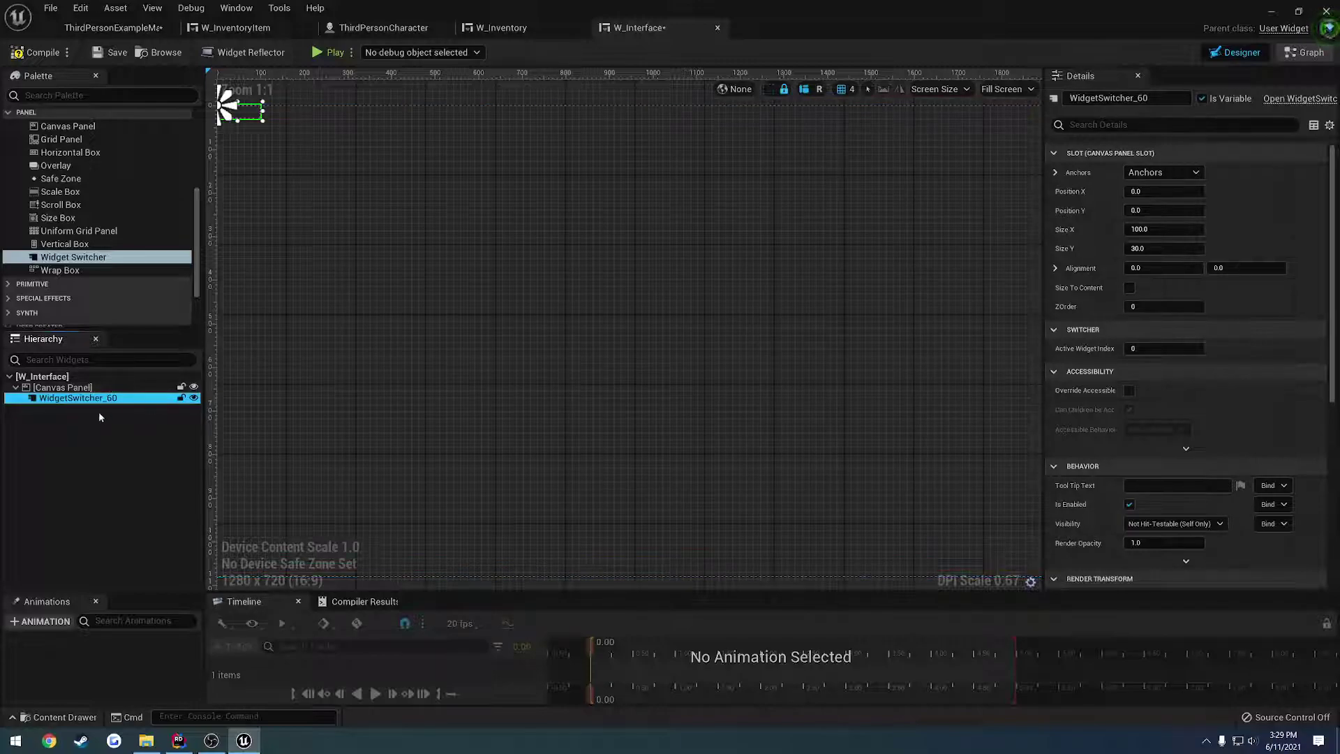
pyautogui.scroll(-2, 102, 264)
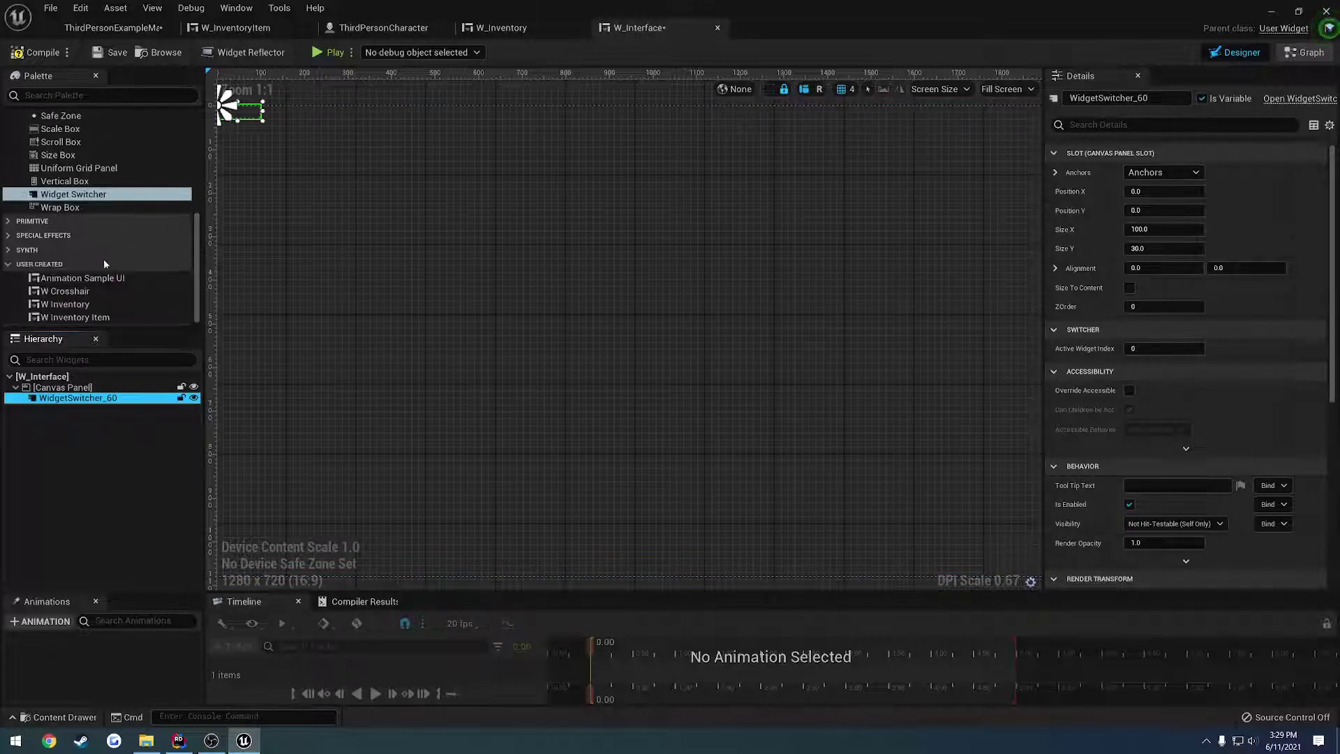
# Place W_Crosshair and W_Inventory as children of the widget switcher
pyautogui.scroll(-1, 20, 267)
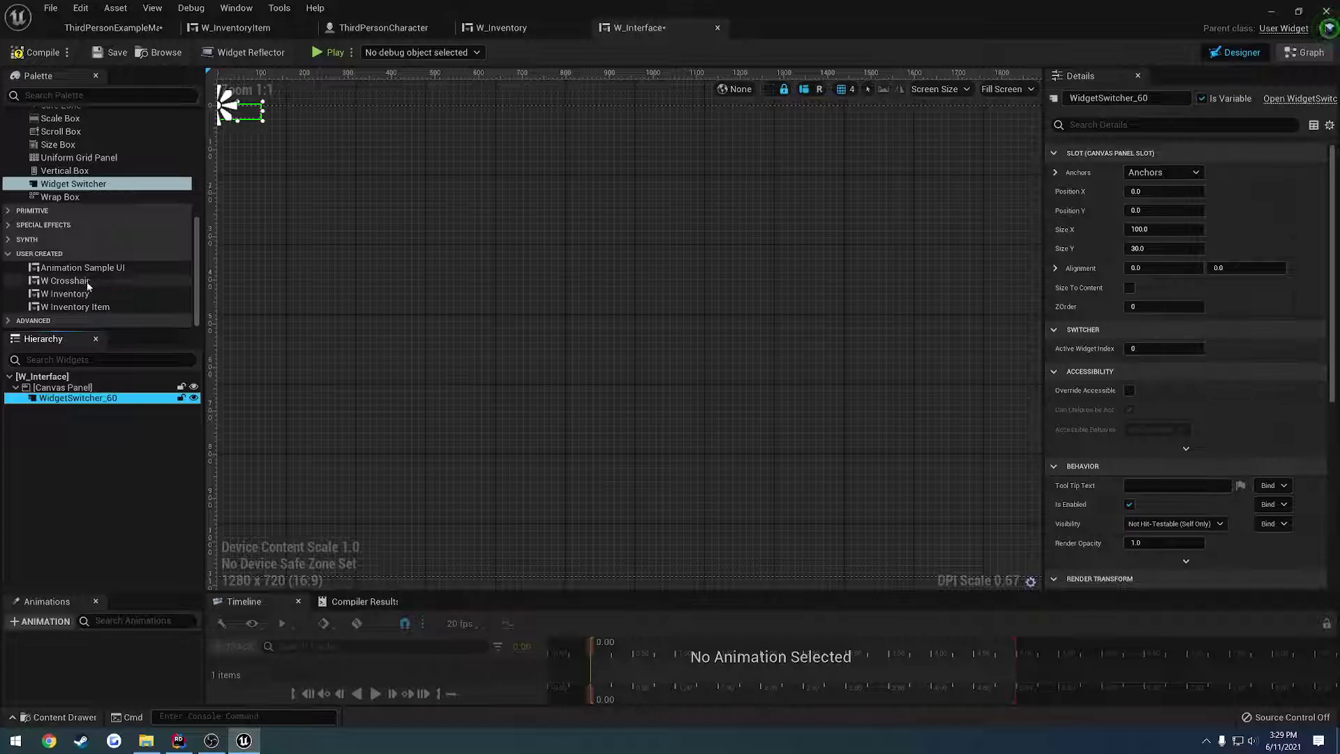
pyautogui.moveTo(65, 281); pyautogui.dragTo(74, 404)
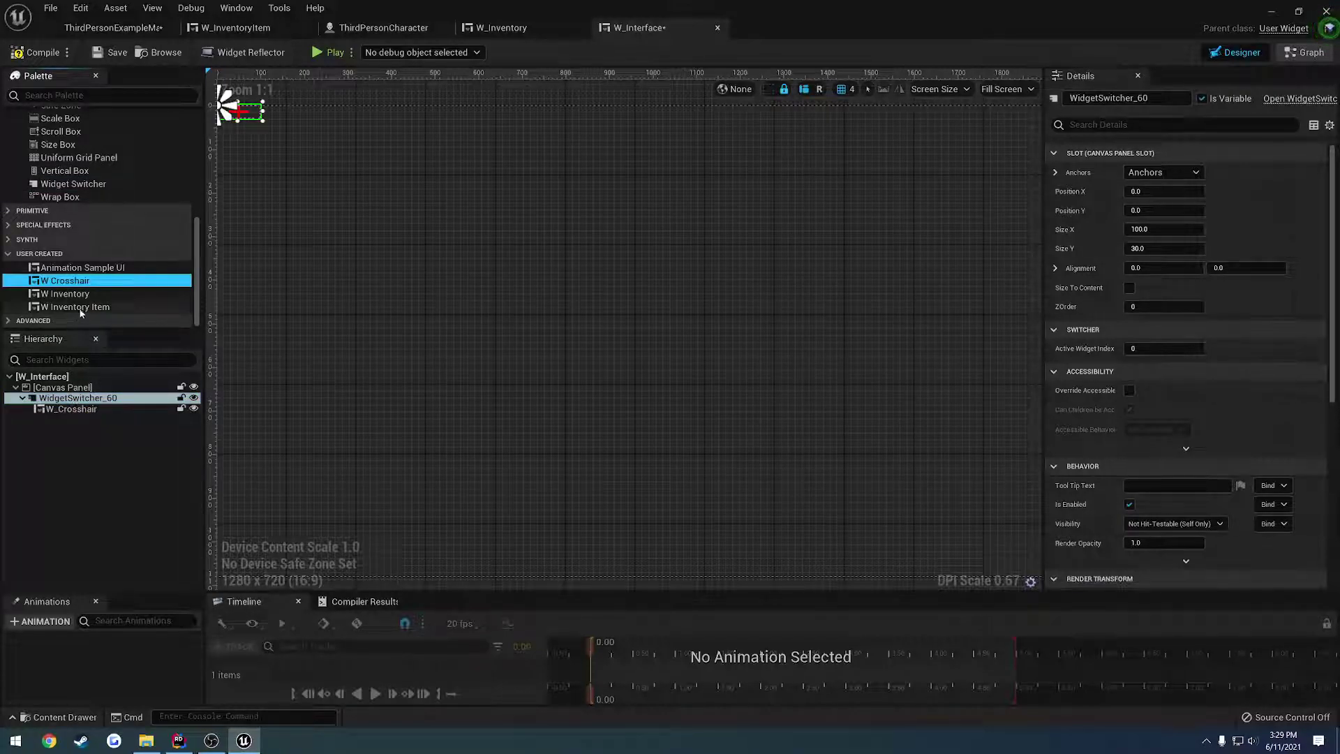
pyautogui.moveTo(81, 296); pyautogui.dragTo(75, 423)
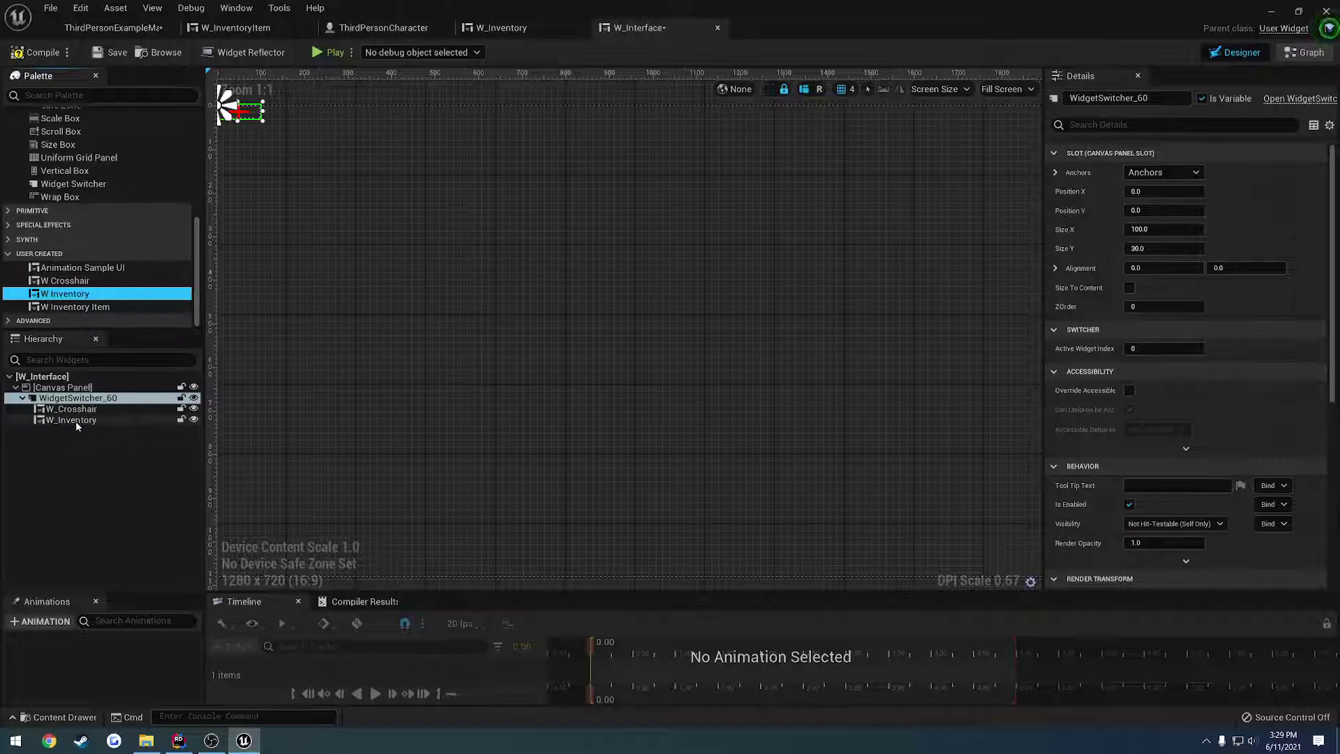
# Rename the switcher to WS_Interface, then compile and save W_Interface
pyautogui.click(1155, 99)
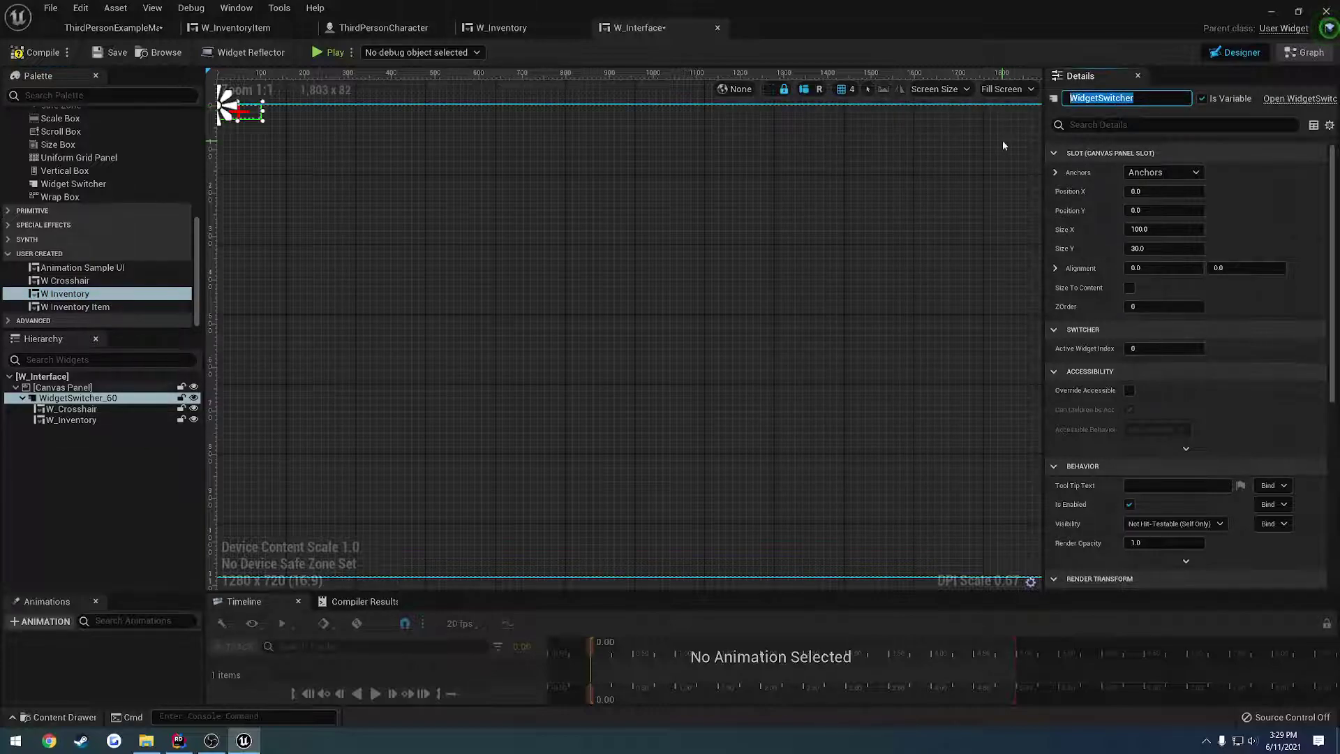
pyautogui.hotkey('ctrl', 'a')
pyautogui.write('WS_Interface')
pyautogui.press('Return')
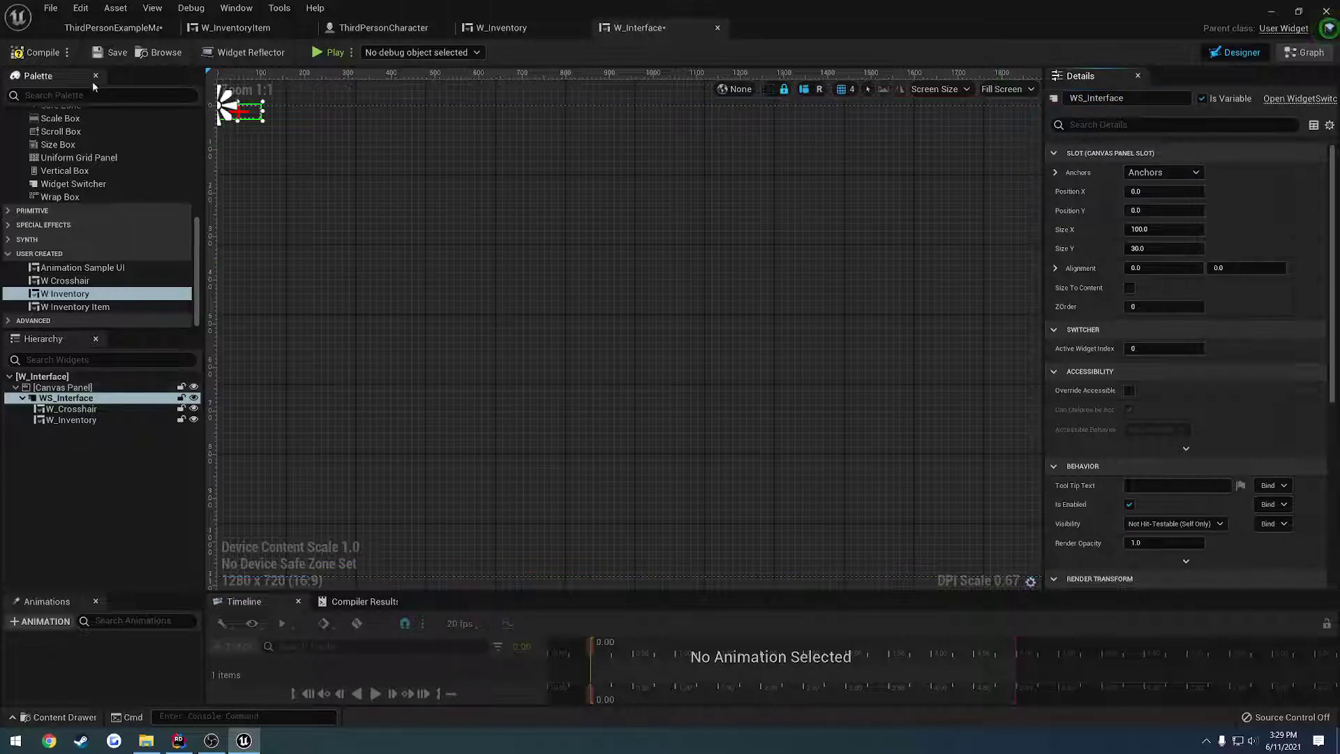
pyautogui.click(35, 52)
pyautogui.click(110, 52)
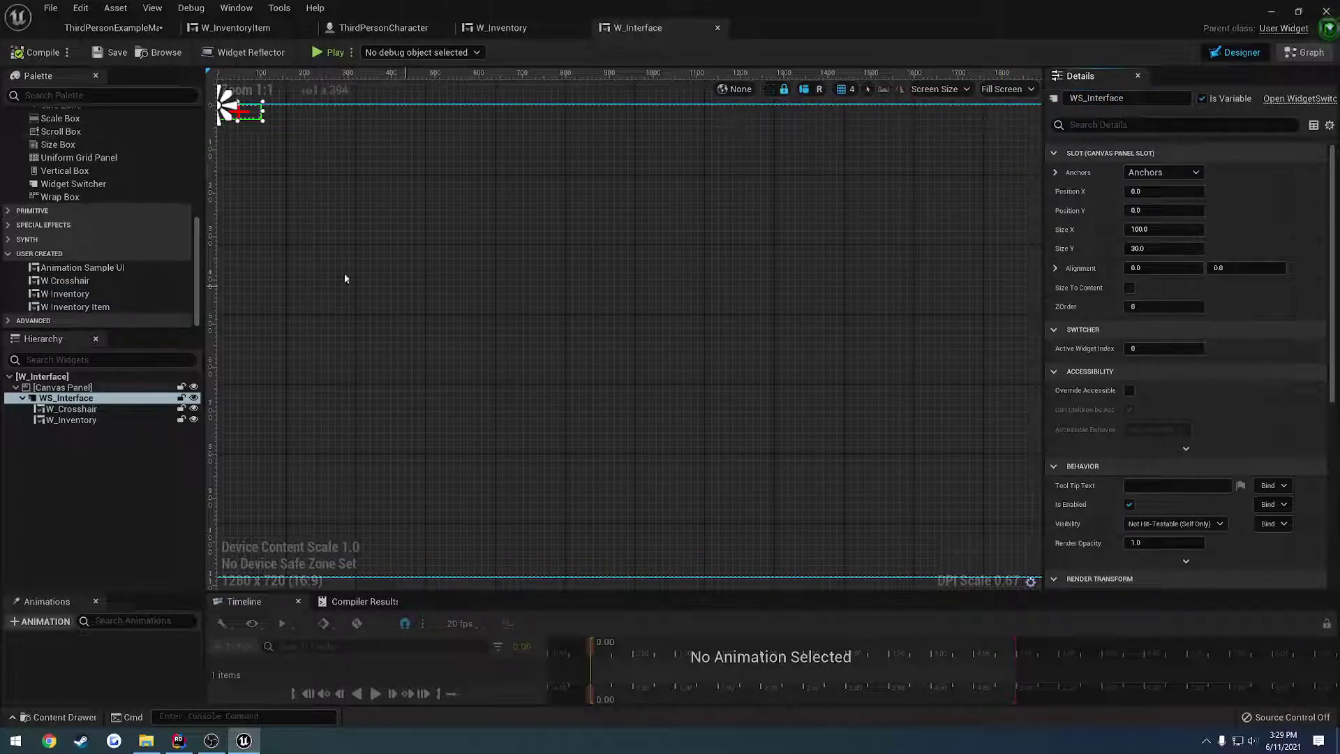
# Inspect the W_Crosshair and W_Inventory children, then reselect WS_Interface
pyautogui.click(87, 412)
pyautogui.click(83, 421)
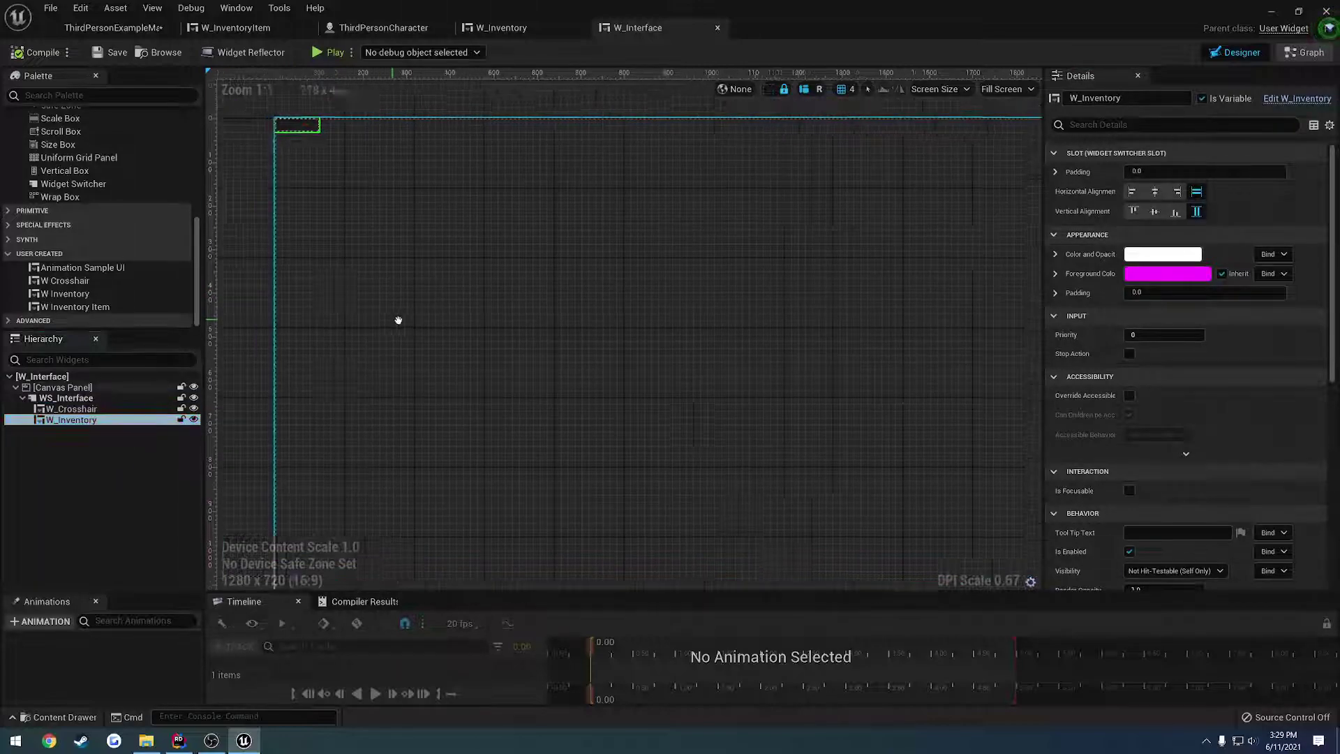
pyautogui.click(78, 410)
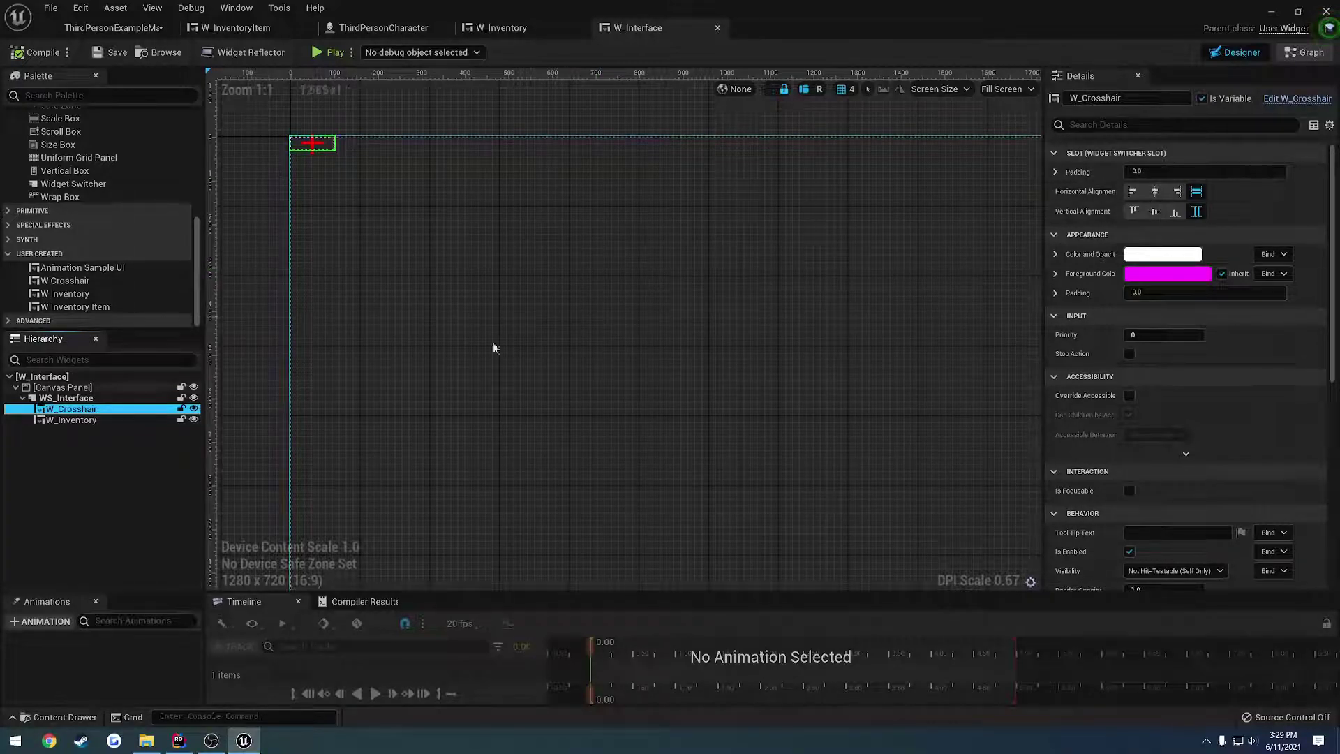
pyautogui.click(119, 399)
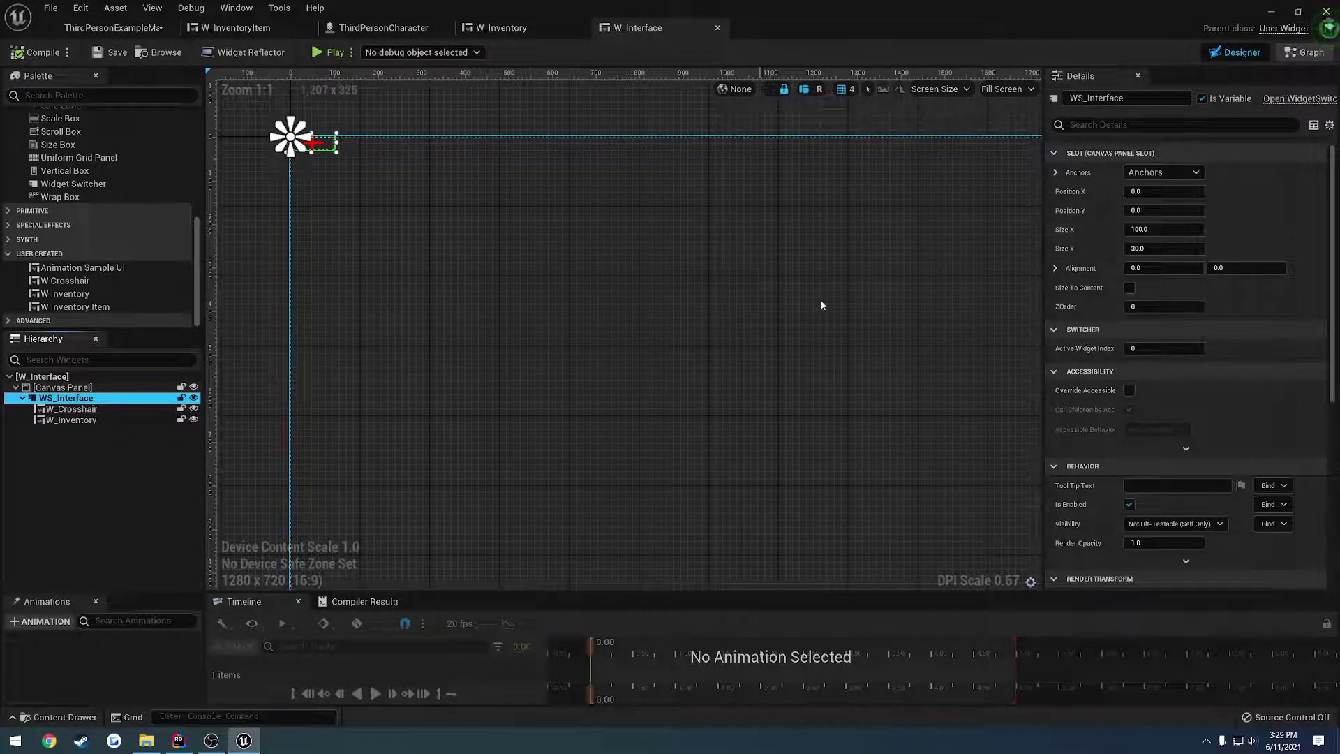
pyautogui.scroll(-1, 437, 264)
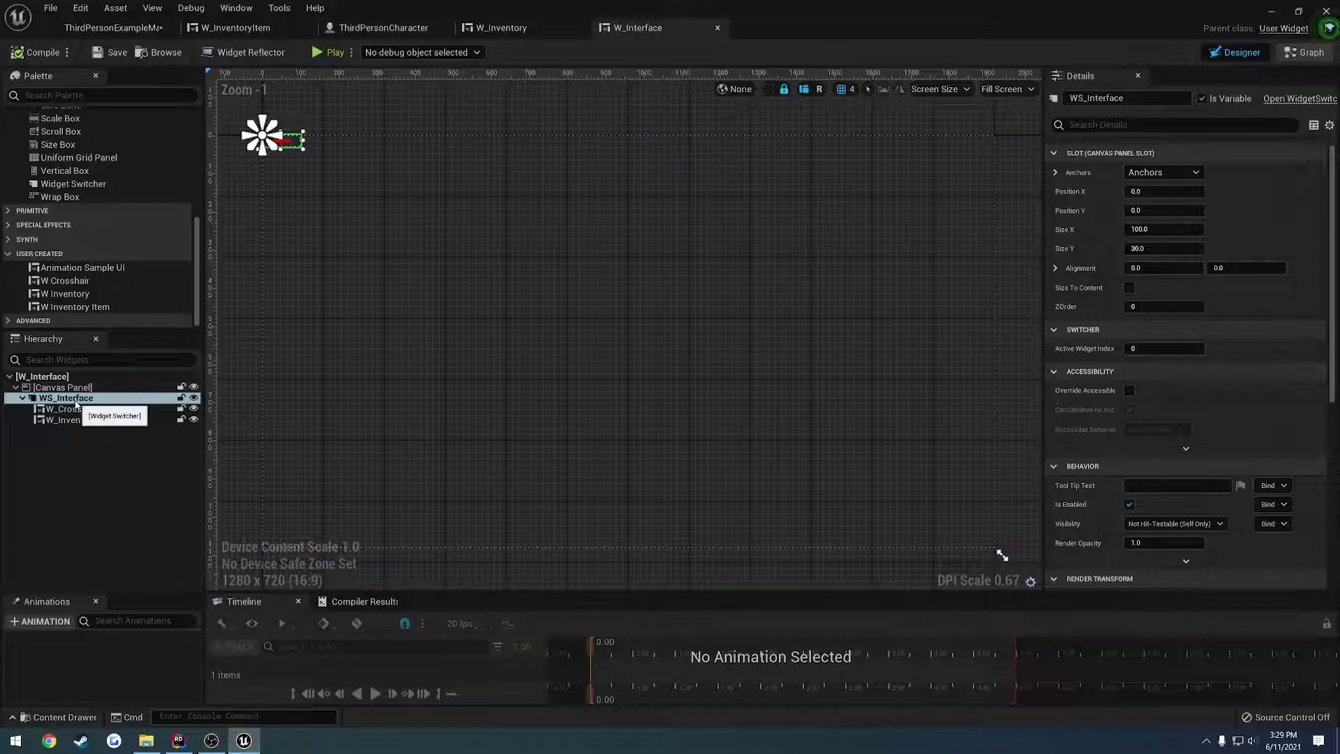
# Anchor WS_Interface to full-screen stretch with right and bottom offsets of 0
pyautogui.click(1163, 172)
pyautogui.click(1281, 342)
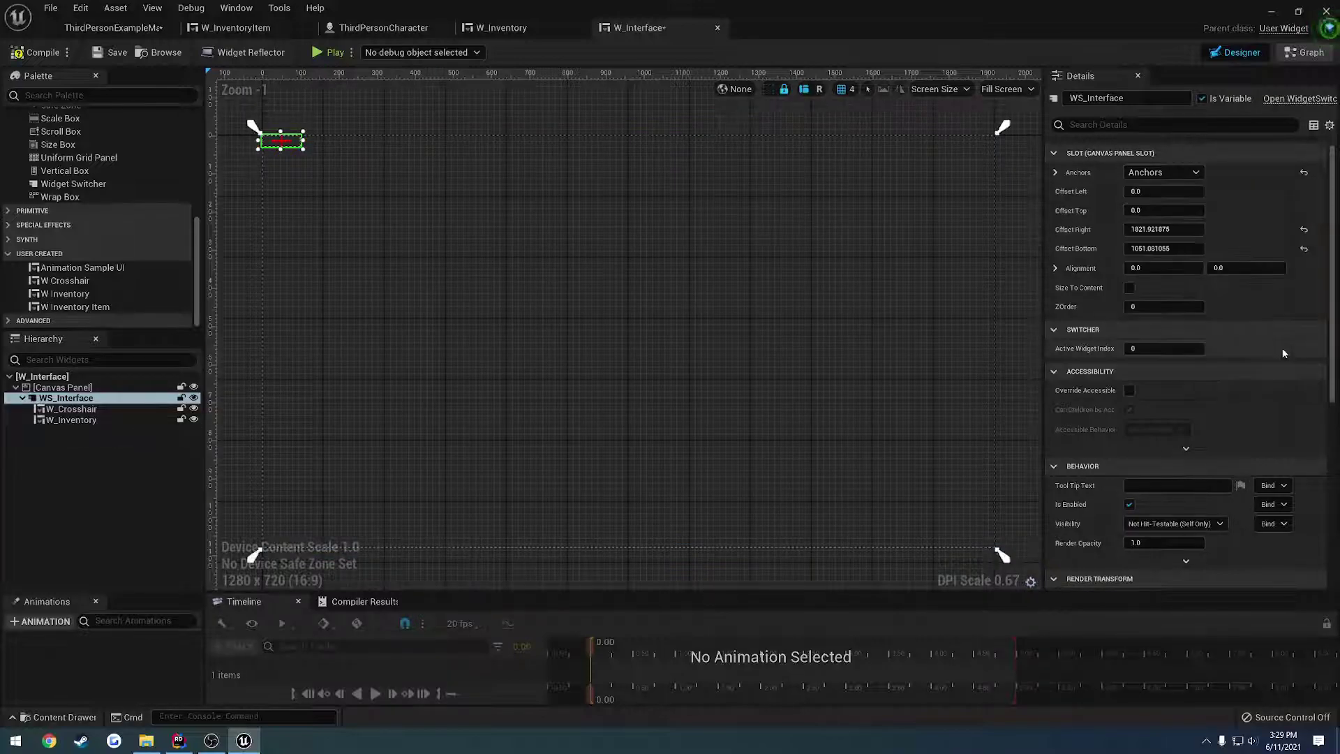
pyautogui.click(1164, 229)
pyautogui.write('0')
pyautogui.press('Tab')
pyautogui.write('0')
pyautogui.press('Return')
pyautogui.moveTo(755, 435); pyautogui.dragTo(661, 356)
pyautogui.hotkey('ctrl', 'z')
# Switch between the crosshair and inventory children to preview each on the canvas
pyautogui.click(110, 410)
pyautogui.click(104, 419)
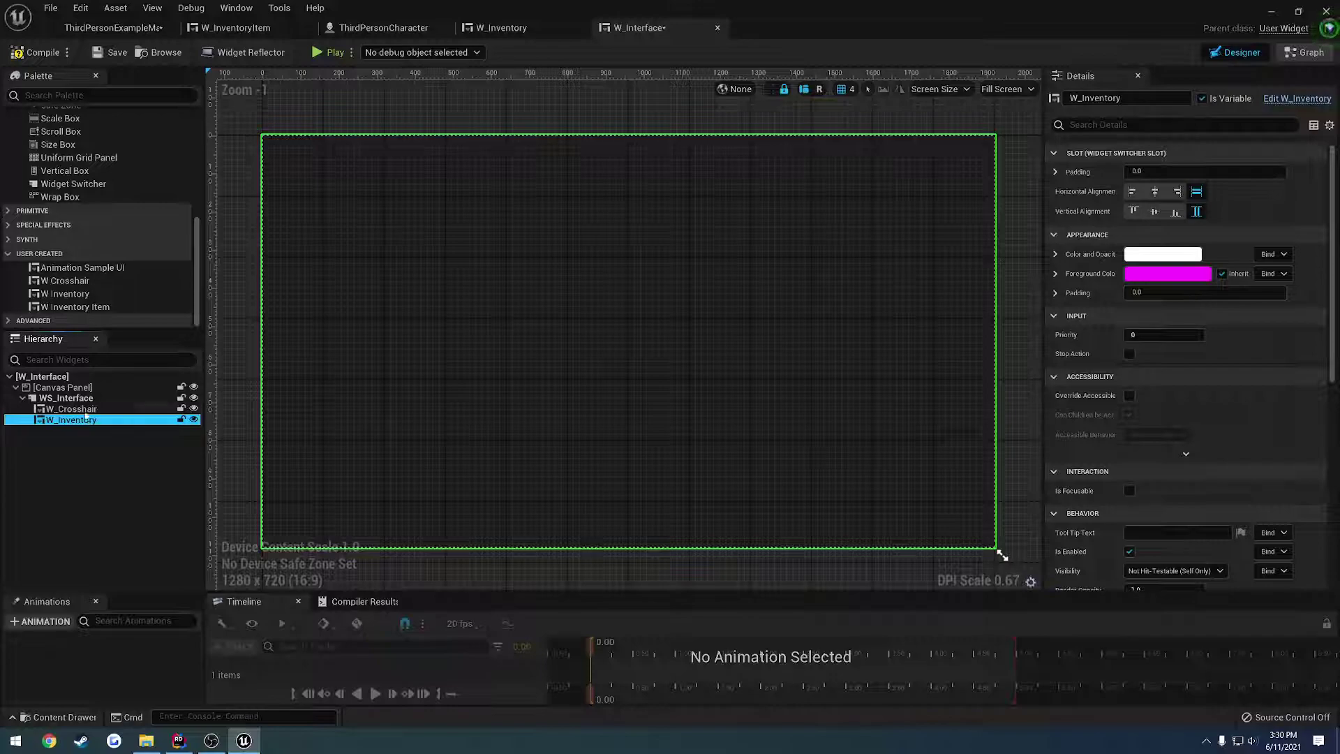
pyautogui.click(85, 410)
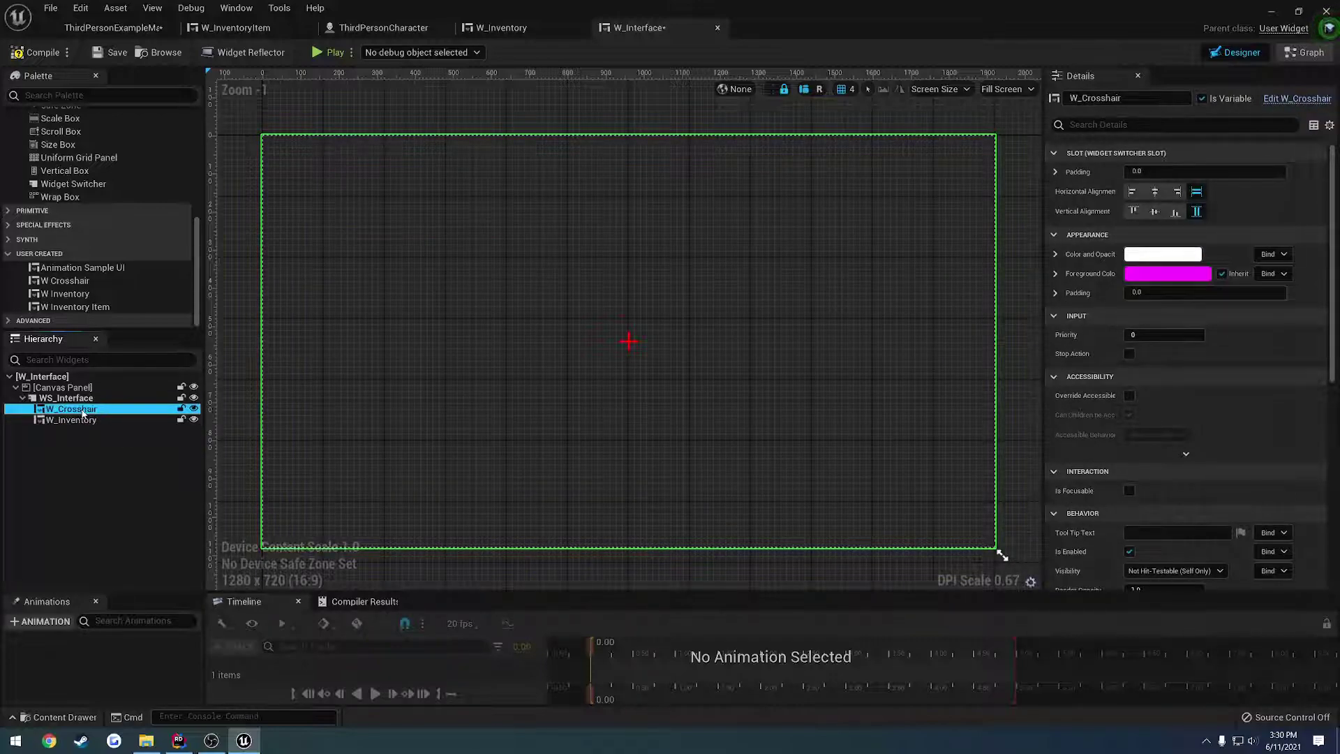
pyautogui.click(90, 423)
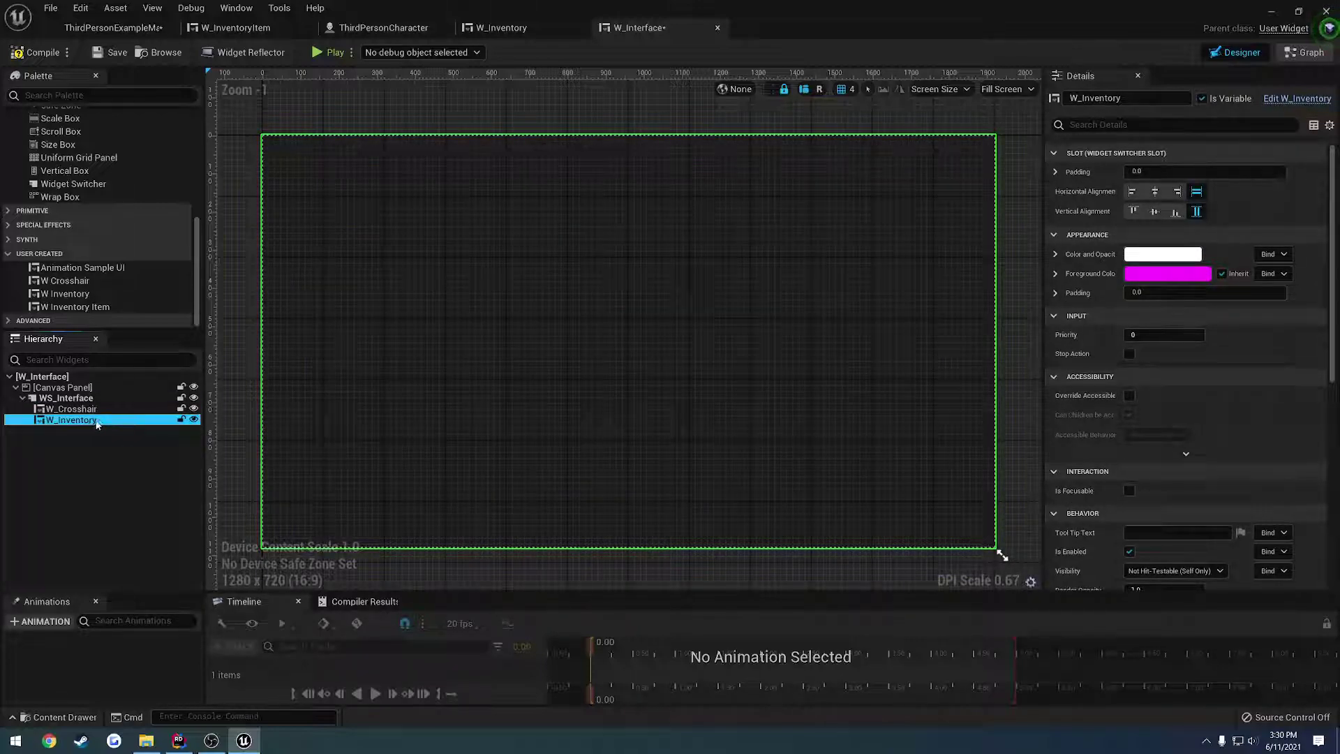
pyautogui.click(70, 409)
pyautogui.click(79, 420)
pyautogui.press('Up')
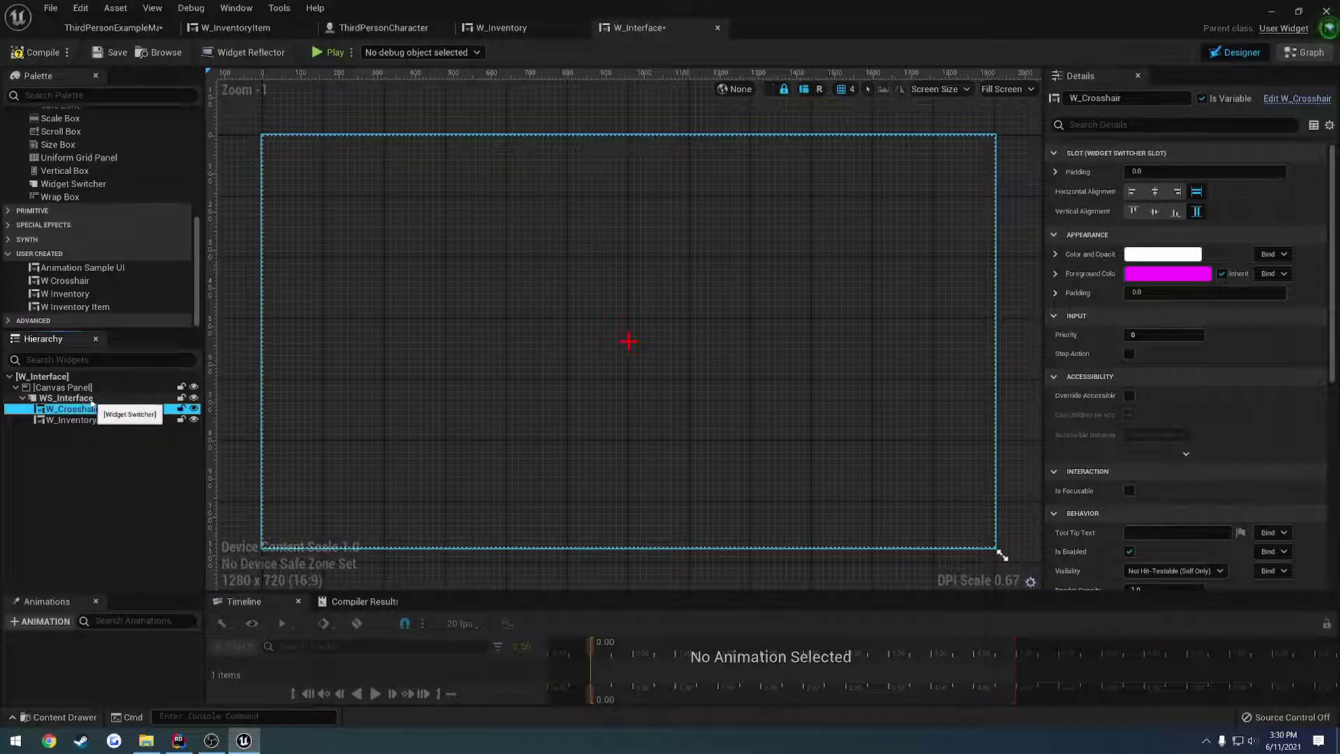
pyautogui.click(73, 421)
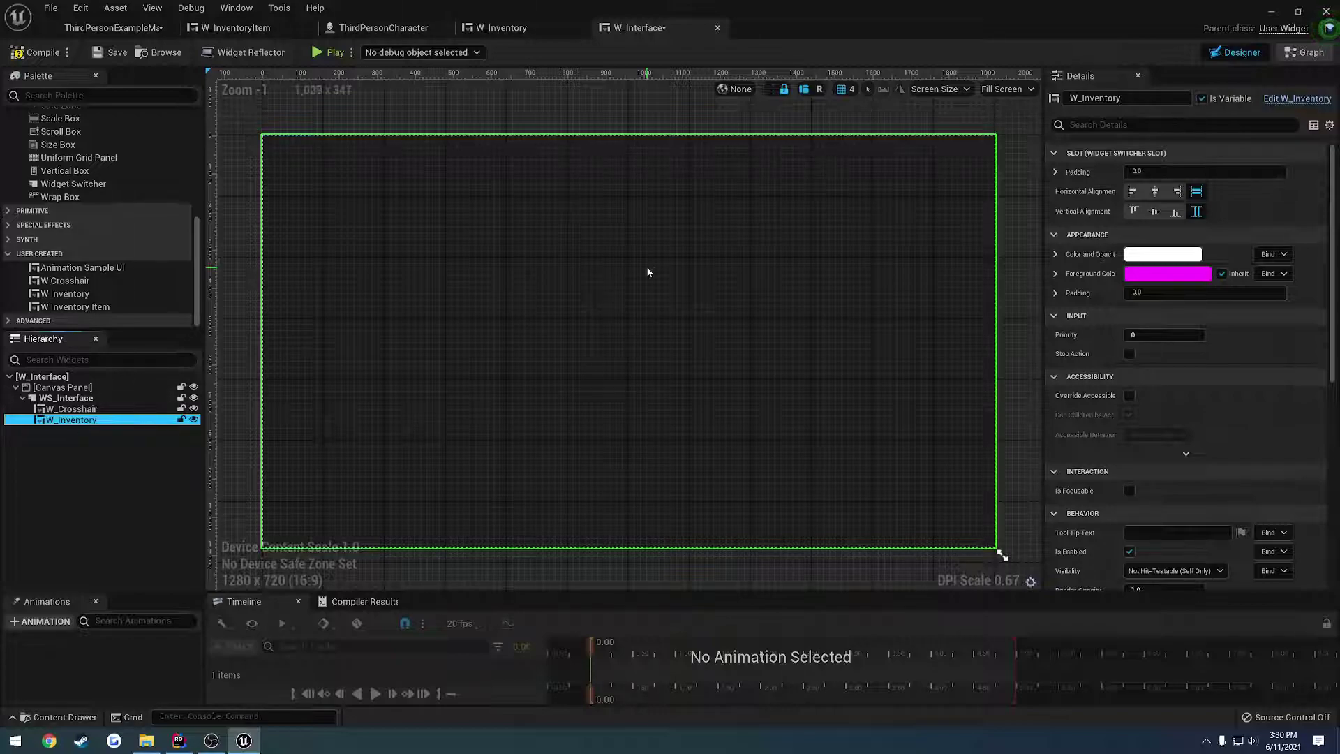
# Look over W_Inventory's designer layout and return to W_Interface
pyautogui.doubleClick(557, 194)
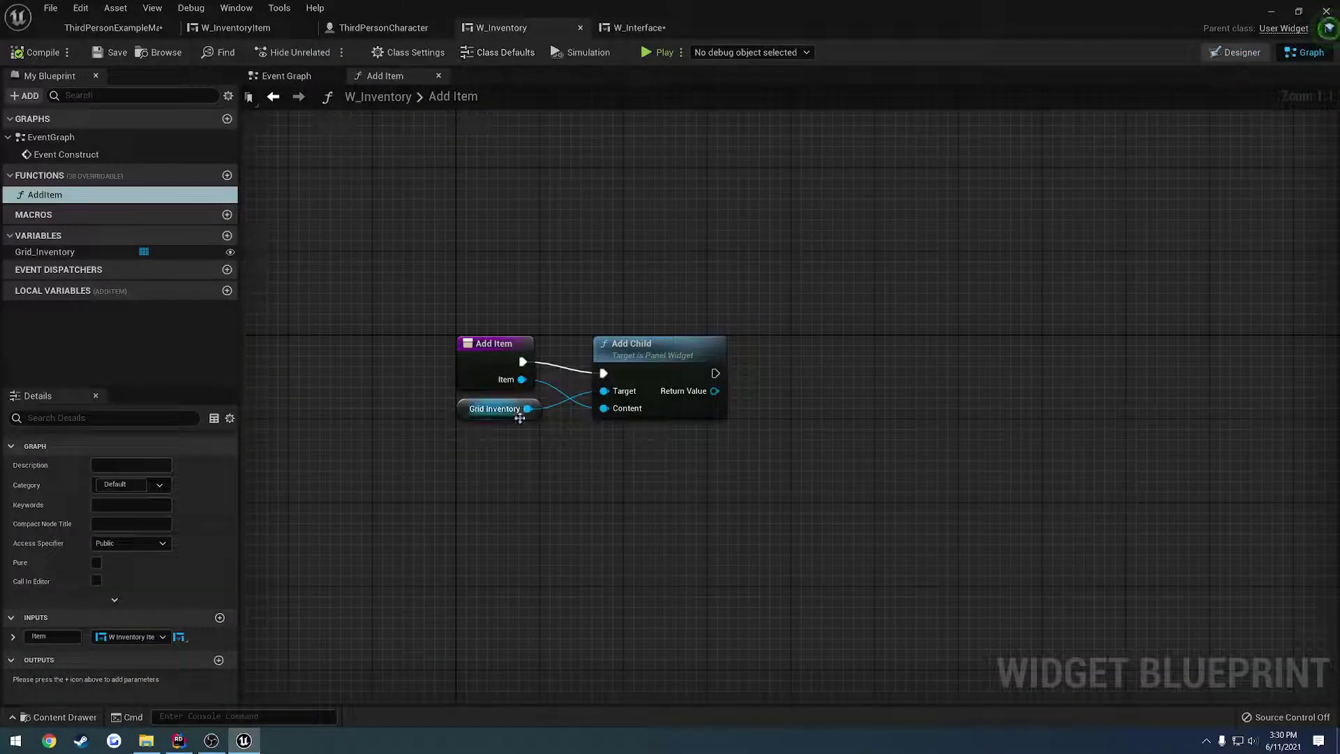
pyautogui.click(1232, 52)
pyautogui.scroll(-3, 698, 391)
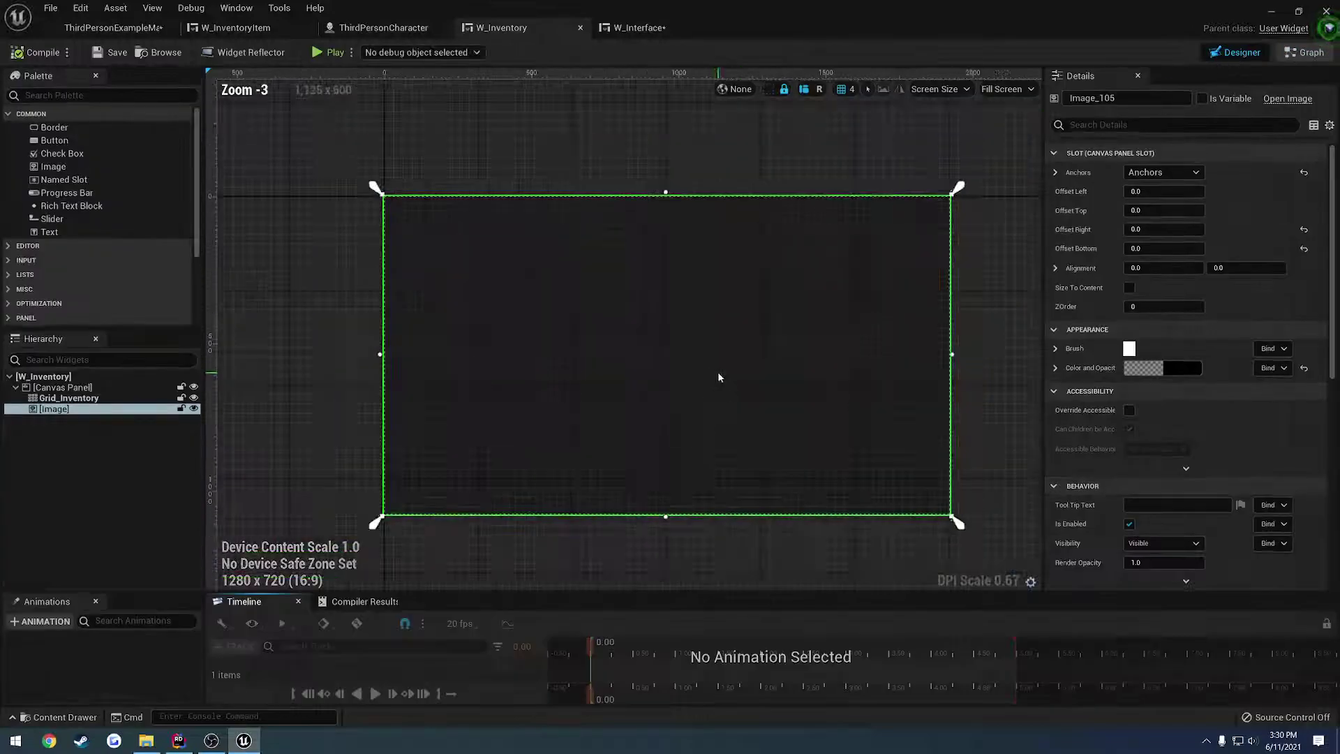
pyautogui.click(632, 28)
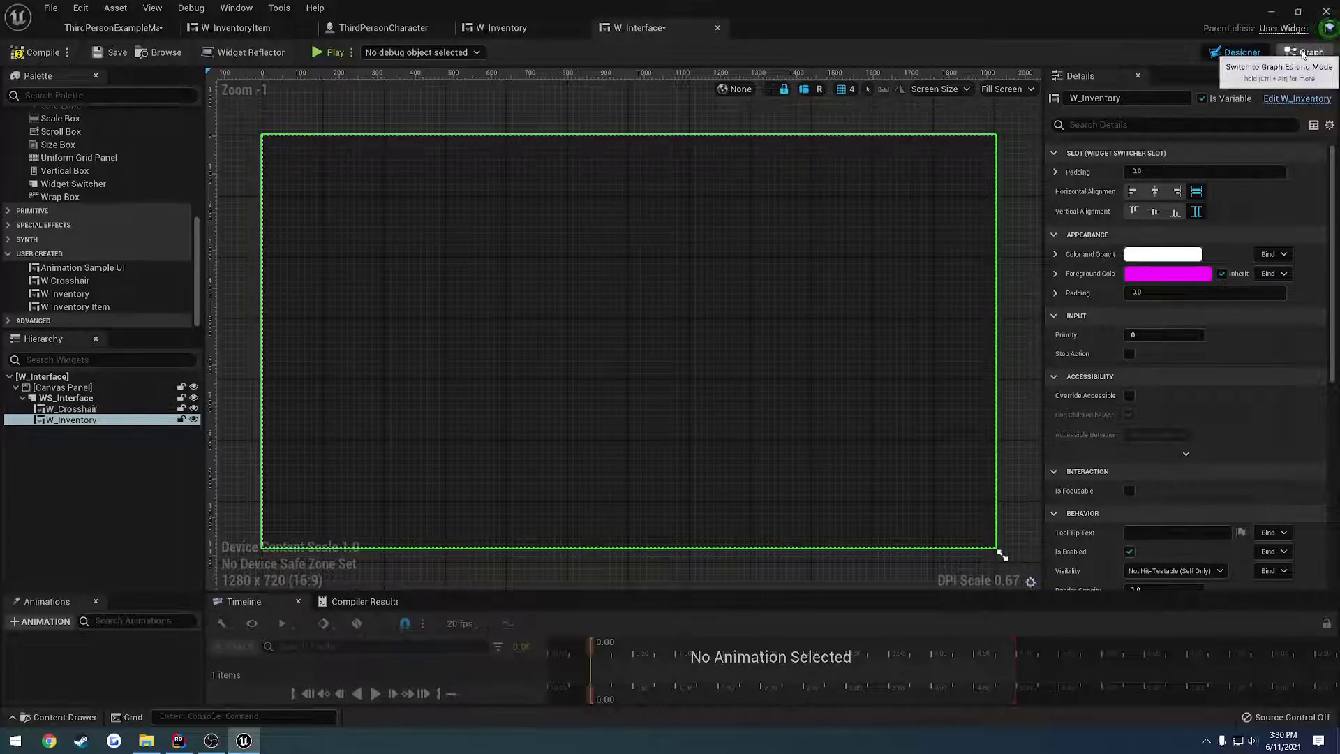
# In W_Interface's event graph, add a W_Inventory getter and an Add Item node
pyautogui.click(1304, 52)
pyautogui.moveTo(735, 365); pyautogui.dragTo(517, 299, button='right')
pyautogui.moveTo(46, 282); pyautogui.dragTo(722, 536)
pyautogui.click(632, 577)
pyautogui.write('additem')
pyautogui.press('Return')
# Undo the W_Inventory and Add Item nodes, then save W_Interface
pyautogui.click(791, 624)
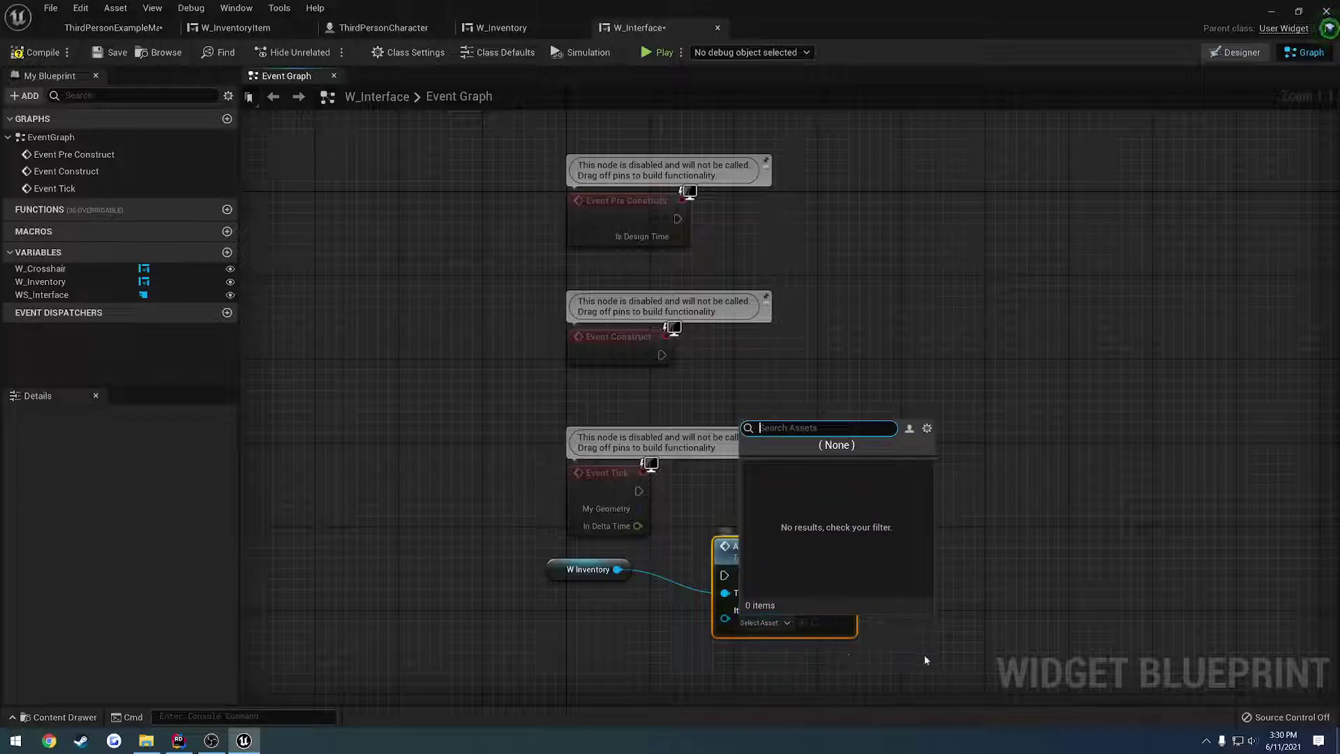
pyautogui.press('Escape')
pyautogui.hotkey('ctrl', 'z')
pyautogui.hotkey('ctrl', 'z')
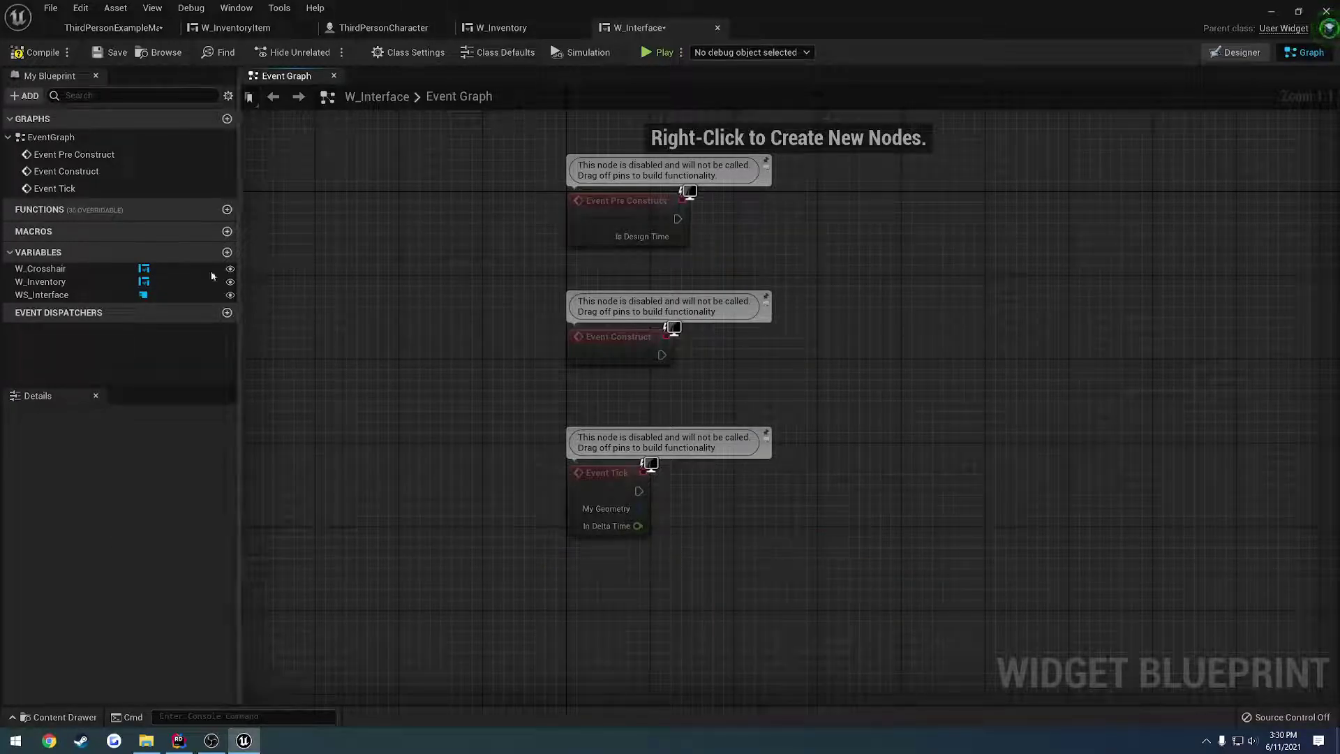
pyautogui.click(111, 52)
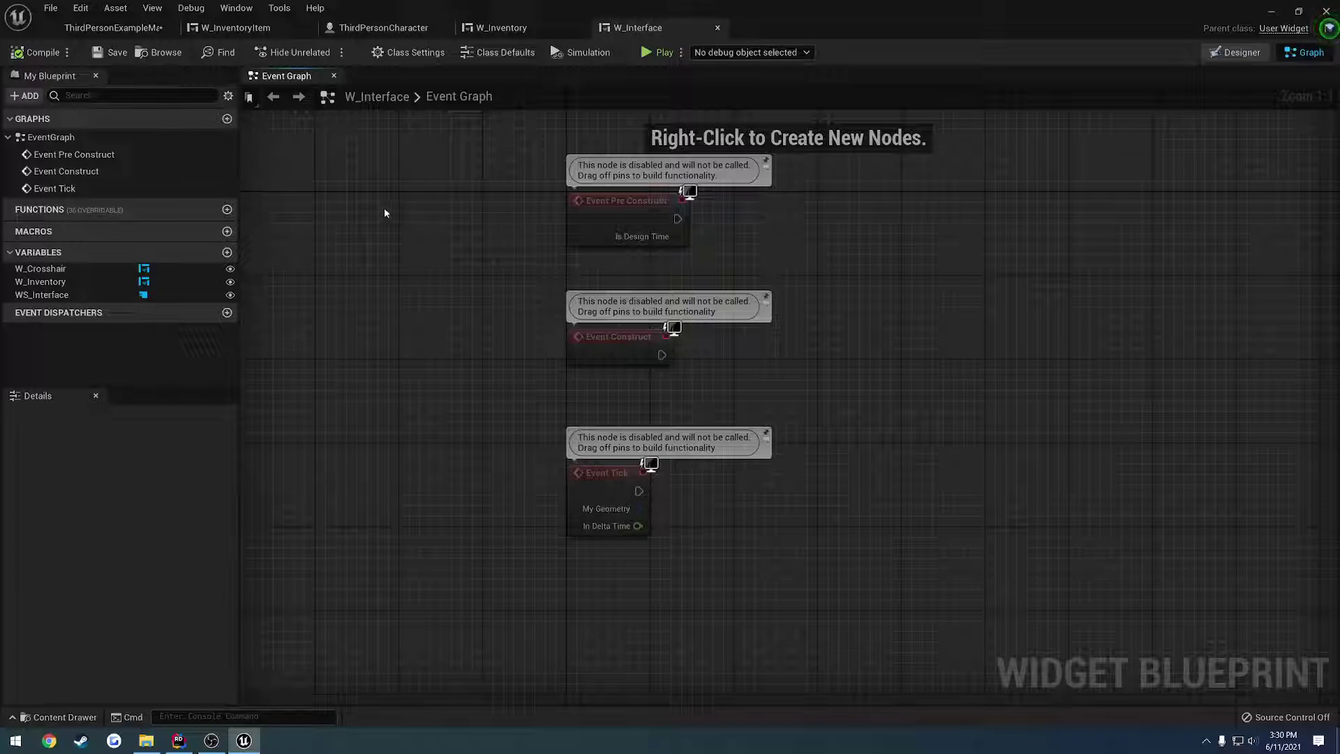
# Delete Event Tick and Event Pre Construct, leaving only Event Construct
pyautogui.moveTo(433, 225); pyautogui.dragTo(371, 205, button='right')
pyautogui.moveTo(627, 536); pyautogui.dragTo(580, 502)
pyautogui.press('Delete')
pyautogui.moveTo(634, 353); pyautogui.dragTo(571, 437, button='right')
pyautogui.moveTo(580, 335); pyautogui.dragTo(389, 208)
pyautogui.press('Delete')
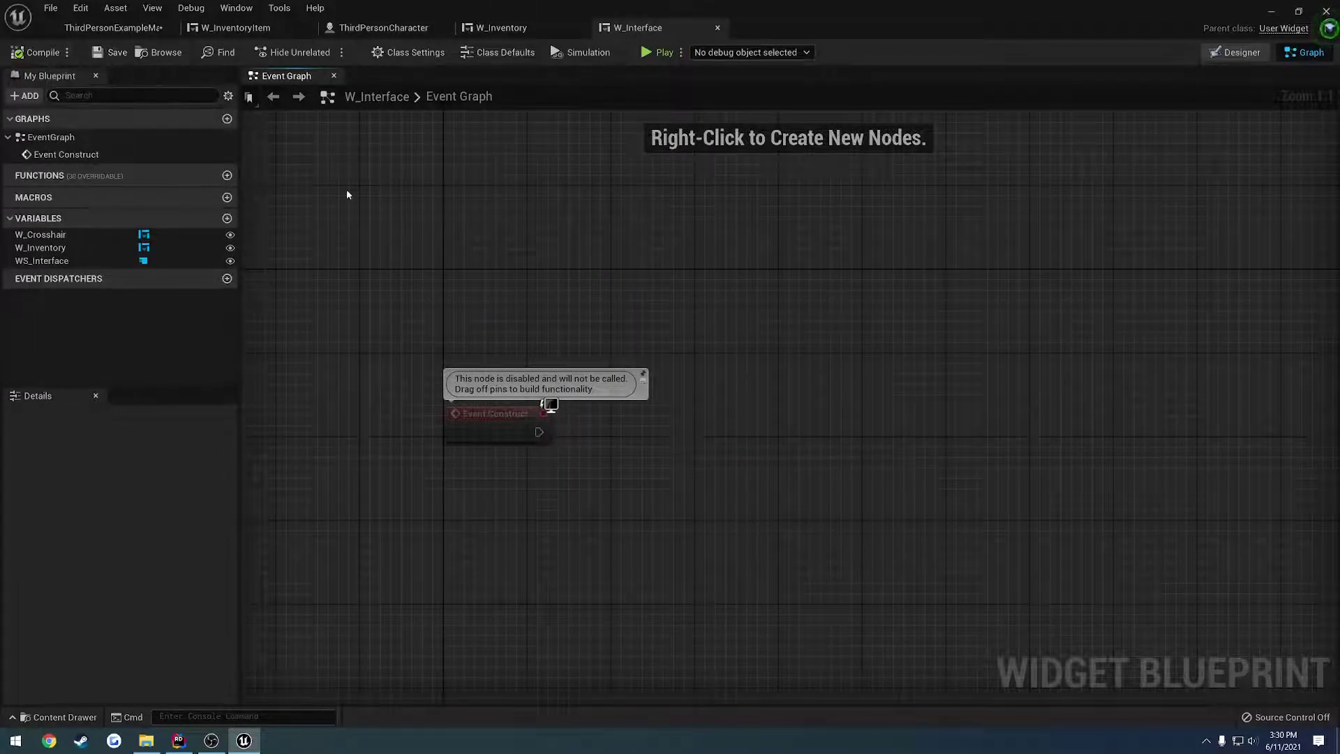
# Delete W_Inventory from W_Interface's switcher, then restore it with undo
pyautogui.click(509, 29)
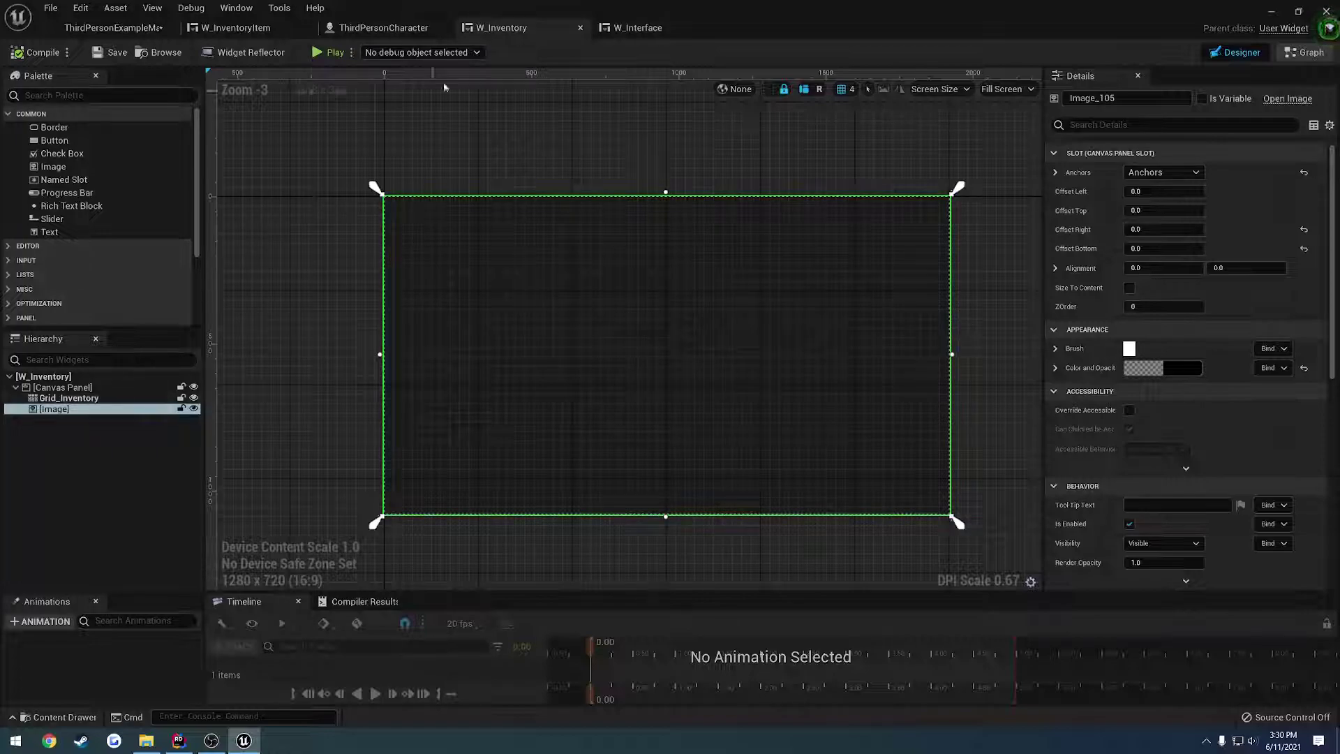
pyautogui.click(637, 28)
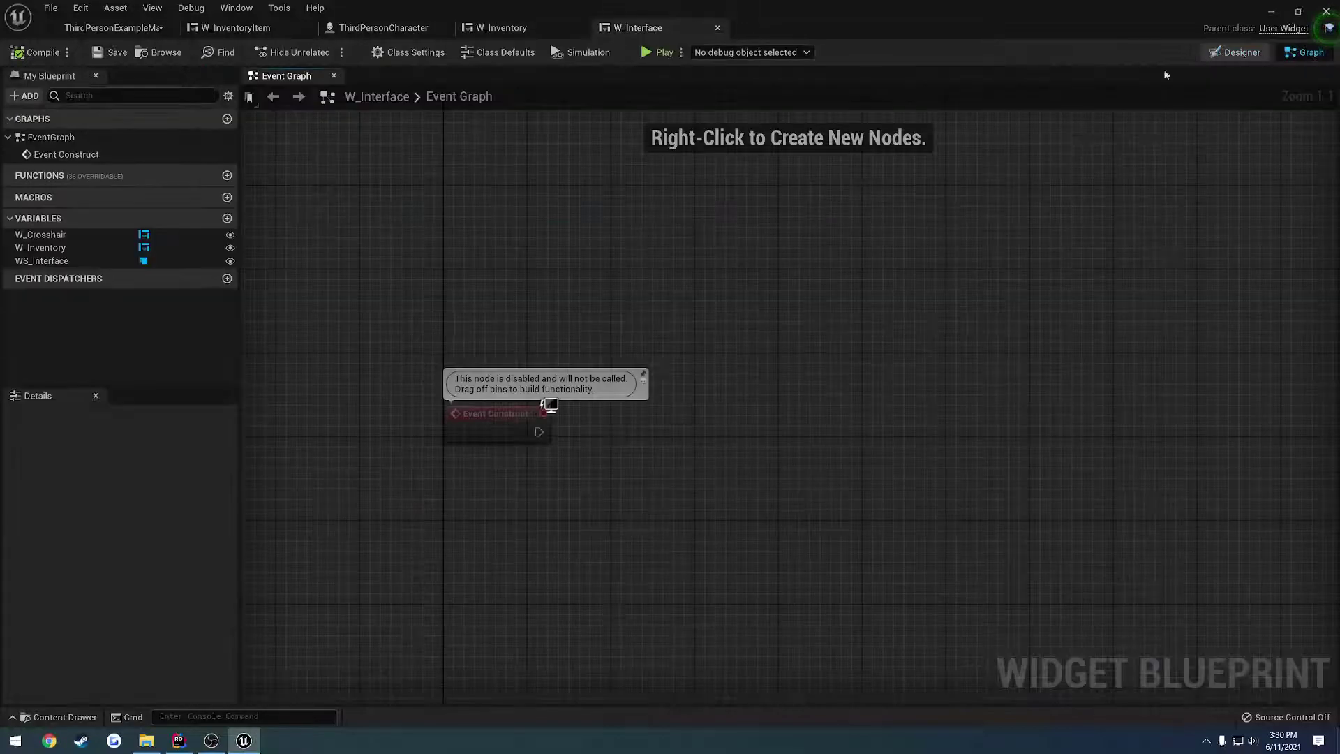
pyautogui.click(1237, 51)
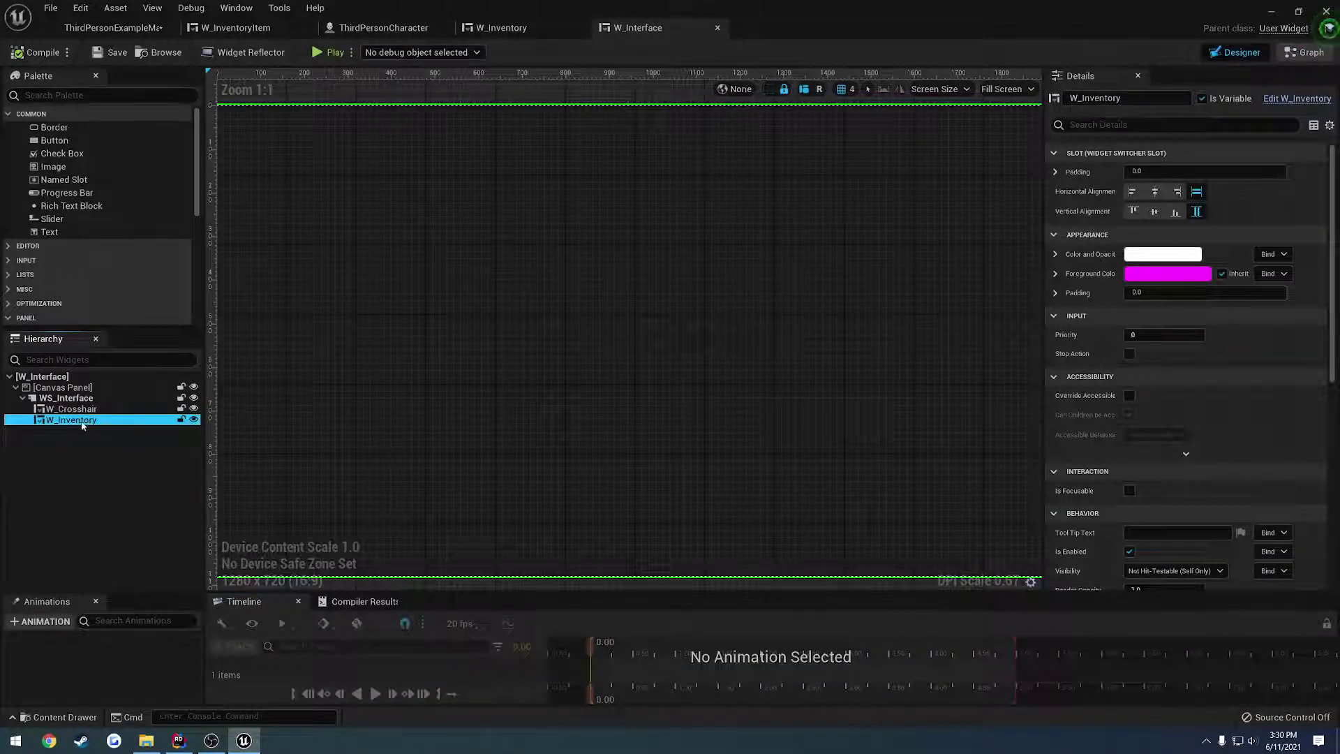
pyautogui.press('Delete')
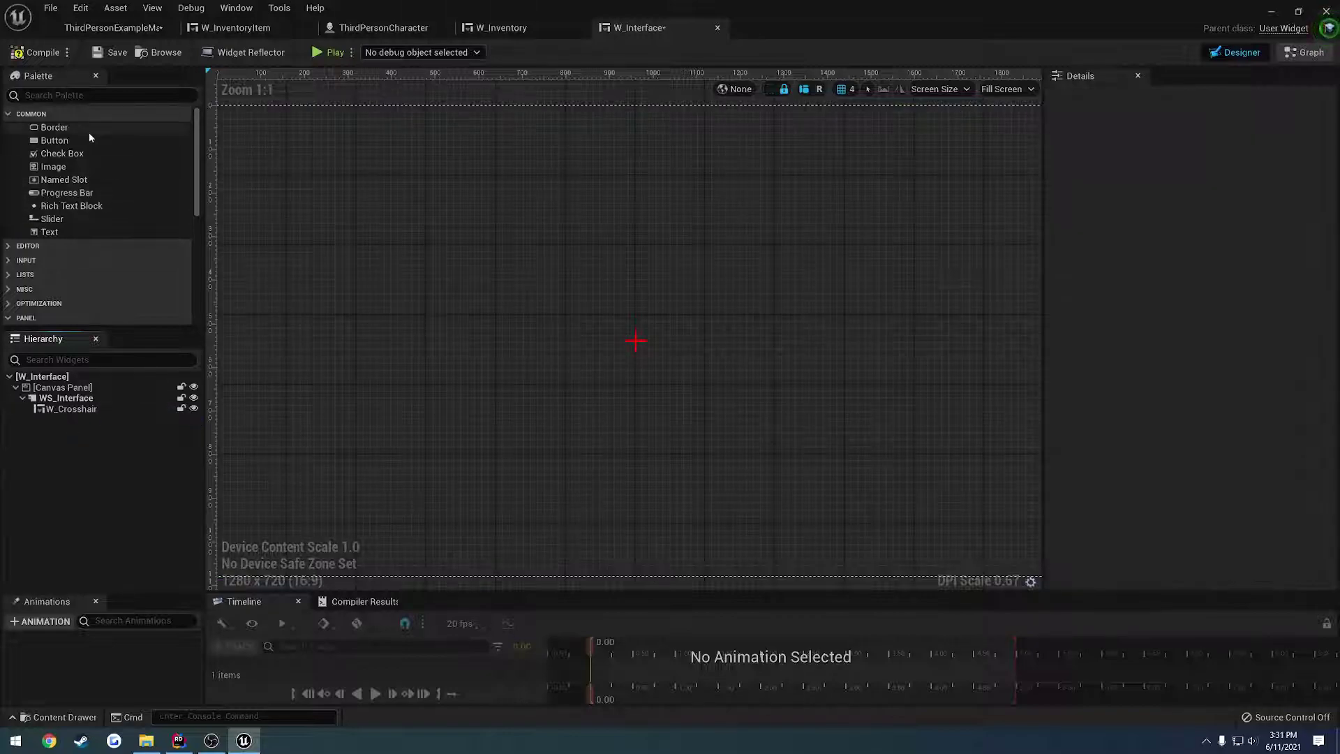
pyautogui.click(67, 142)
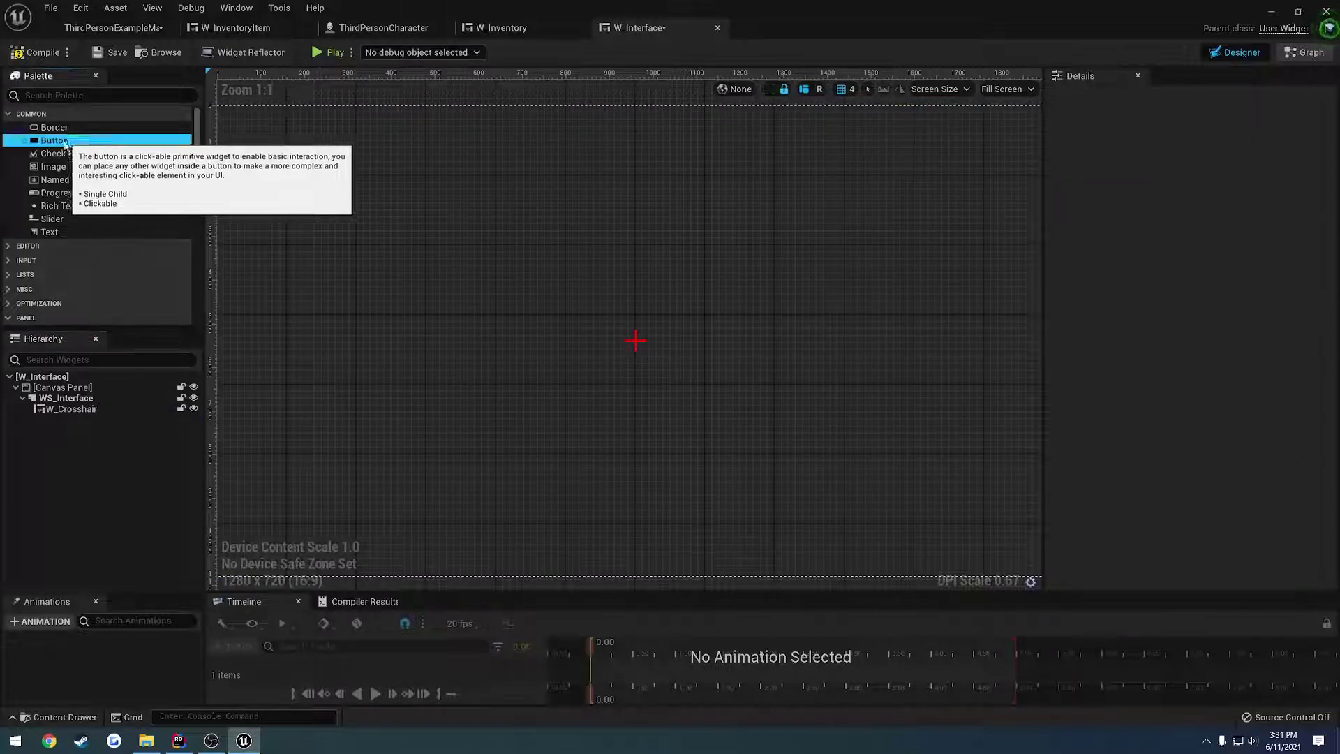
pyautogui.hotkey('ctrl', 'z')
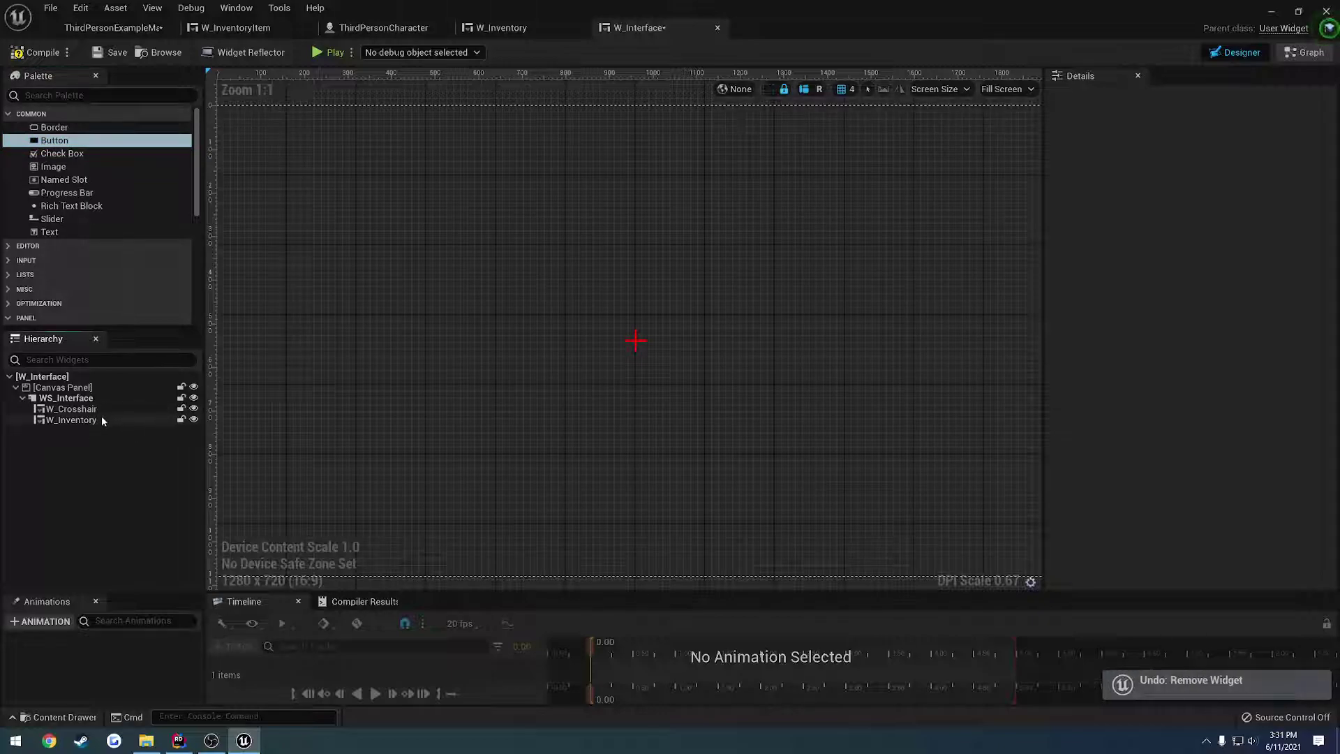
pyautogui.click(101, 419)
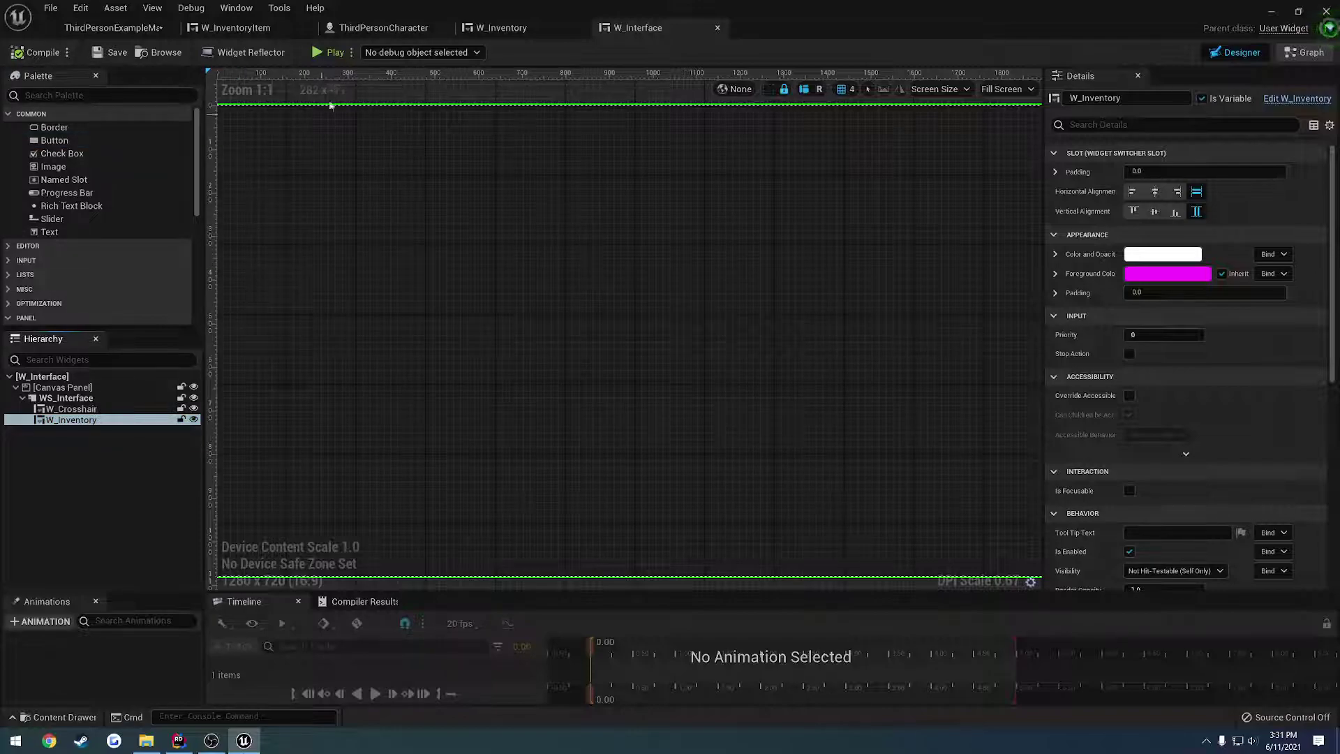
# In ThirdPersonCharacter, delete Make ItemData and set Create Widget's class to W_Interface
pyautogui.click(383, 27)
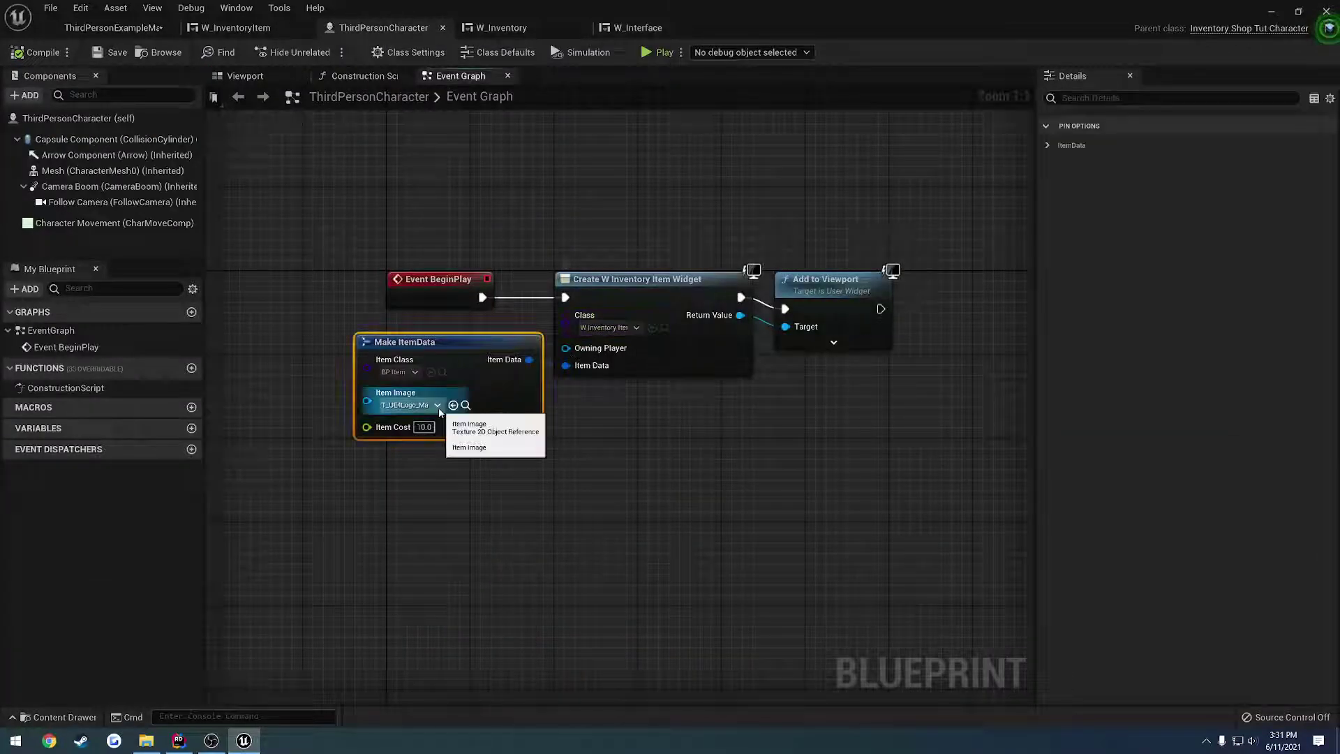
pyautogui.press('Delete')
pyautogui.click(609, 327)
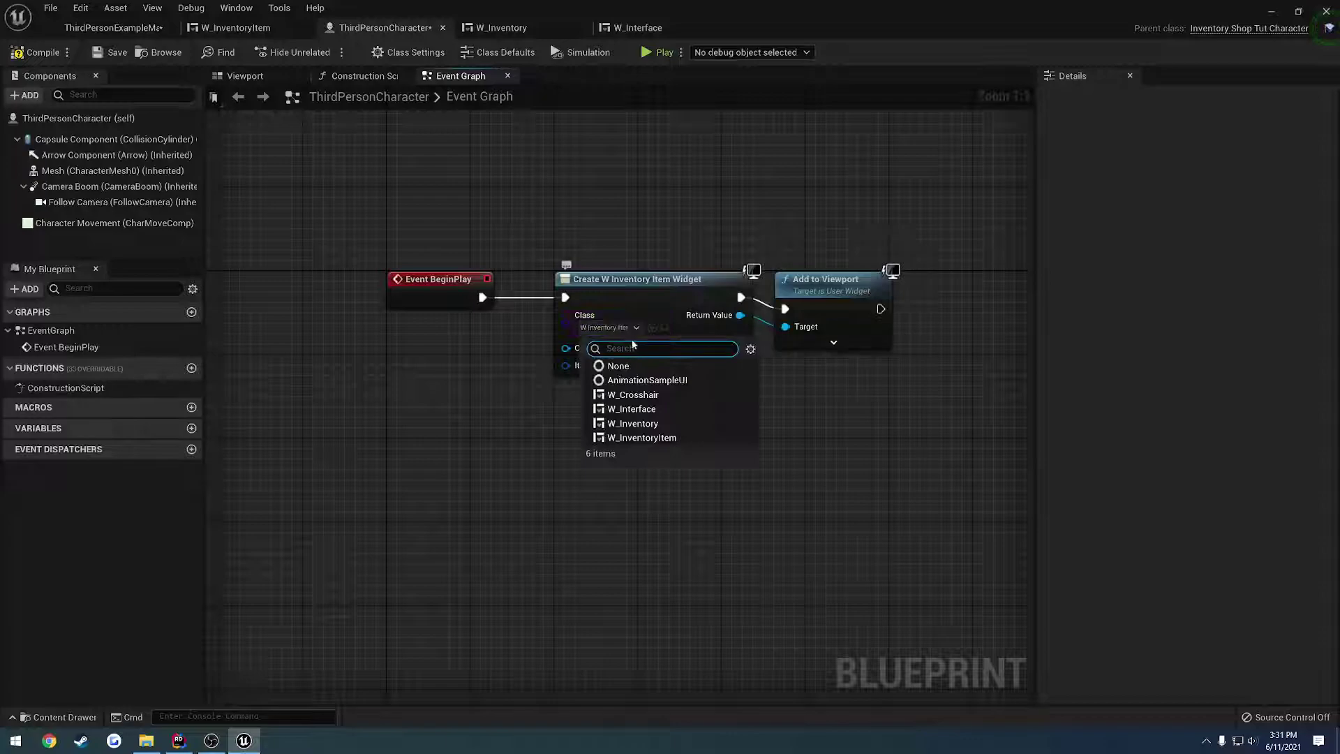
pyautogui.click(675, 410)
# Save ThirdPersonCharacter and run a quick test play of the level
pyautogui.click(112, 52)
pyautogui.click(113, 27)
pyautogui.click(761, 52)
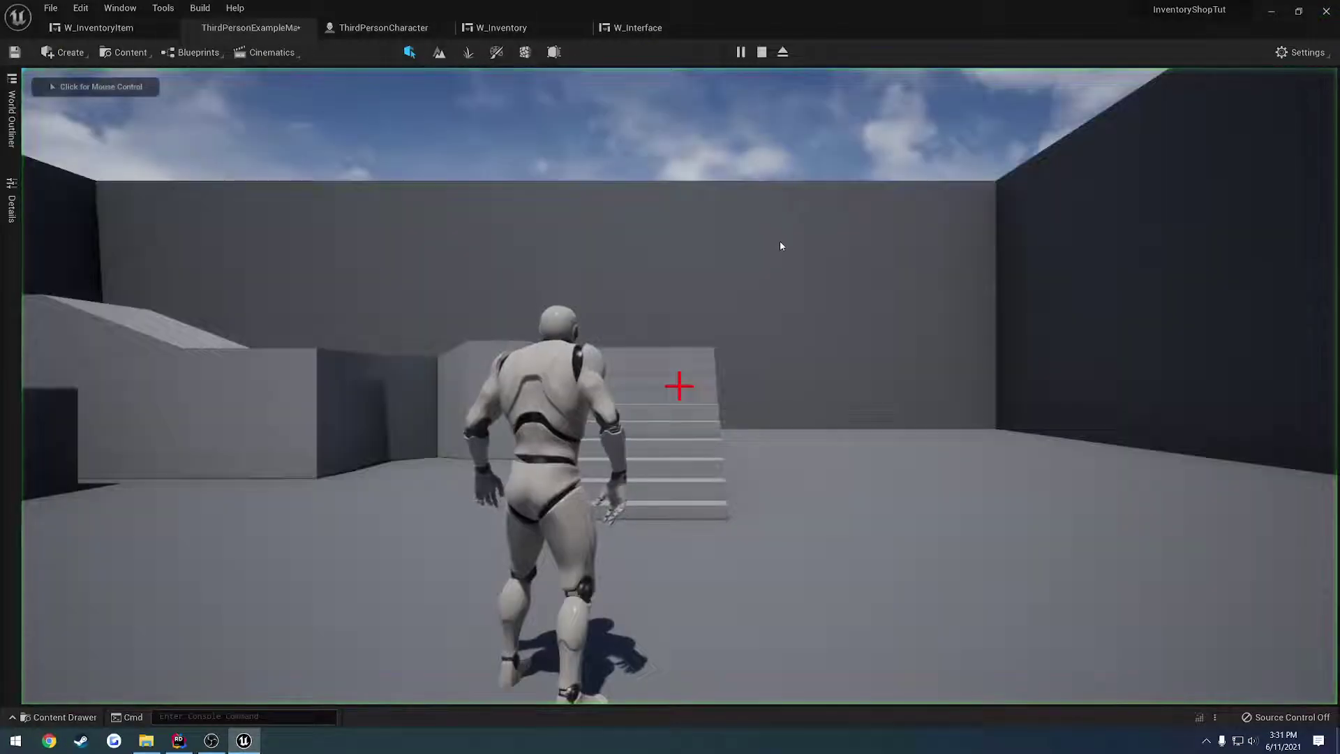
pyautogui.press('Escape')
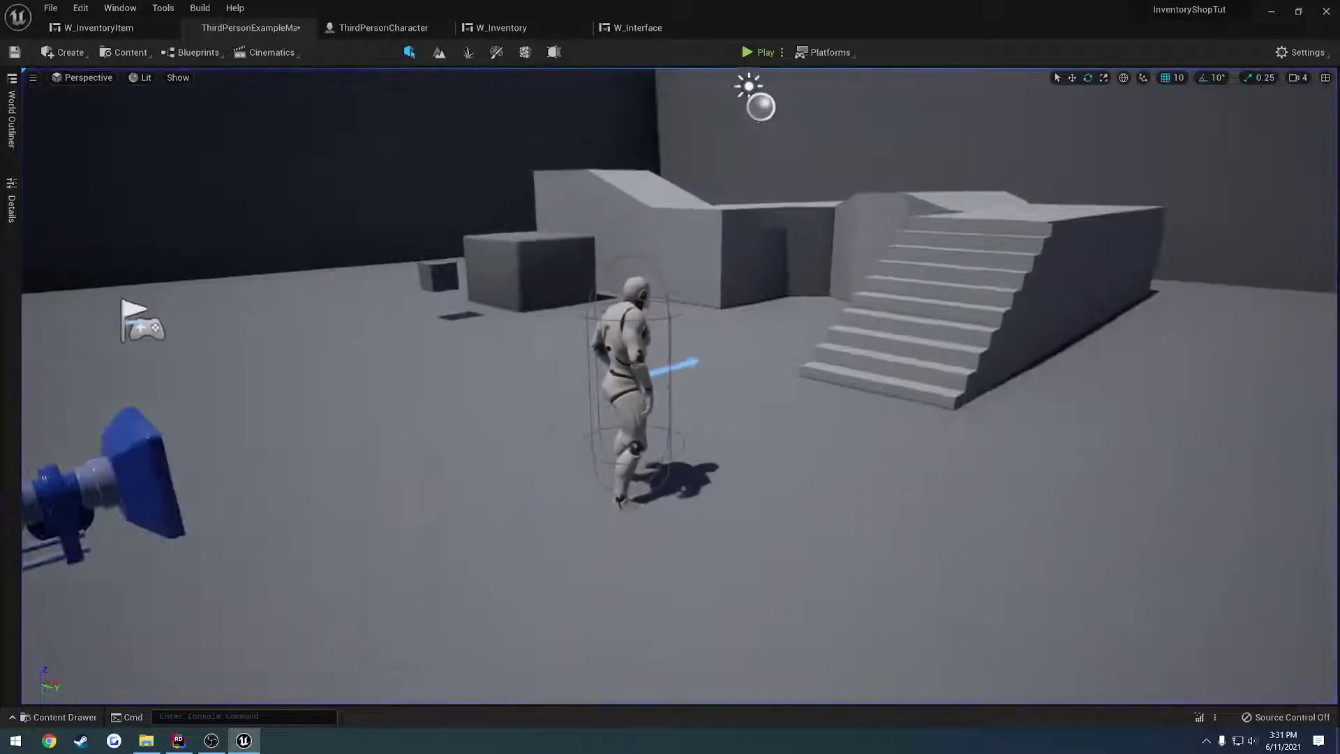
# Add a Right Mouse Button event to ThirdPersonCharacter and change its key to I
pyautogui.click(424, 29)
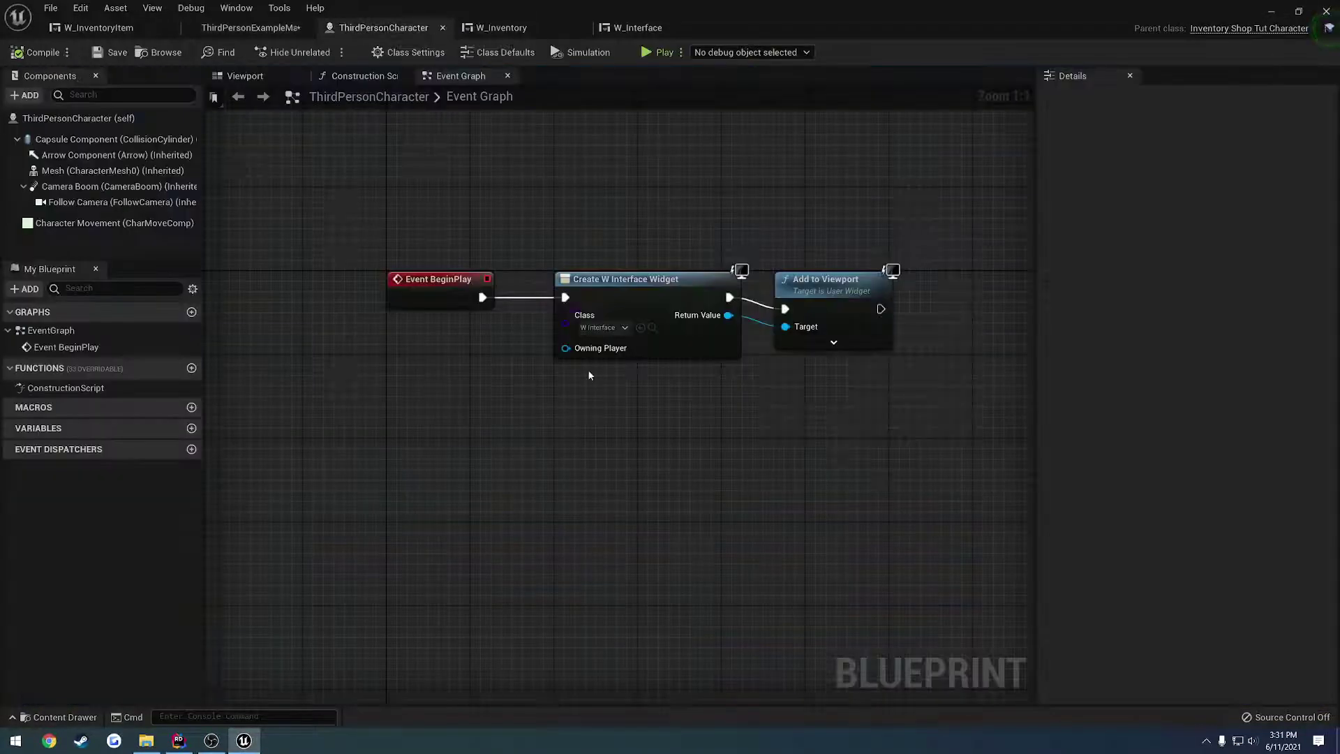
pyautogui.rightClick(450, 384)
pyautogui.write('right mouse')
pyautogui.press('Return')
pyautogui.moveTo(458, 383); pyautogui.dragTo(428, 373)
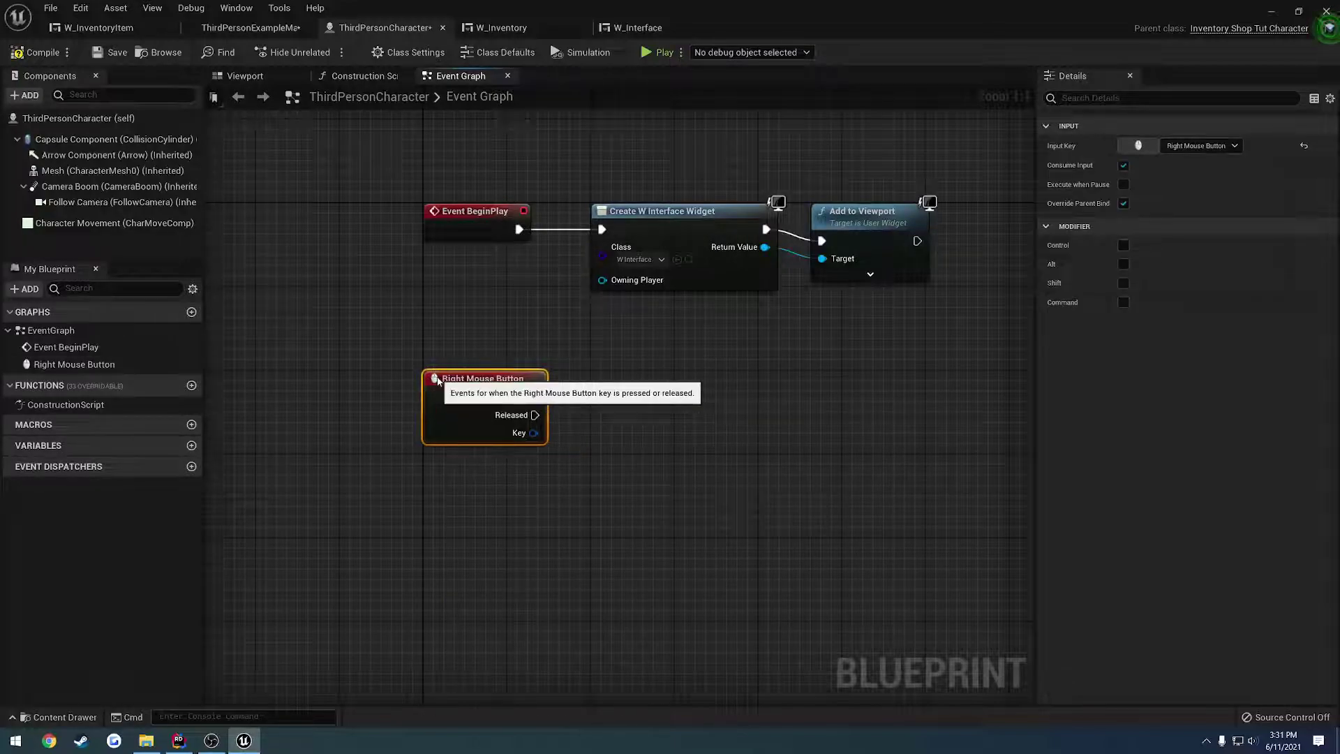
pyautogui.click(1198, 147)
pyautogui.write('i')
pyautogui.press('Return')
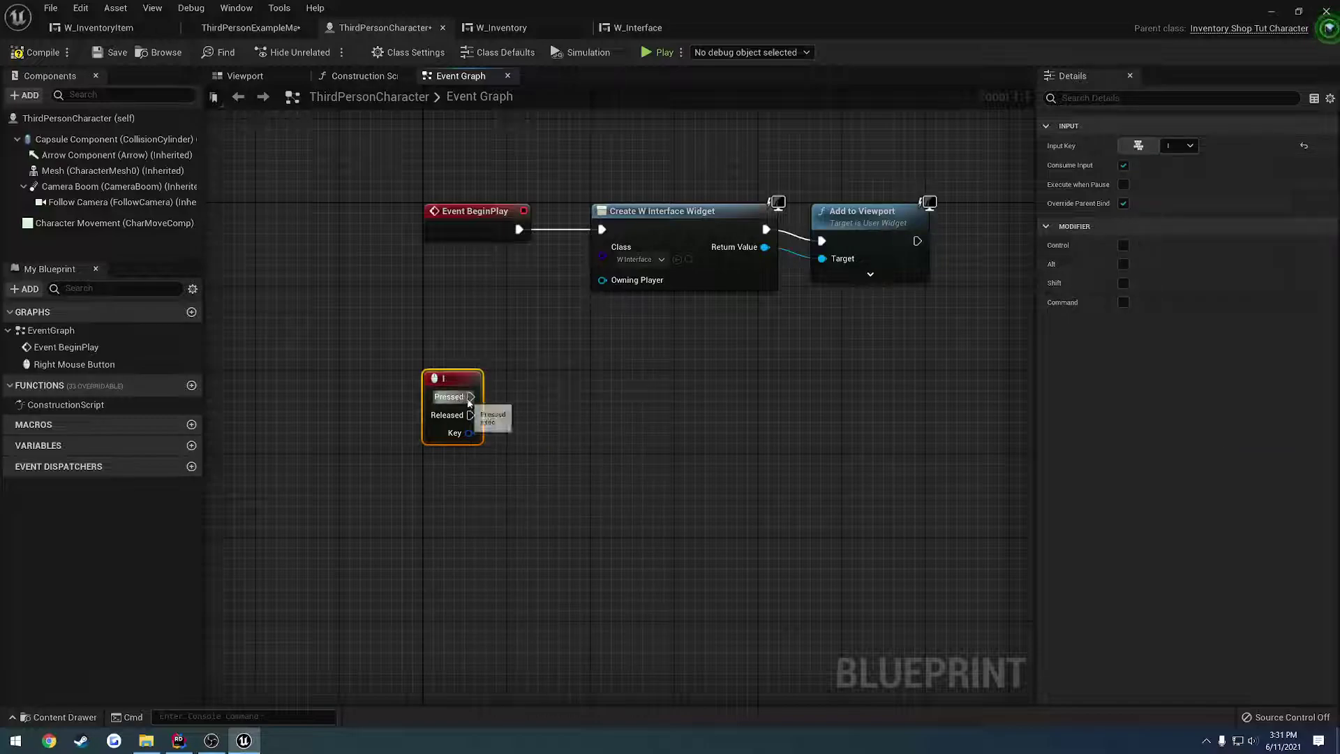
# Move Add to Viewport right of Create W Interface Widget, discarding a stray Boolean variable
pyautogui.click(726, 276)
pyautogui.moveTo(868, 276); pyautogui.dragTo(766, 251, button='right')
pyautogui.moveTo(765, 251); pyautogui.dragTo(881, 252)
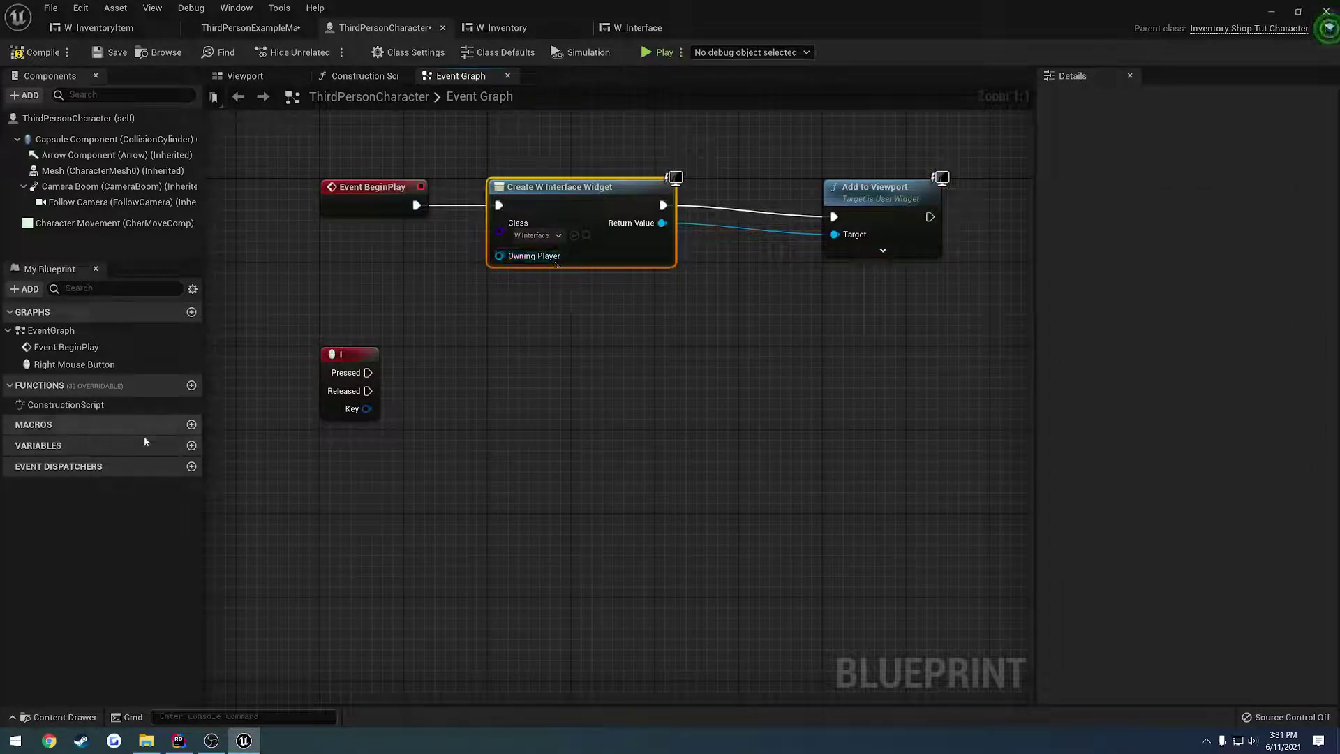
pyautogui.click(192, 446)
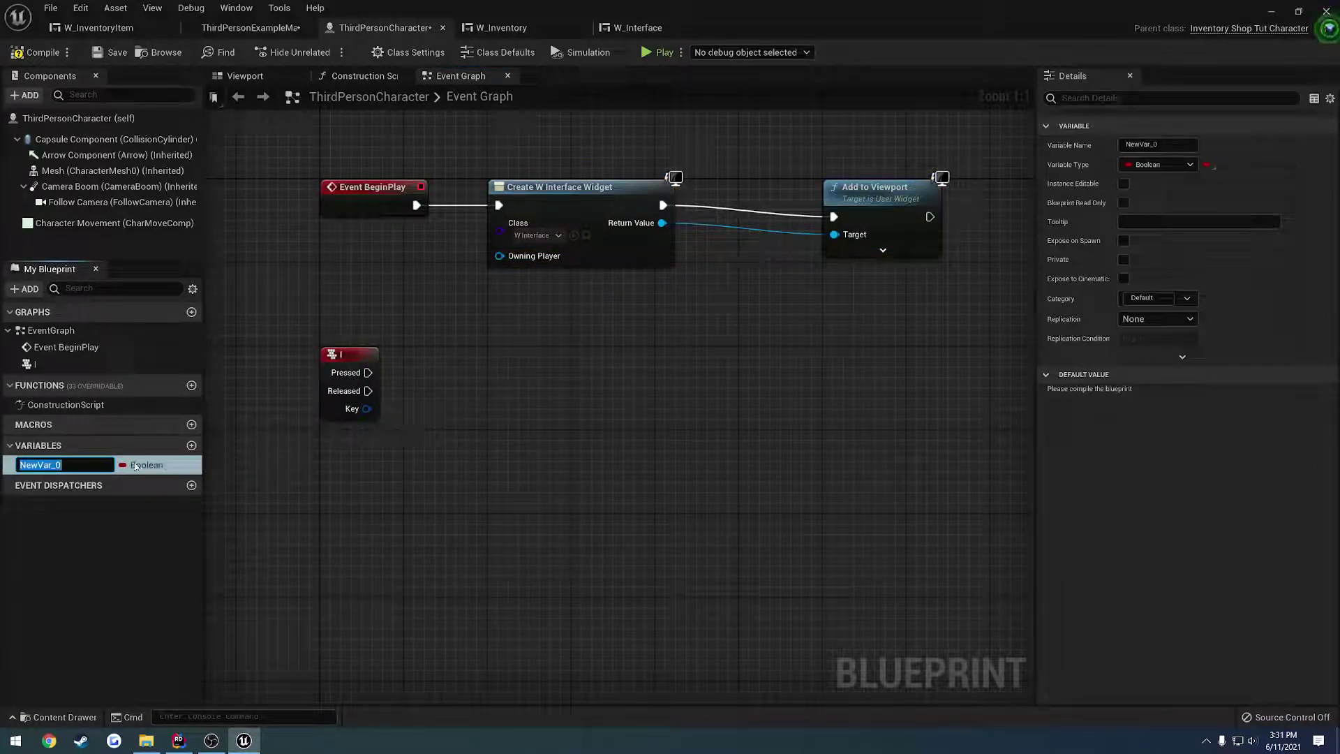
pyautogui.hotkey('ctrl', 'z')
# Promote the widget's Return Value to a W_UI variable, wire SET in, and place a W_UI getter
pyautogui.rightClick(654, 225)
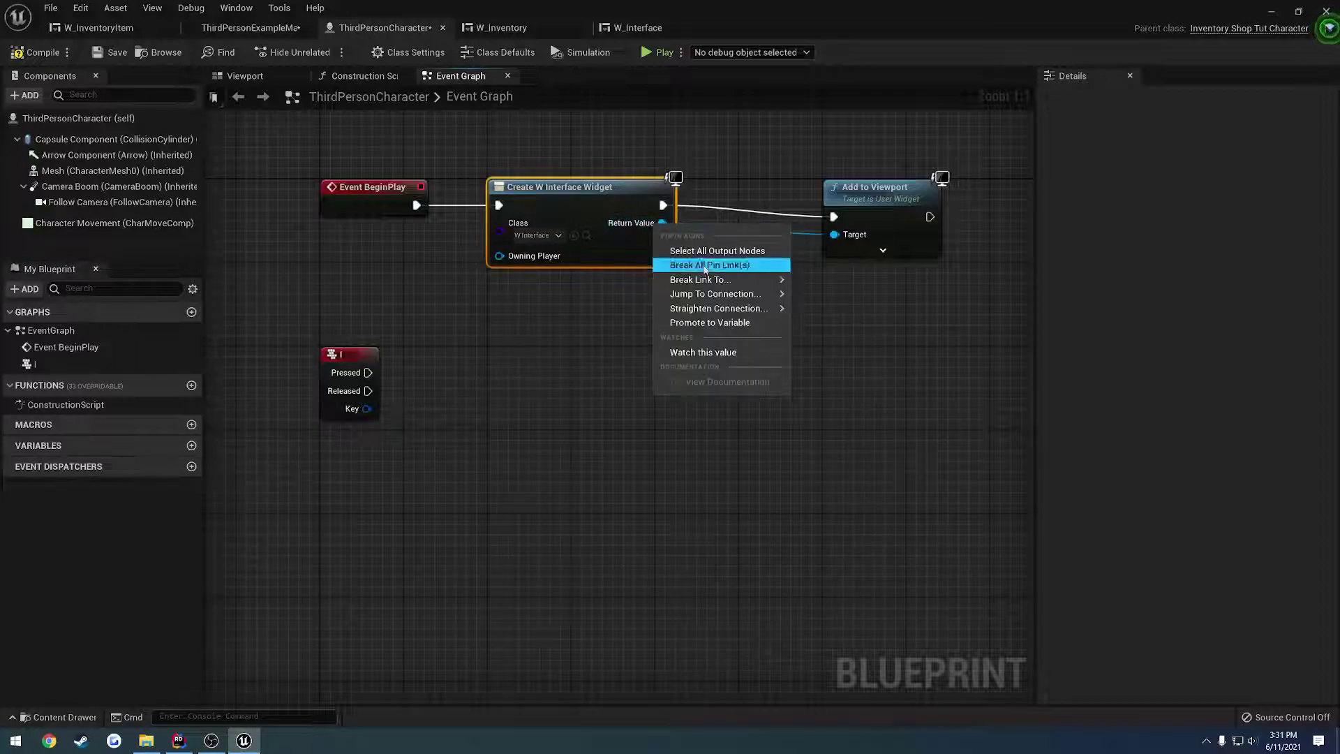
pyautogui.click(719, 307)
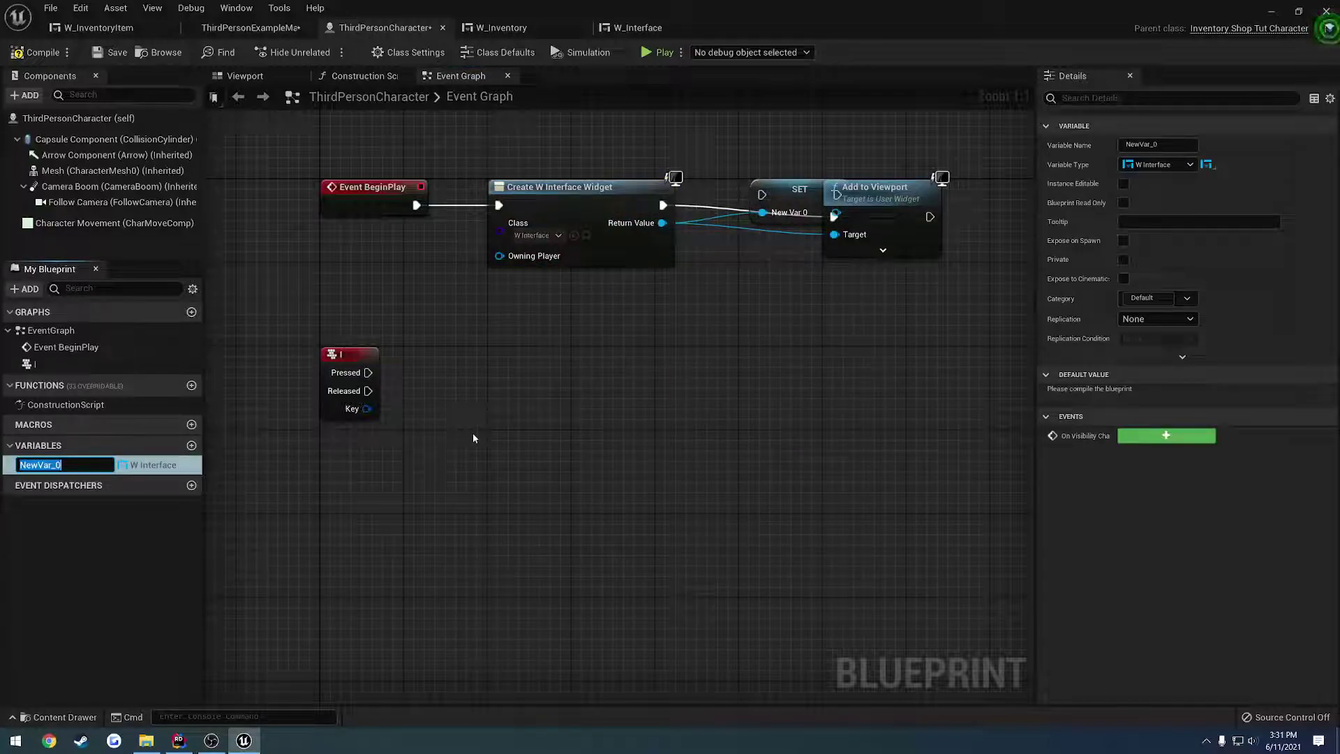
pyautogui.write('W_UI')
pyautogui.press('Return')
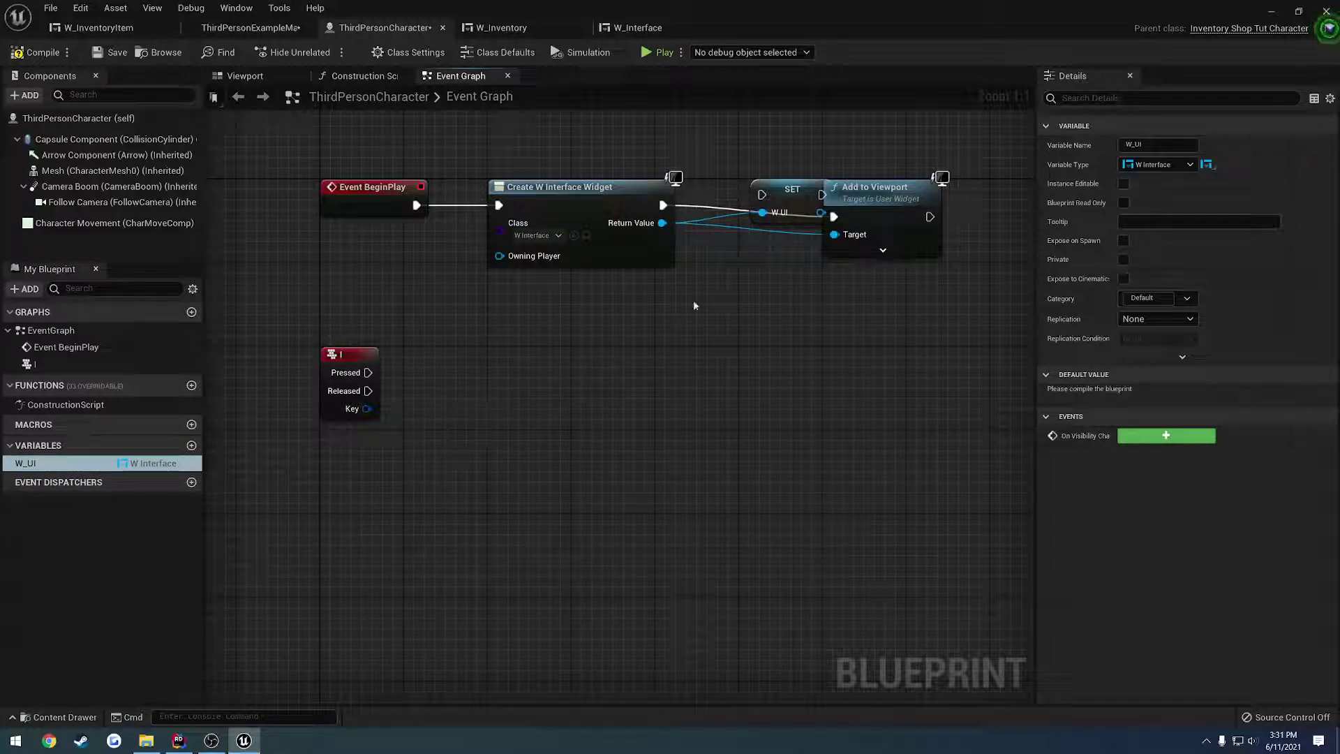
pyautogui.moveTo(762, 195); pyautogui.dragTo(833, 217)
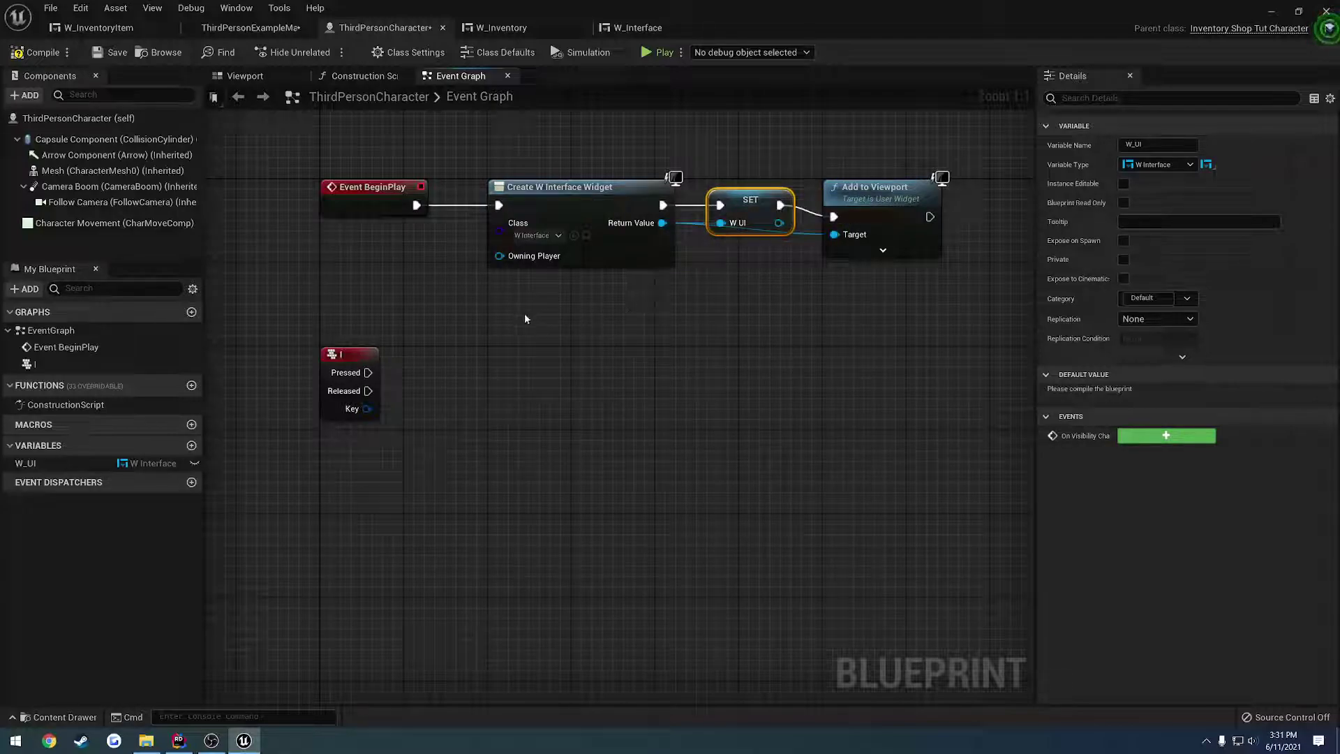
pyautogui.moveTo(95, 464); pyautogui.dragTo(438, 411)
pyautogui.click(354, 449)
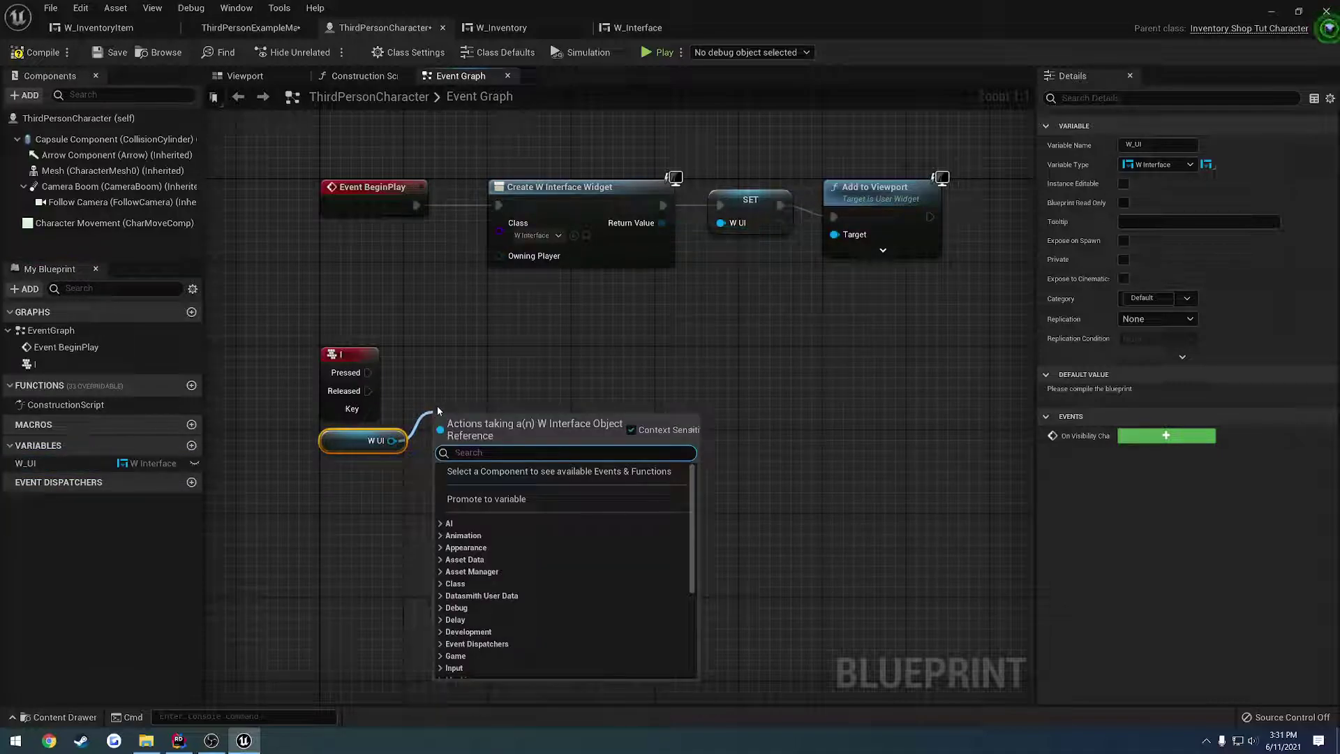
# In W_Interface's graph, add a new function named Inventory
pyautogui.click(456, 374)
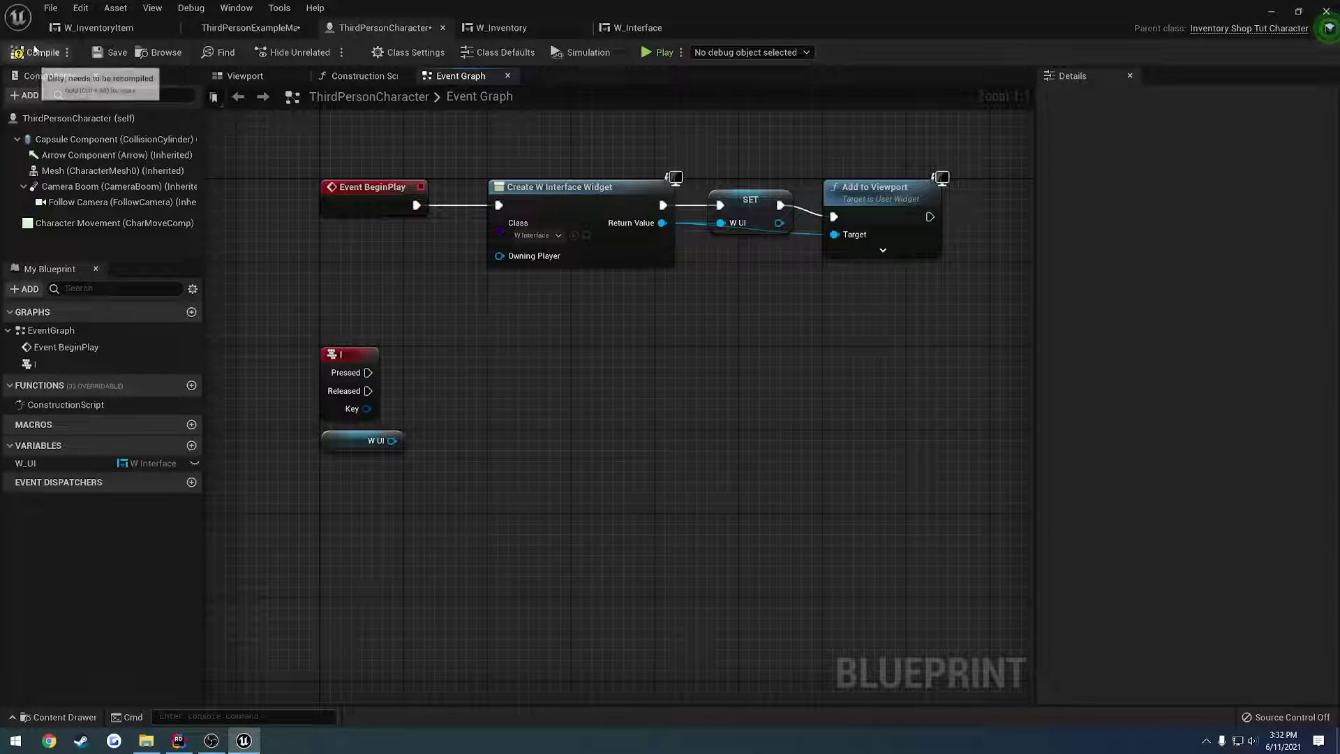
pyautogui.click(516, 29)
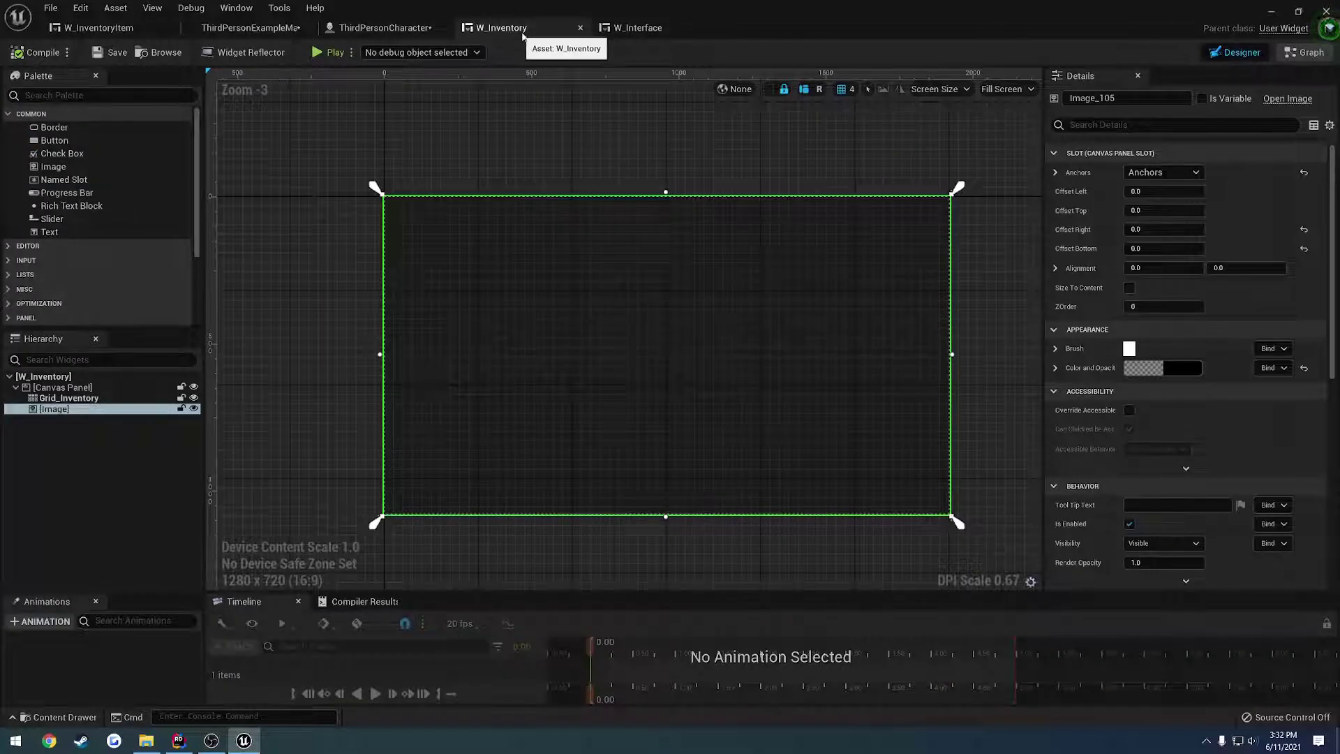
pyautogui.click(637, 28)
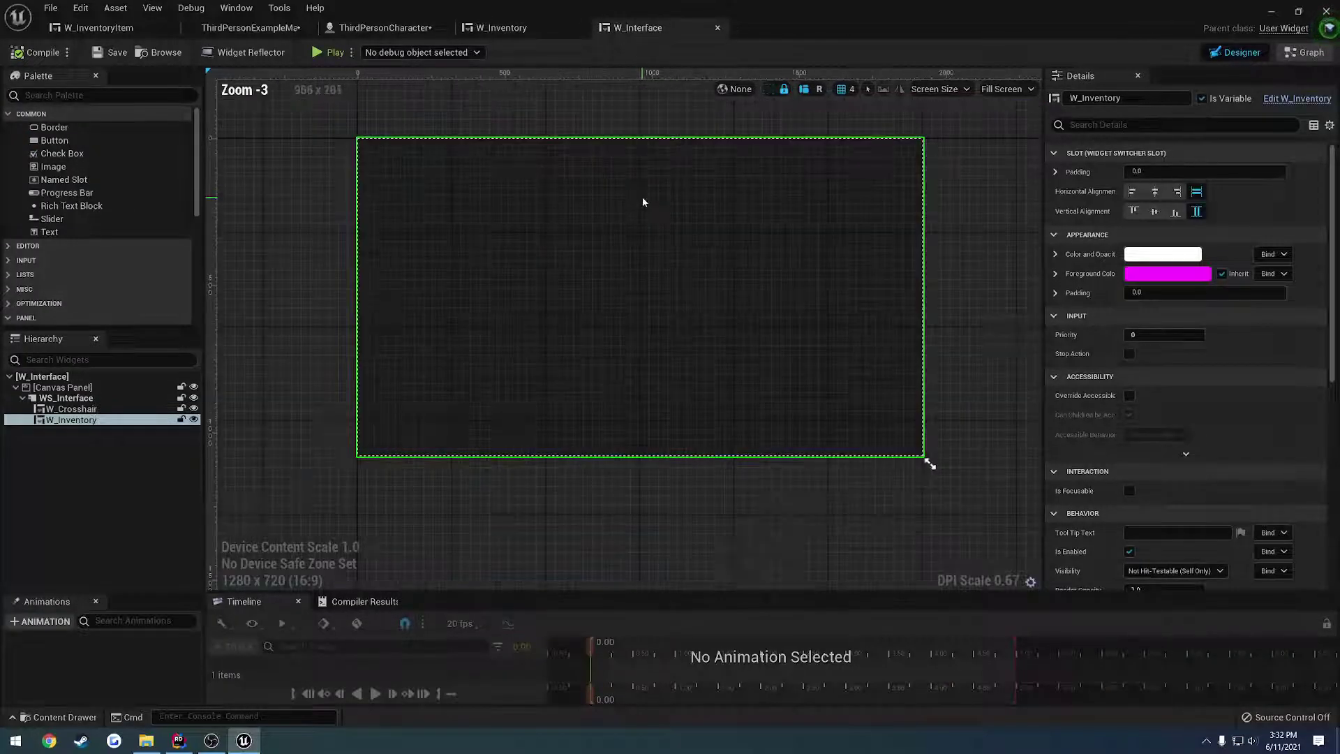
pyautogui.click(1304, 52)
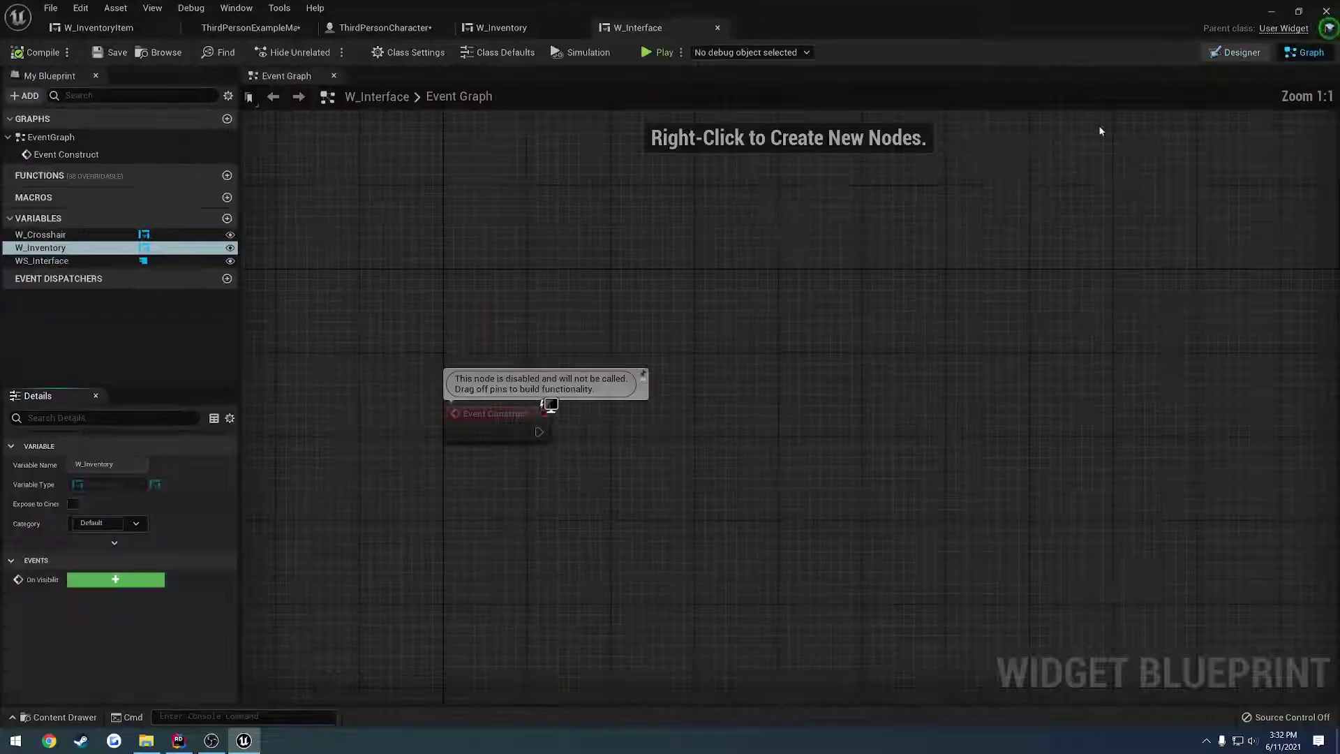
pyautogui.click(227, 175)
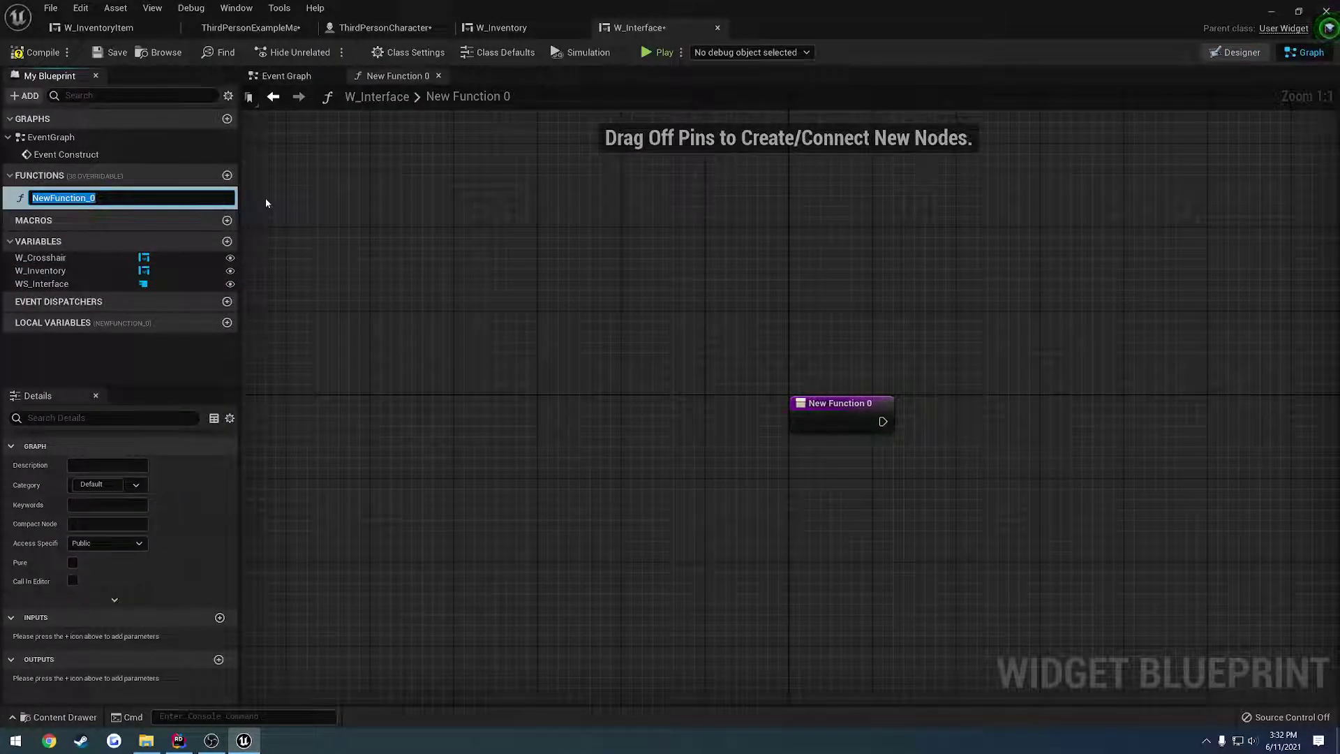
pyautogui.write('Upd')
pyautogui.press('BackSpace')
pyautogui.press('BackSpace')
pyautogui.press('BackSpace')
pyautogui.write('Inventory')
pyautogui.press('Return')
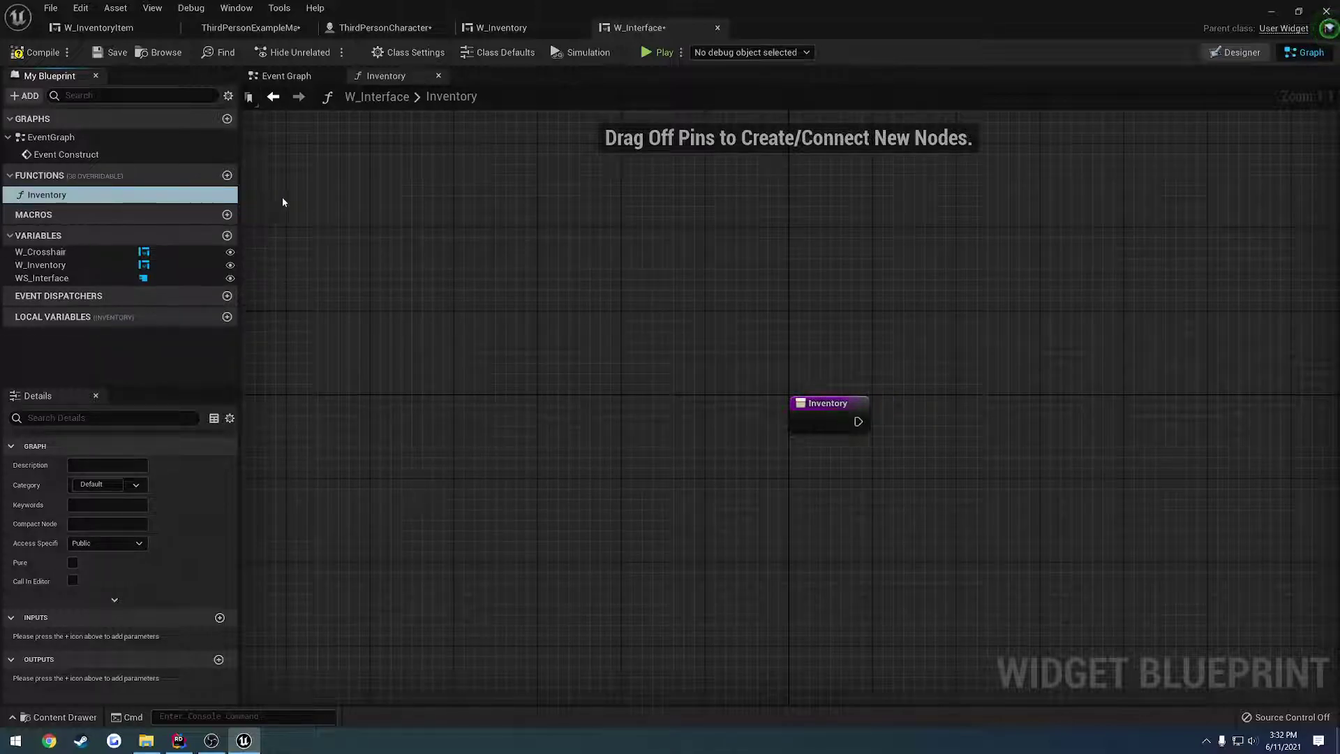
# Make Inventory call Set Active Widget Index on WS_Interface with index 1
pyautogui.moveTo(389, 267); pyautogui.dragTo(188, 208, button='right')
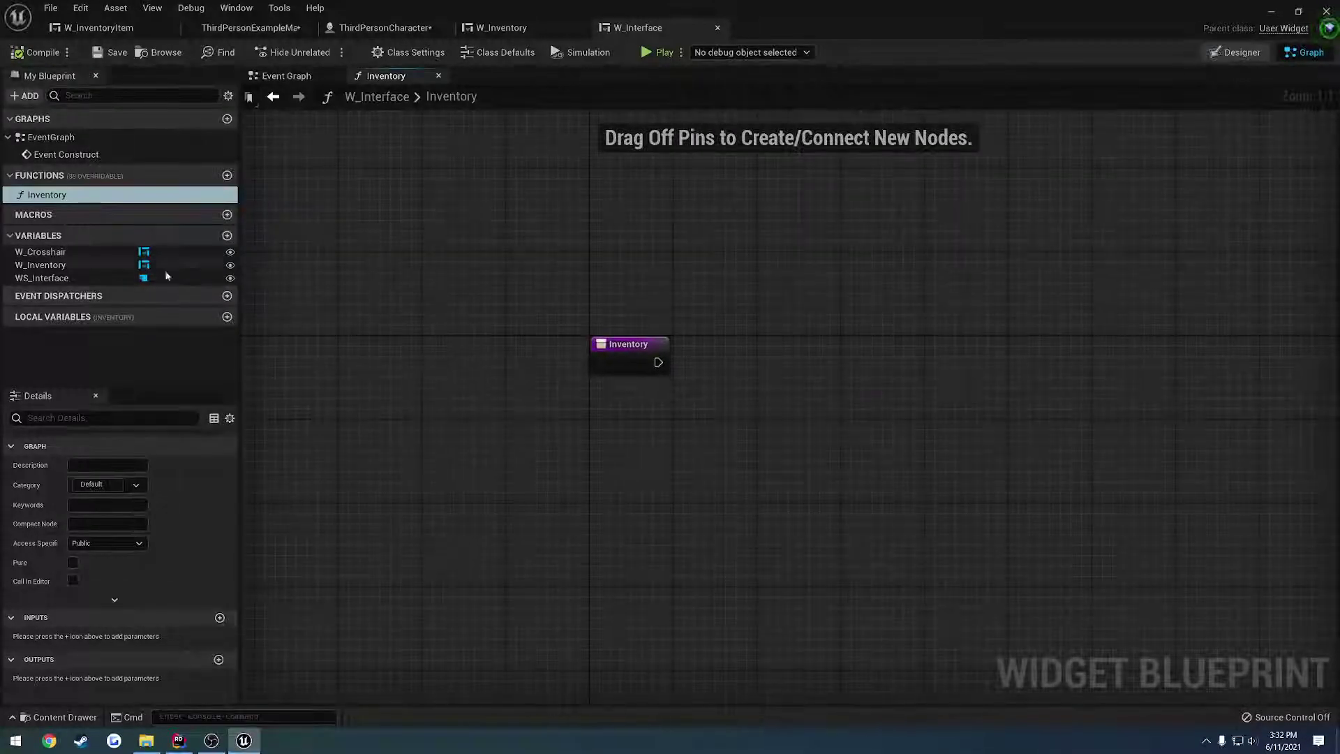
pyautogui.moveTo(136, 278); pyautogui.dragTo(773, 362)
pyautogui.click(646, 396)
pyautogui.write('setinde')
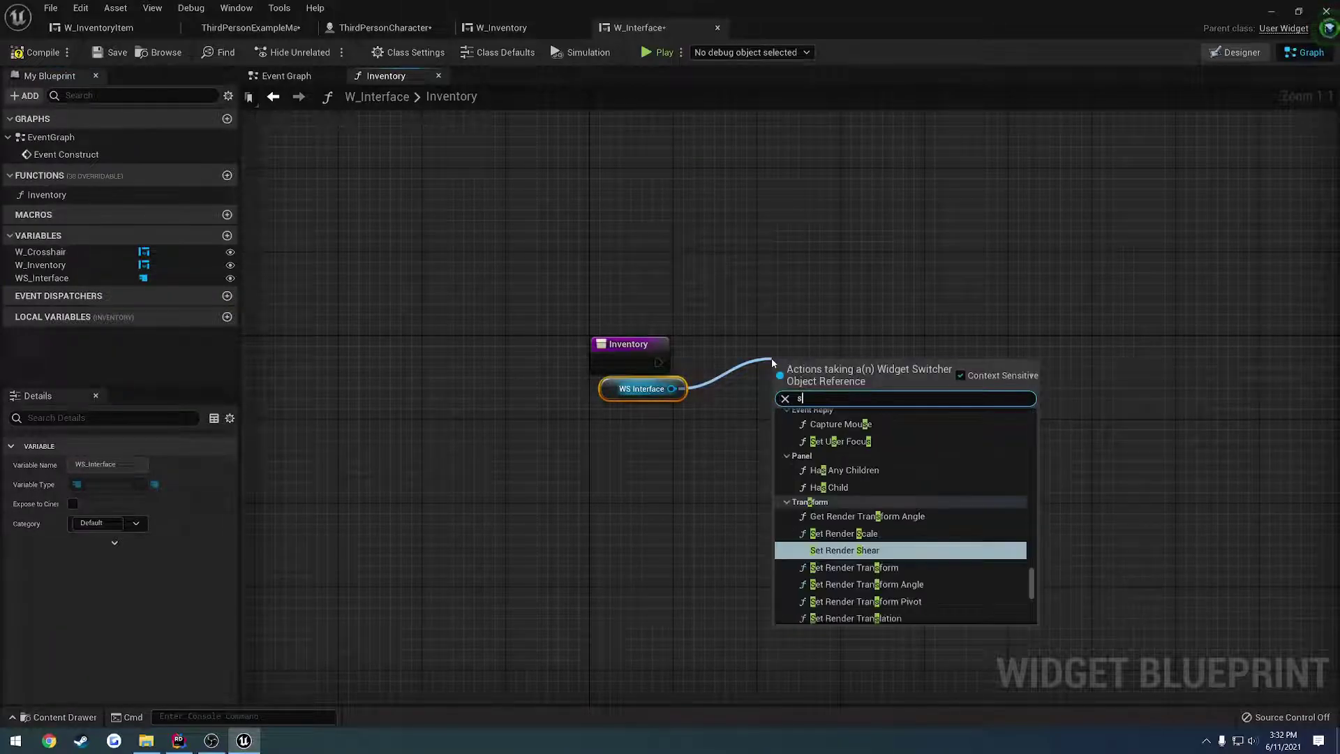
pyautogui.press('BackSpace')
pyautogui.press('BackSpace')
pyautogui.press('BackSpace')
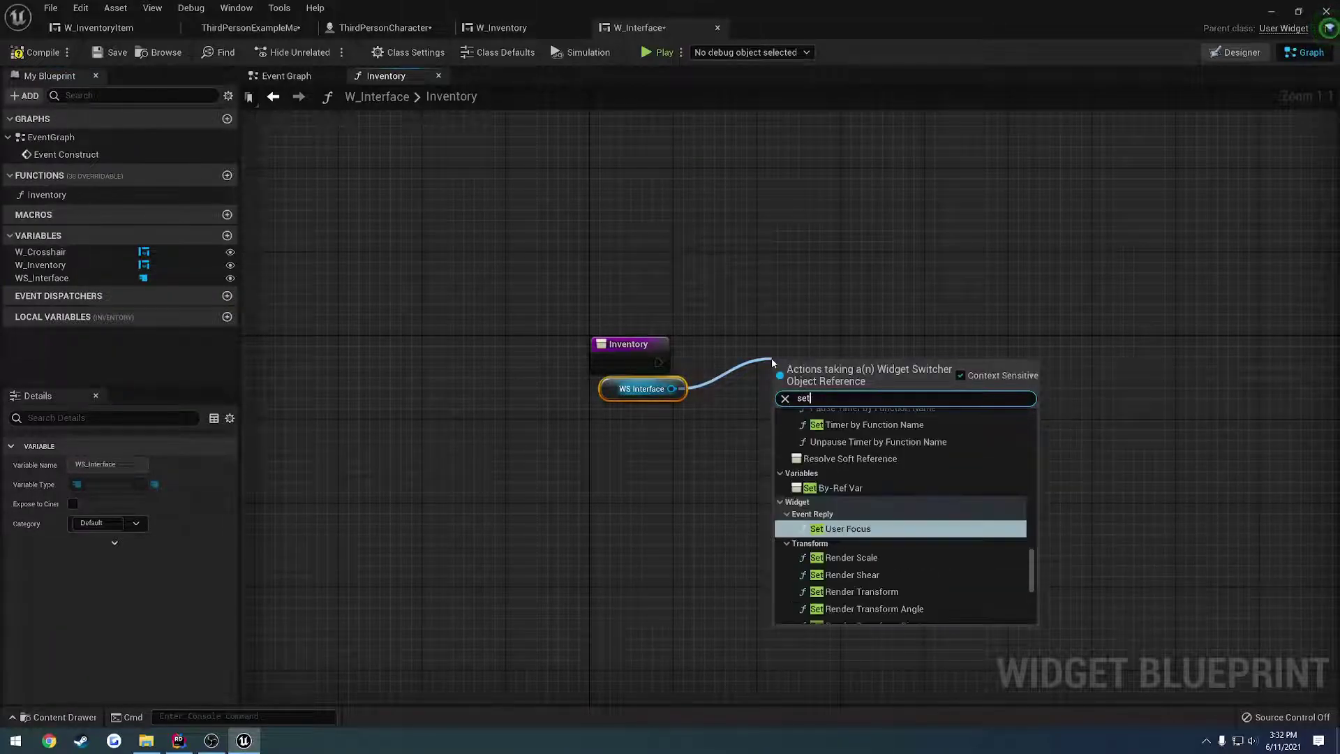
pyautogui.press('BackSpace')
pyautogui.press('BackSpace')
pyautogui.press('BackSpace')
pyautogui.write('index')
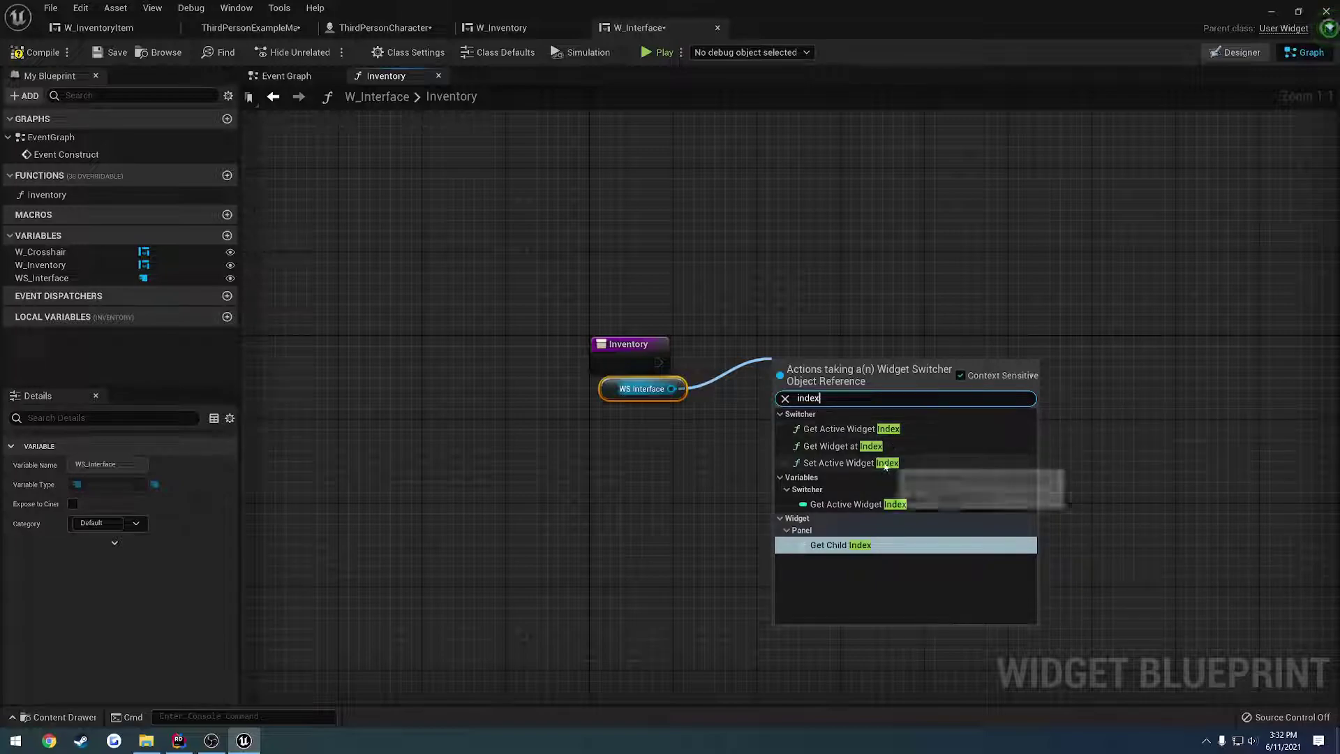
pyautogui.click(851, 463)
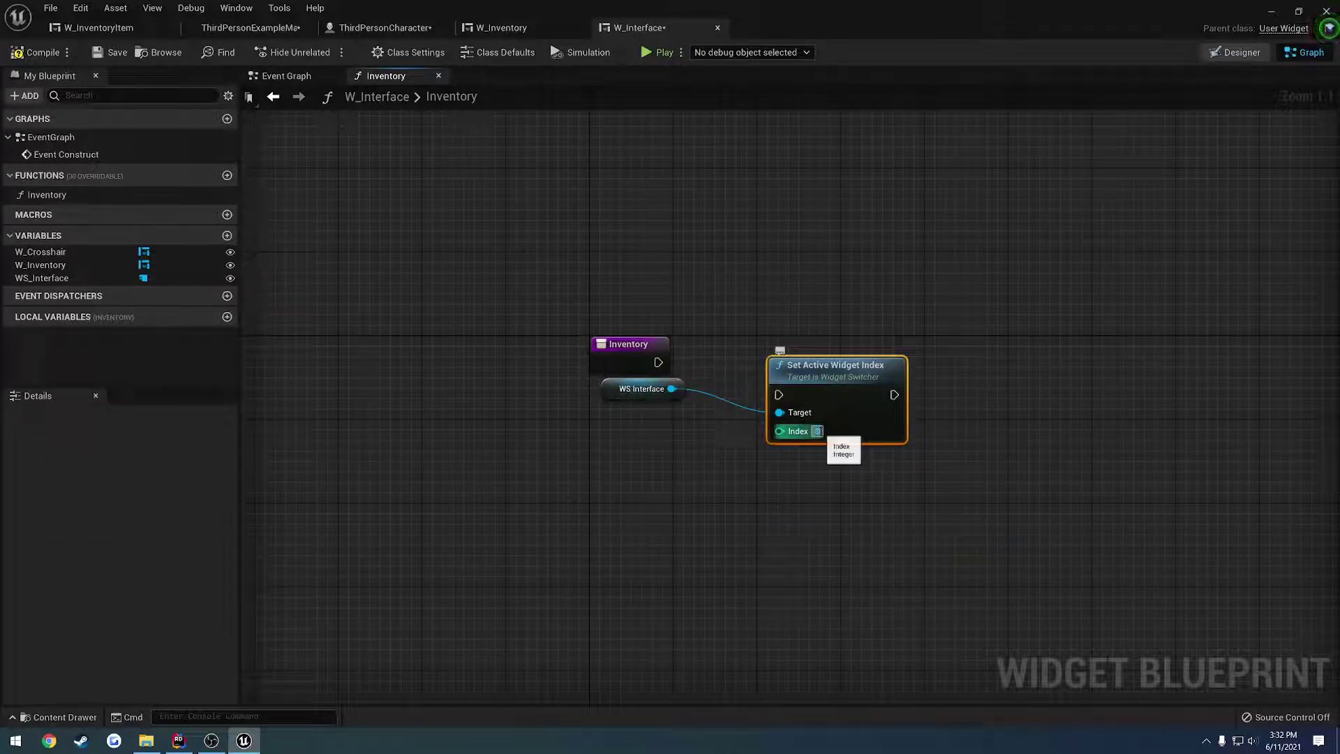
pyautogui.click(818, 431)
pyautogui.write('1')
pyautogui.moveTo(831, 364); pyautogui.dragTo(659, 366)
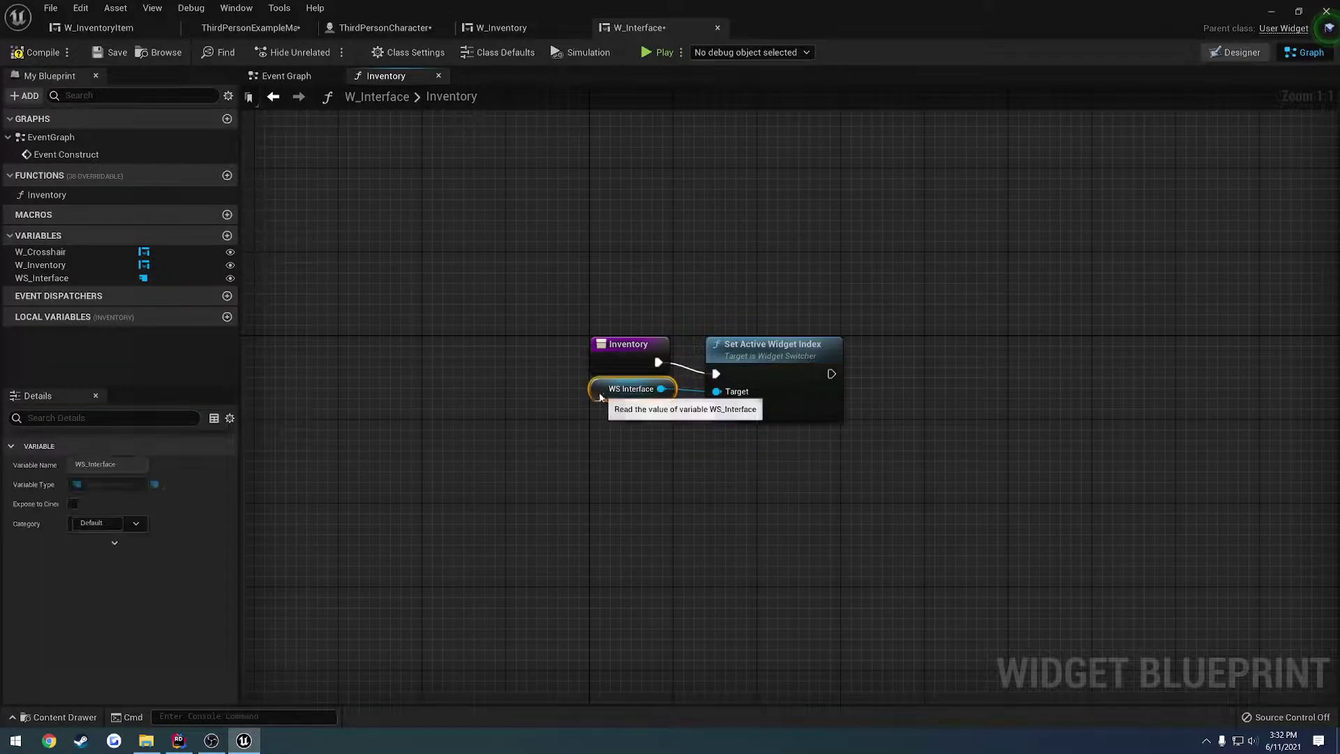
# Add a Crosshair function with the pasted WS_Interface index nodes wired in, then compile
pyautogui.click(227, 175)
pyautogui.write('G')
pyautogui.press('BackSpace')
pyautogui.write('Crosshair')
pyautogui.press('Return')
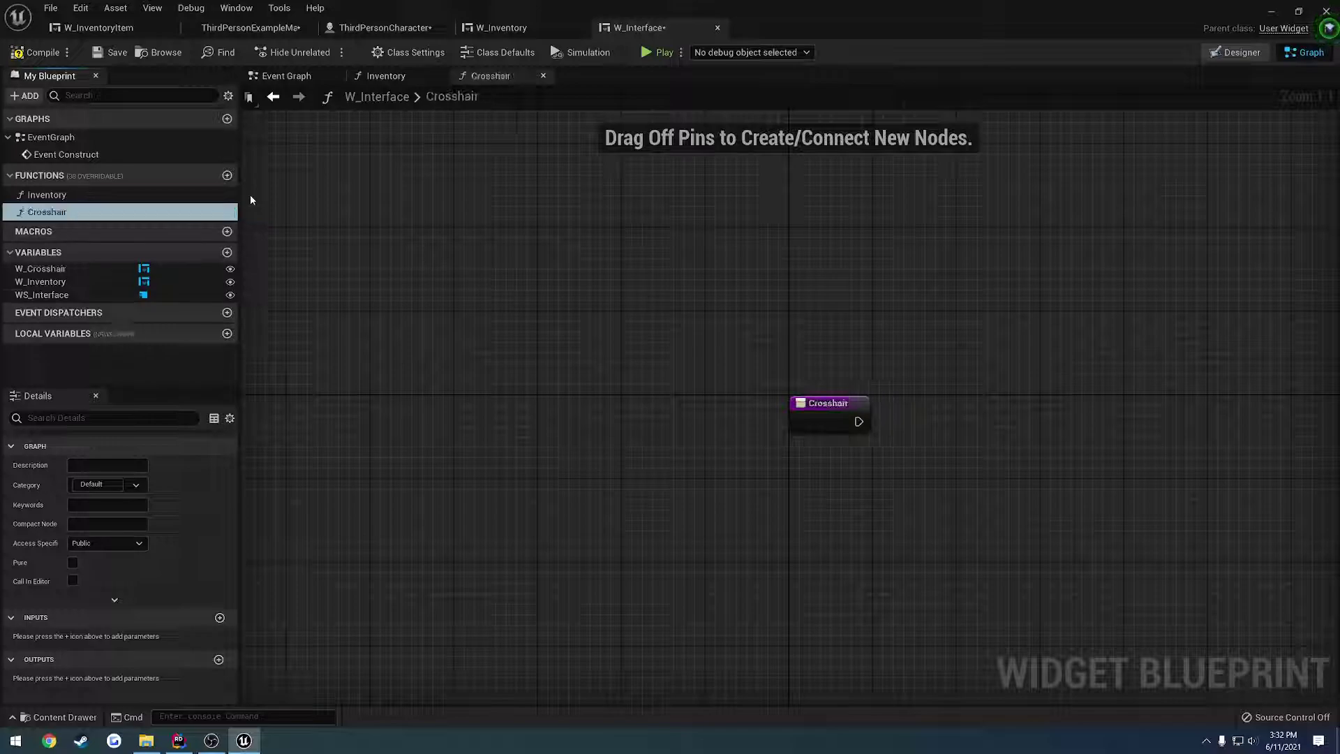
pyautogui.hotkey('ctrl', 'v')
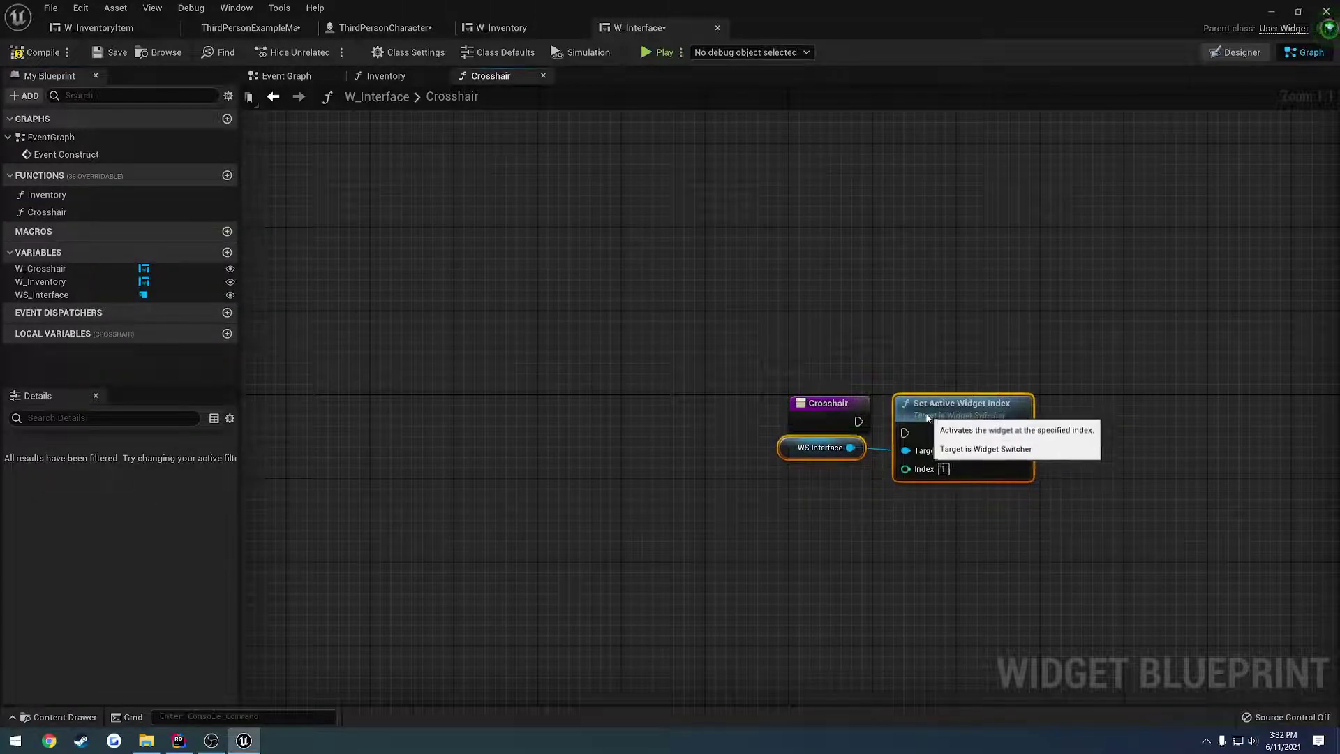
pyautogui.moveTo(927, 417); pyautogui.dragTo(915, 433)
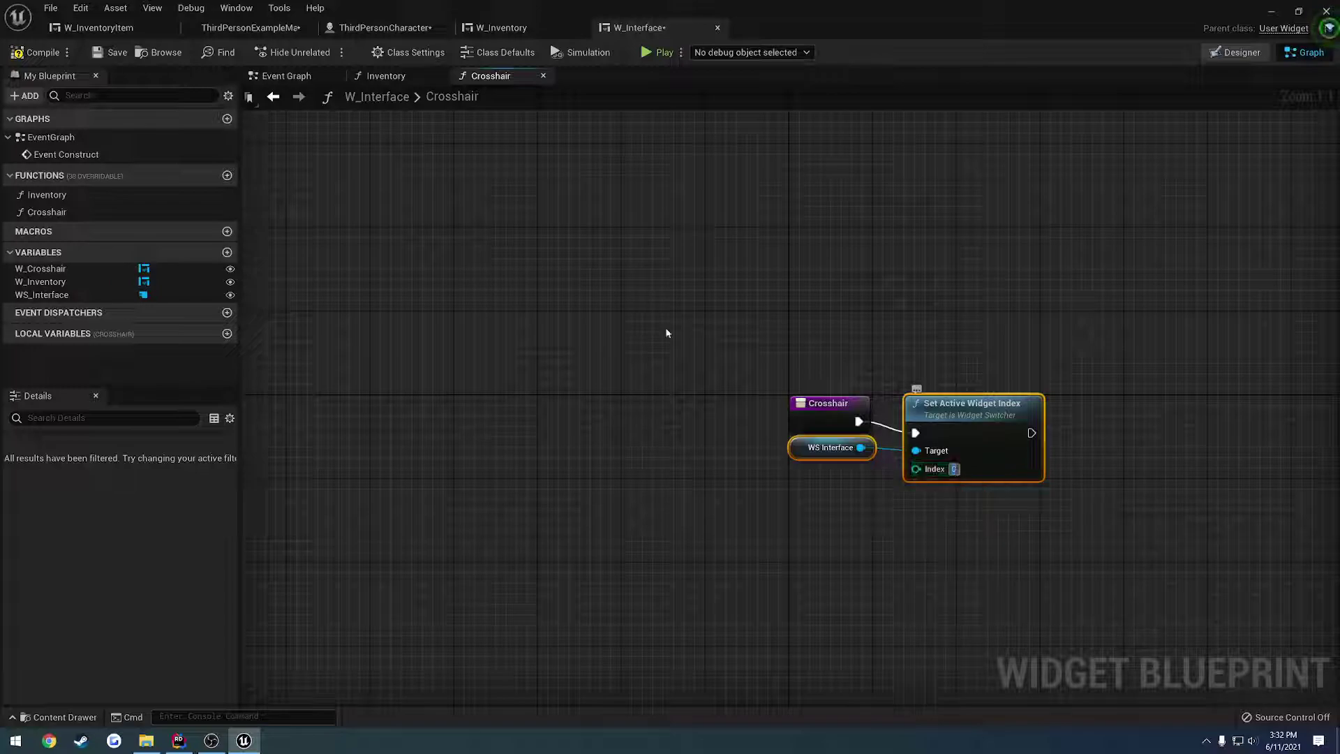
pyautogui.click(35, 53)
# Save the widget blueprint and close the W_InventoryItem and W_Inventory editor tabs
pyautogui.click(112, 52)
pyautogui.click(414, 31)
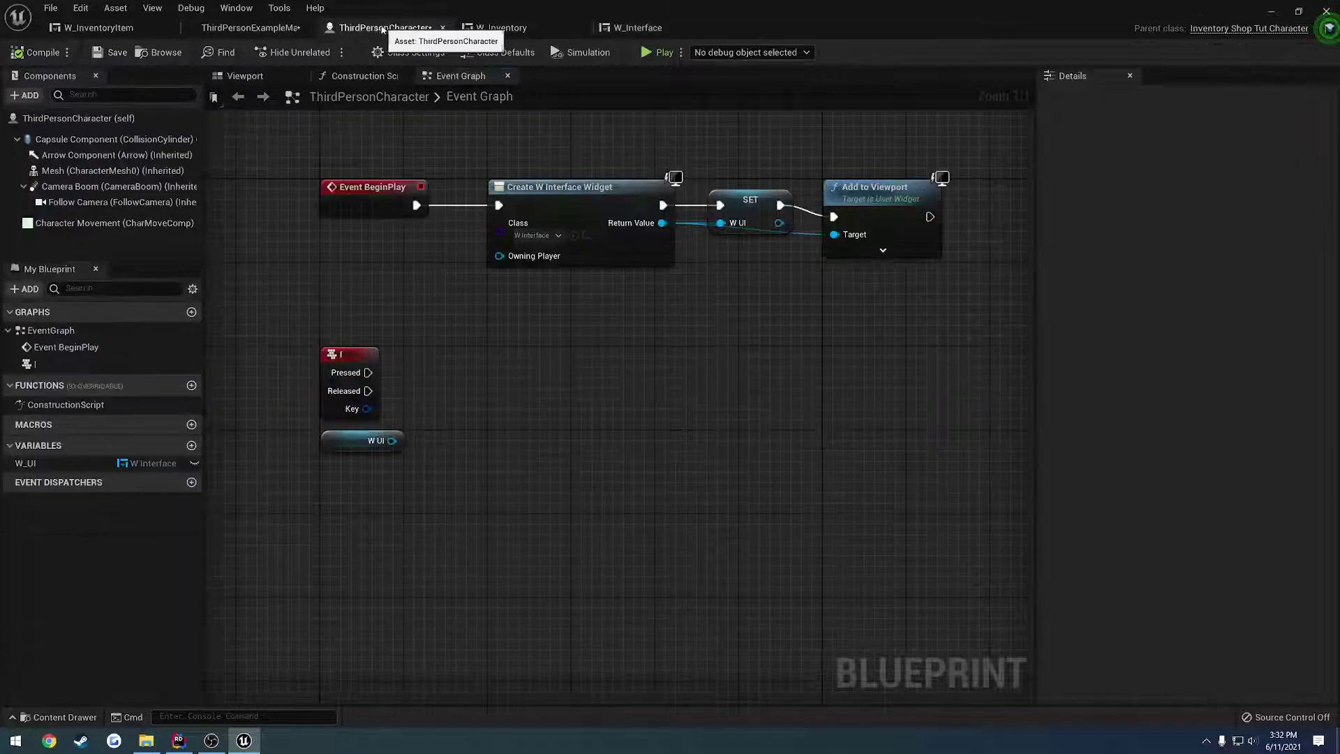
pyautogui.click(265, 31)
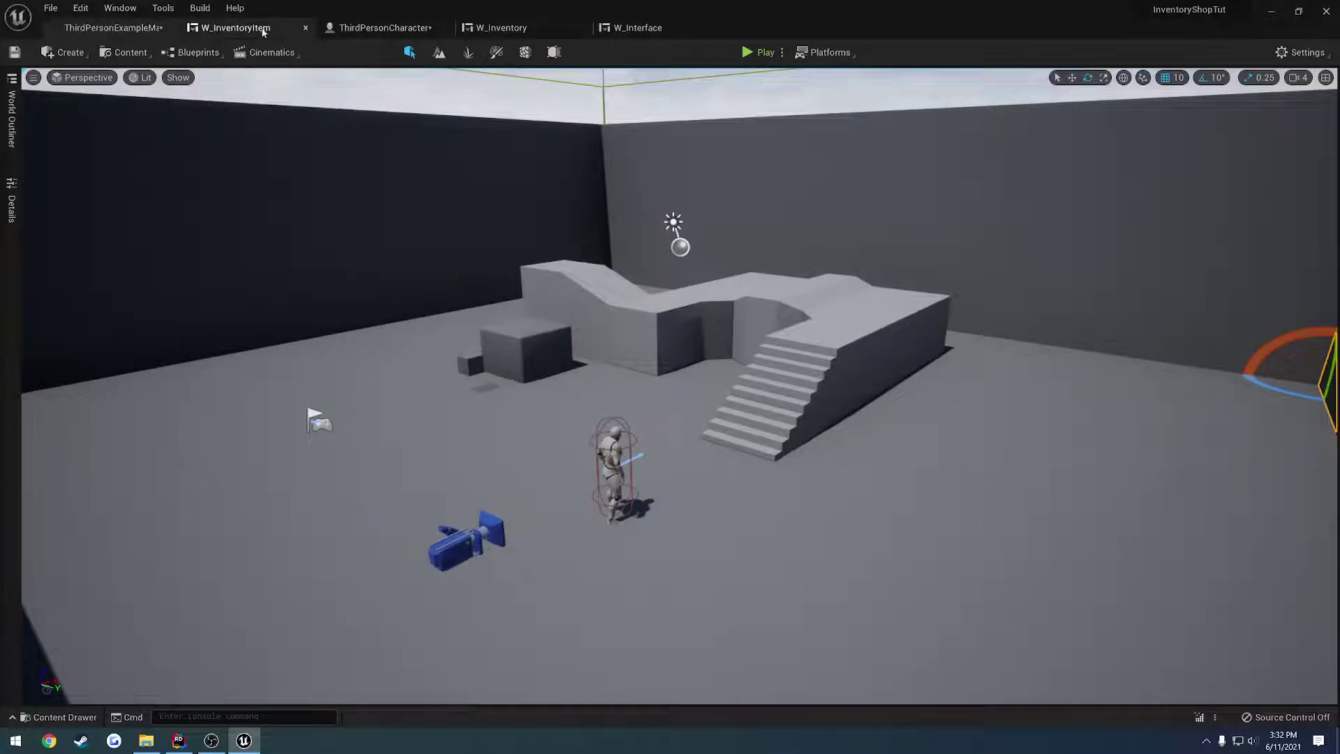
pyautogui.click(90, 28)
pyautogui.click(167, 28)
pyautogui.click(433, 31)
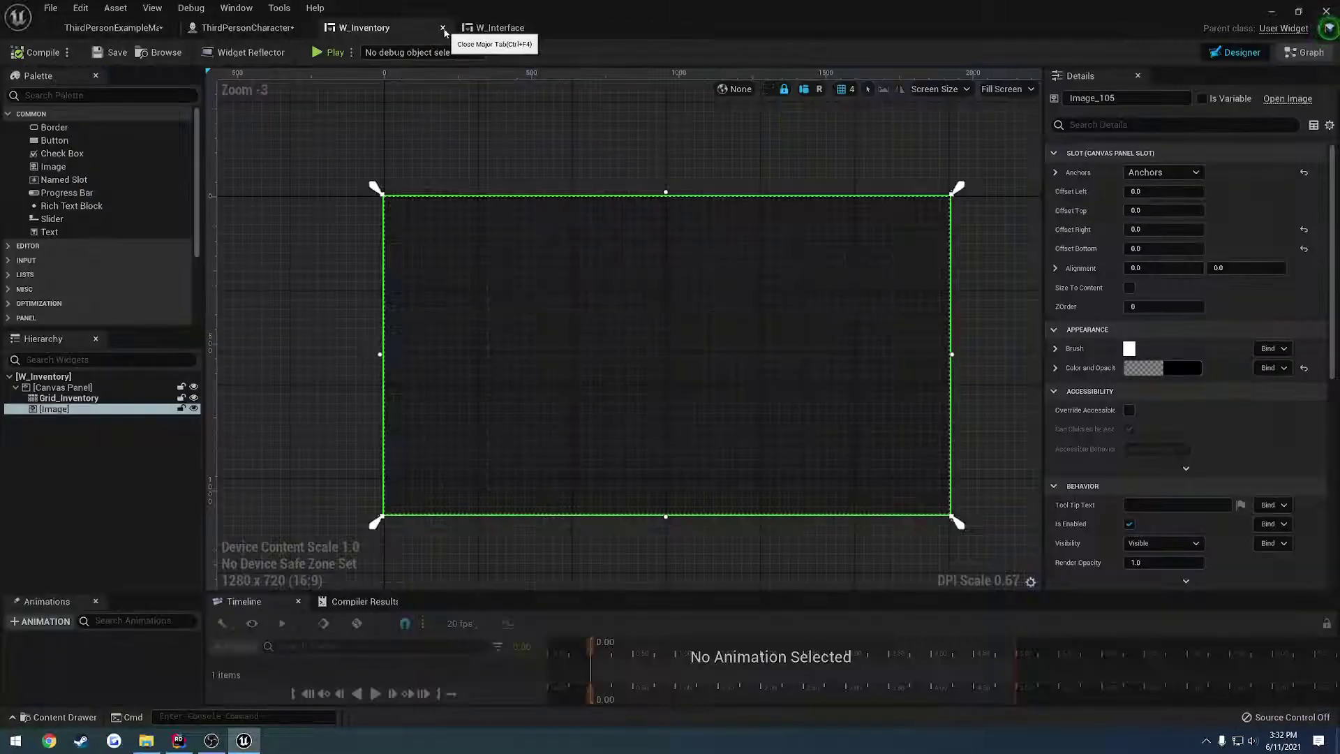
pyautogui.click(443, 28)
# Add an Inventory call on W UI and wire I Pressed into it
pyautogui.moveTo(391, 441); pyautogui.dragTo(446, 402)
pyautogui.write('inve')
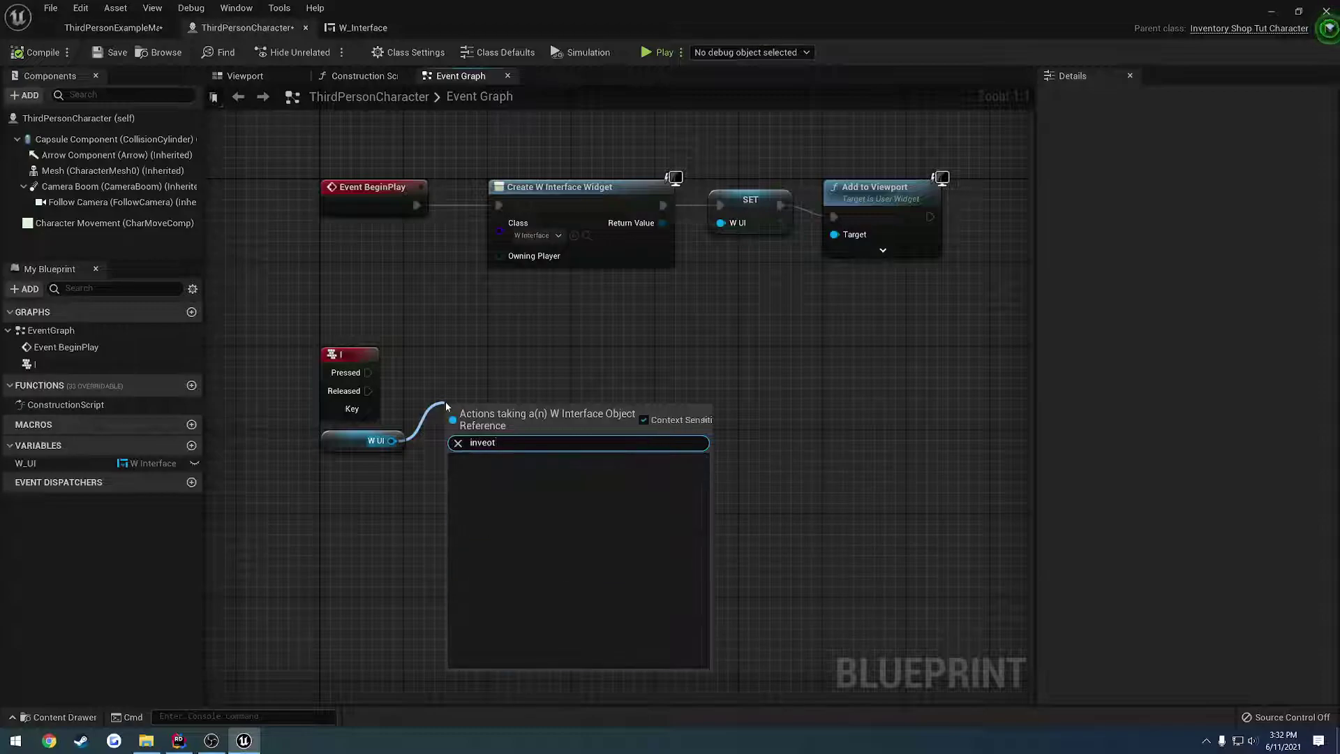
pyautogui.press('Return')
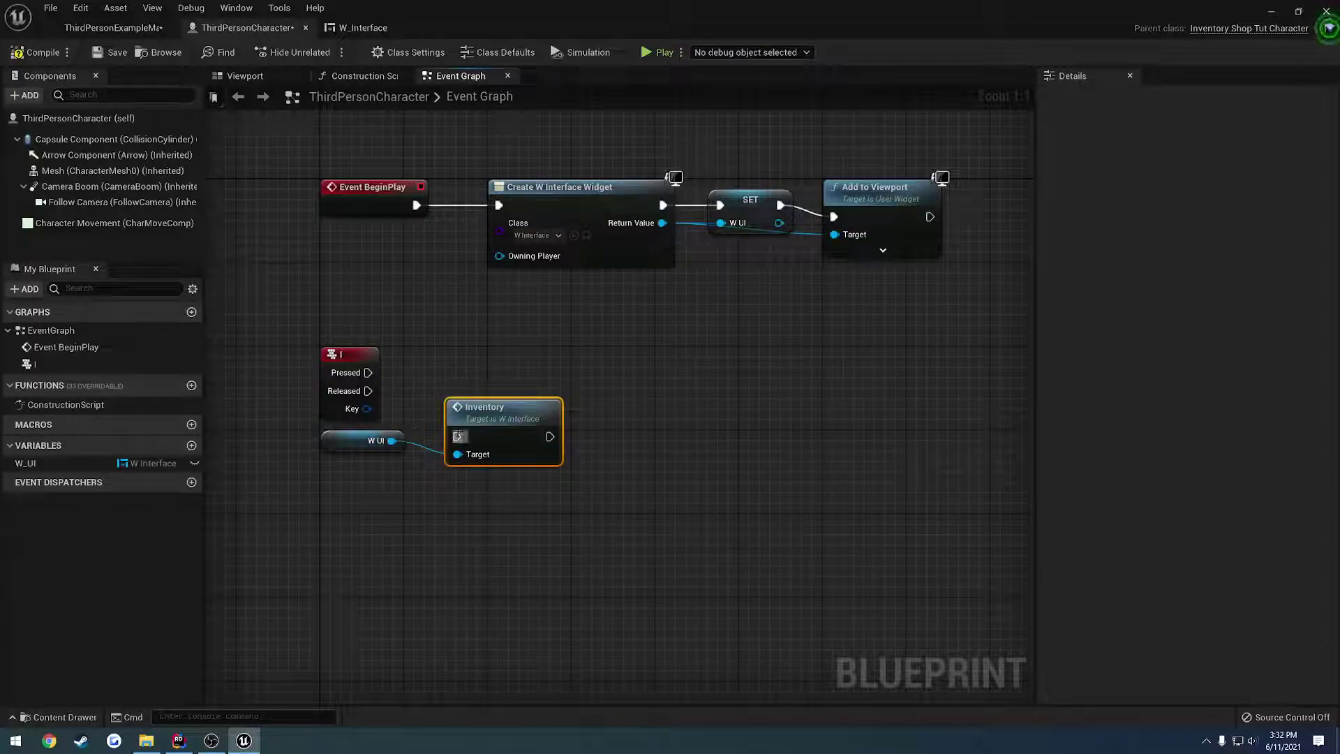
pyautogui.moveTo(459, 437); pyautogui.dragTo(368, 372)
pyautogui.moveTo(506, 414); pyautogui.dragTo(485, 363)
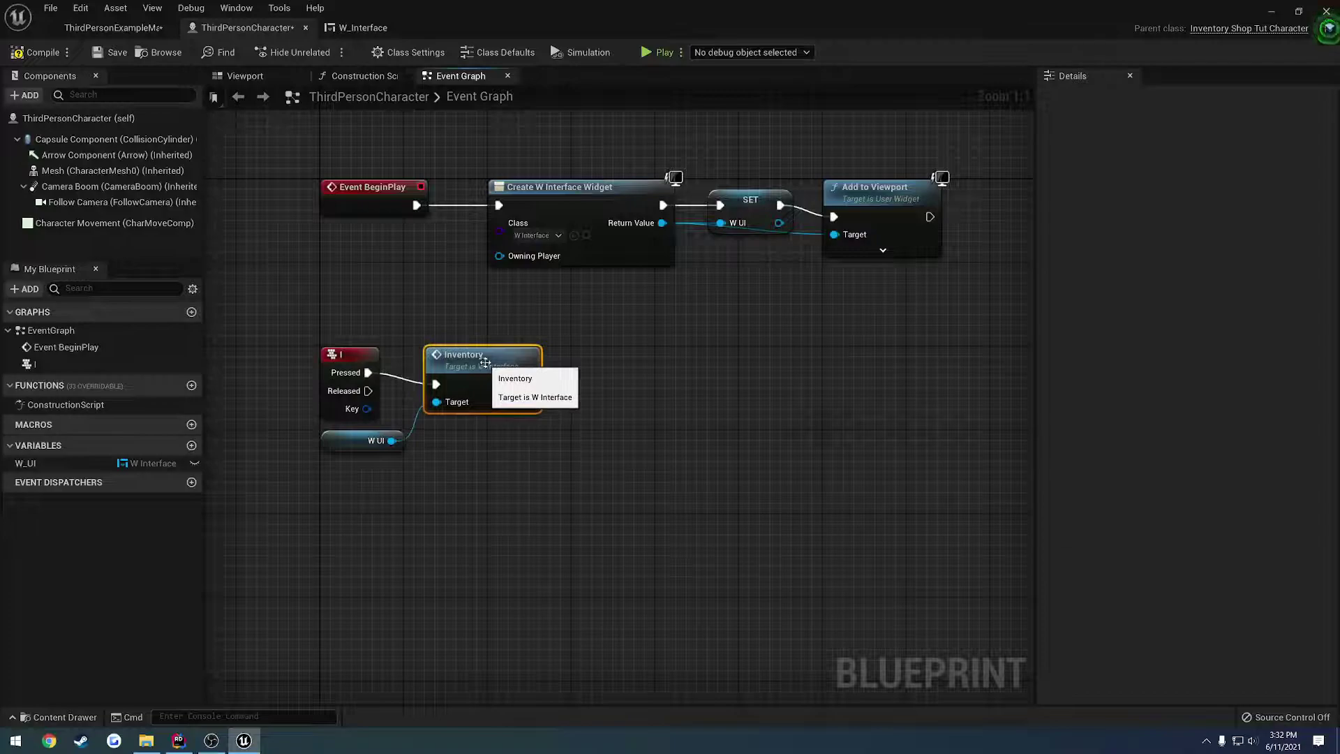
# Shift the Inventory nodes right and insert a Flip Flop after I Pressed
pyautogui.moveTo(489, 408); pyautogui.dragTo(588, 373, button='right')
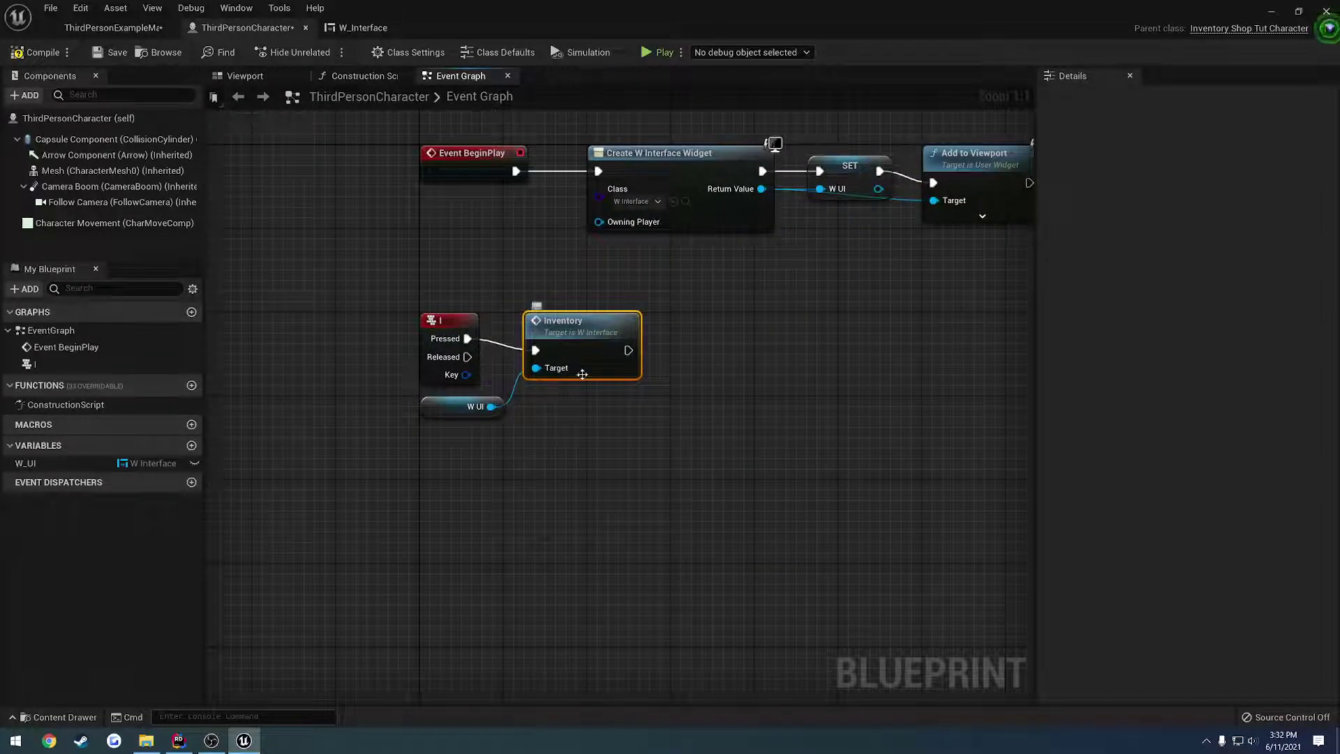
pyautogui.moveTo(653, 441); pyautogui.dragTo(419, 307)
pyautogui.moveTo(604, 334); pyautogui.dragTo(803, 324)
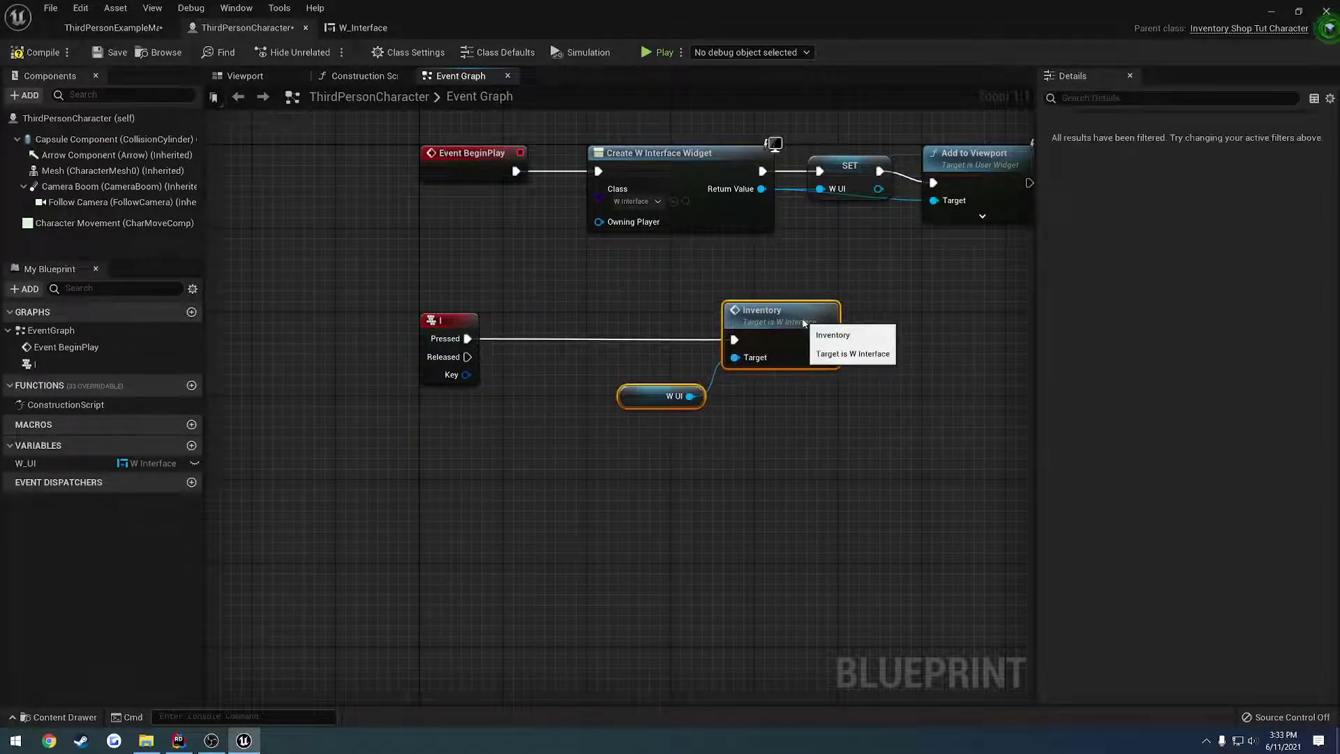
pyautogui.moveTo(467, 339); pyautogui.dragTo(525, 344)
pyautogui.write('flipfl')
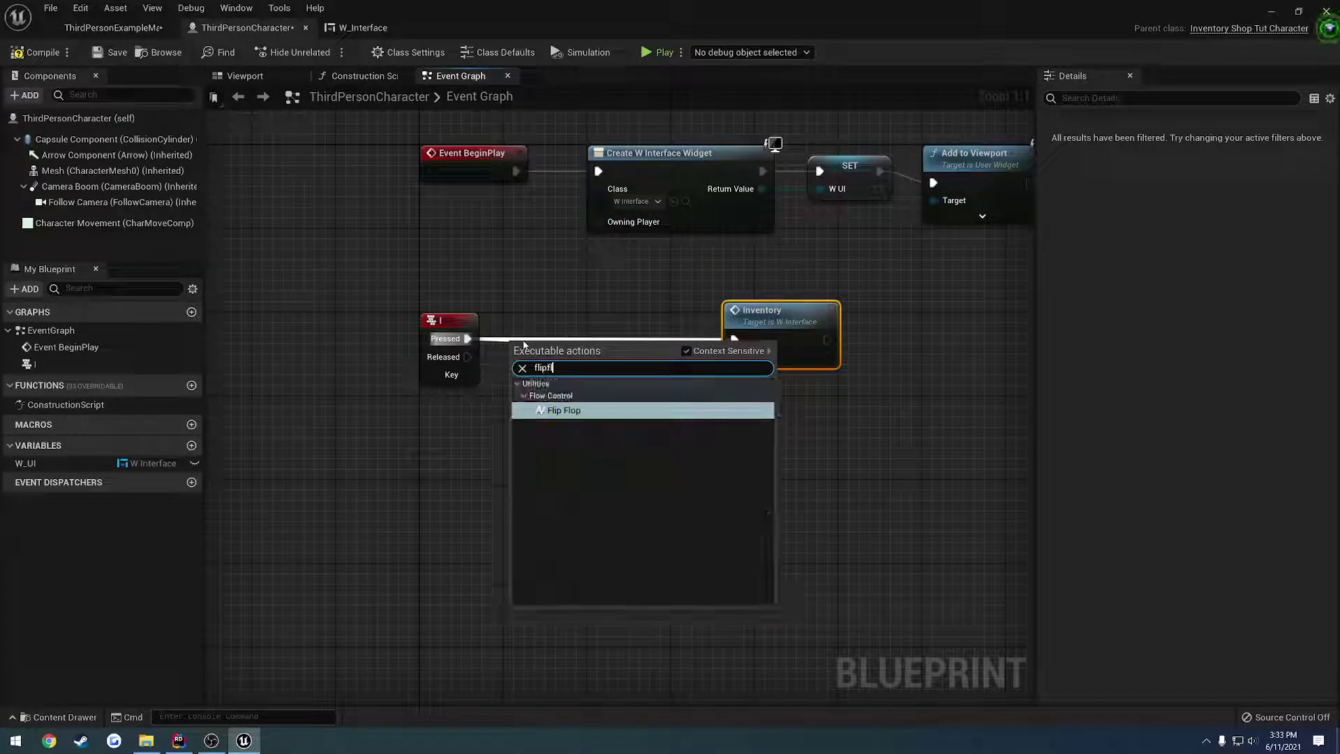
pyautogui.press('Return')
# Wire Flip Flop A to Inventory and B to a new Crosshair call on W UI
pyautogui.moveTo(735, 340); pyautogui.dragTo(570, 338)
pyautogui.moveTo(681, 395); pyautogui.dragTo(619, 395)
pyautogui.write('cross')
pyautogui.press('Return')
pyautogui.moveTo(570, 357); pyautogui.dragTo(629, 434)
pyautogui.moveTo(716, 457); pyautogui.dragTo(820, 442)
# Move the Inventory and Crosshair nodes beside the Flip Flop and save ThirdPersonCharacter
pyautogui.keyDown('shift'); pyautogui.click(768, 328); pyautogui.keyUp('shift')
pyautogui.moveTo(768, 329); pyautogui.dragTo(684, 318)
pyautogui.click(555, 298)
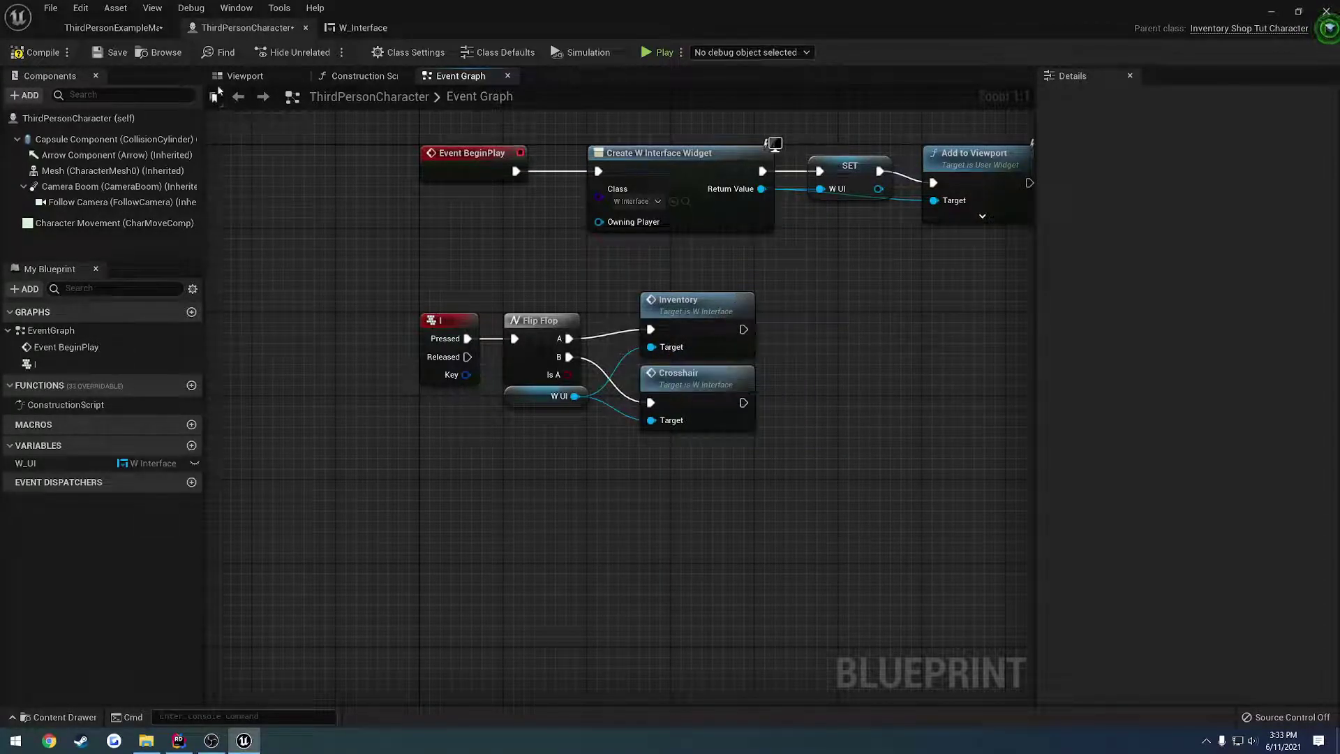
pyautogui.click(115, 52)
# Run a Play session in the level editor to test the I toggle, then stop it with Esc
pyautogui.doubleClick(442, 98)
pyautogui.click(113, 27)
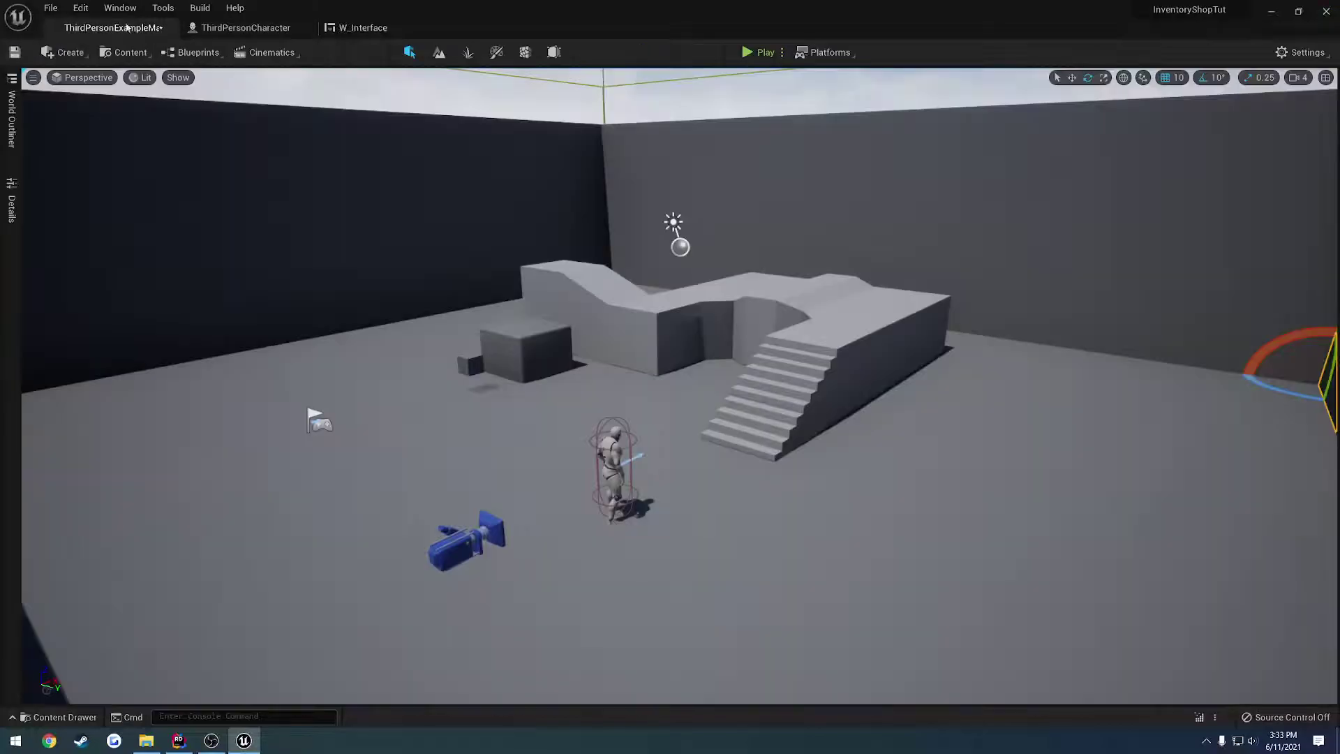
pyautogui.click(747, 51)
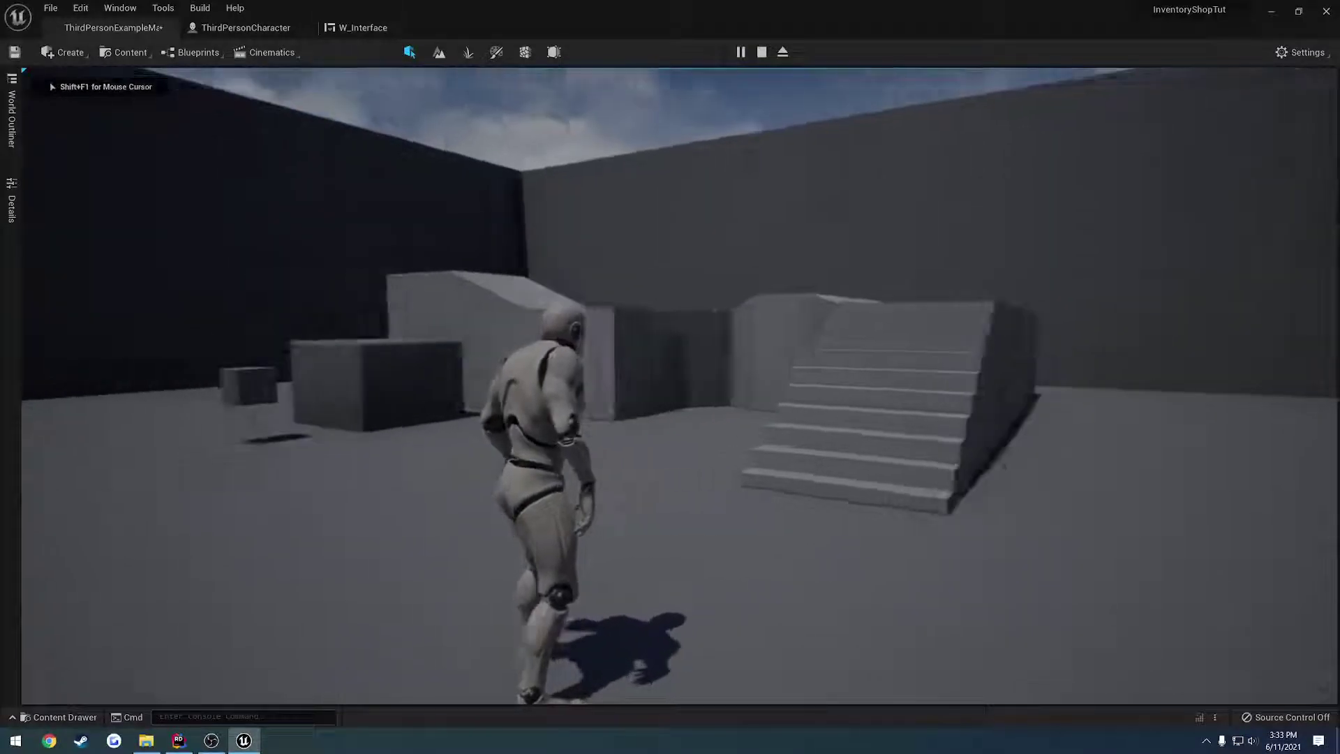
pyautogui.press('Escape')
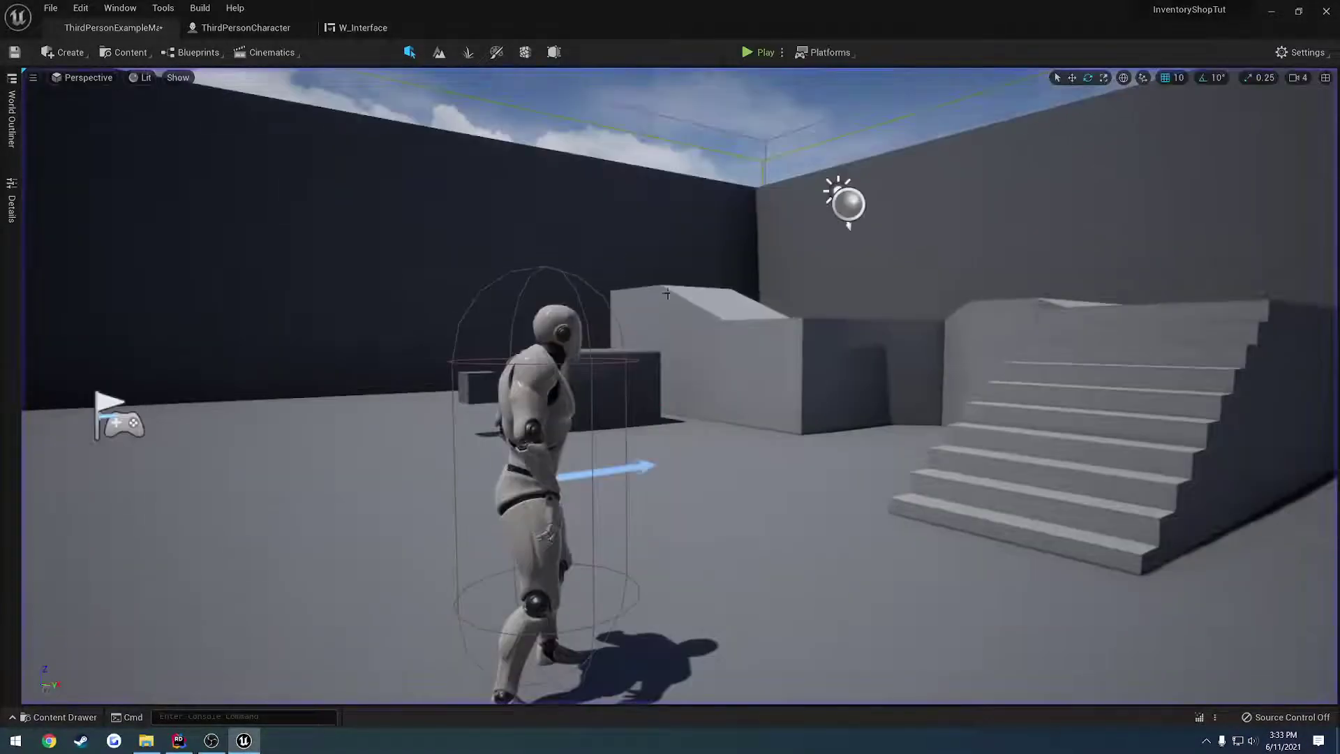
pyautogui.moveTo(647, 273); pyautogui.dragTo(647, 273, button='right')
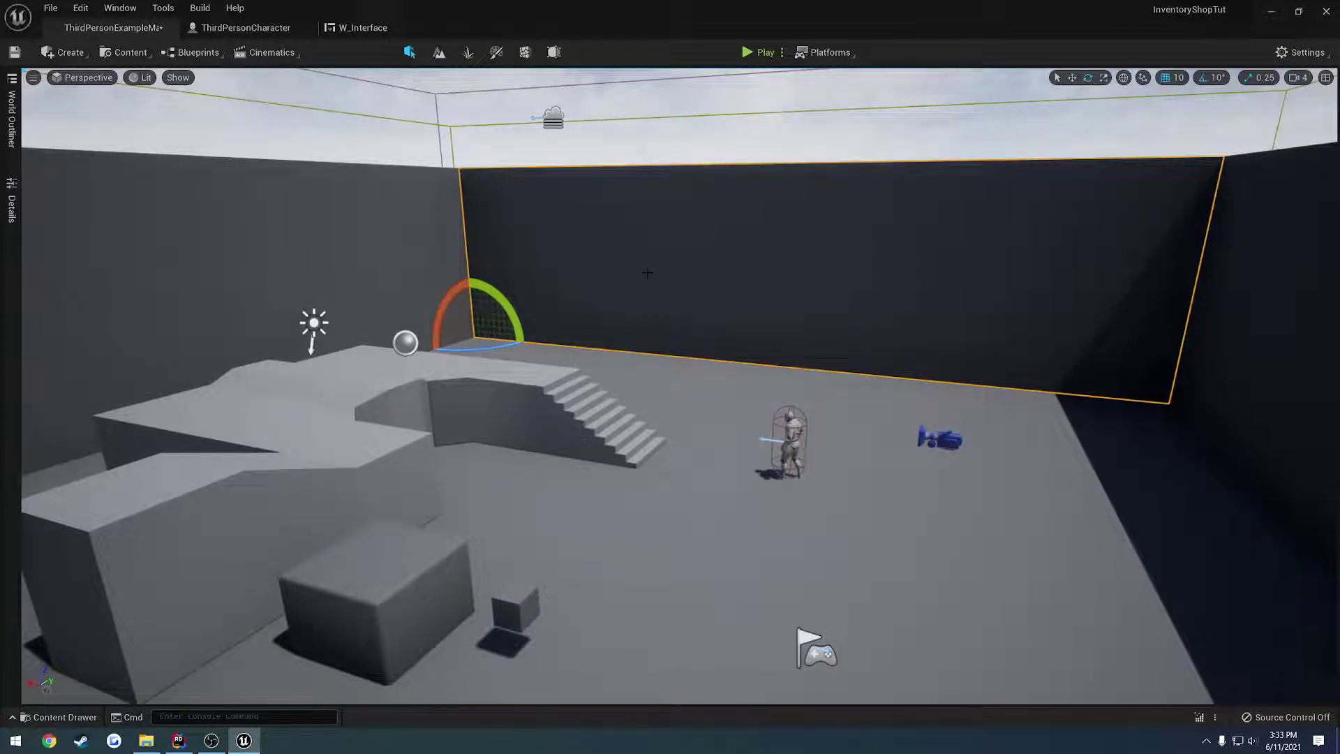
# Show W_Interface in the Designer and zoom out to see WS_Interface with W_Crosshair and W_Inventory
pyautogui.click(359, 28)
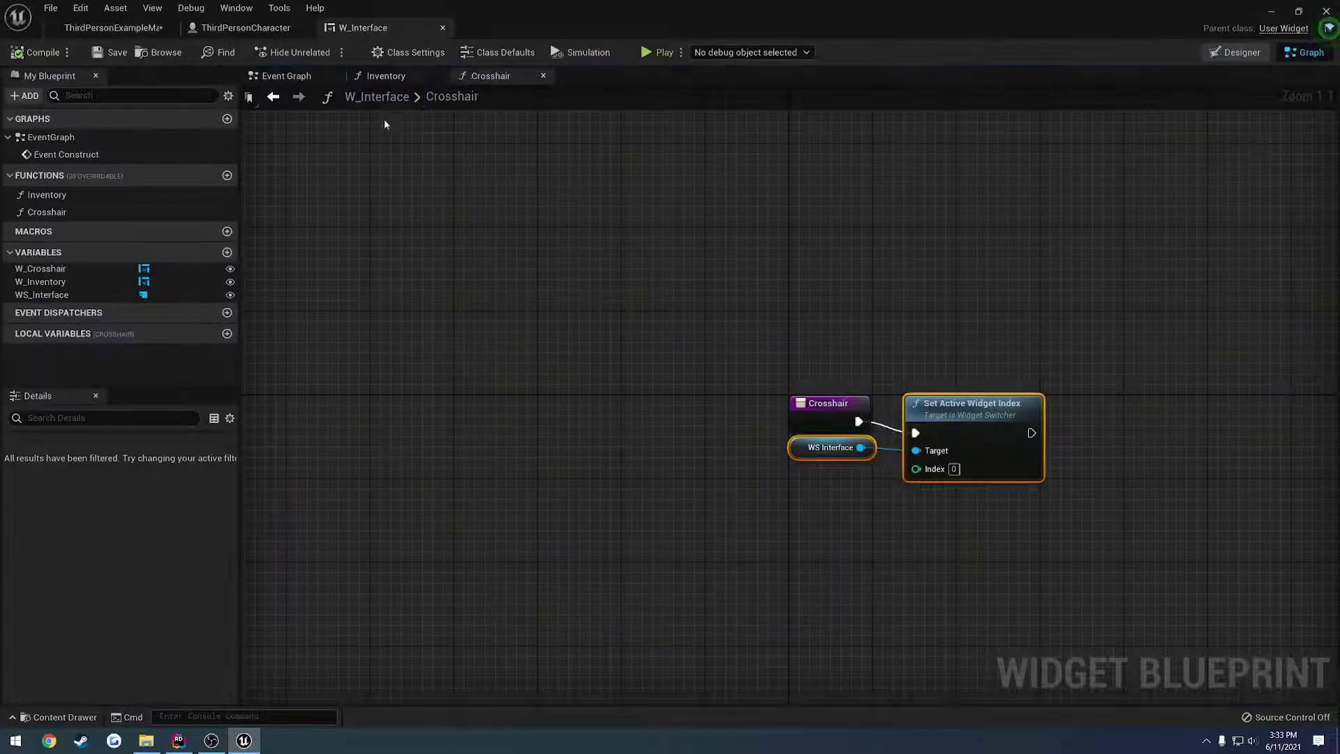
pyautogui.click(1236, 52)
pyautogui.scroll(-3, 771, 290)
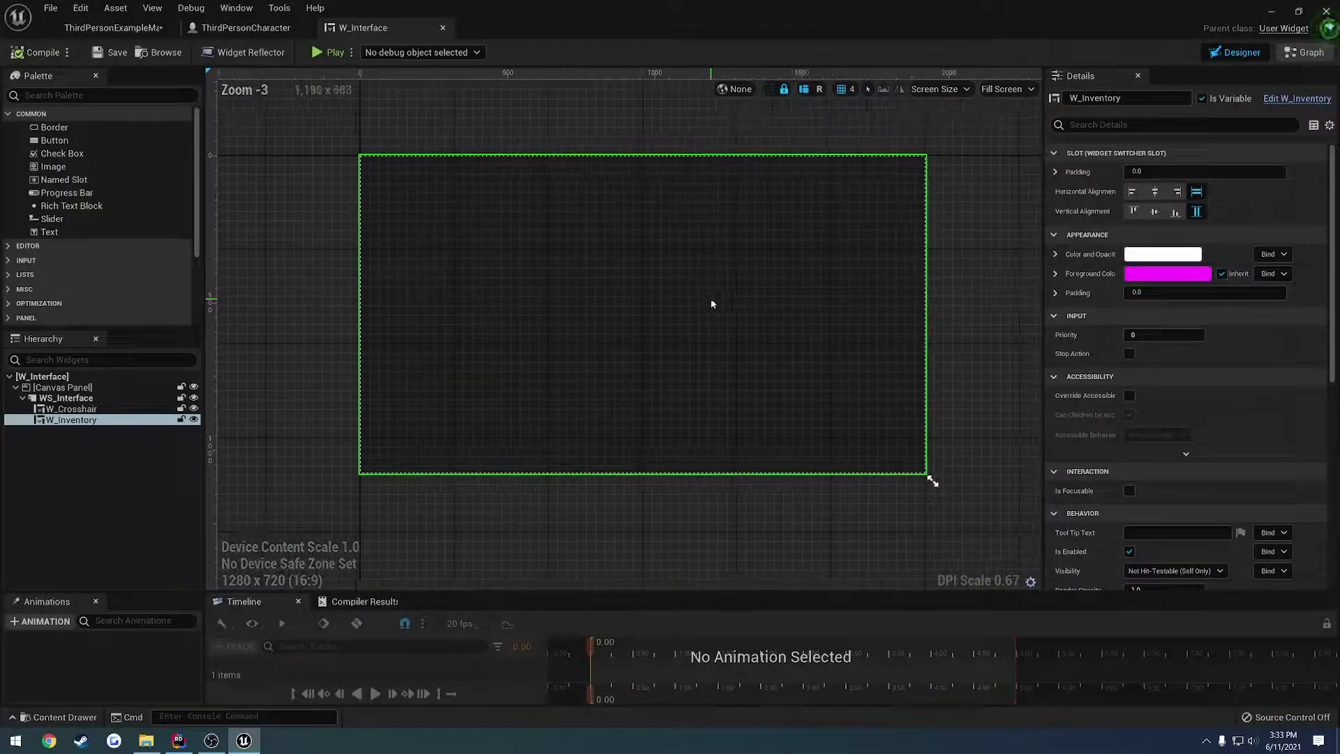